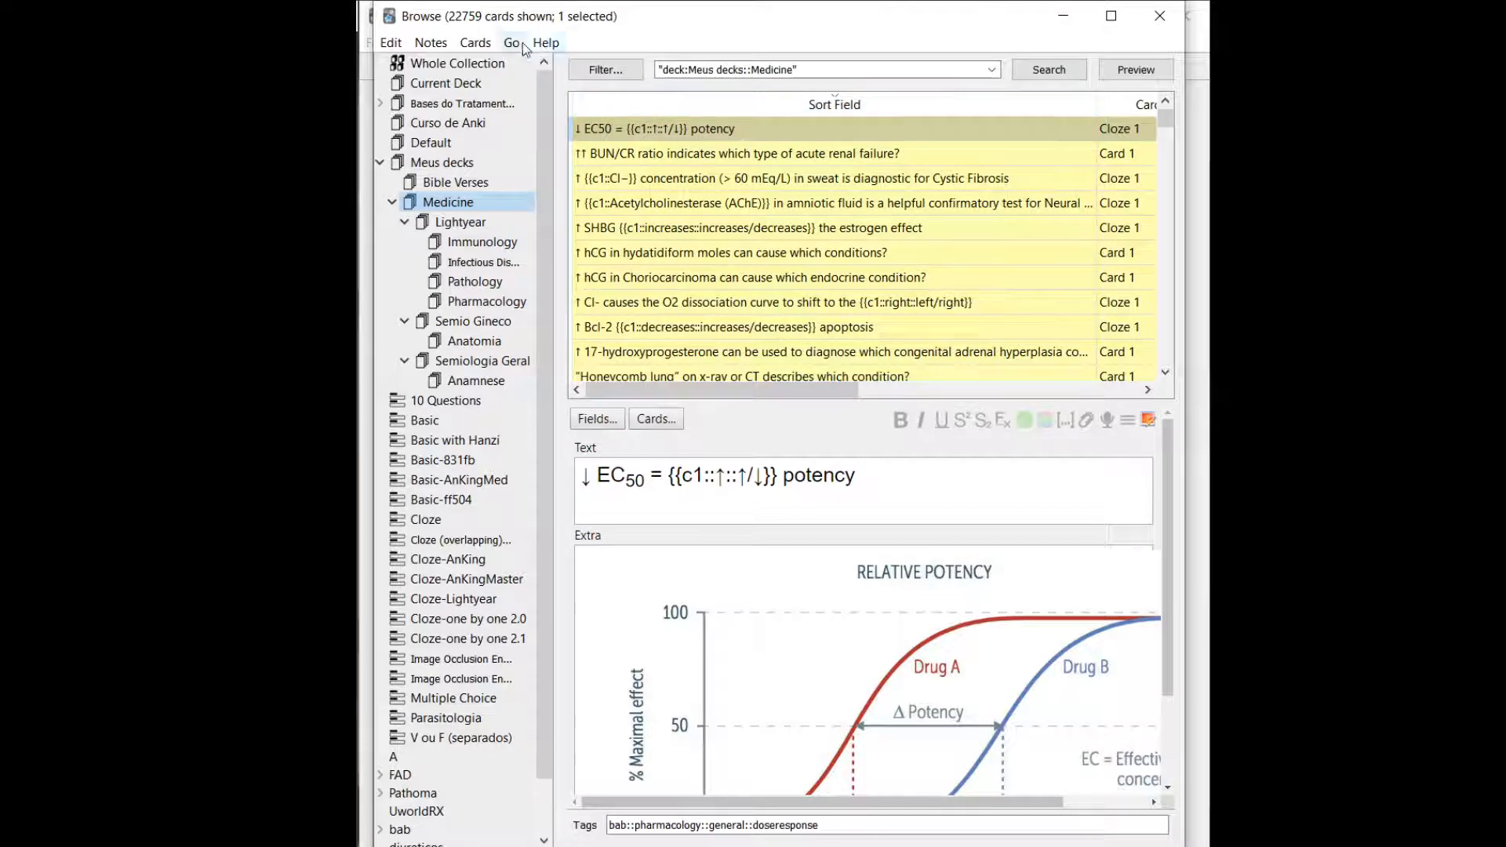
Open the Medicine card about Cl- and the O2 dissociation curve and examine its Text and Extra fields.
{"action": "left_click", "coordinate": [667, 71]}
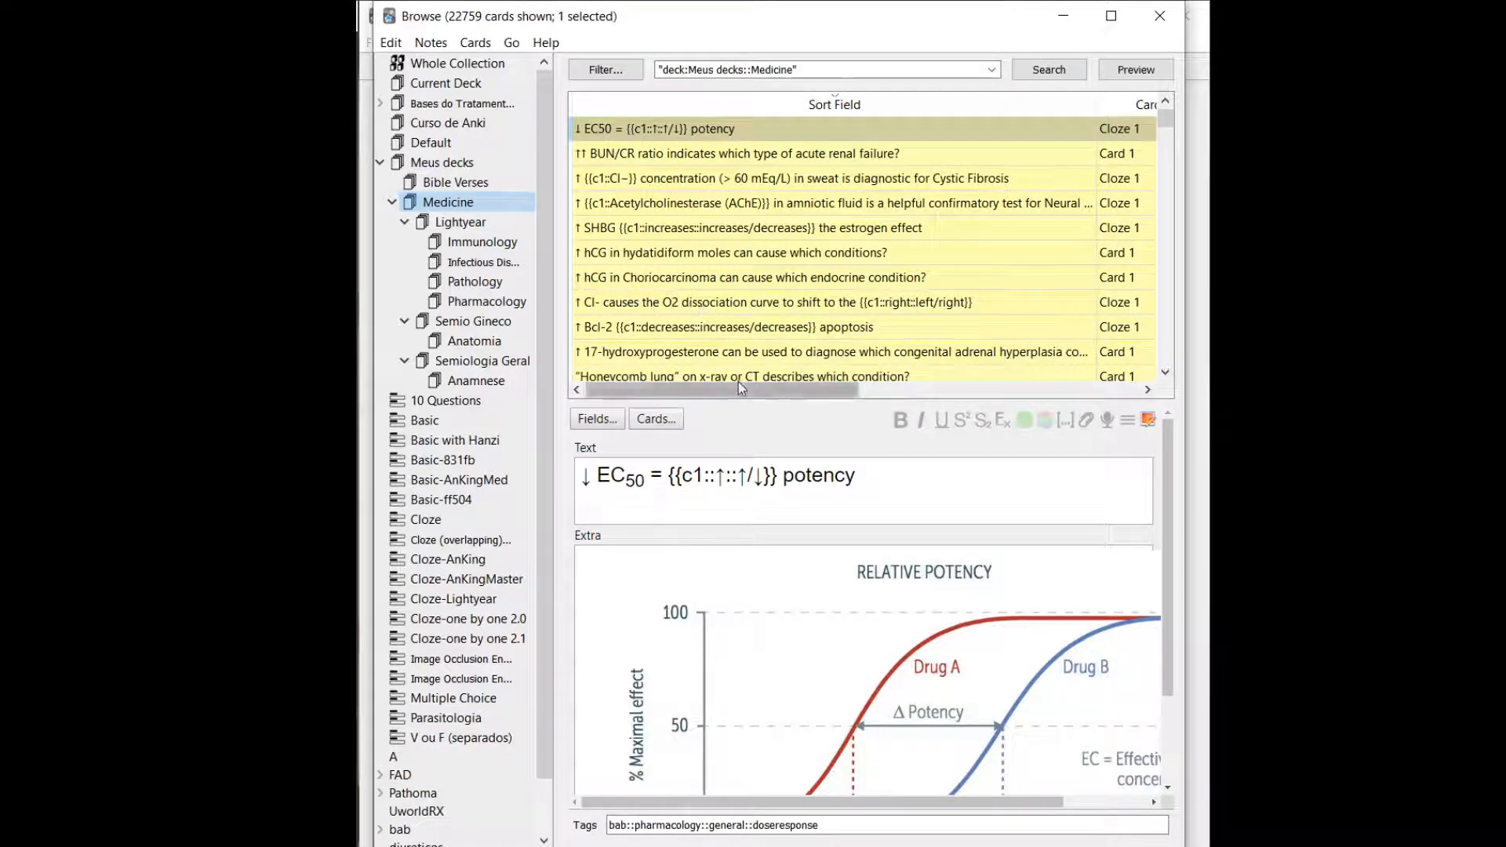
{"action": "left_click_drag", "start_coordinate": [741, 388], "coordinate": [696, 393]}
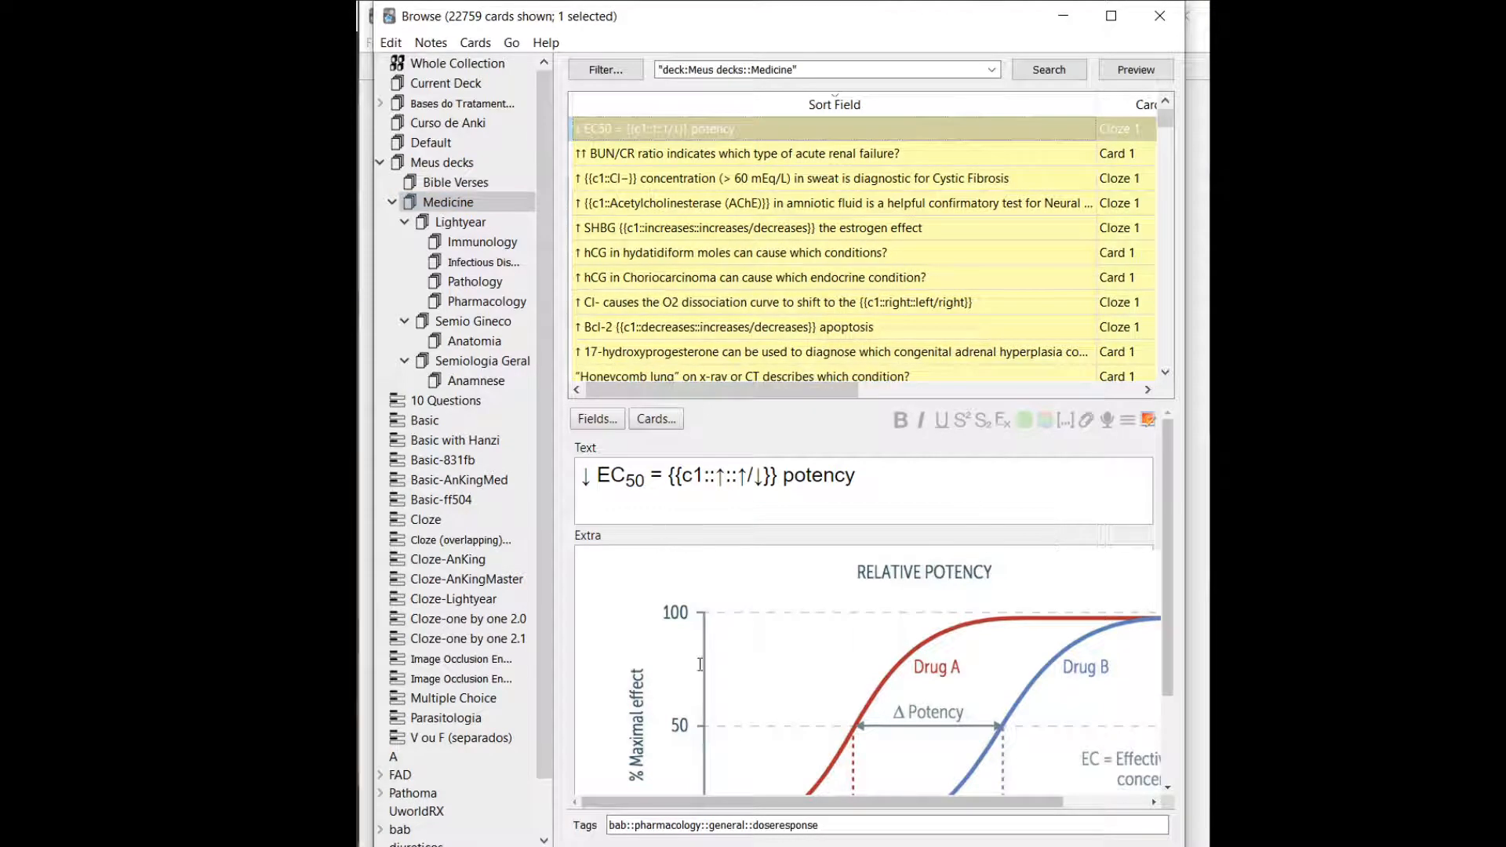
{"action": "left_click", "coordinate": [739, 308]}
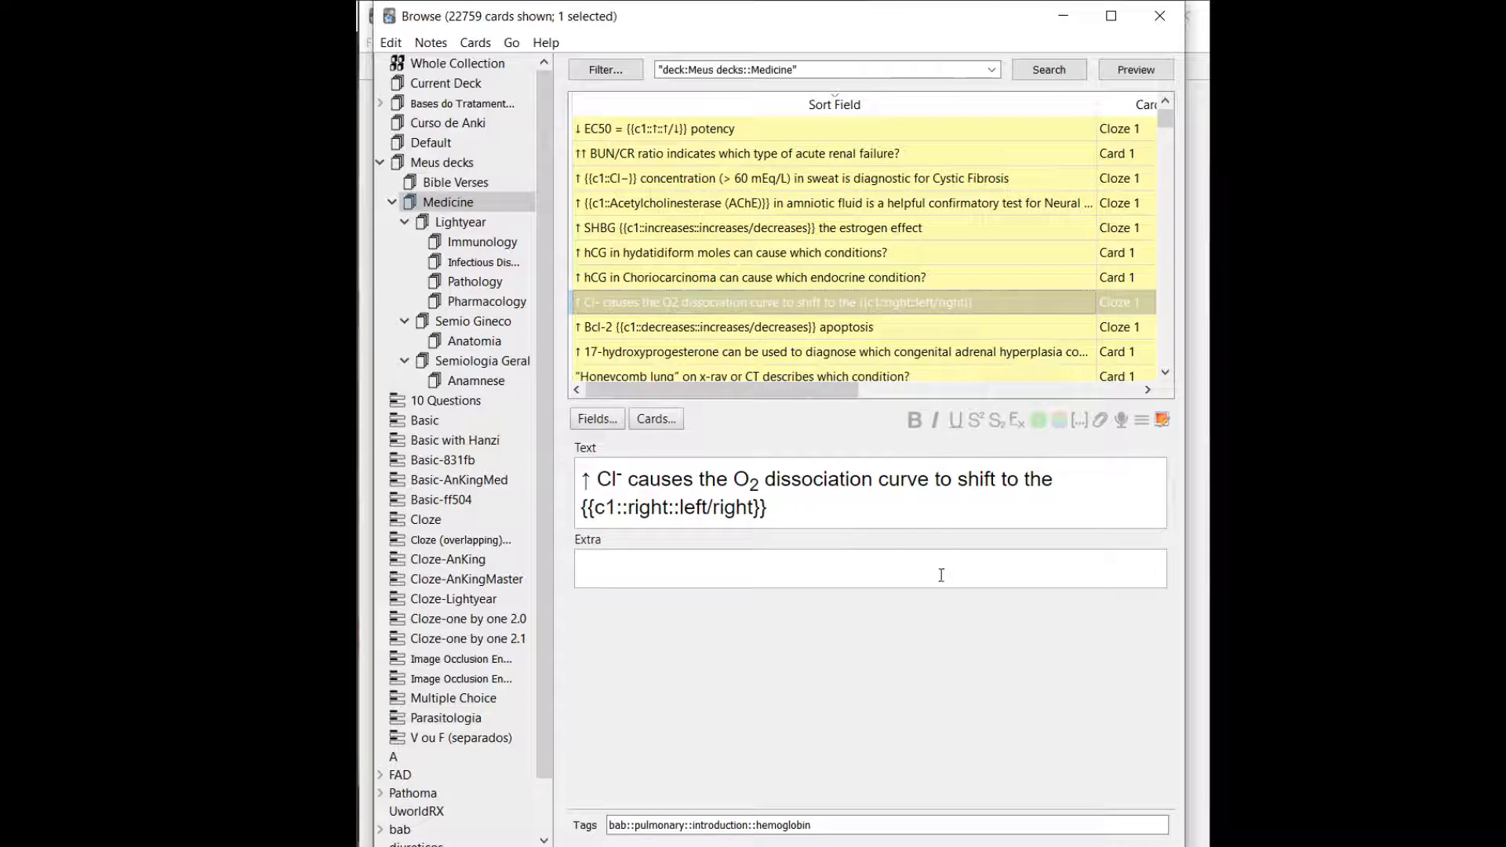
{"action": "left_click", "coordinate": [785, 475]}
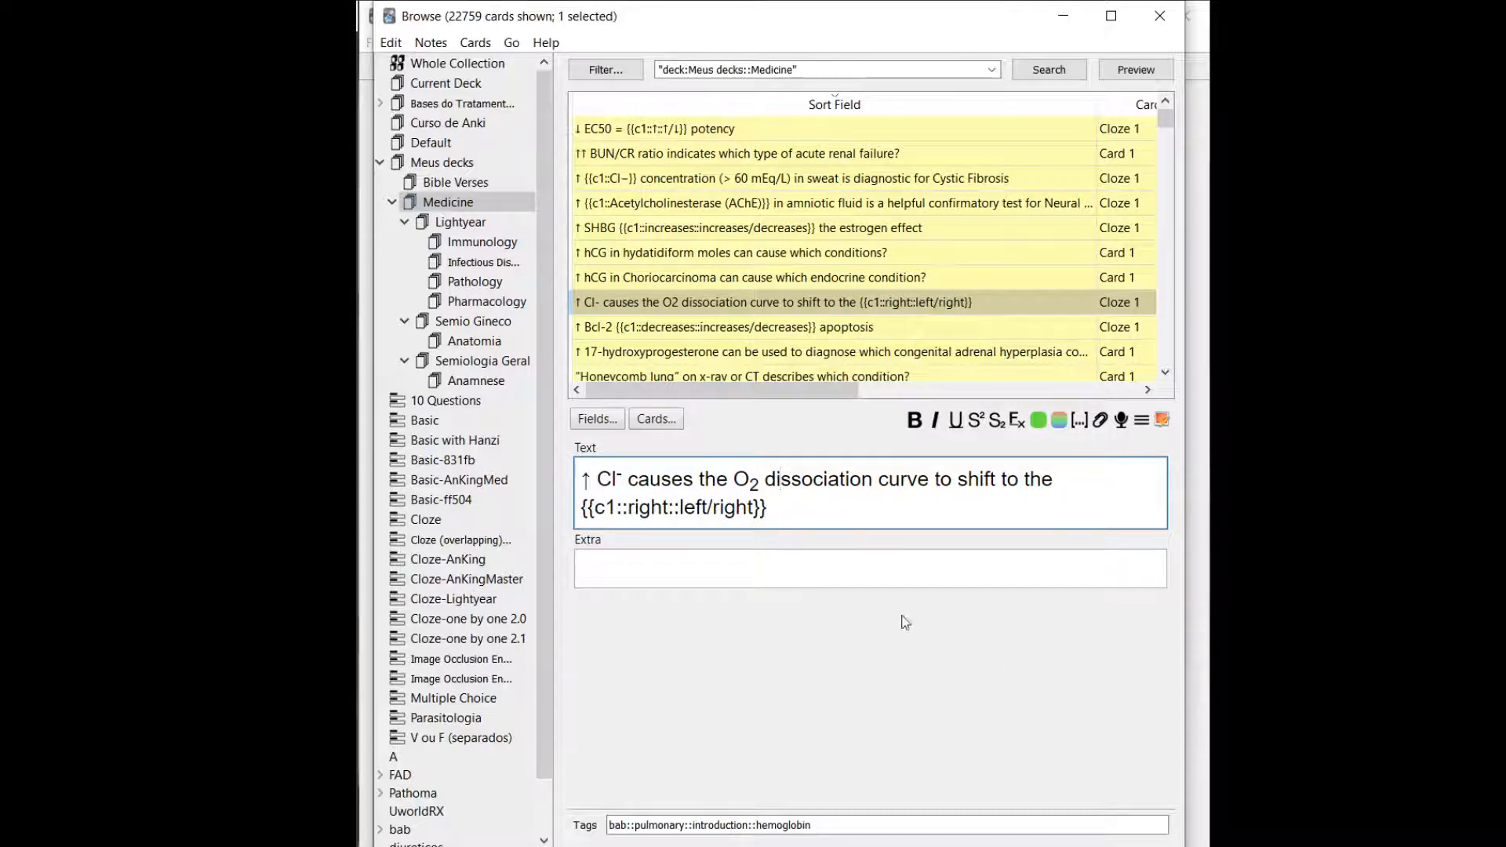
{"action": "double_click", "coordinate": [641, 476]}
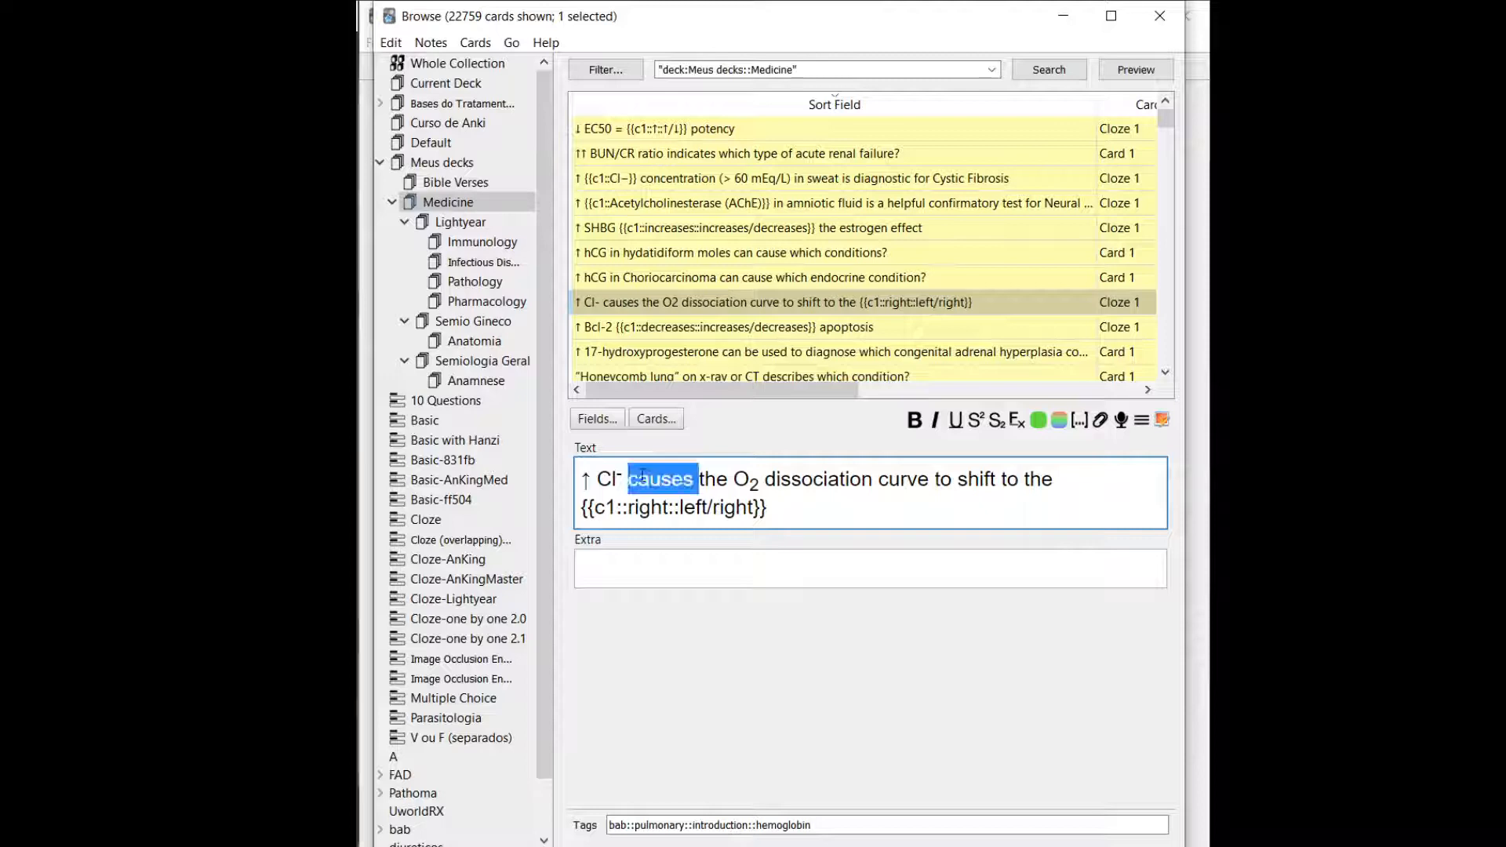
{"action": "key", "text": "Home"}
{"action": "key", "text": "ctrl+a"}
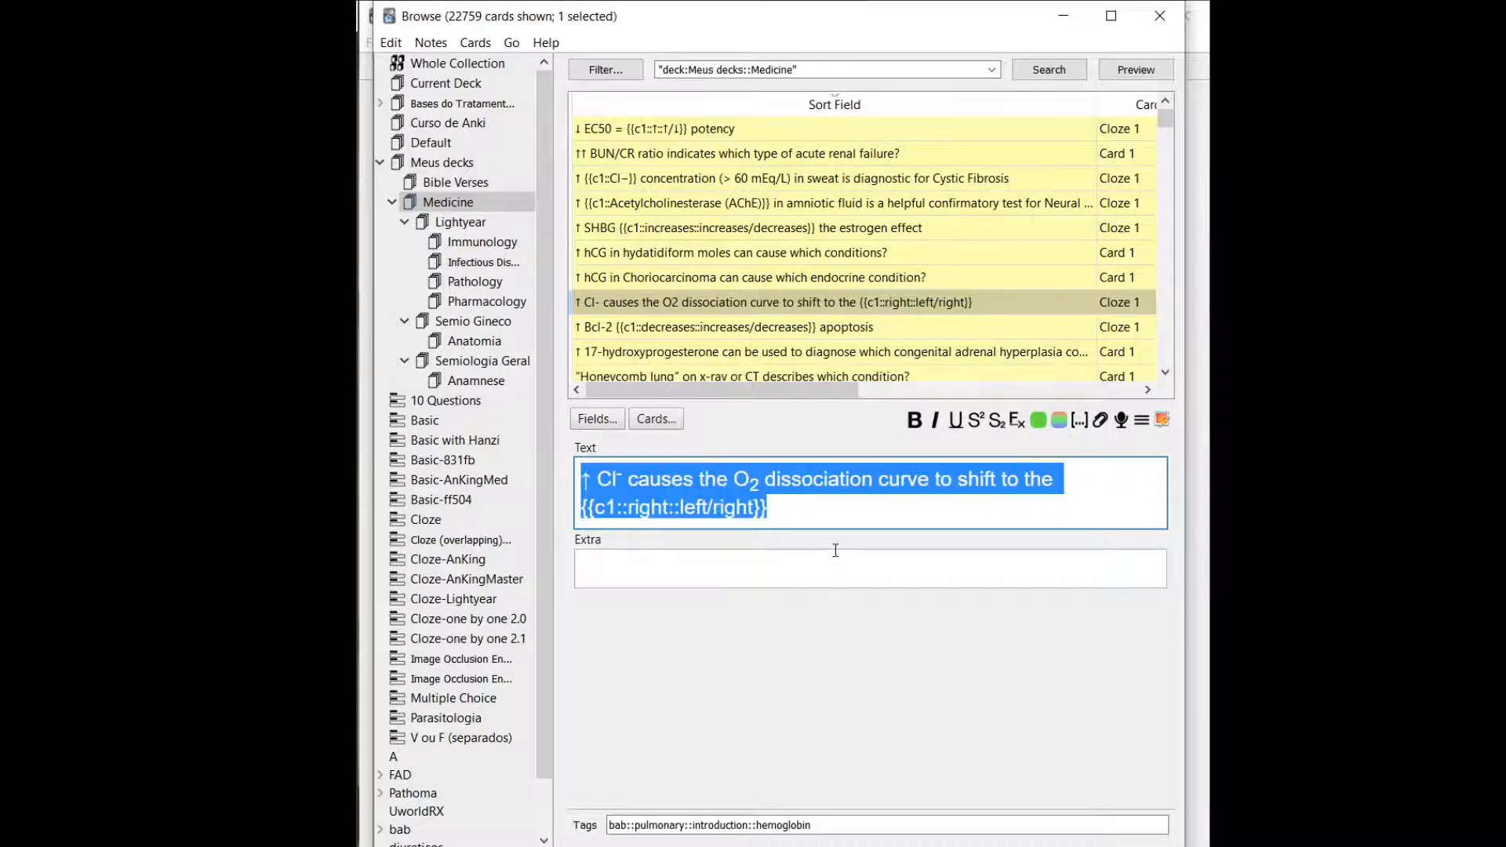
{"action": "left_click", "coordinate": [794, 569]}
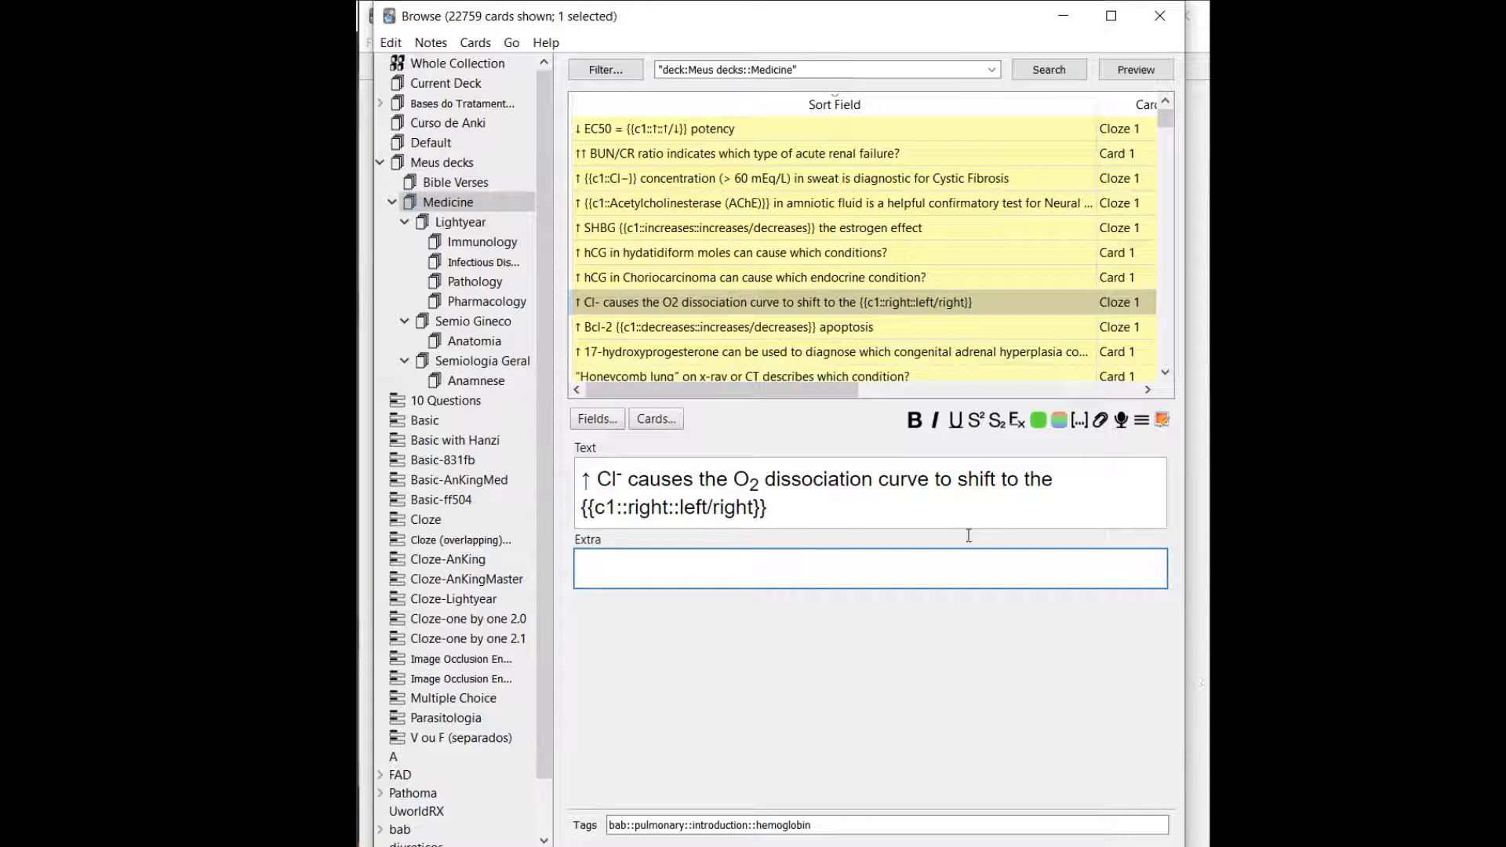
Preview the cards from the O2 dissociation curve card through the "Clawing" card, showing both sides of the "Clawing" card.
{"action": "left_click", "coordinate": [1124, 72]}
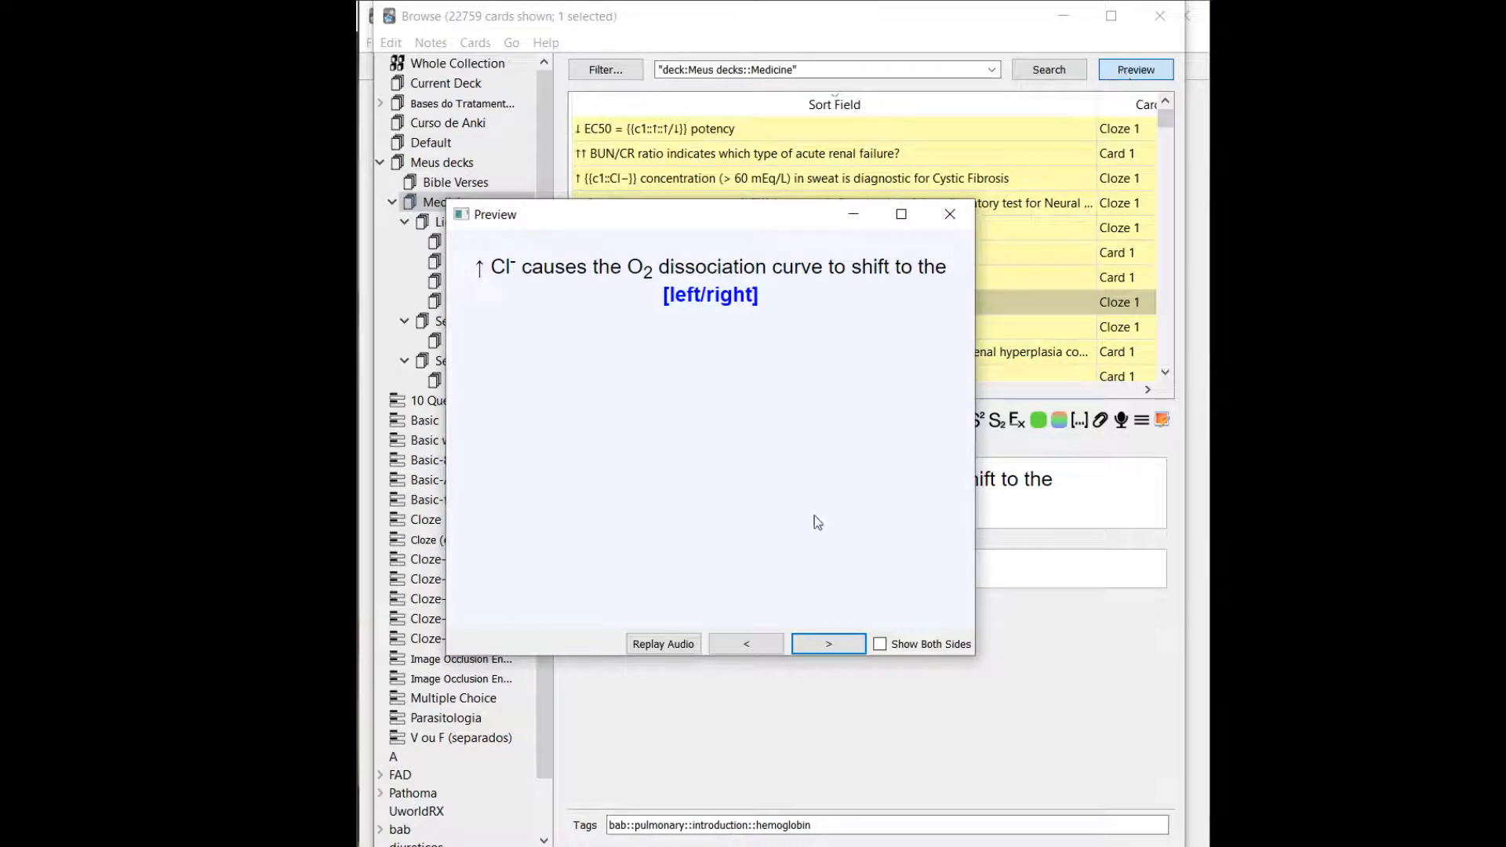
{"action": "left_click", "coordinate": [812, 644]}
{"action": "left_click", "coordinate": [812, 644]}
{"action": "left_click", "coordinate": [812, 645]}
{"action": "left_click", "coordinate": [812, 645]}
{"action": "left_click", "coordinate": [812, 645]}
{"action": "left_click", "coordinate": [812, 644]}
{"action": "left_click", "coordinate": [812, 645]}
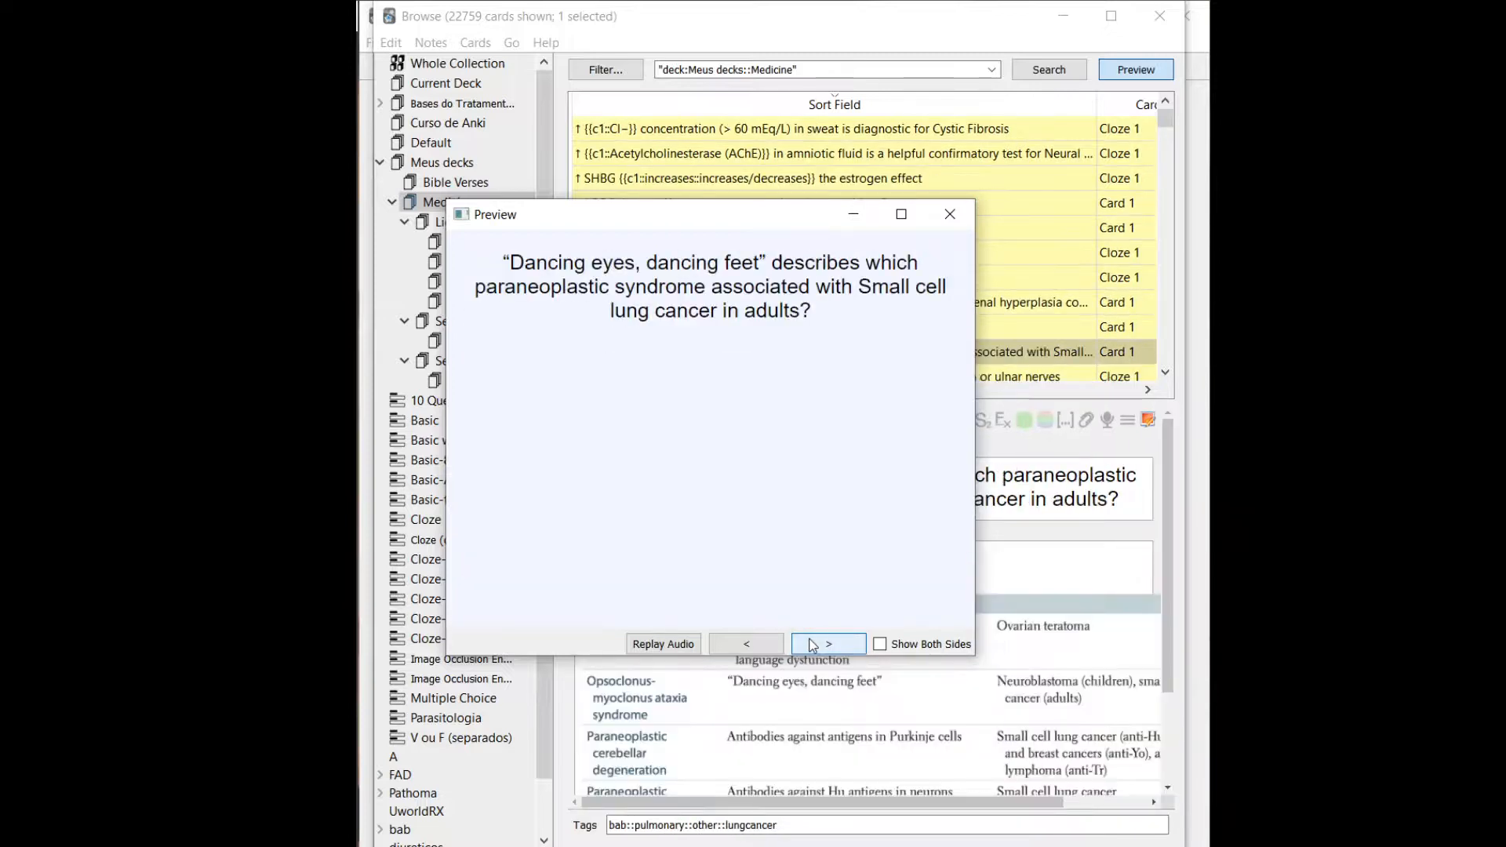
{"action": "left_click", "coordinate": [812, 645]}
{"action": "left_click", "coordinate": [812, 644]}
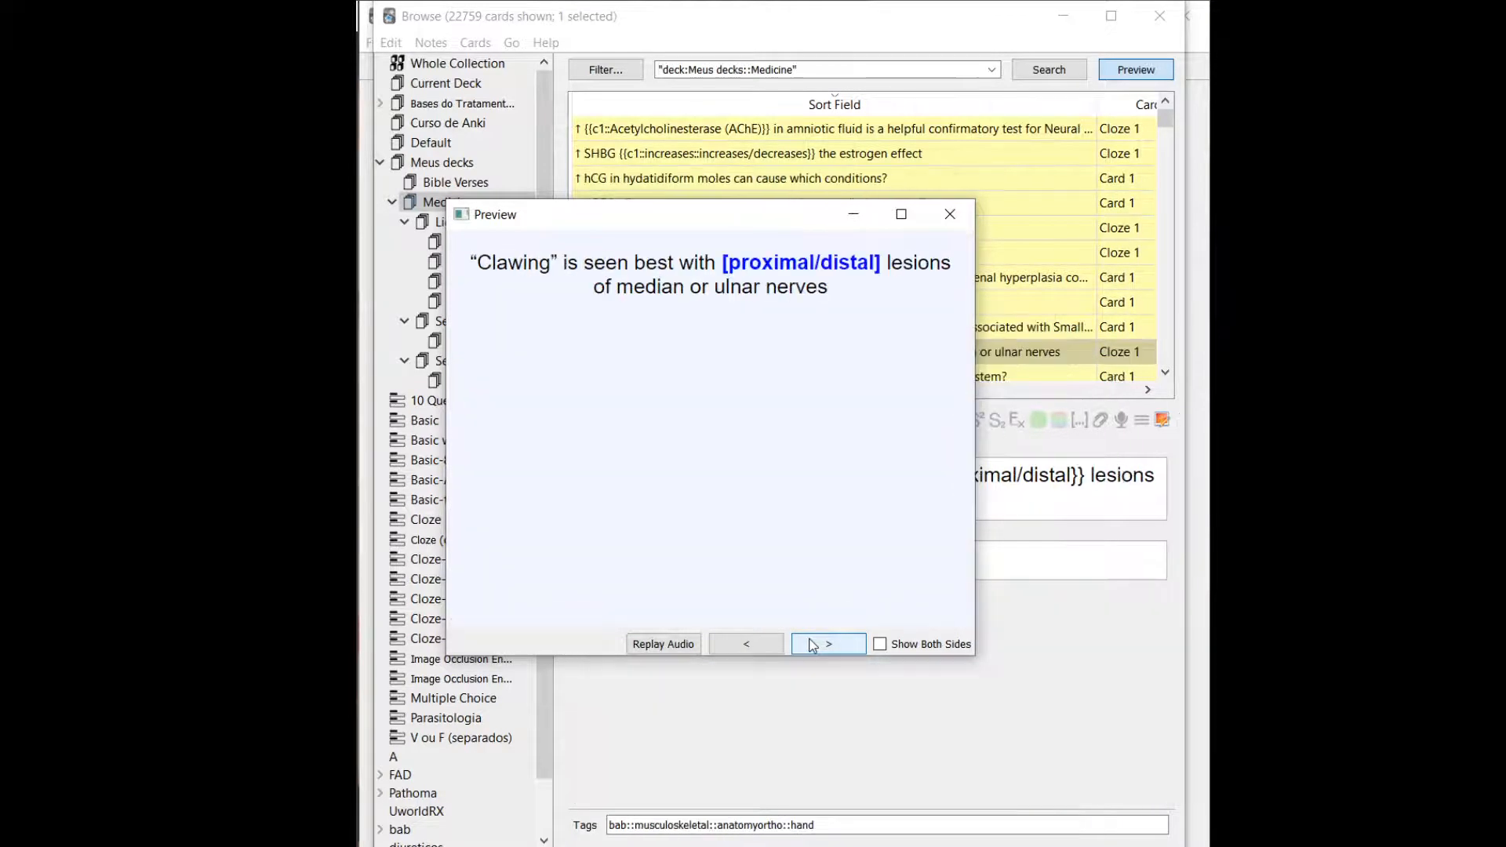
{"action": "left_click", "coordinate": [881, 645]}
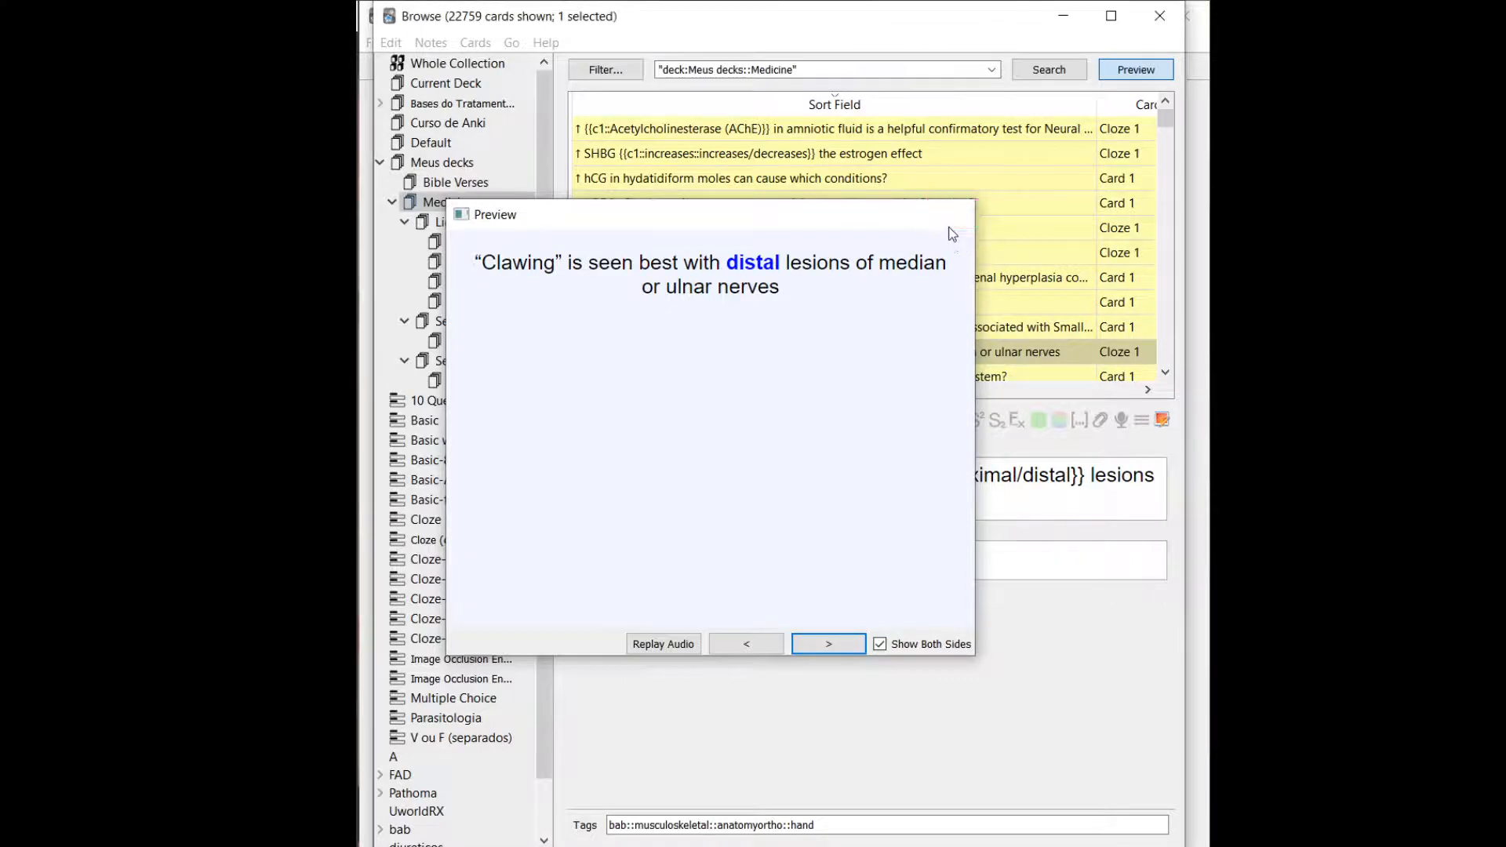
{"action": "left_click", "coordinate": [950, 215]}
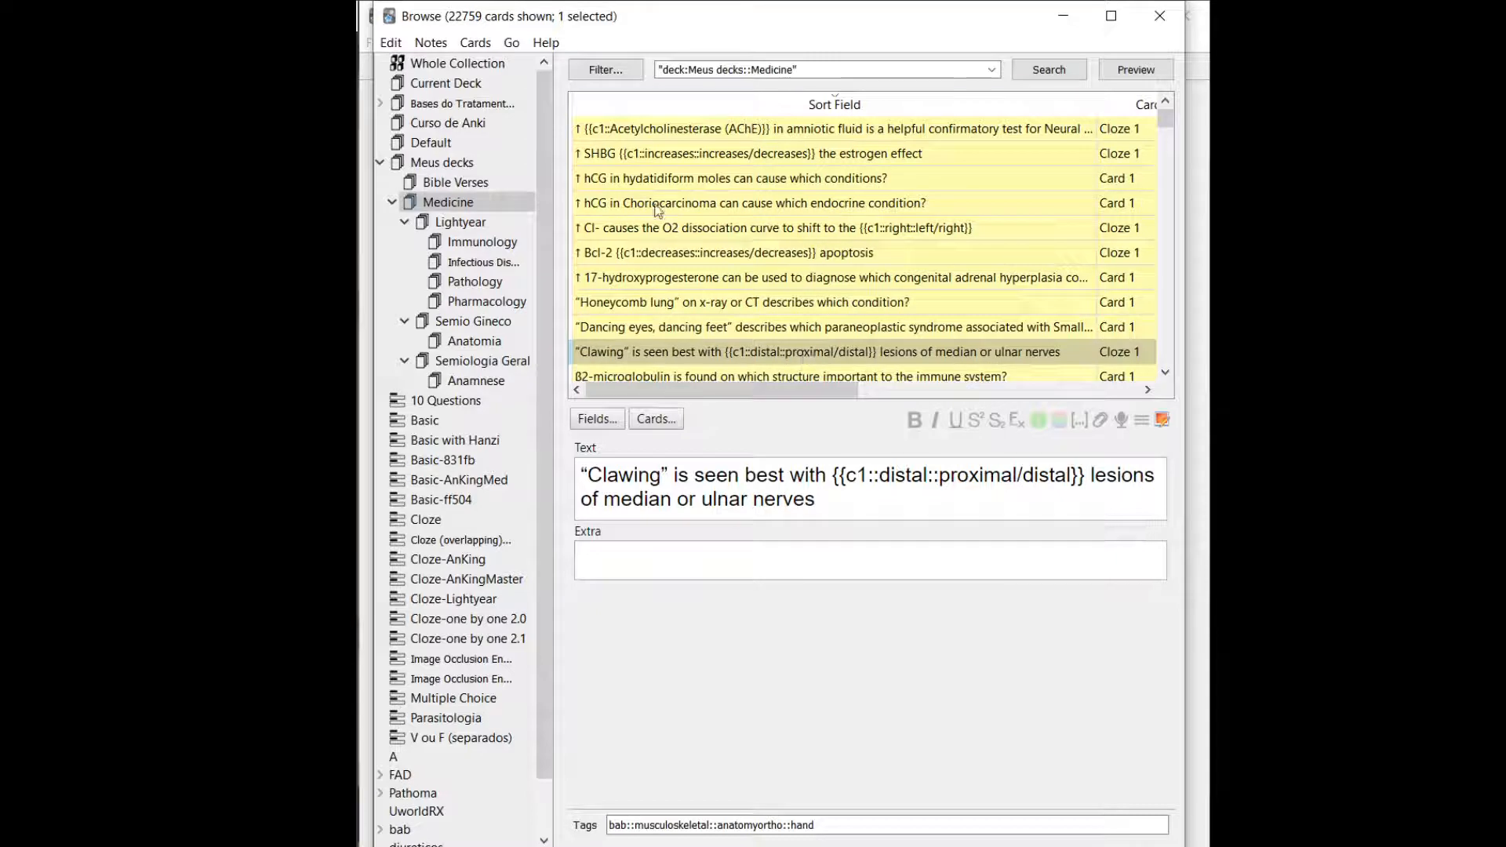
Examine the actions available for the SHBG card, and view the 17-hydroxyprogesterone card's Front and Back fields.
{"action": "right_click", "coordinate": [816, 145]}
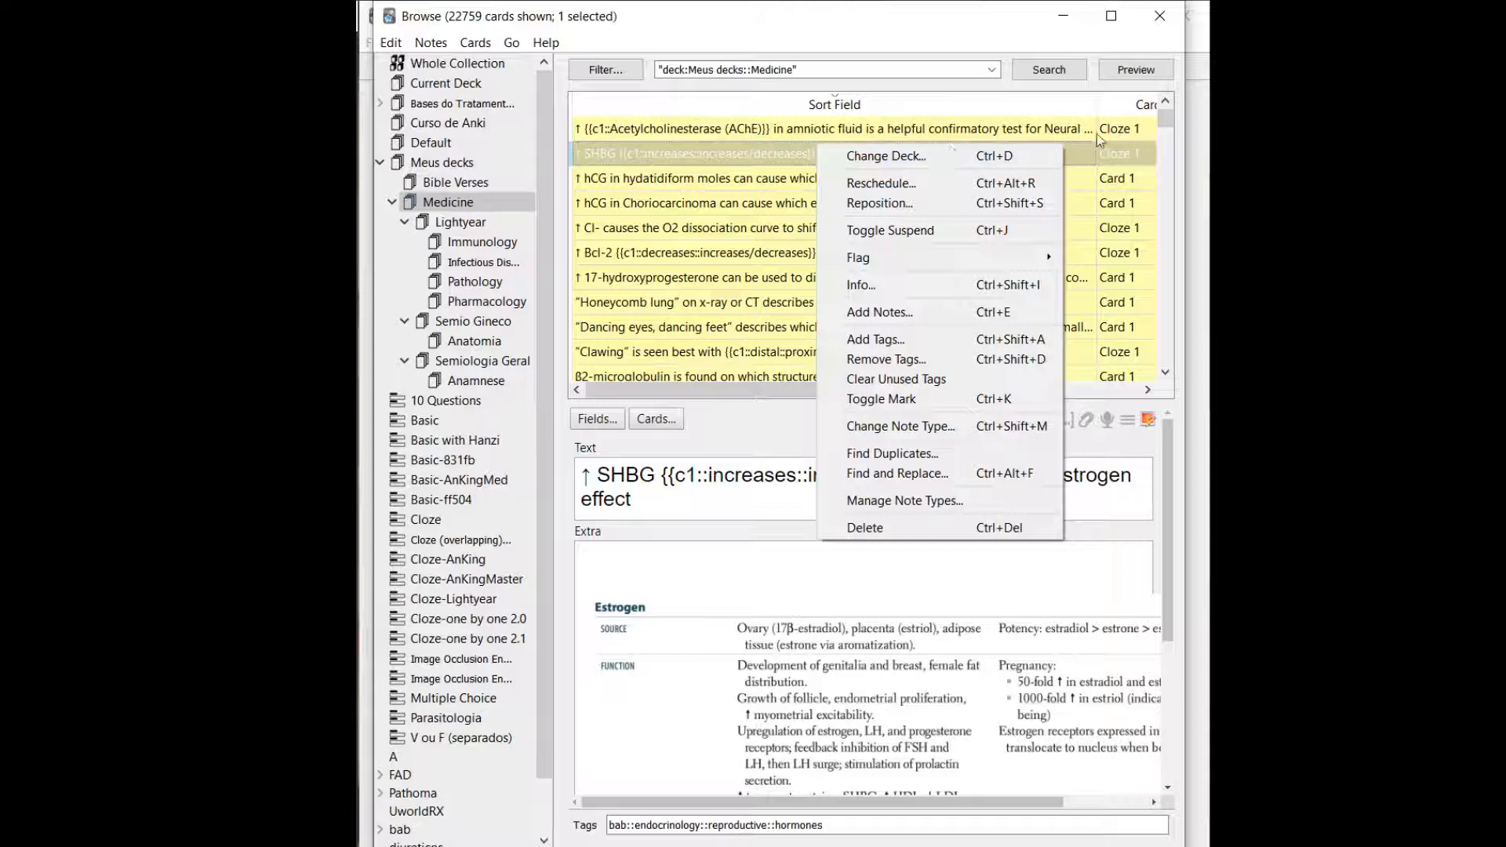
{"action": "left_click", "coordinate": [771, 240]}
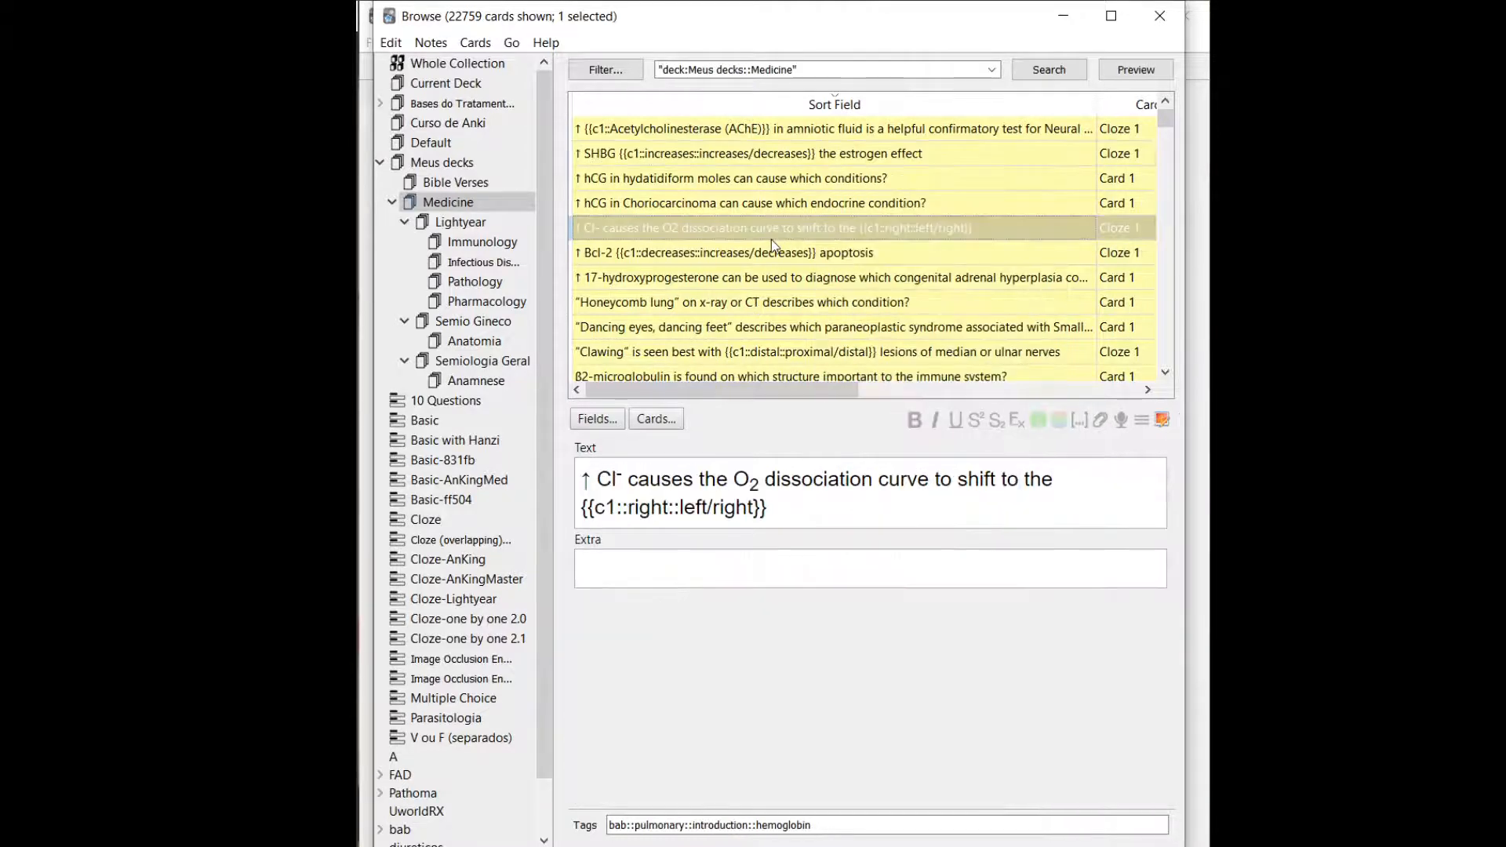
{"action": "left_click", "coordinate": [729, 284]}
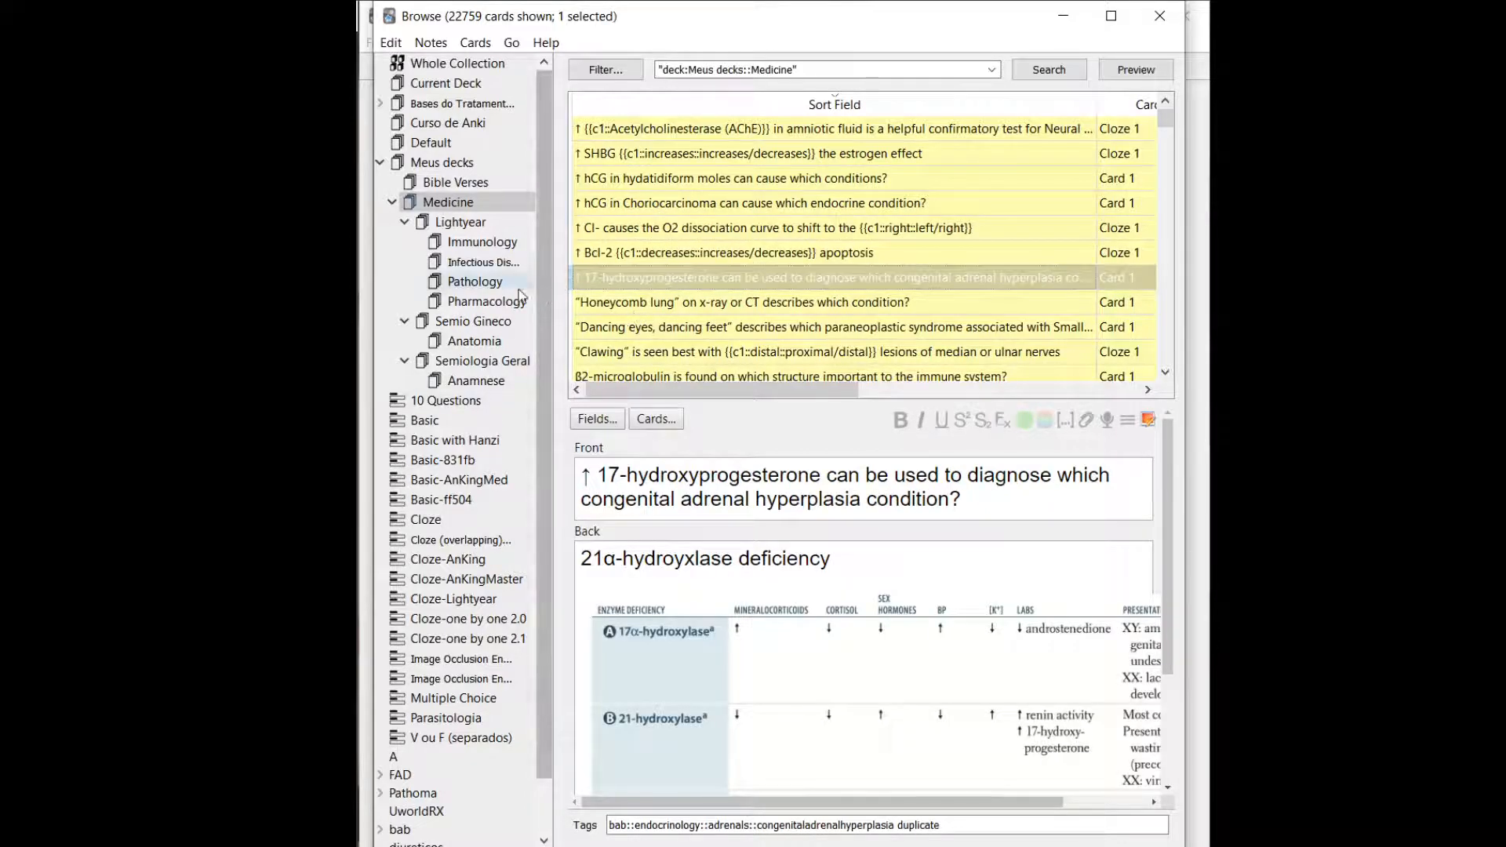
Browse the Anatomia subdeck under Semio Gineco, examining the contents of its cloze and image occlusion cards.
{"action": "left_click", "coordinate": [495, 345]}
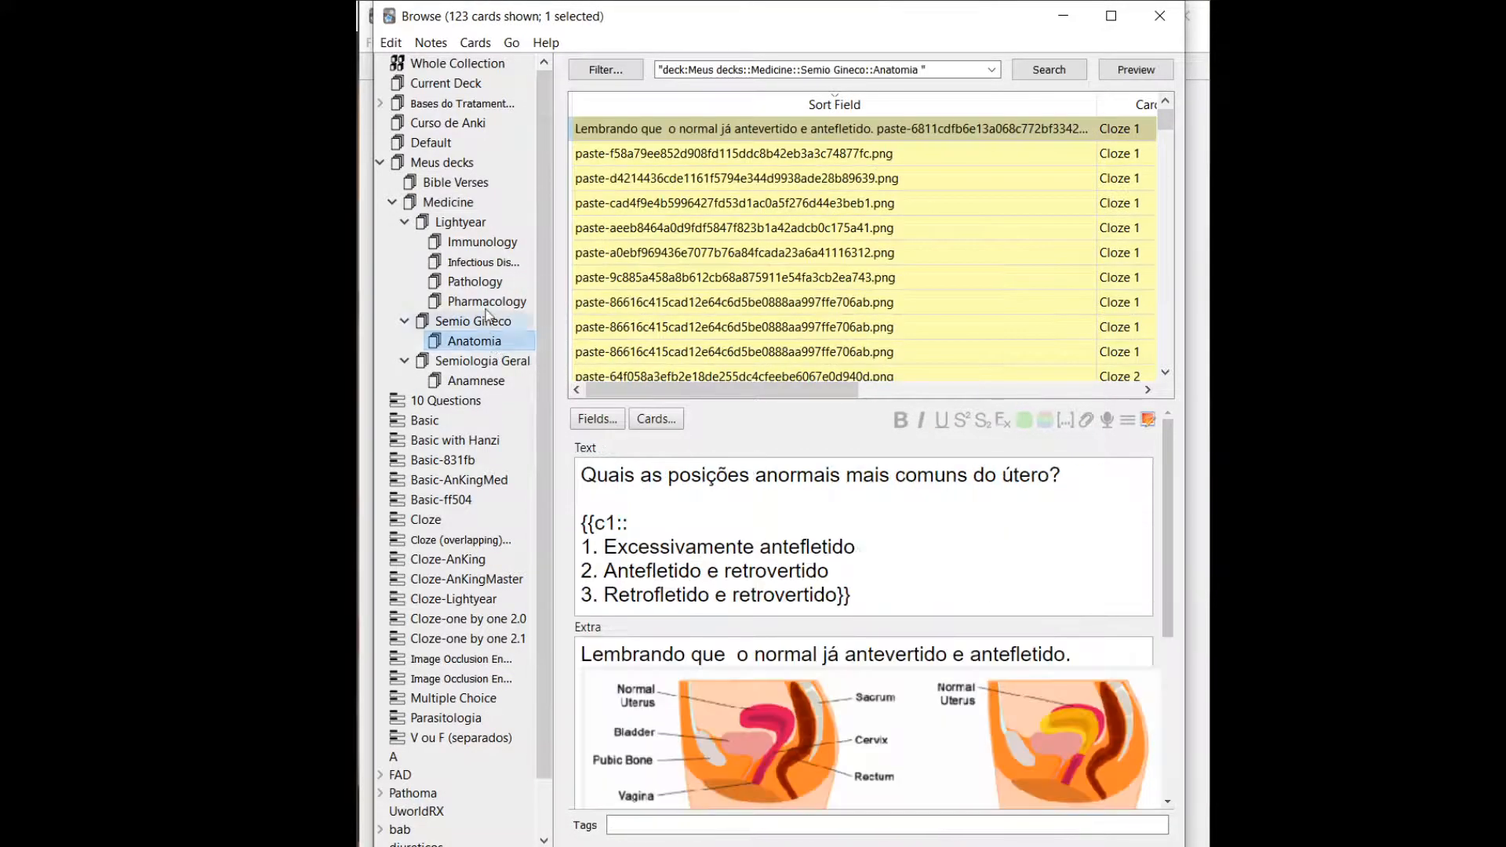
{"action": "scroll", "coordinate": [858, 229], "scroll_direction": "down", "scroll_amount": 10}
{"action": "left_click", "coordinate": [858, 228]}
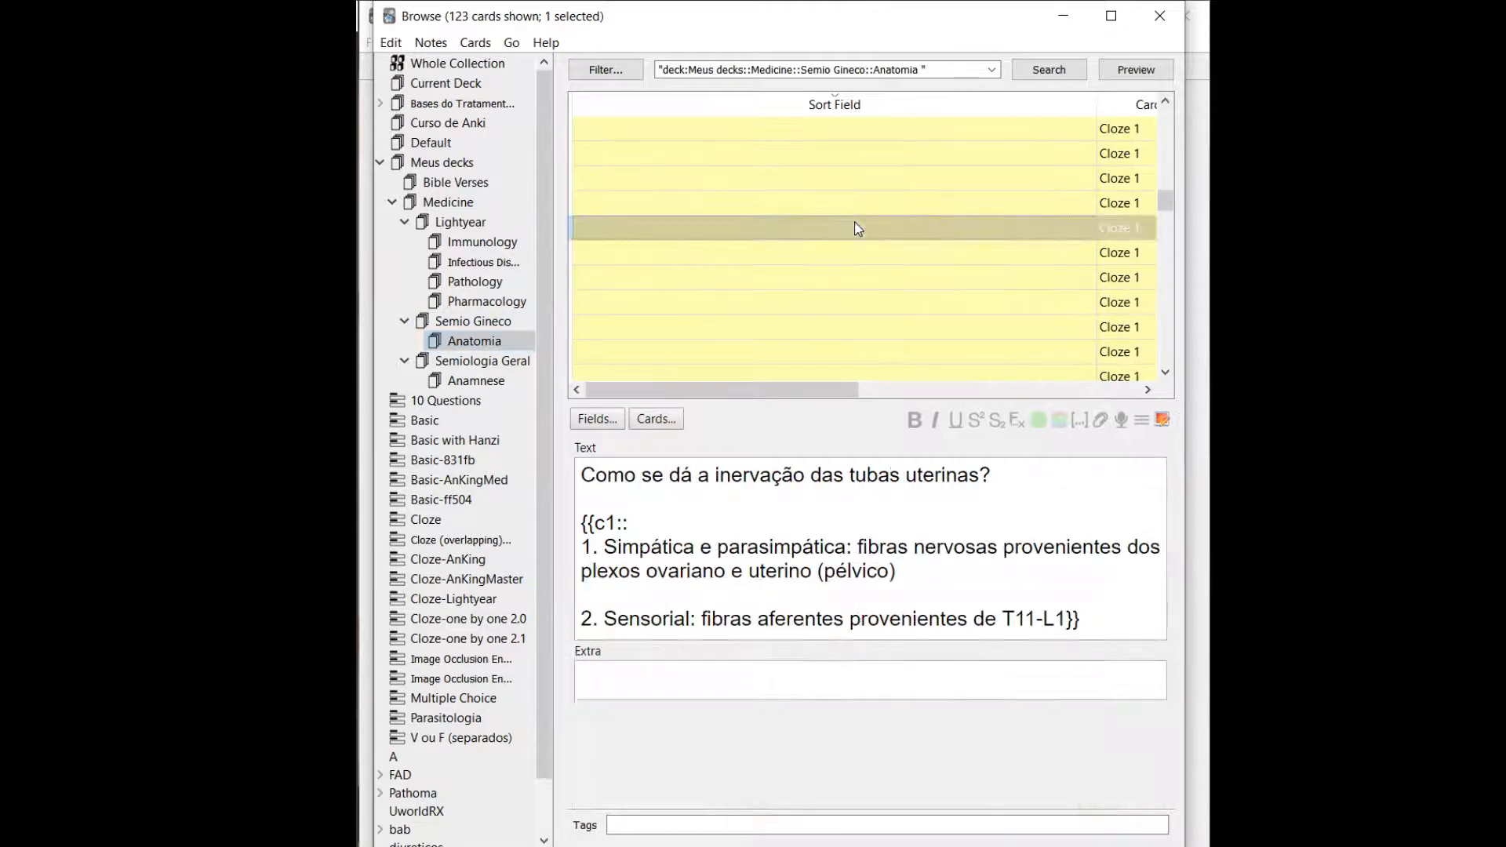
{"action": "scroll", "coordinate": [915, 273], "scroll_direction": "down", "scroll_amount": 5}
{"action": "left_click", "coordinate": [892, 280]}
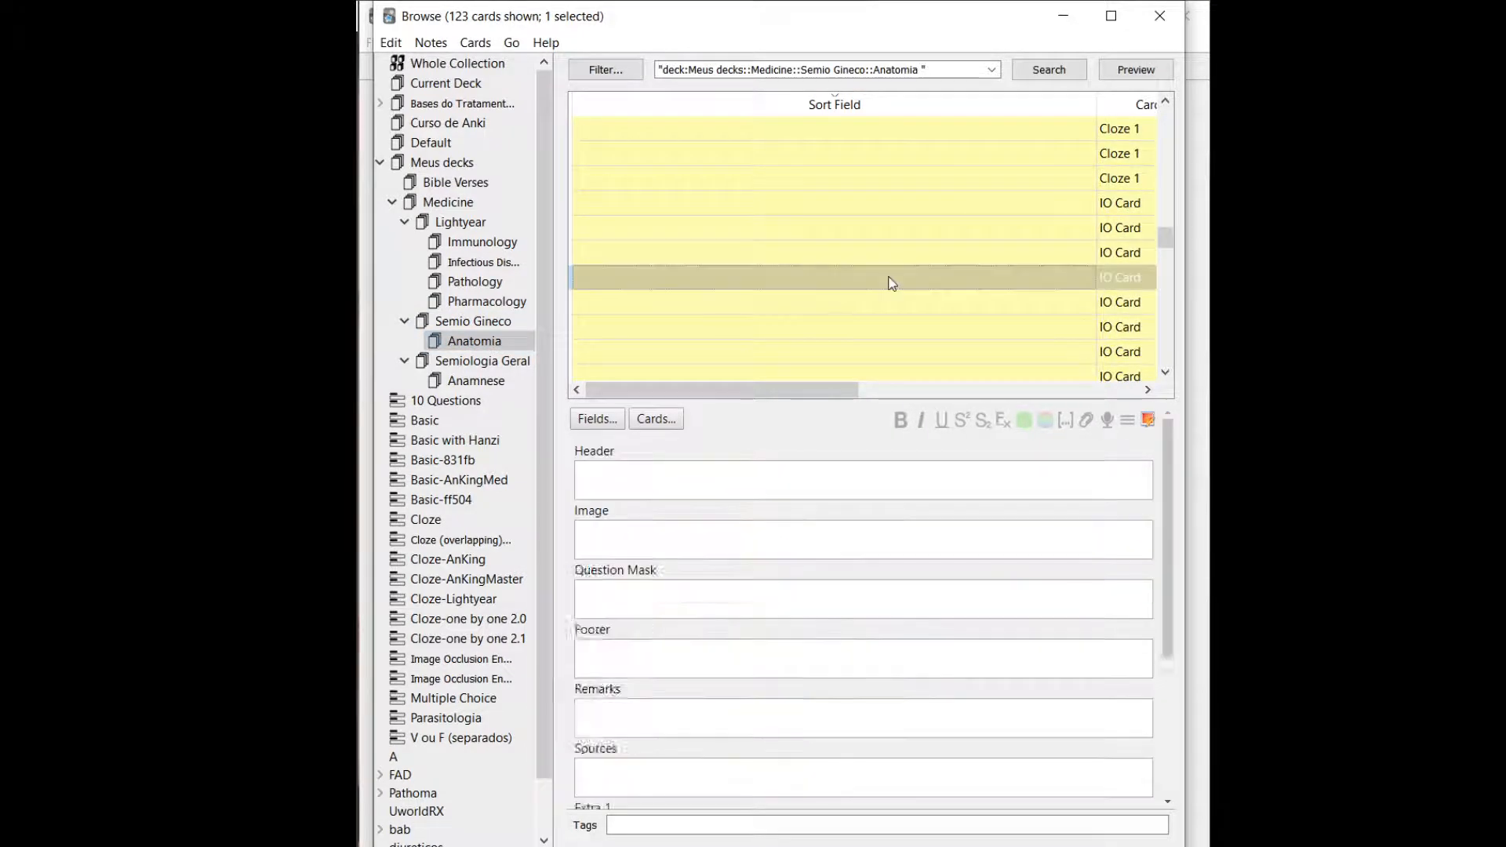
{"action": "scroll", "coordinate": [892, 283], "scroll_direction": "down", "scroll_amount": 5}
{"action": "left_click", "coordinate": [891, 280]}
{"action": "key", "text": "Down"}
{"action": "key", "text": "Down"}
{"action": "key", "text": "Down"}
{"action": "key", "text": "Down"}
{"action": "key", "text": "Down"}
{"action": "key", "text": "Down"}
{"action": "key", "text": "Down"}
{"action": "key", "text": "Down"}
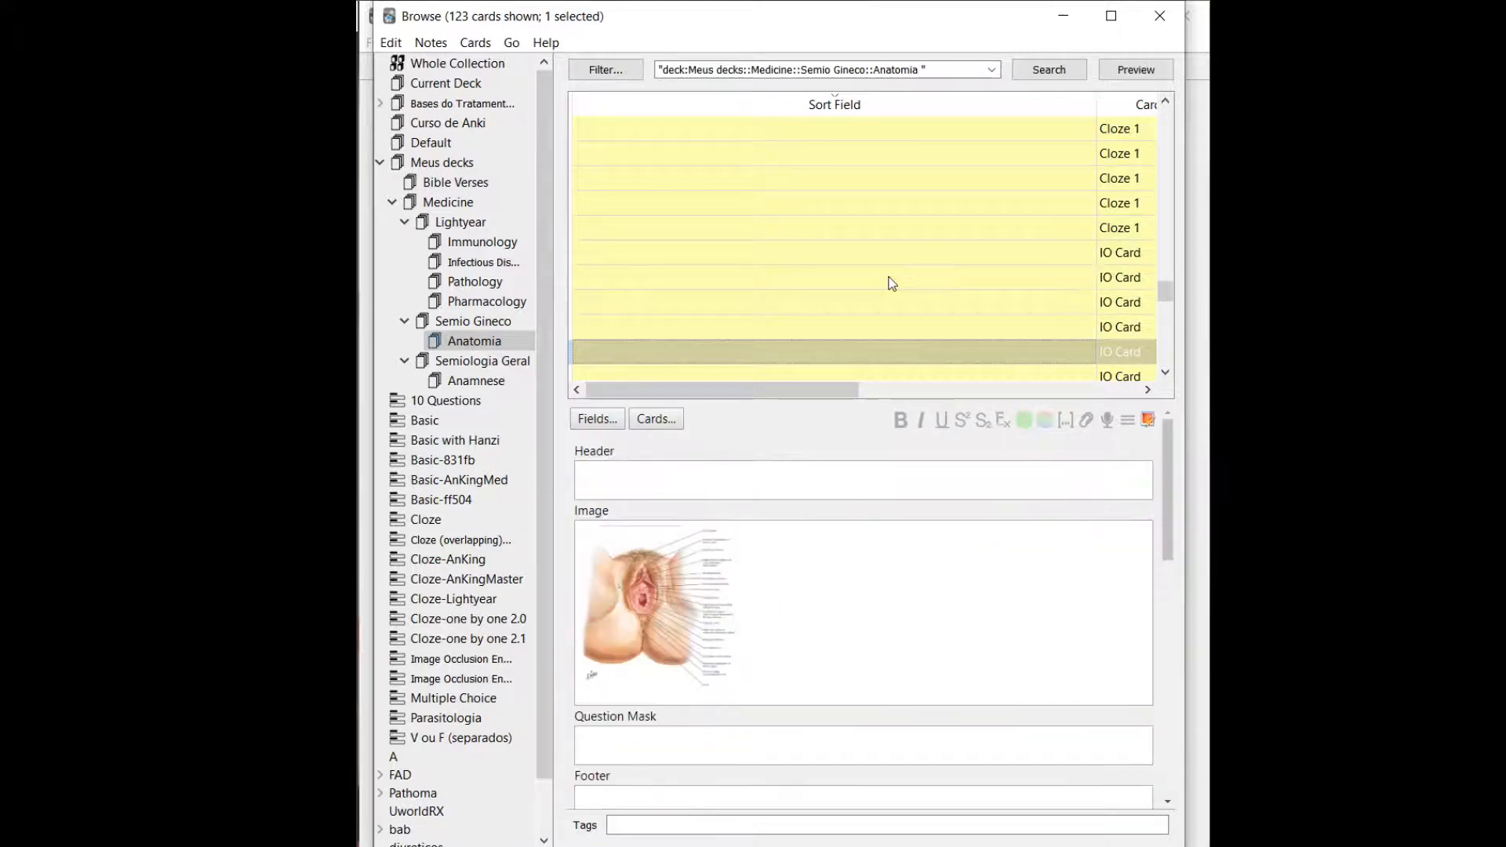
{"action": "scroll", "coordinate": [892, 283], "scroll_direction": "up", "scroll_amount": 1}
{"action": "left_click", "coordinate": [892, 280]}
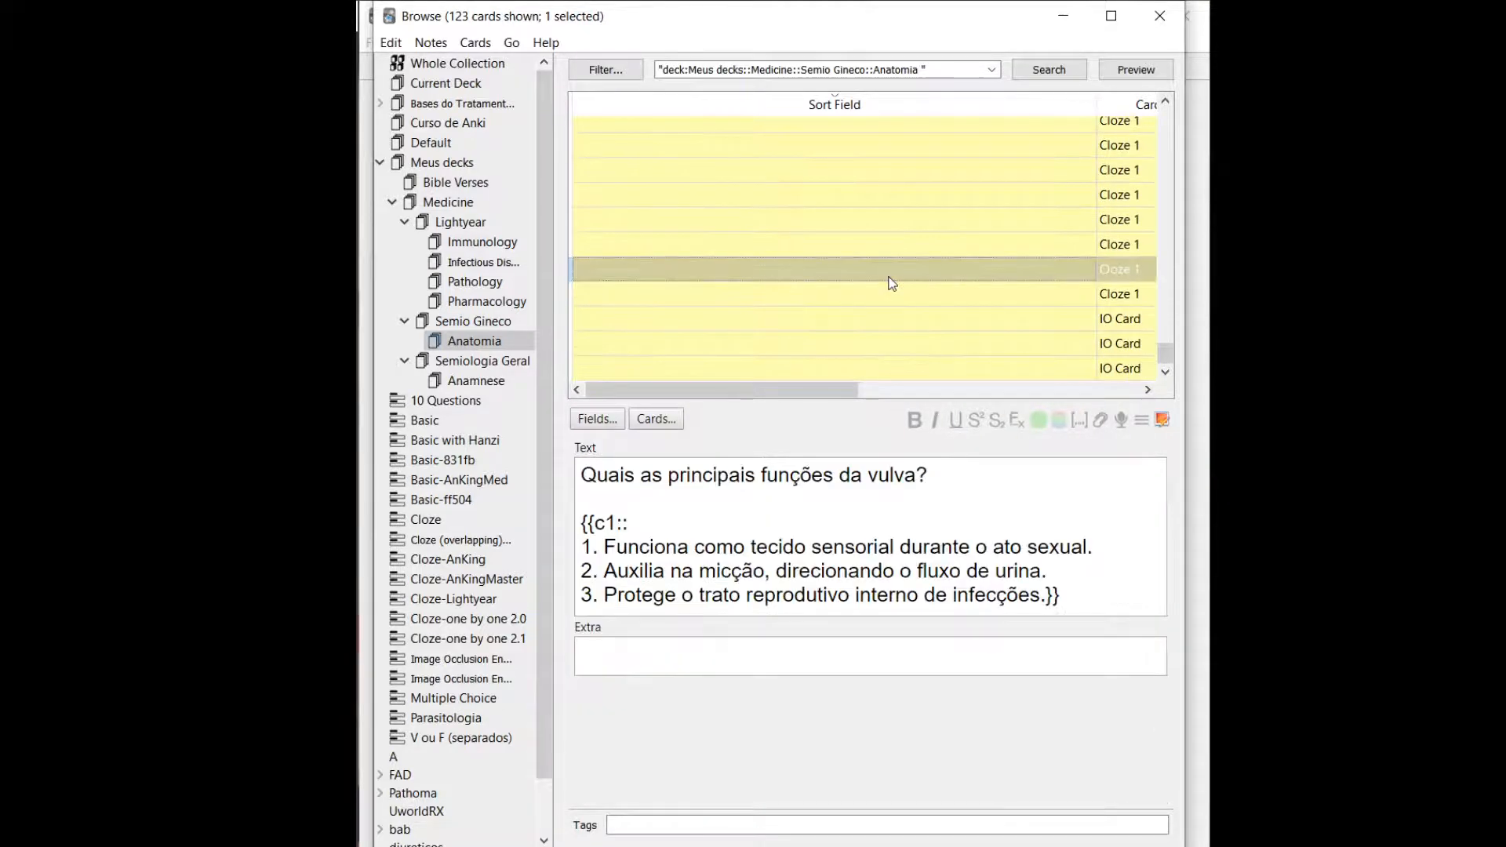
{"action": "key", "text": "Down"}
{"action": "key", "text": "Down"}
{"action": "key", "text": "Down"}
{"action": "key", "text": "Up"}
{"action": "key", "text": "Up"}
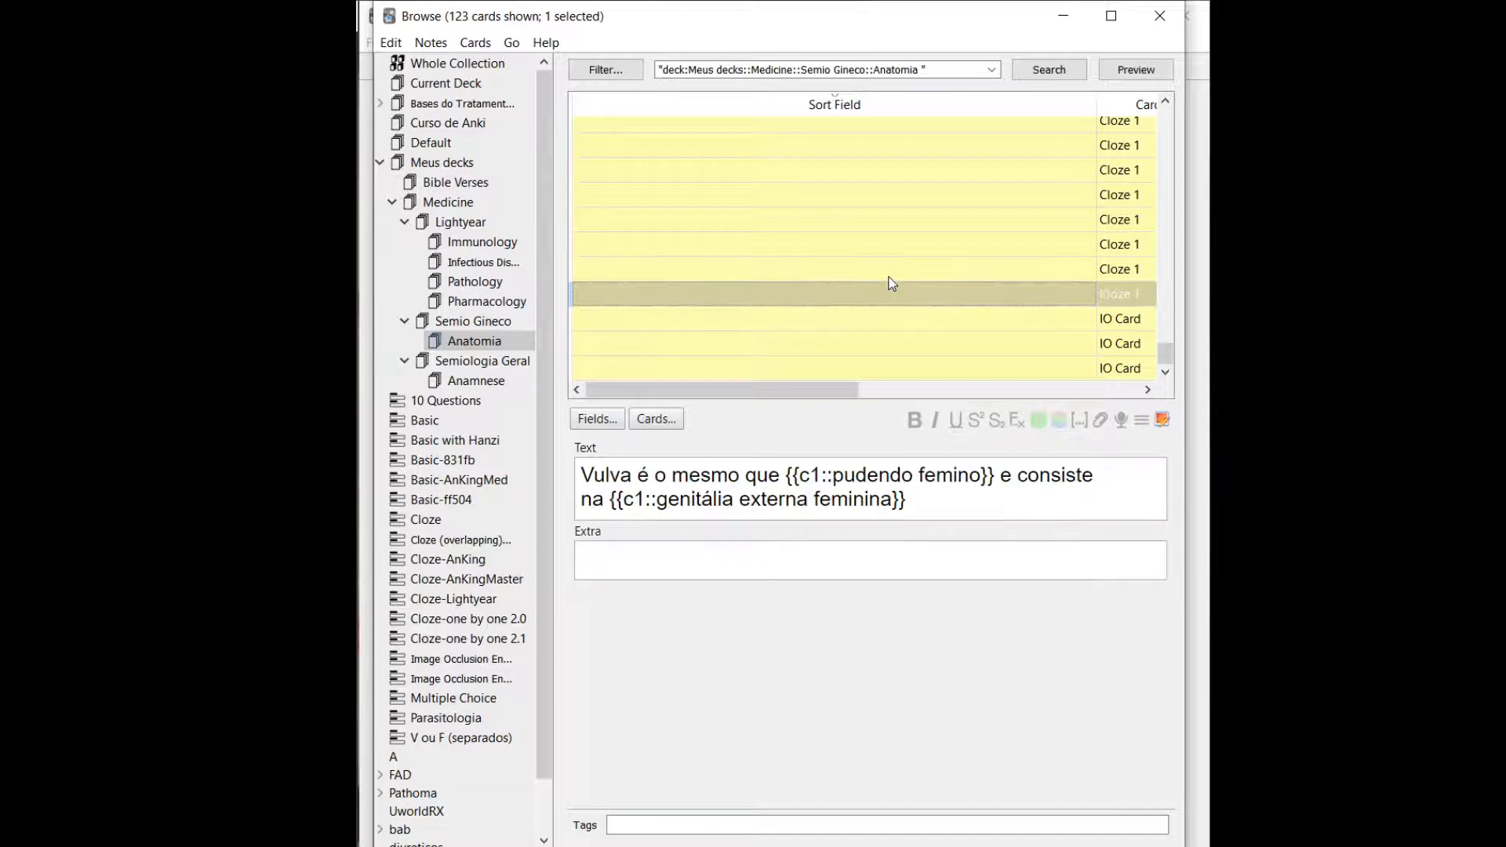
{"action": "key", "text": "Down"}
{"action": "key", "text": "Down"}
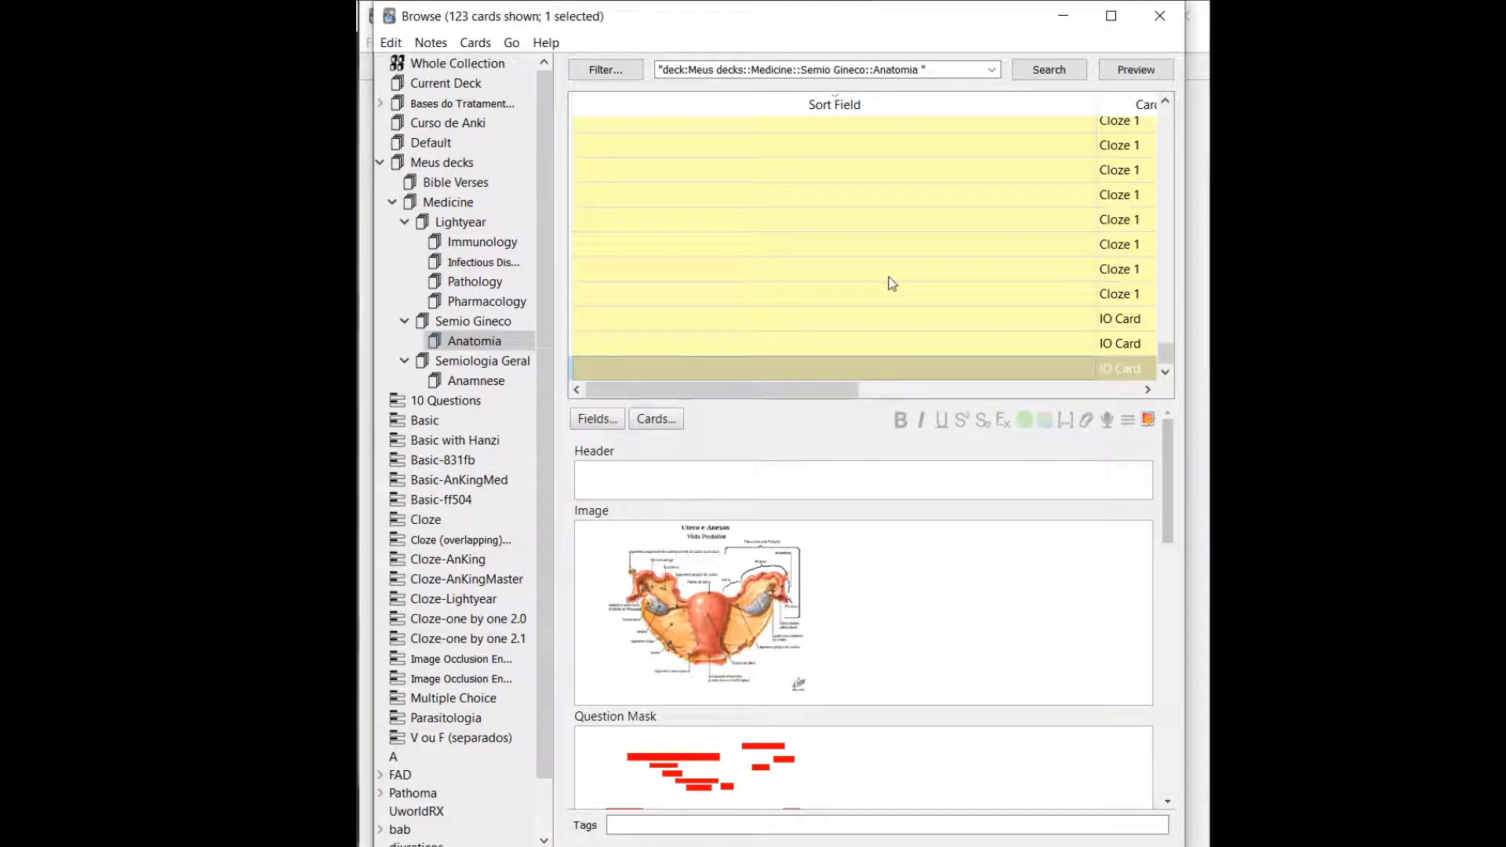
Browse through the cards of the Semiologia Geral deck.
{"action": "left_click", "coordinate": [469, 362]}
{"action": "left_click", "coordinate": [737, 281]}
{"action": "key", "text": "Down"}
{"action": "key", "text": "Down"}
{"action": "key", "text": "Down"}
{"action": "key", "text": "Down"}
{"action": "key", "text": "Down"}
{"action": "key", "text": "Down"}
{"action": "key", "text": "Down"}
{"action": "key", "text": "Down"}
{"action": "key", "text": "Down"}
{"action": "key", "text": "Down"}
{"action": "key", "text": "Down"}
{"action": "key", "text": "Down"}
{"action": "key", "text": "Down"}
{"action": "key", "text": "Down"}
{"action": "key", "text": "Down"}
{"action": "key", "text": "Down"}
{"action": "key", "text": "Down"}
{"action": "key", "text": "Down"}
{"action": "key", "text": "Down"}
{"action": "key", "text": "Down"}
{"action": "key", "text": "Down"}
{"action": "key", "text": "Down"}
{"action": "key", "text": "Down"}
{"action": "key", "text": "Down"}
{"action": "key", "text": "Down"}
{"action": "key", "text": "Down"}
{"action": "key", "text": "Down"}
{"action": "key", "text": "Down"}
{"action": "key", "text": "Down"}
{"action": "key", "text": "Down"}
{"action": "key", "text": "Down"}
{"action": "key", "text": "Down"}
{"action": "key", "text": "Down"}
List the notes of the Cloze note type and browse their cards, starting from the Ambliopia card.
{"action": "left_click", "coordinate": [439, 520]}
{"action": "left_click", "coordinate": [719, 283]}
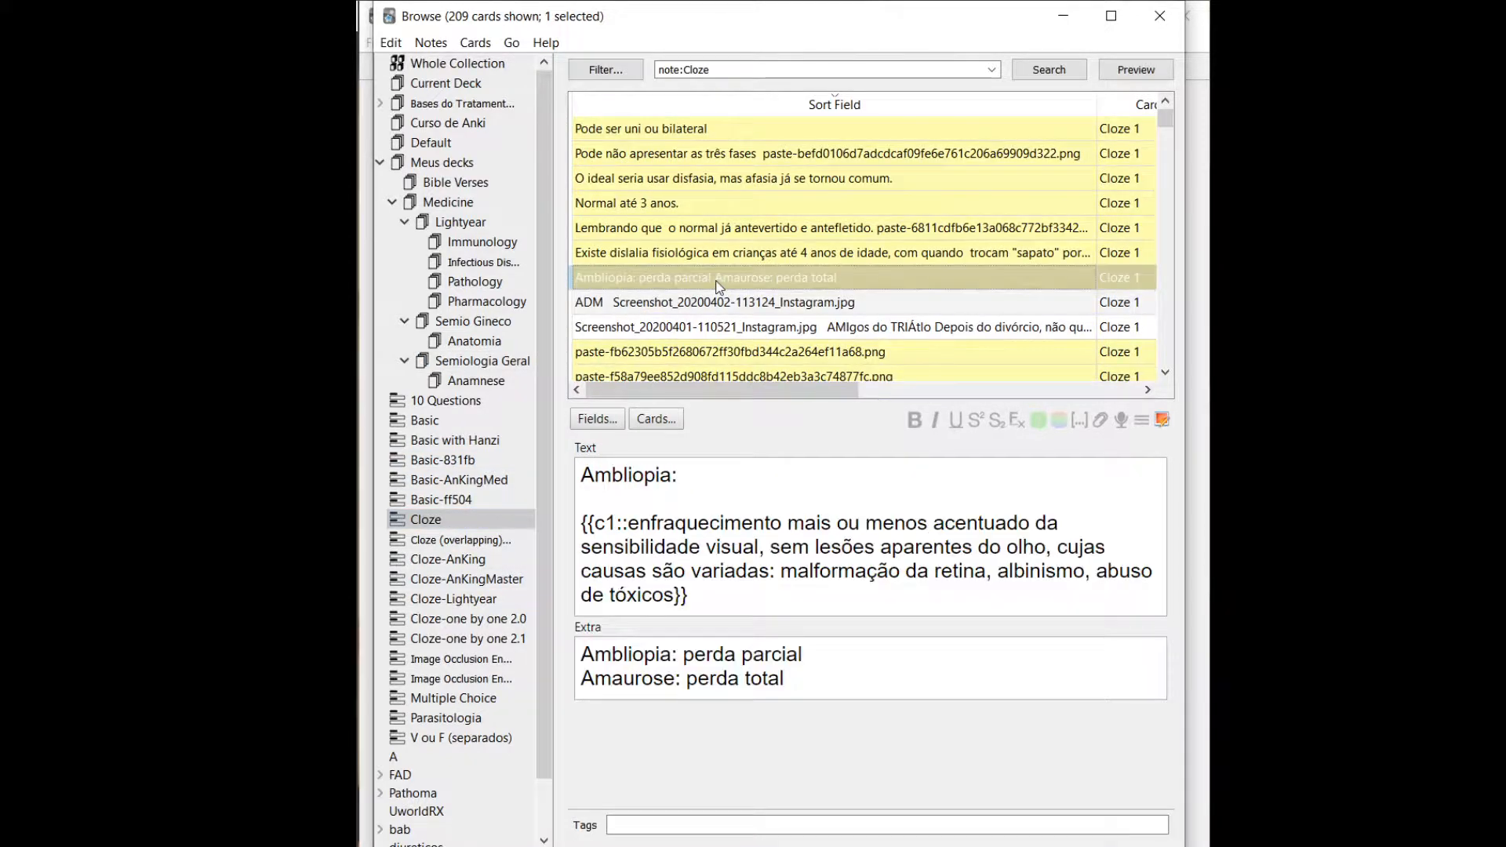
{"action": "key", "text": "Down"}
{"action": "key", "text": "Down"}
{"action": "key", "text": "Down"}
{"action": "key", "text": "Down"}
{"action": "key", "text": "Down"}
{"action": "key", "text": "Down"}
{"action": "key", "text": "Down"}
{"action": "key", "text": "Down"}
{"action": "key", "text": "Down"}
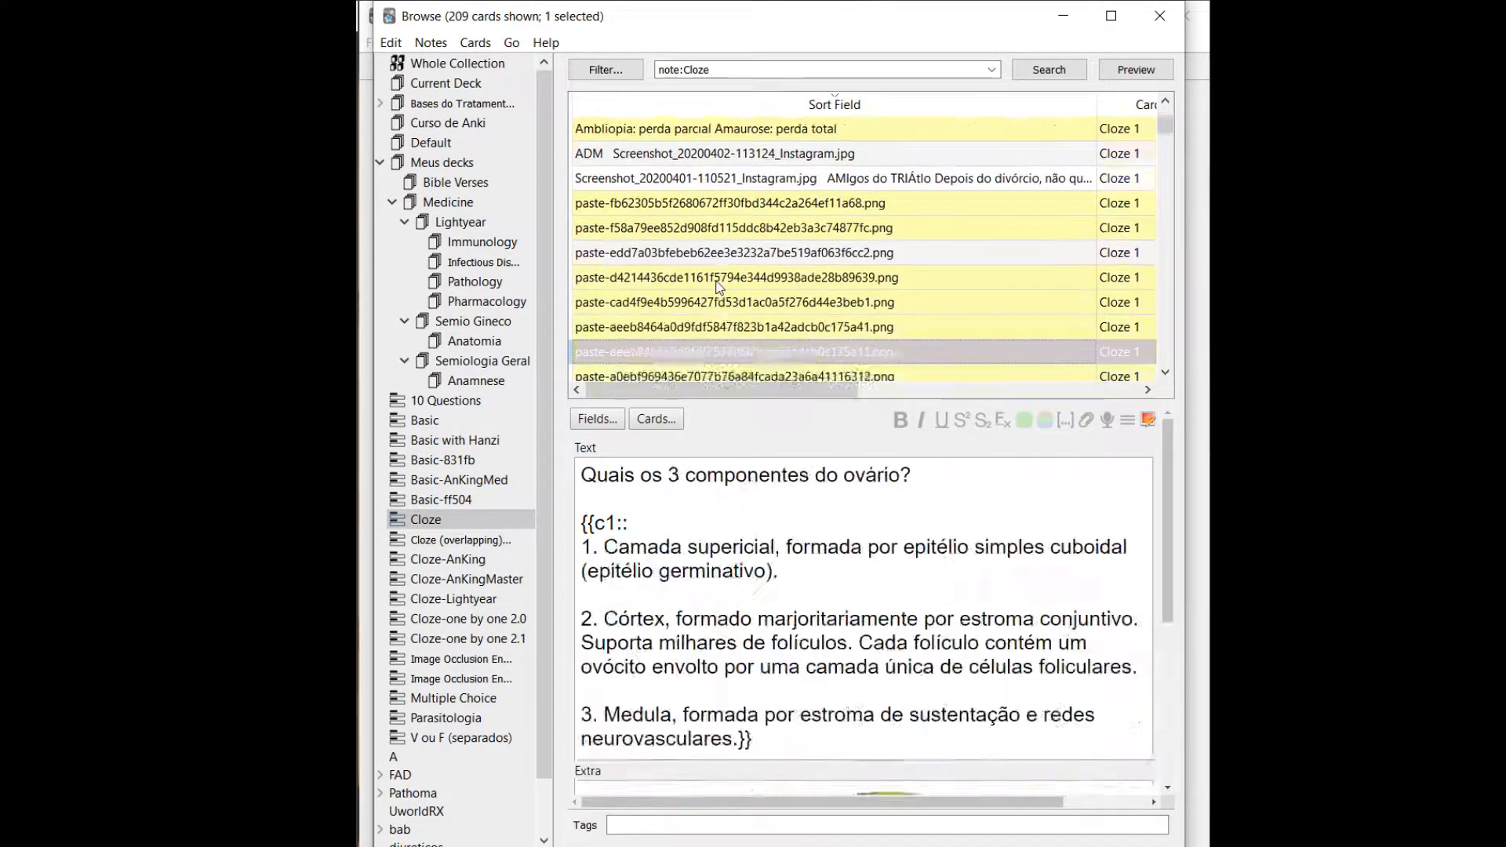
{"action": "key", "text": "Down"}
{"action": "key", "text": "Down"}
{"action": "key", "text": "Down"}
{"action": "key", "text": "Down"}
{"action": "key", "text": "Down"}
{"action": "key", "text": "Down"}
{"action": "key", "text": "Down"}
{"action": "key", "text": "Down"}
{"action": "key", "text": "Down"}
{"action": "key", "text": "Down"}
{"action": "key", "text": "Down"}
{"action": "key", "text": "Down"}
{"action": "key", "text": "Down"}
{"action": "key", "text": "Down"}
{"action": "key", "text": "Down"}
{"action": "key", "text": "Down"}
{"action": "key", "text": "Up"}
{"action": "key", "text": "Up"}
{"action": "key", "text": "Up"}
{"action": "key", "text": "Down"}
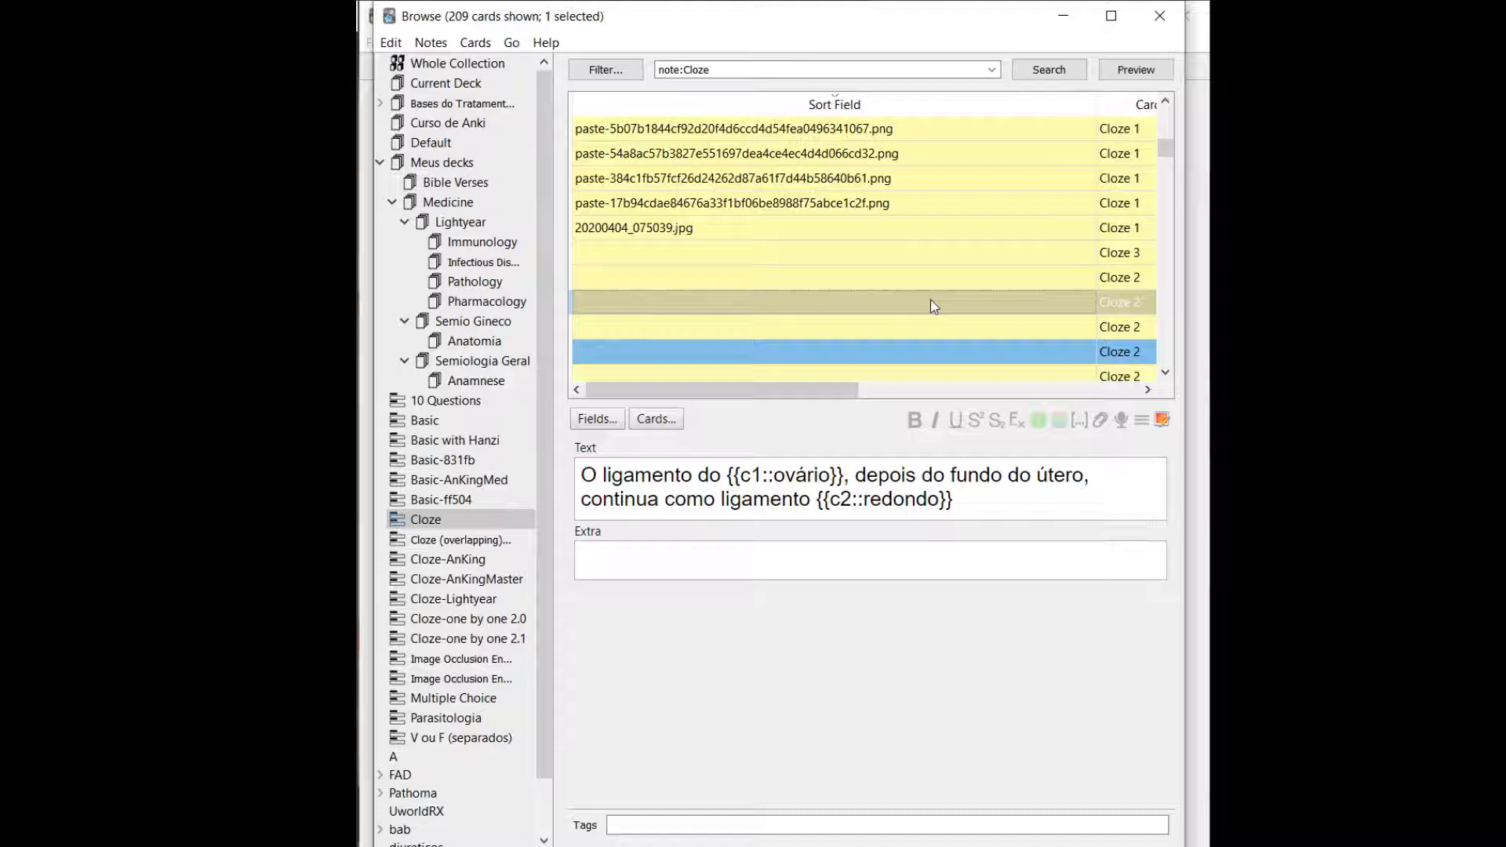
Show all cards generated by the "O ligamento do ovário" note and view Cloze 2 and Cloze 1 individually.
{"action": "left_click", "coordinate": [391, 42]}
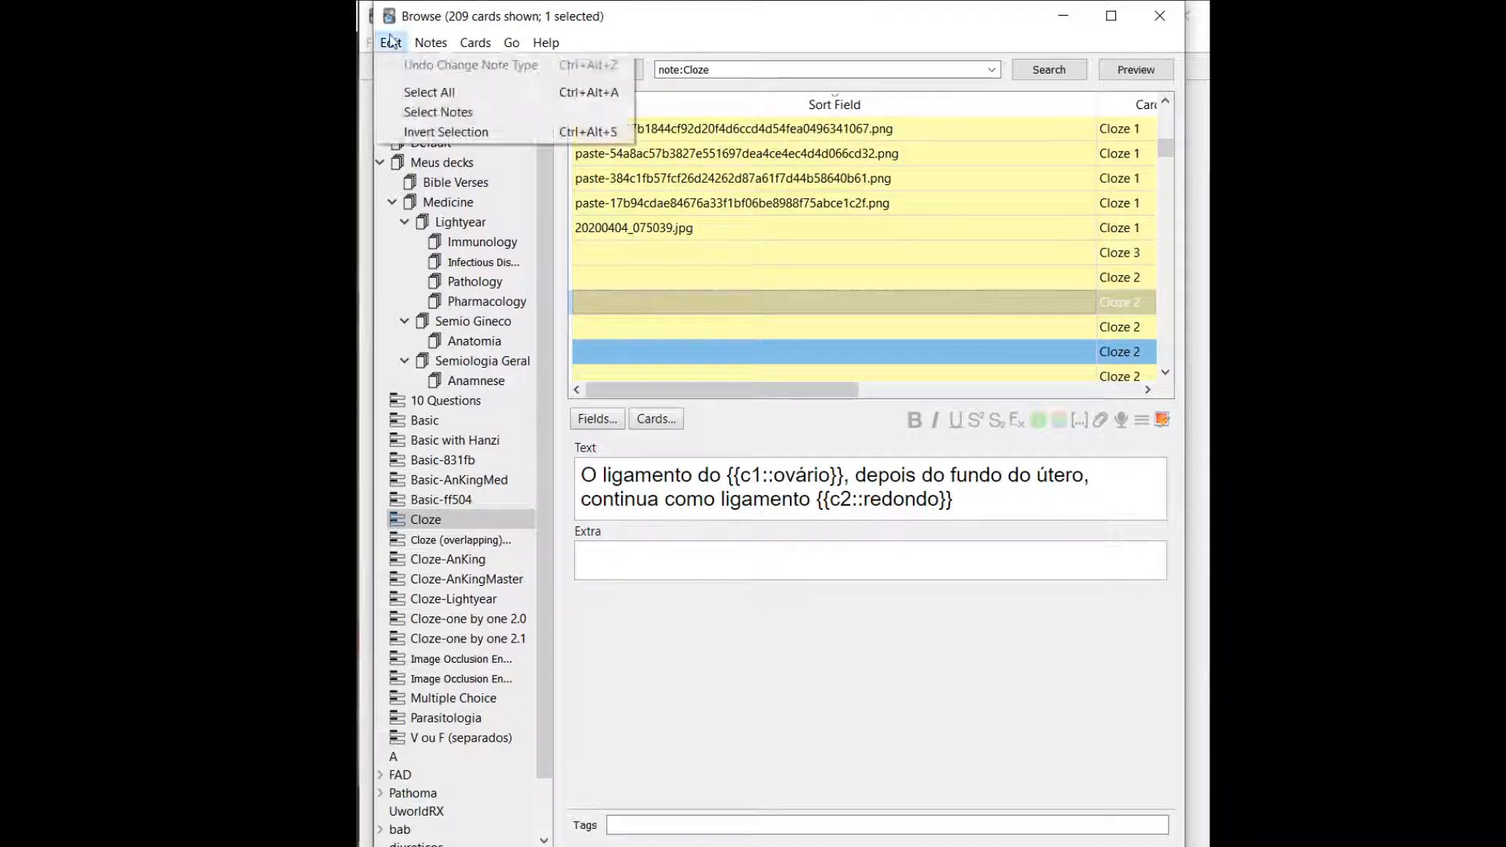
{"action": "left_click", "coordinate": [436, 112]}
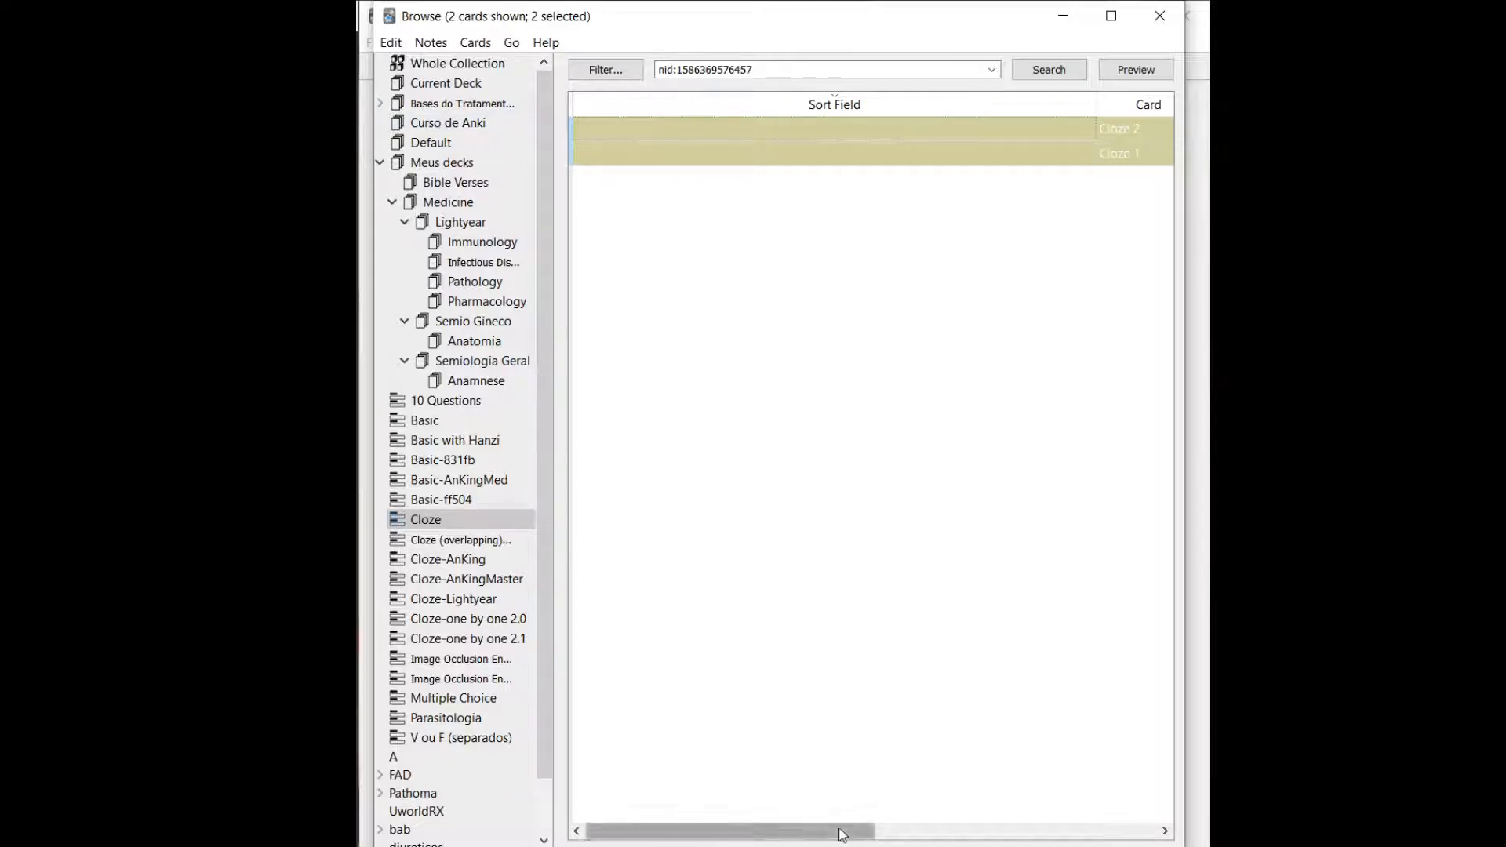
{"action": "right_click", "coordinate": [793, 830]}
{"action": "left_click", "coordinate": [706, 193]}
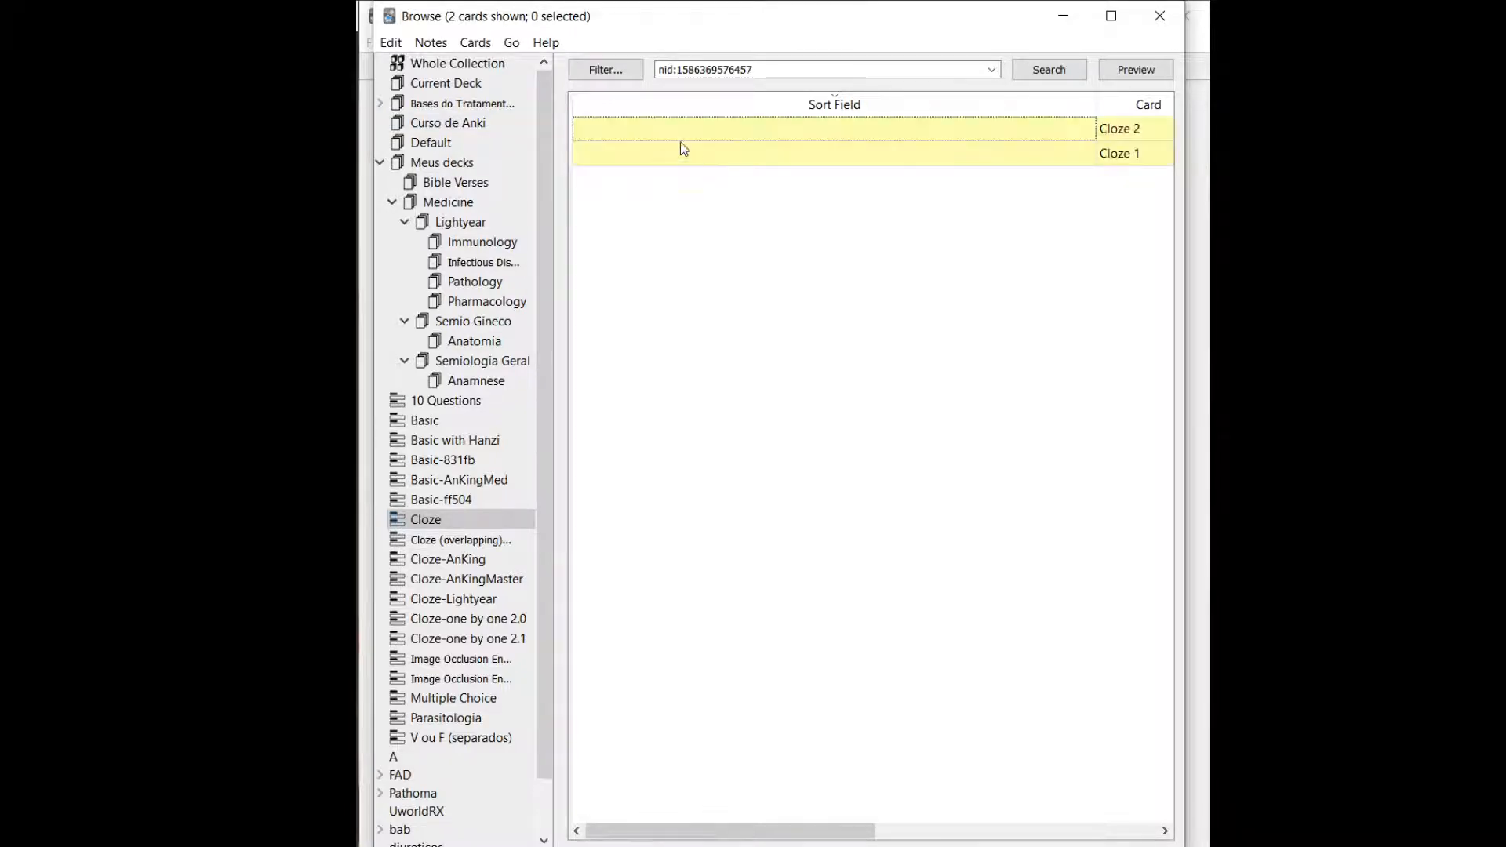
{"action": "left_click", "coordinate": [737, 140]}
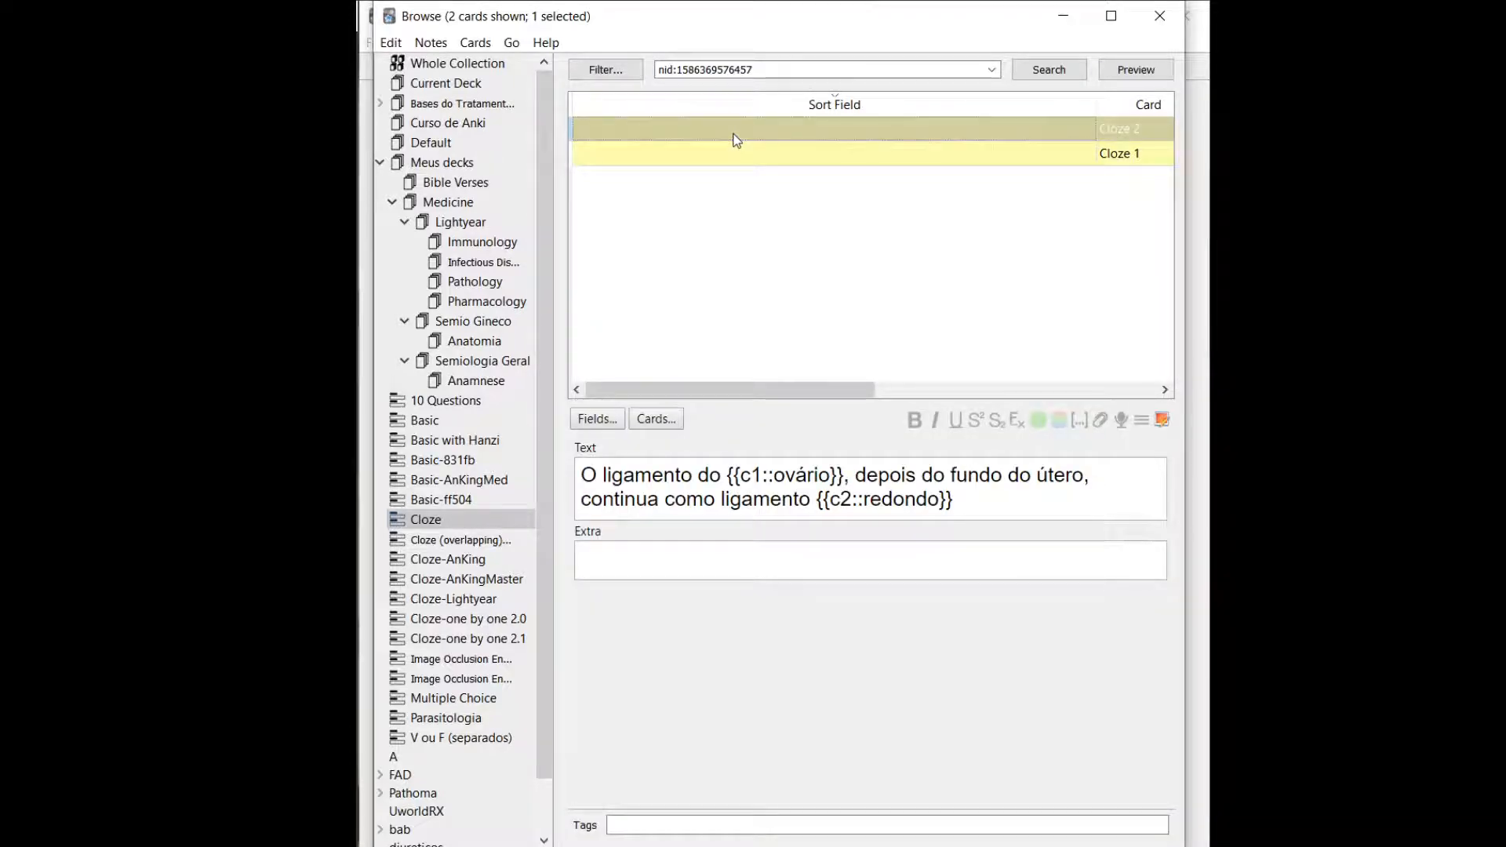
{"action": "key", "text": "Down"}
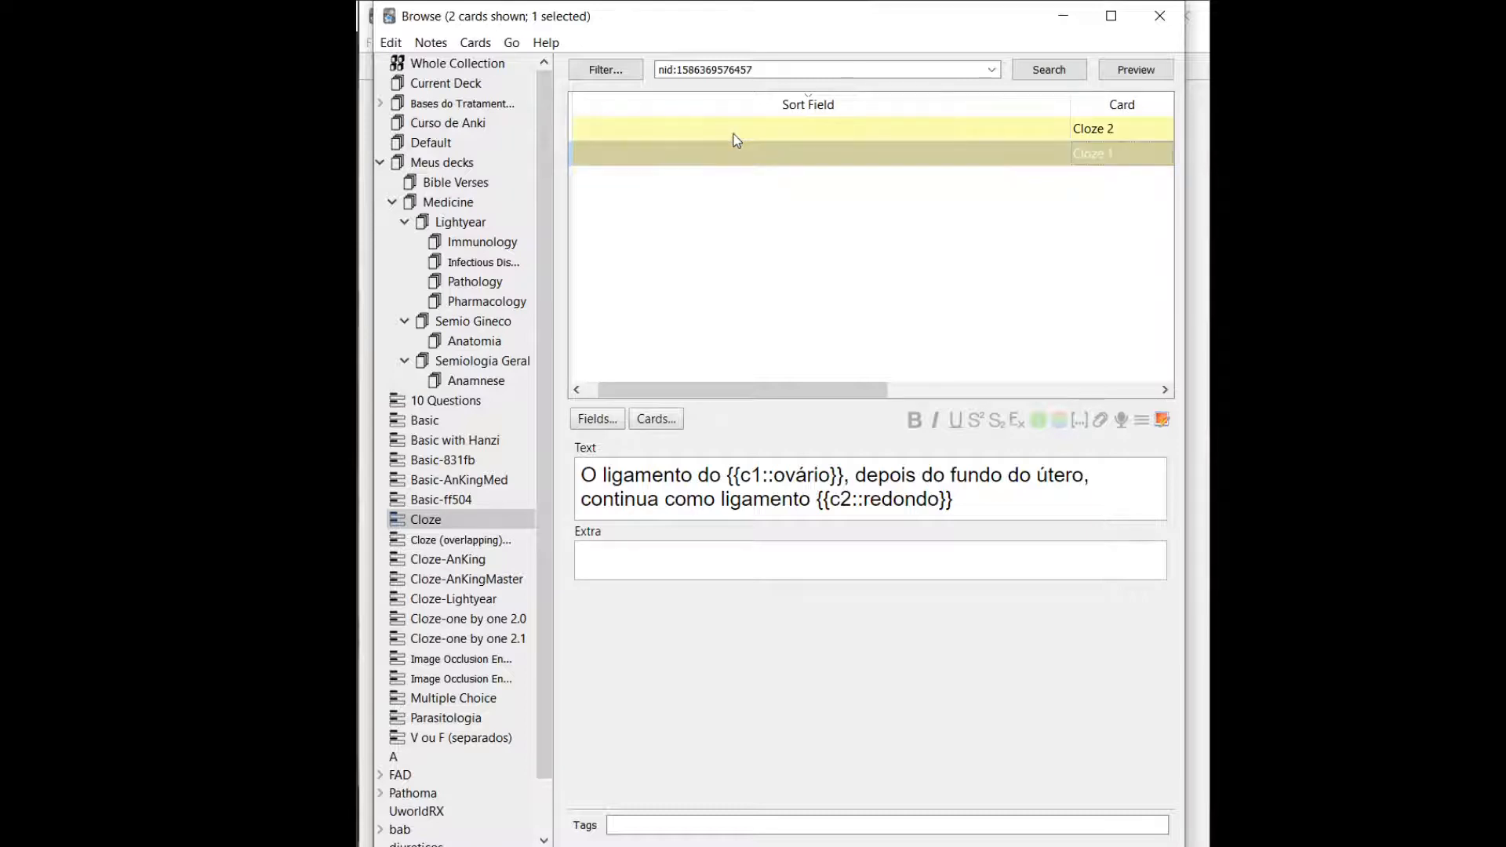
Select both cards of the note and view the Change Deck destinations without moving the cards.
{"action": "key", "text": "shift+Up"}
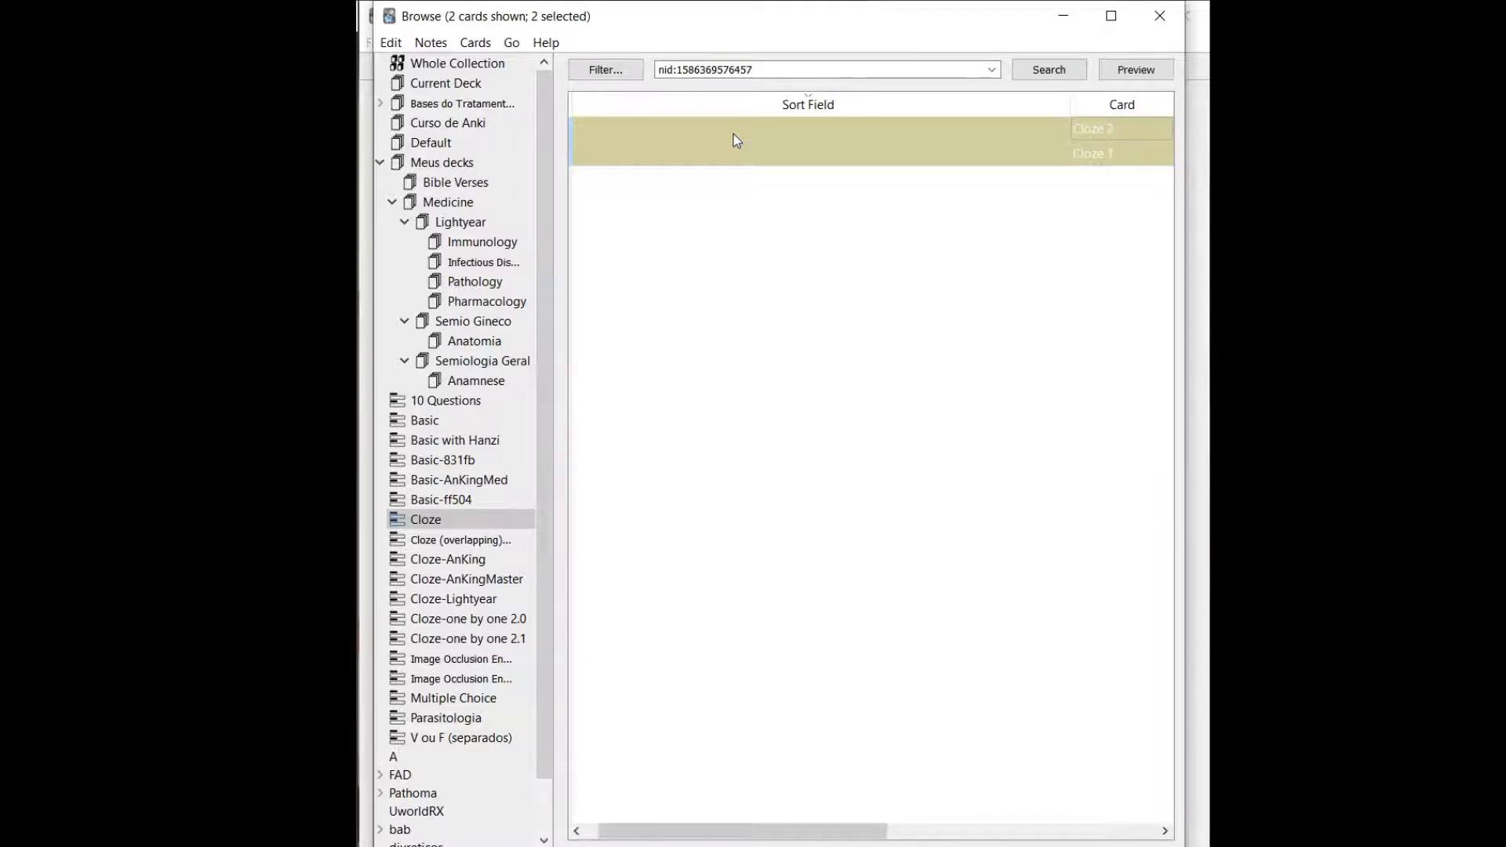
{"action": "key", "text": "ctrl+d"}
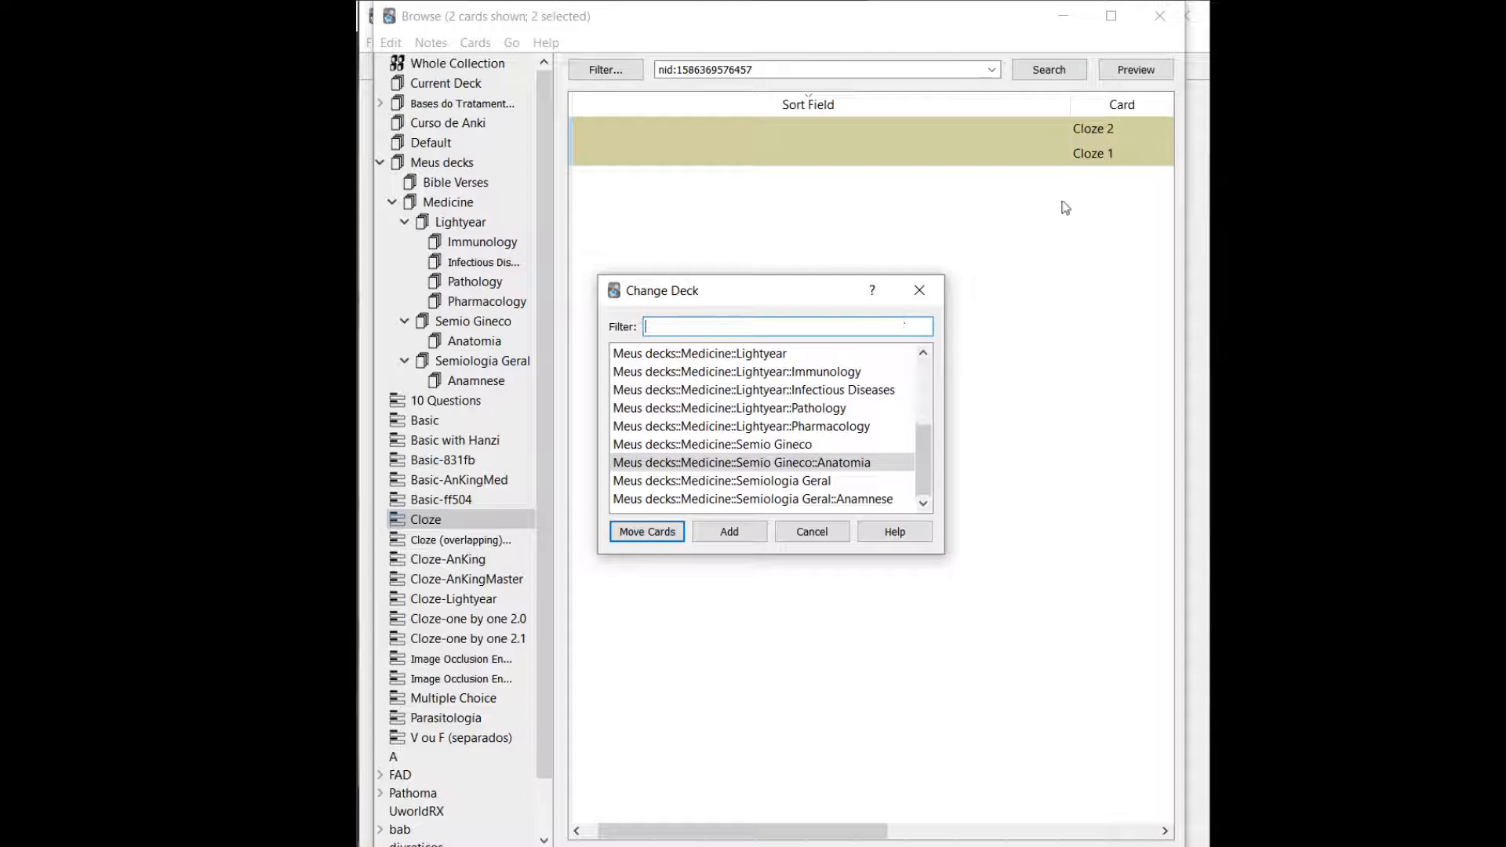
{"action": "left_click", "coordinate": [919, 290]}
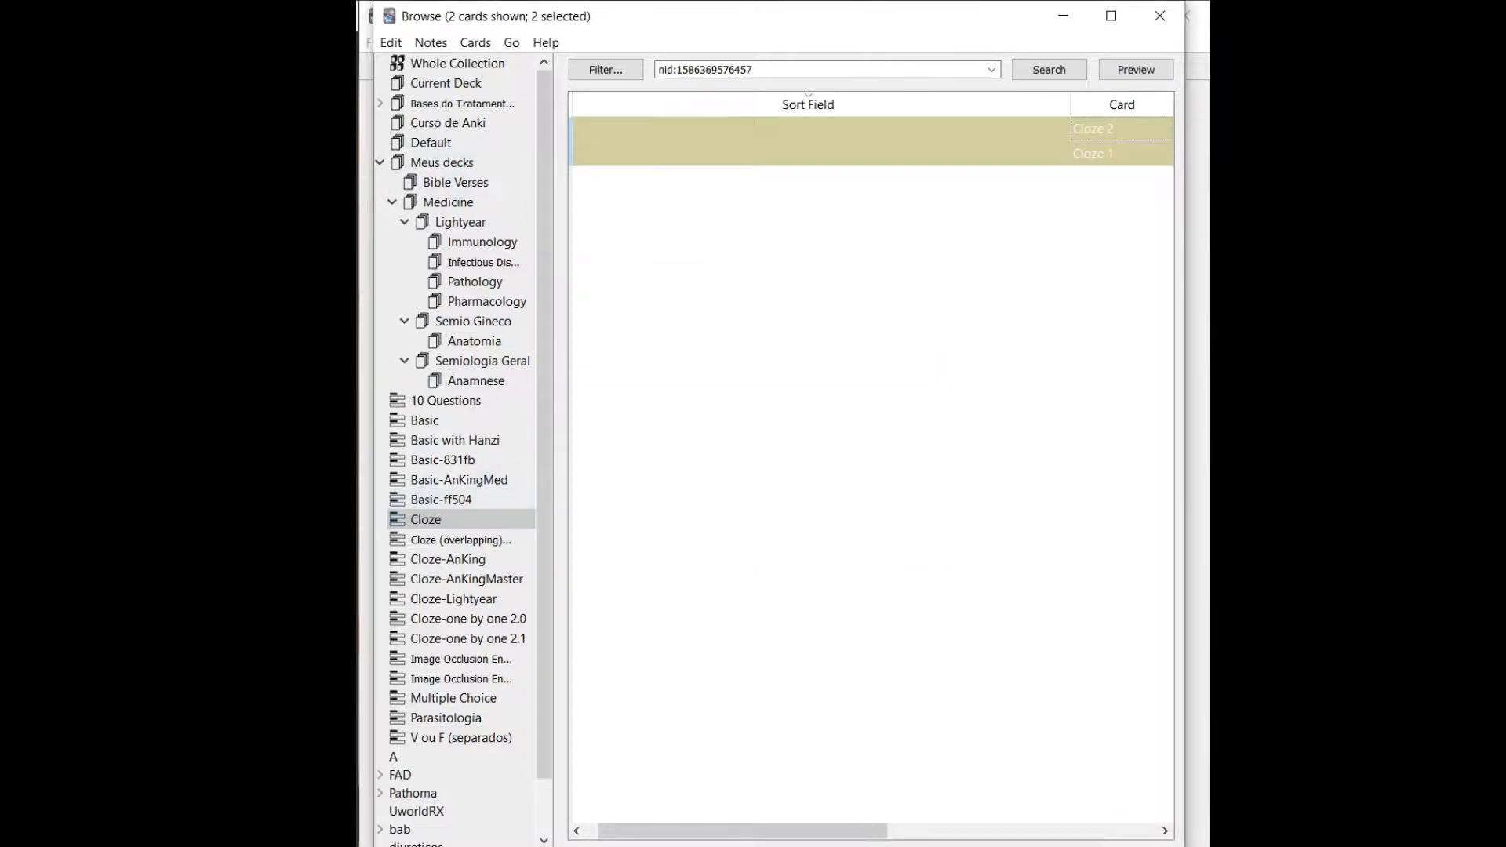
View the cards in the Bases do Tratamento Médico, Default and Curso de Anki decks.
{"action": "left_click", "coordinate": [442, 105]}
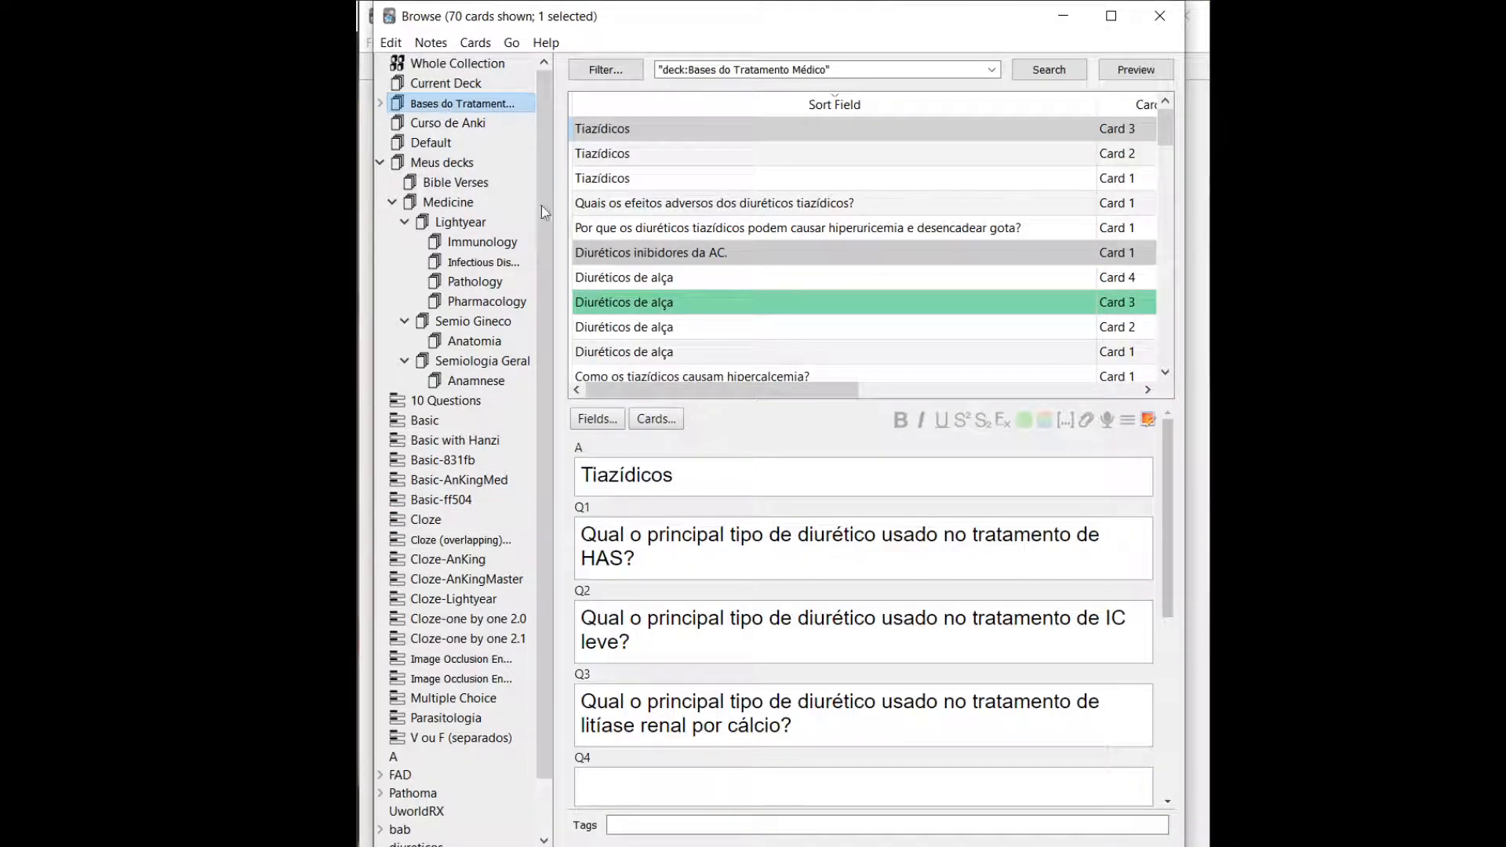
{"action": "left_click", "coordinate": [438, 143]}
{"action": "left_click", "coordinate": [452, 122]}
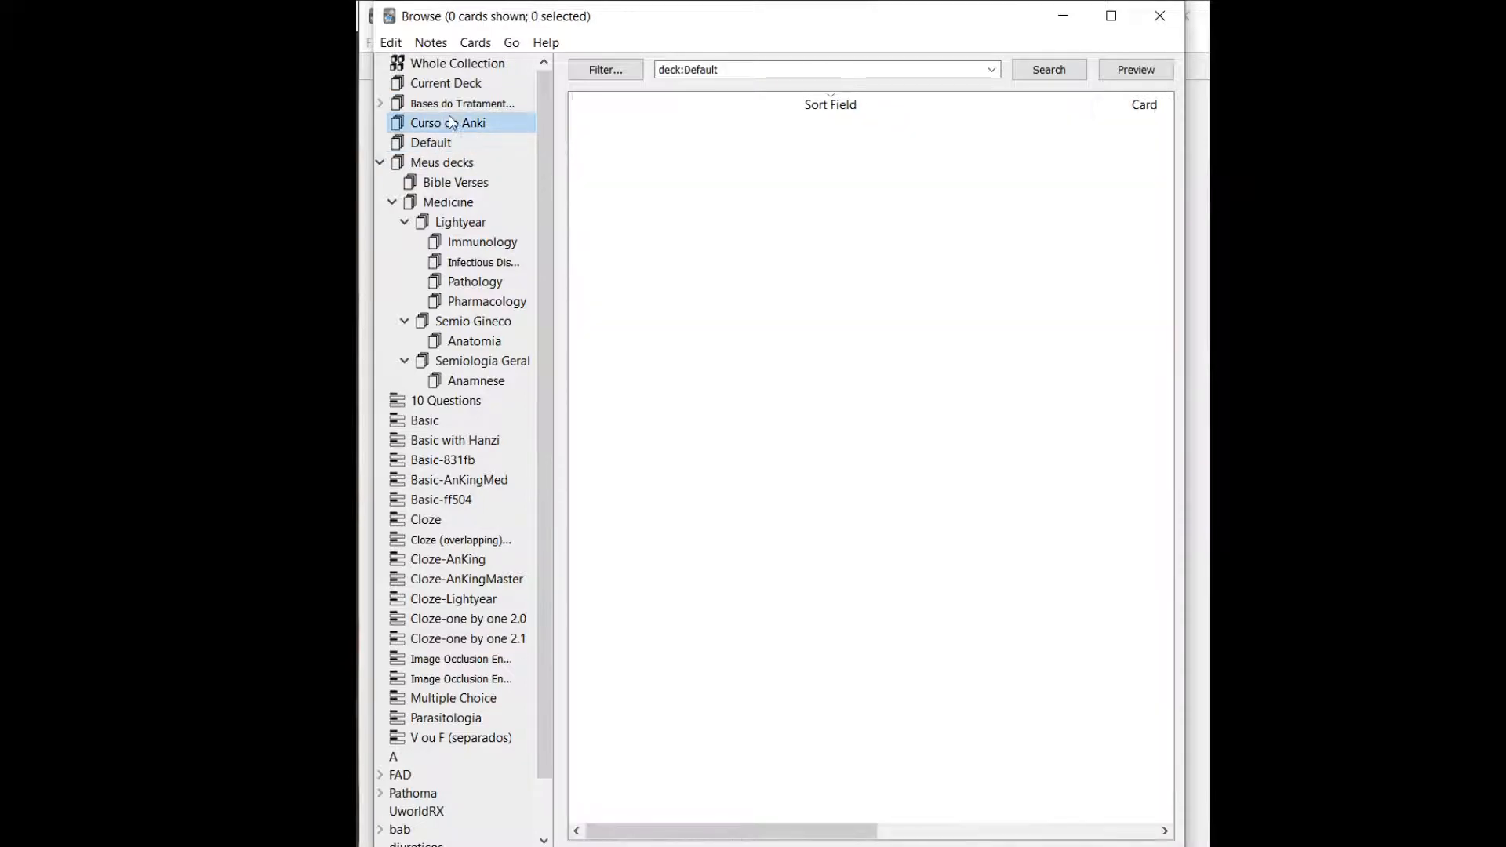
List the cards of the Bases do Tratamento Médico deck and browse from the Cloze 2 card up to the Tiazídicos card.
{"action": "left_click", "coordinate": [492, 102]}
{"action": "scroll", "coordinate": [765, 347], "scroll_direction": "down", "scroll_amount": 2}
{"action": "left_click", "coordinate": [765, 347]}
{"action": "scroll", "coordinate": [764, 347], "scroll_direction": "down", "scroll_amount": 2}
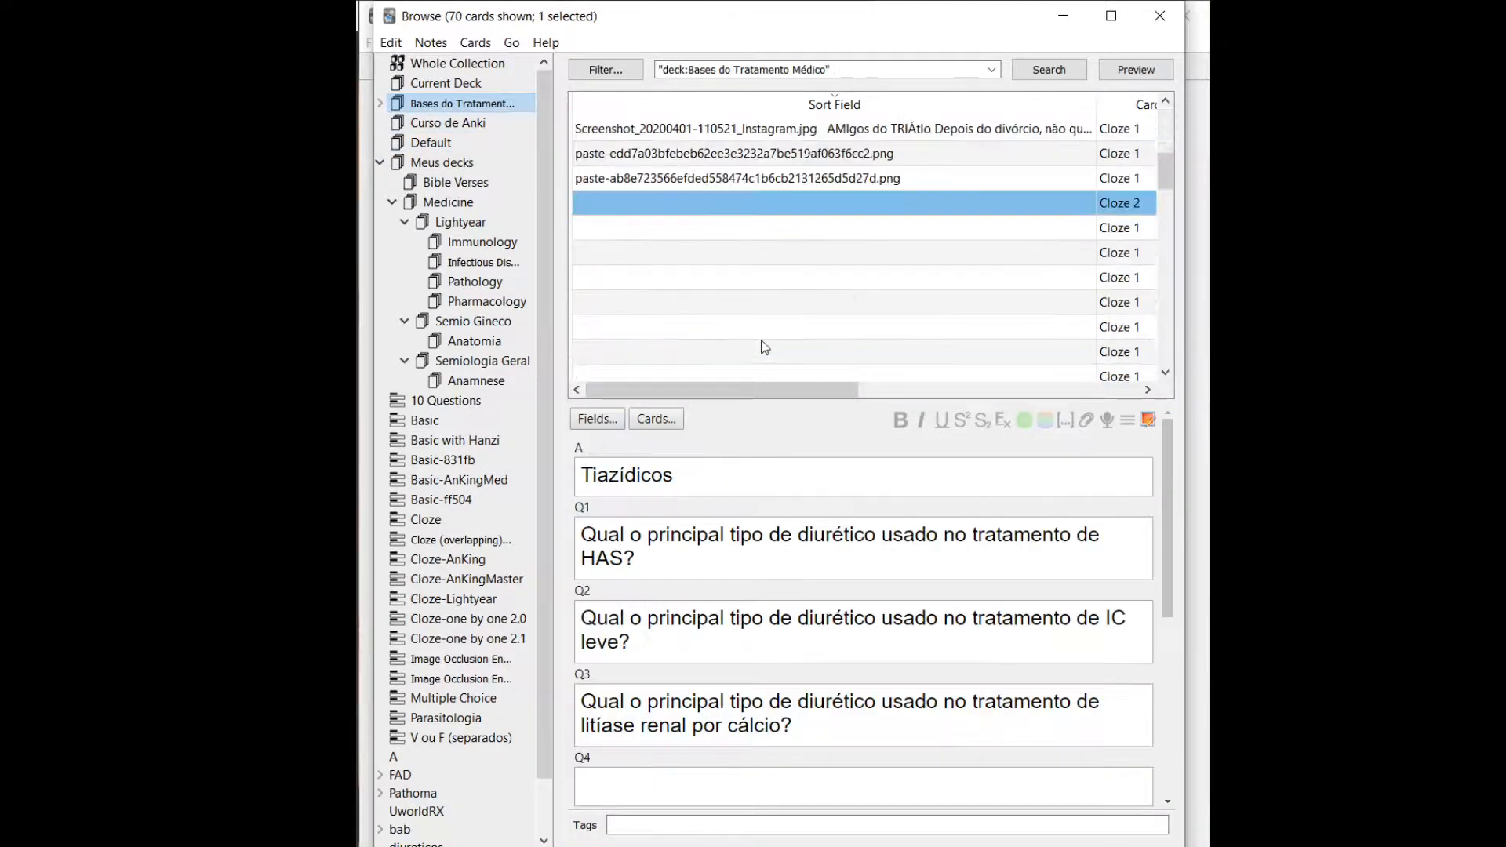
{"action": "left_click", "coordinate": [831, 208]}
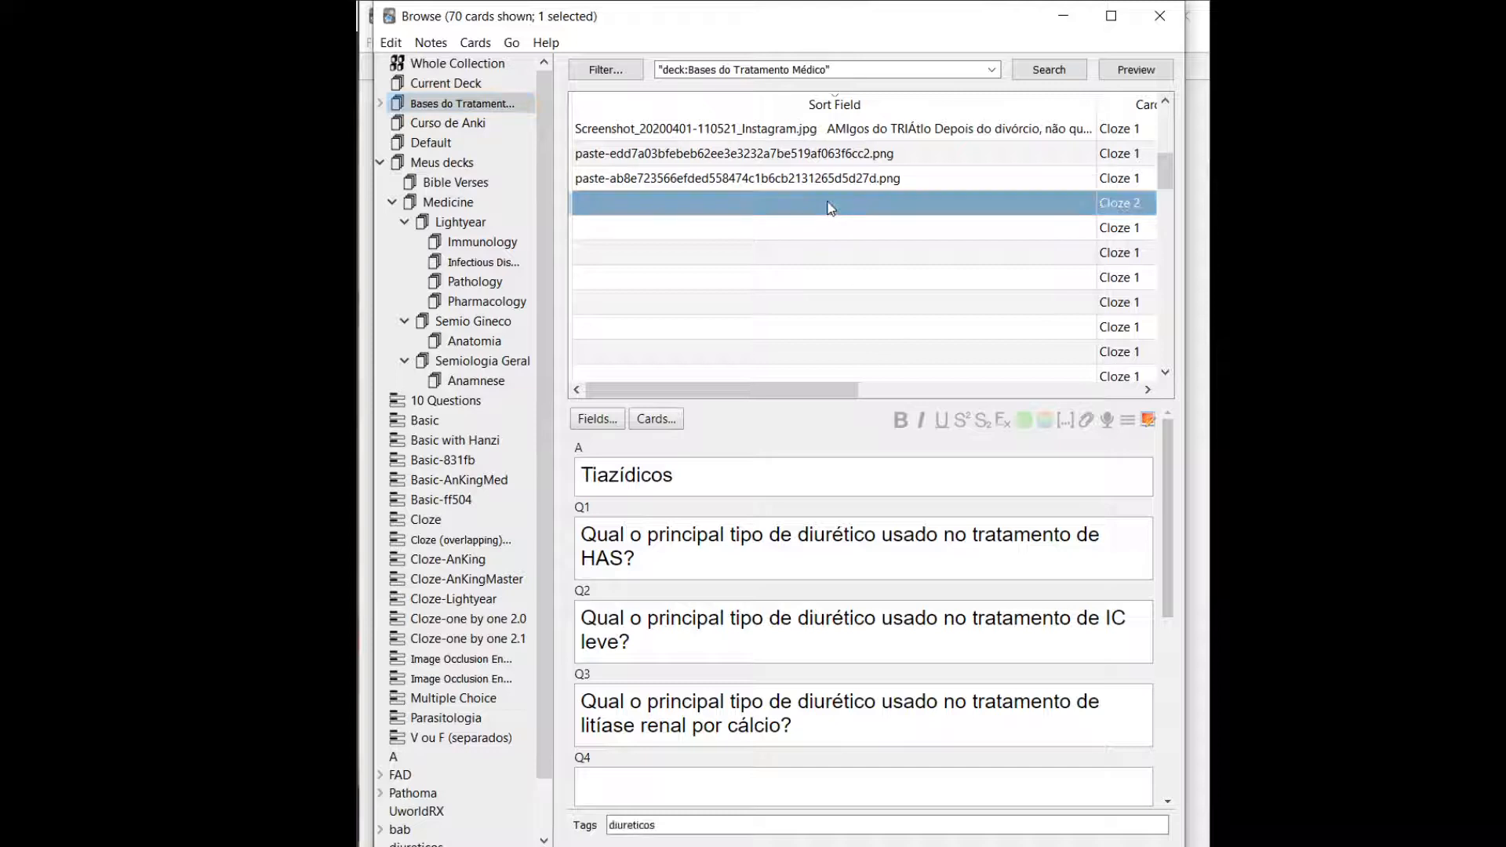
{"action": "key", "text": "Up"}
{"action": "key", "text": "Up"}
{"action": "key", "text": "Up"}
{"action": "key", "text": "Up"}
{"action": "key", "text": "Up"}
{"action": "key", "text": "Up"}
{"action": "key", "text": "Up"}
{"action": "key", "text": "Up"}
{"action": "key", "text": "Up"}
{"action": "key", "text": "Up"}
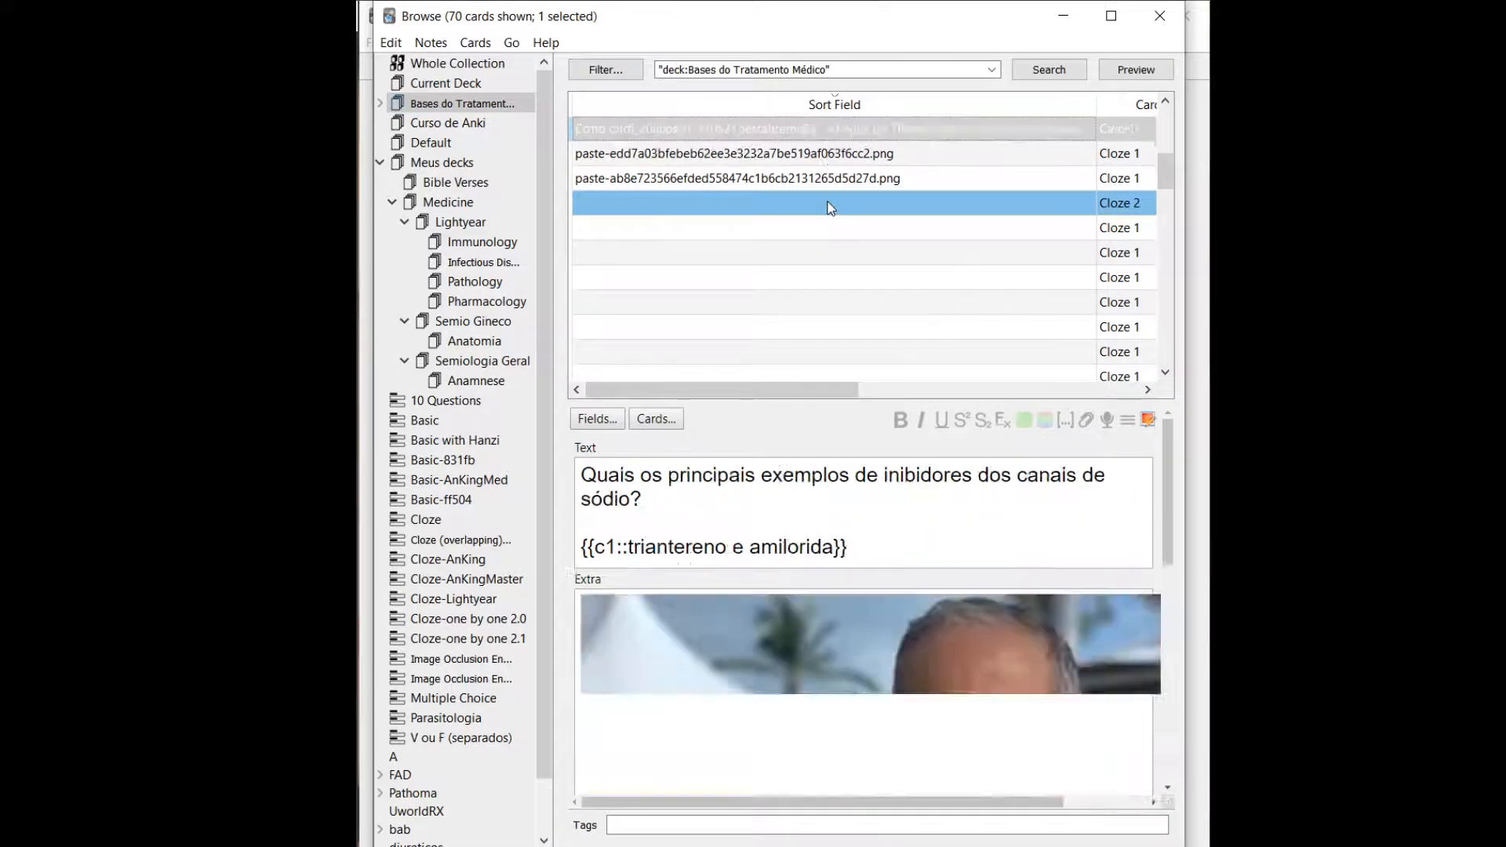
{"action": "key", "text": "Up"}
{"action": "key", "text": "Up"}
{"action": "key", "text": "Up"}
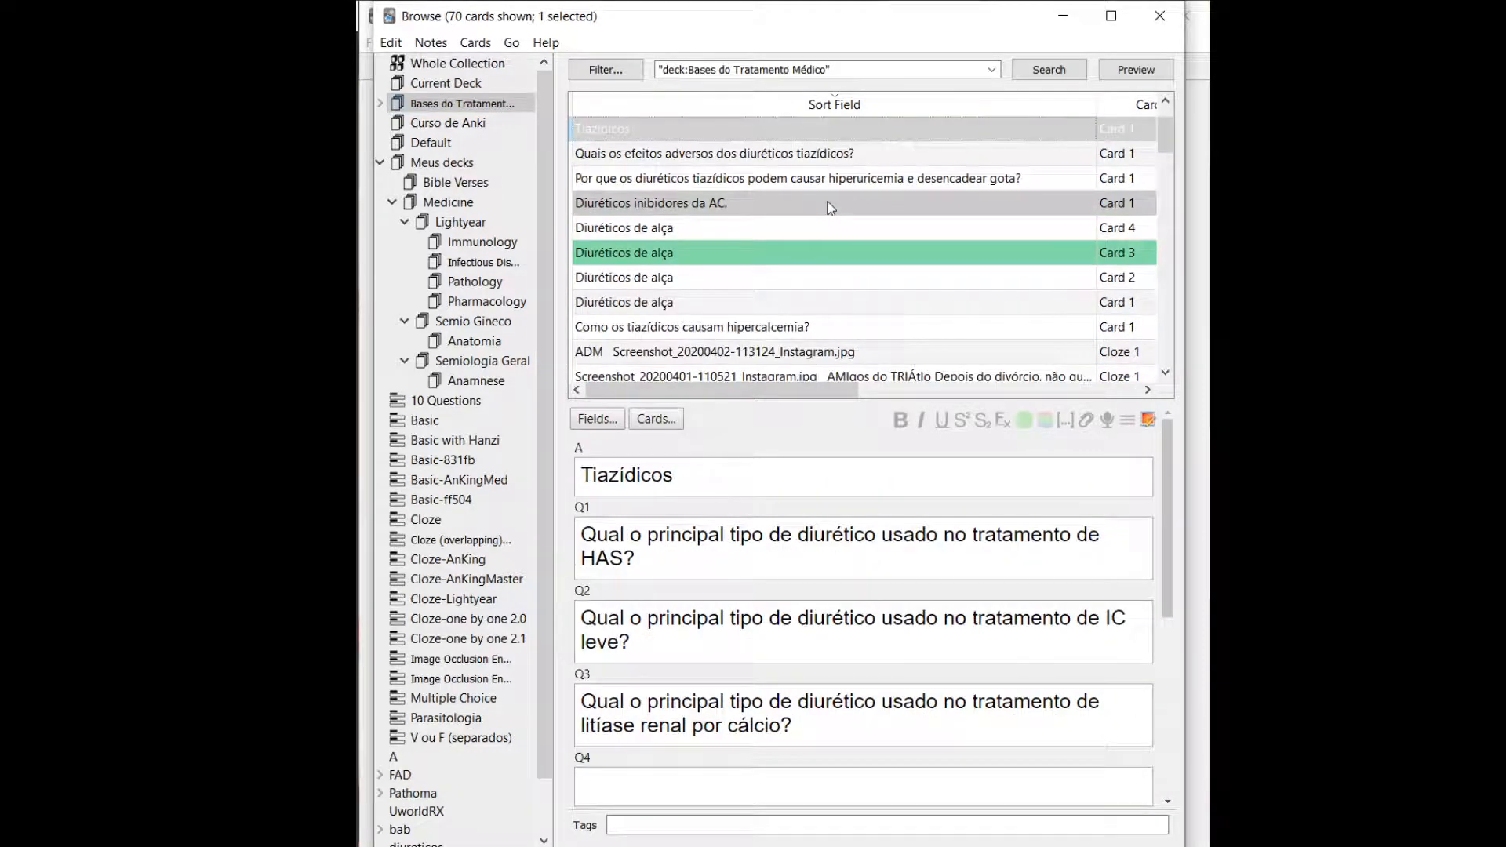
View the cards one by one from Tiazídicos down to "Diuréticos inibidores da AC.".
{"action": "key", "text": "Down"}
{"action": "key", "text": "Down"}
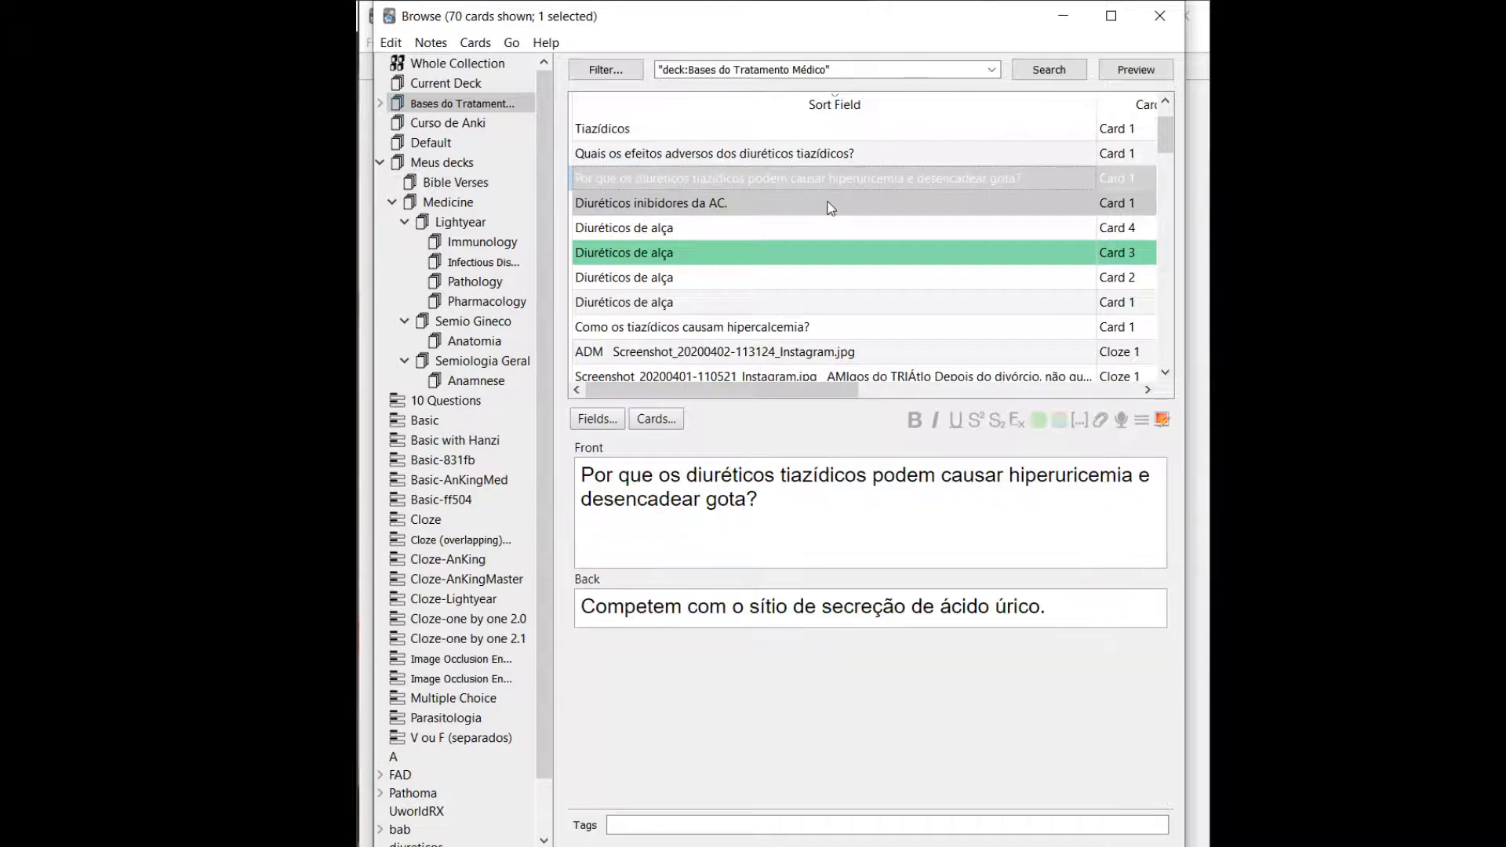
{"action": "key", "text": "Up"}
{"action": "key", "text": "Down"}
{"action": "key", "text": "Down"}
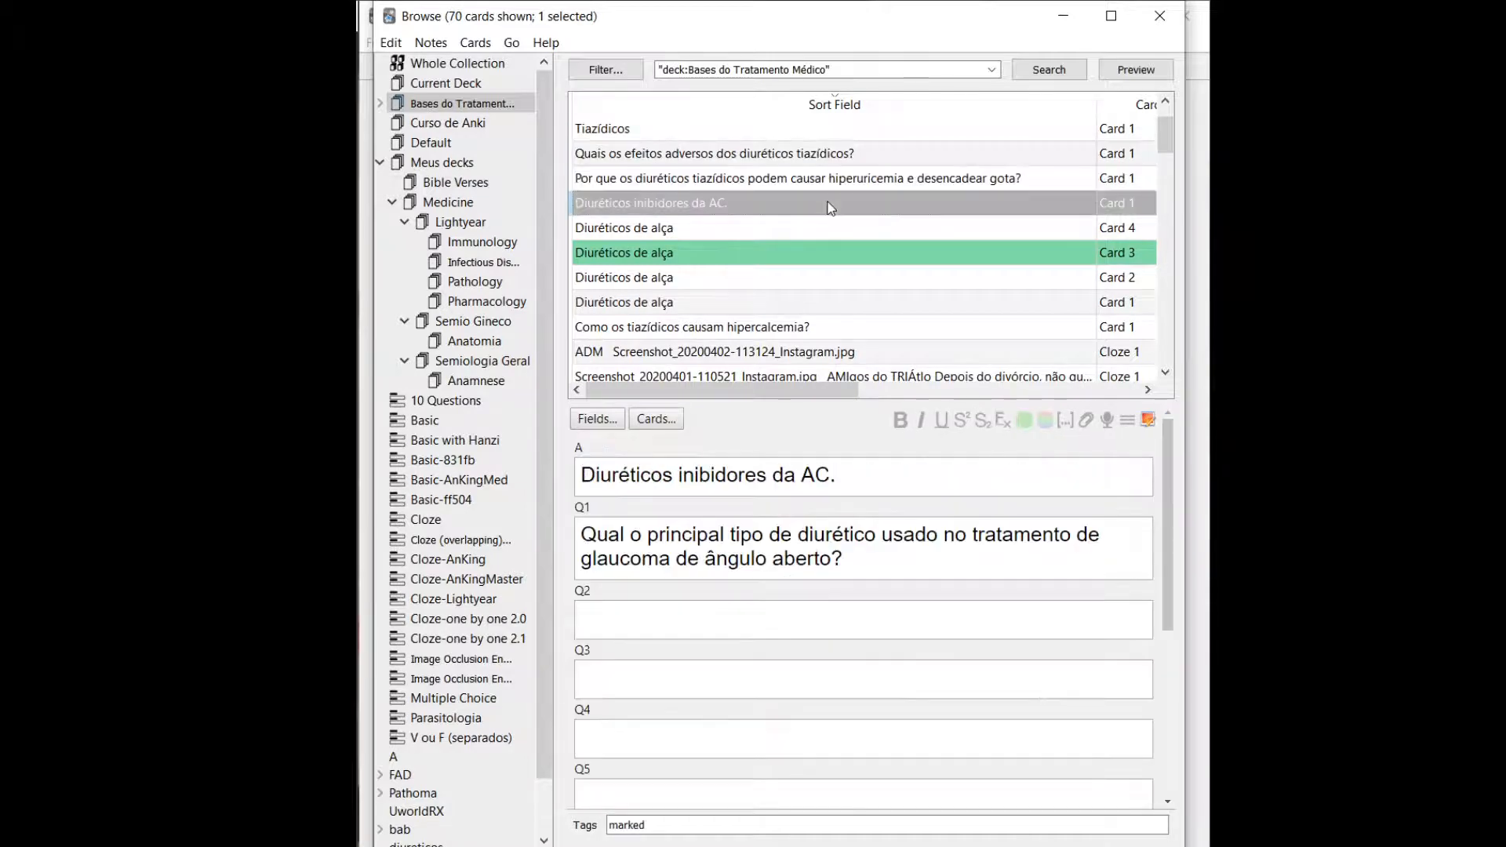
Select the cards from "Por que os diuréticos tiazídicos podem causar hiperuricemia" through the ADM screenshot card and add the tag teste.
{"action": "left_click", "coordinate": [768, 187]}
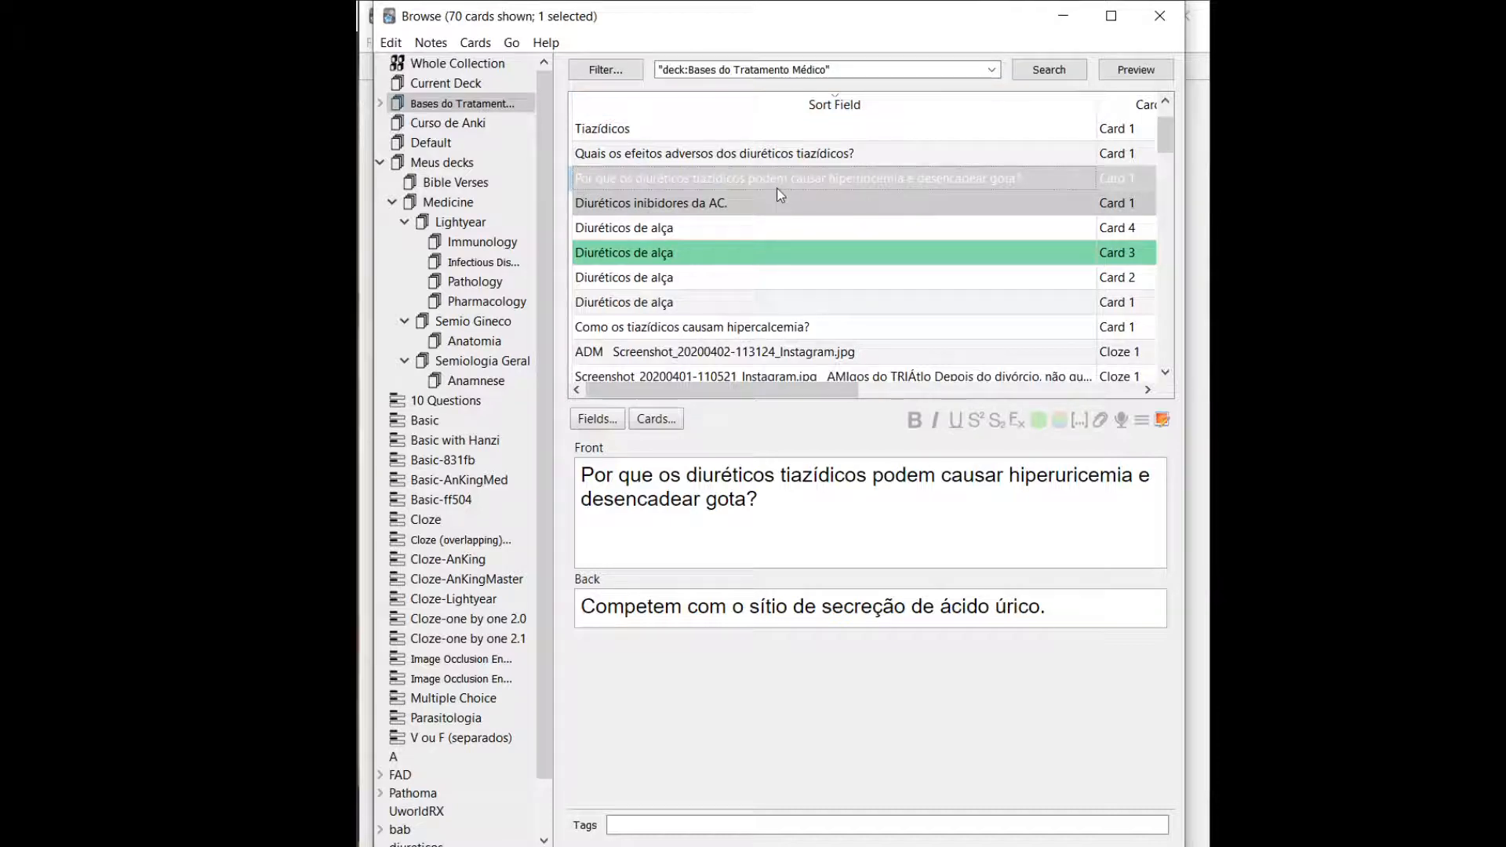
{"action": "key", "text": "shift+Down"}
{"action": "key", "text": "shift+Down"}
{"action": "key", "text": "shift+Down"}
{"action": "key", "text": "shift+Down"}
{"action": "key", "text": "shift+Down"}
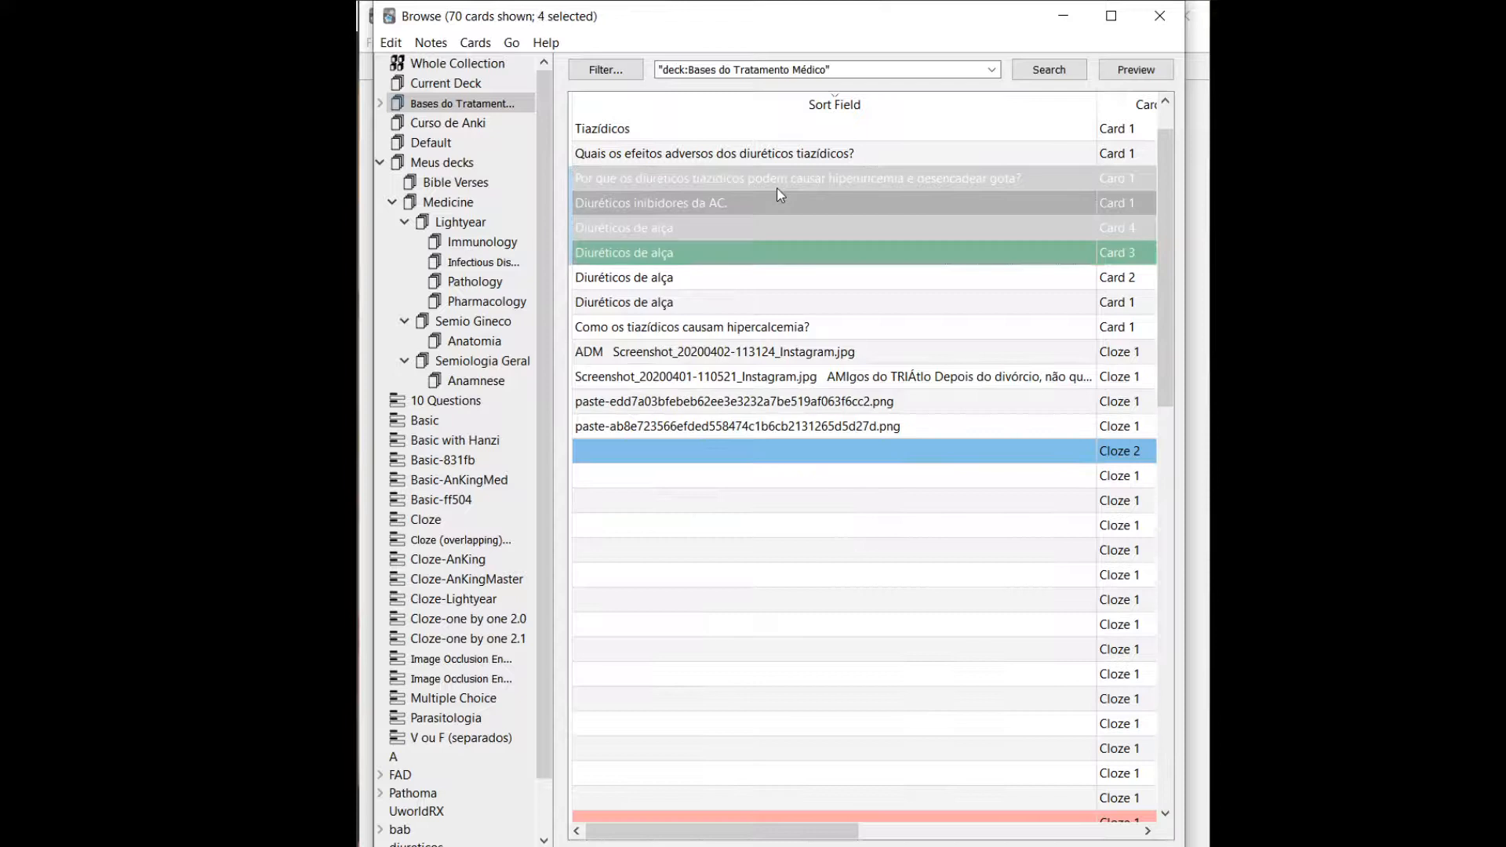
{"action": "key", "text": "shift+Down"}
{"action": "key", "text": "shift+Down"}
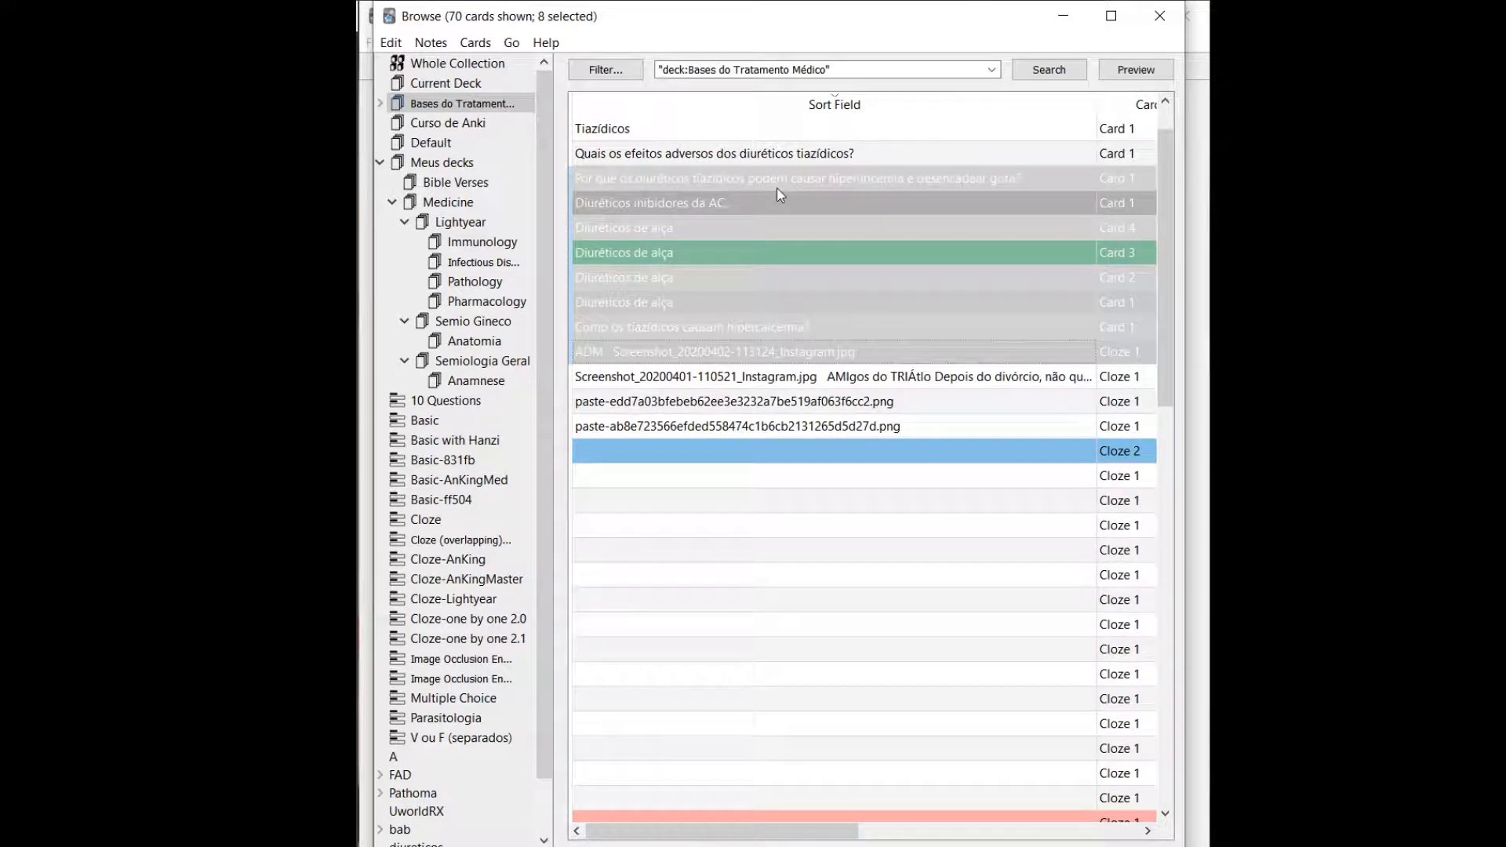
{"action": "right_click", "coordinate": [683, 258]}
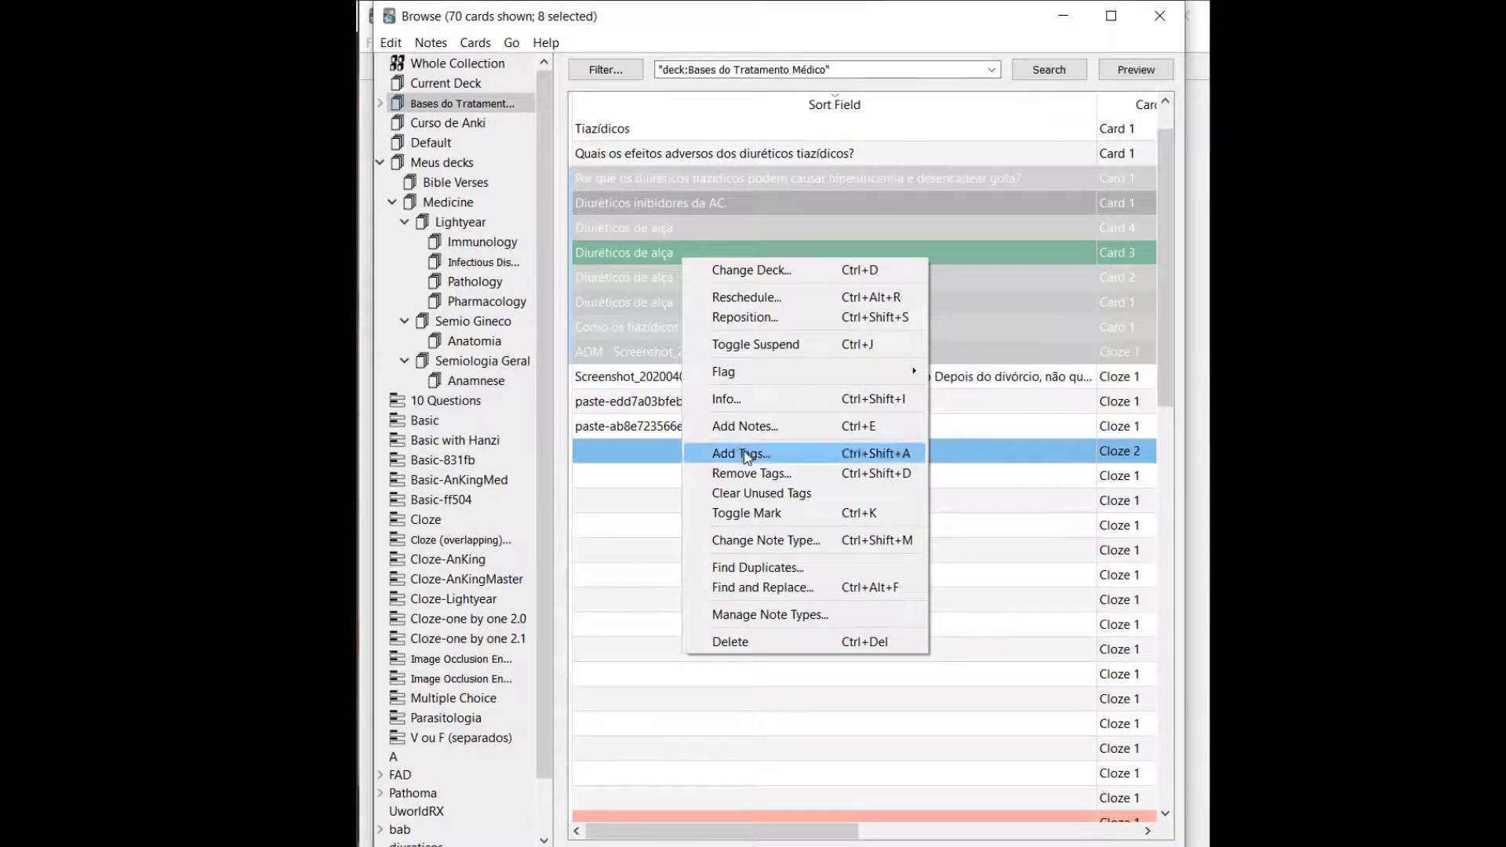
{"action": "left_click", "coordinate": [745, 455]}
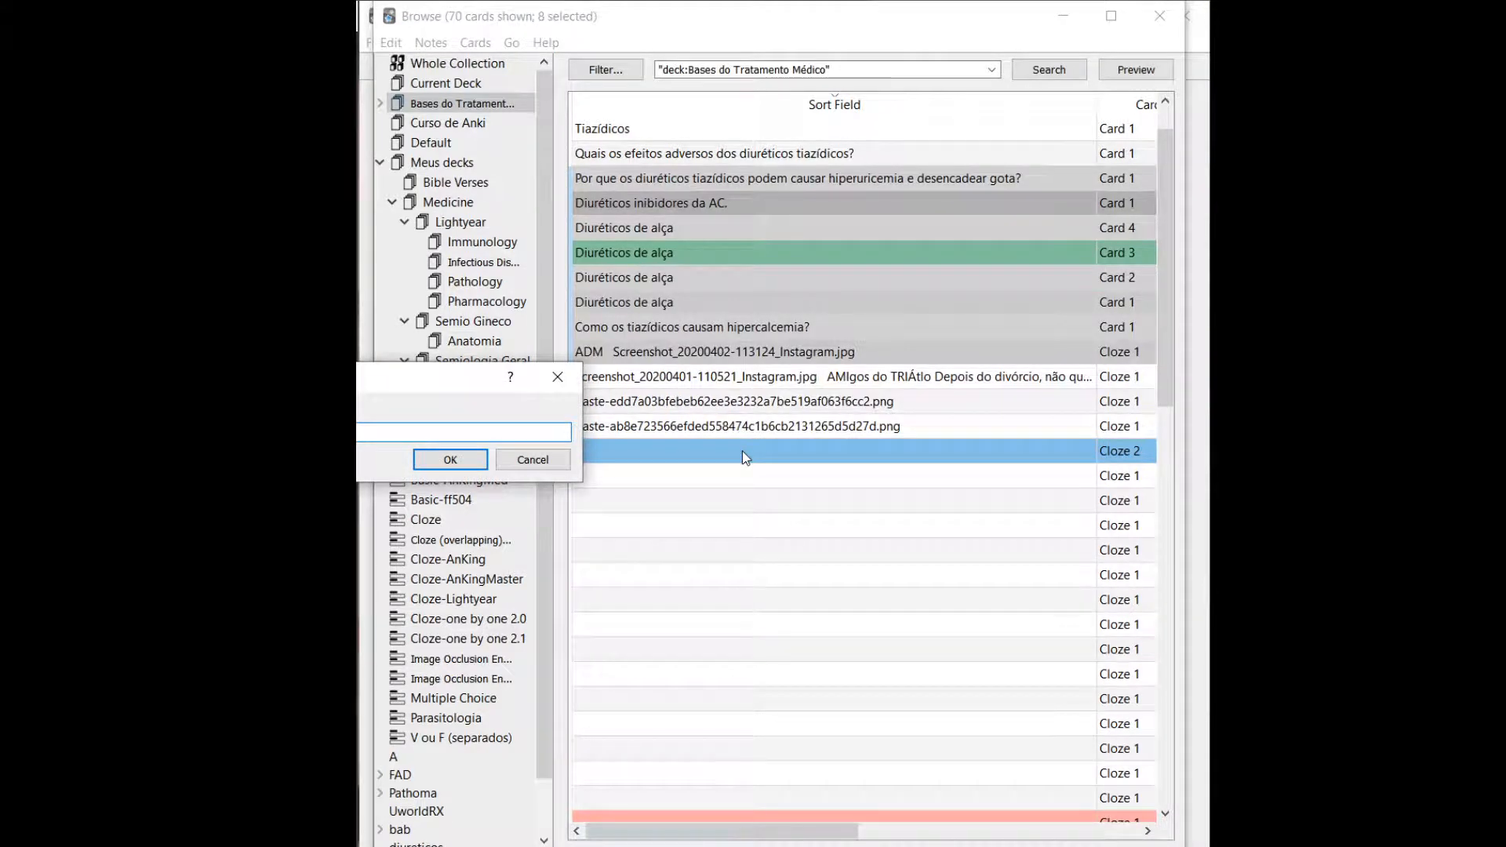
{"action": "key", "text": "Escape"}
Check the tags of the hipercalcemia card and the Diuréticos de alça Card 3, and list all cards tagged teste.
{"action": "left_click", "coordinate": [737, 325]}
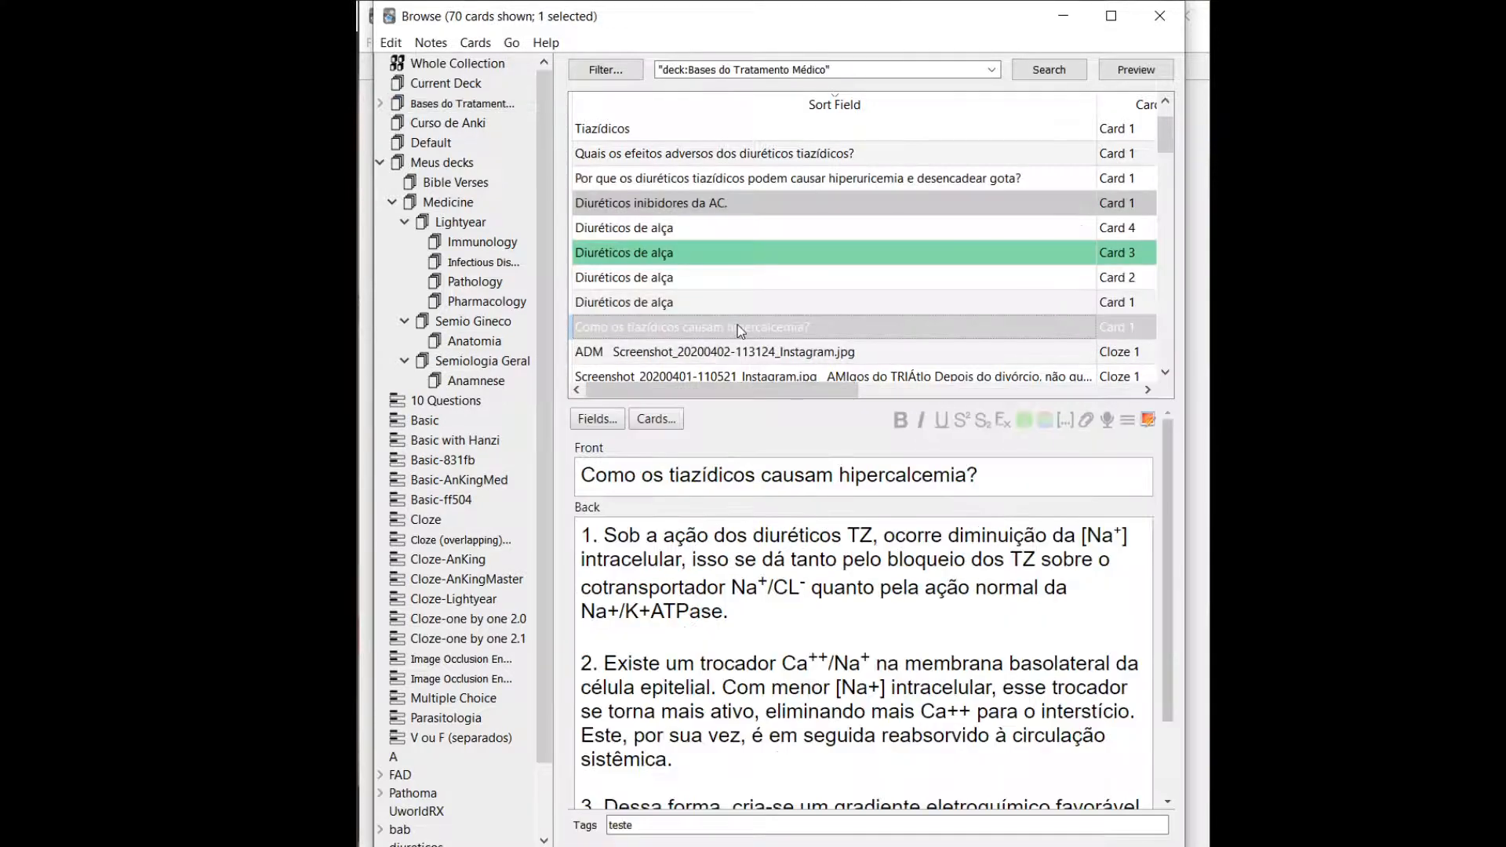
{"action": "left_click", "coordinate": [693, 258]}
{"action": "left_click_drag", "start_coordinate": [653, 824], "coordinate": [586, 829]}
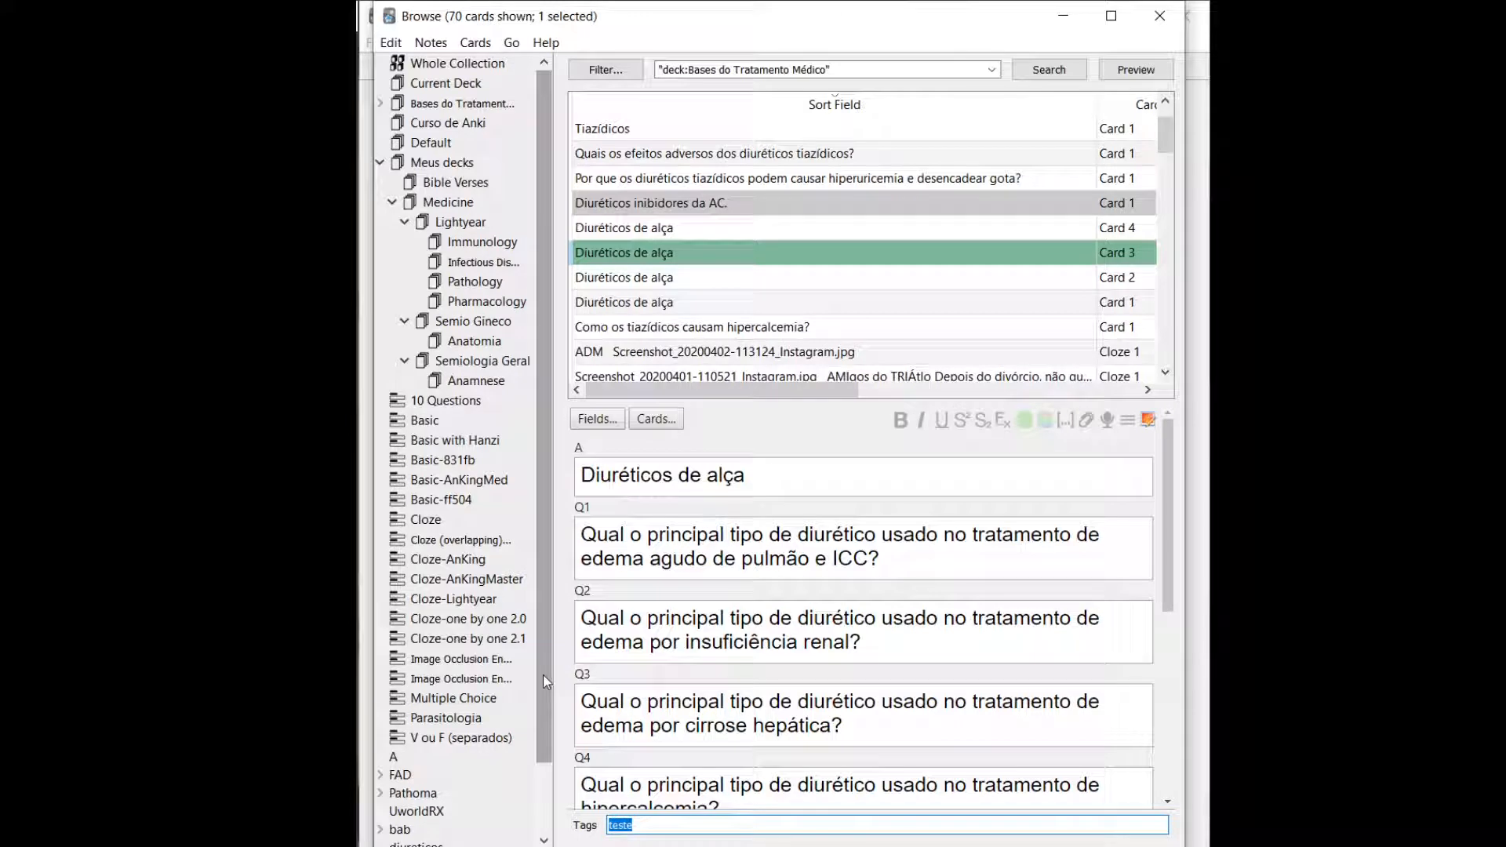
{"action": "left_click_drag", "start_coordinate": [543, 575], "coordinate": [542, 623]}
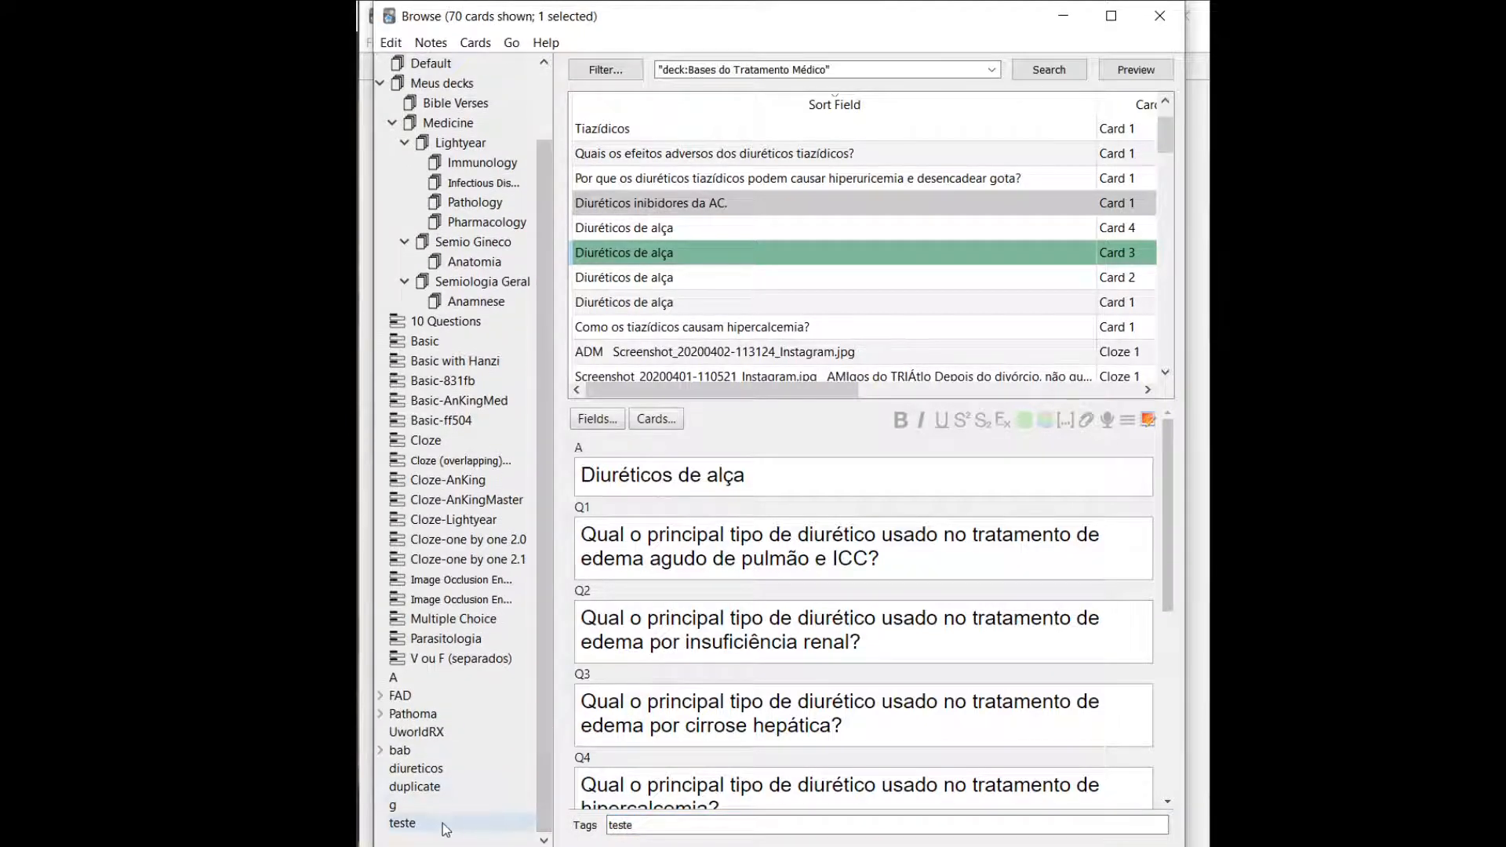
{"action": "left_click", "coordinate": [403, 822]}
Select all cards tagged teste and remove the tag teste from them.
{"action": "left_click", "coordinate": [677, 185]}
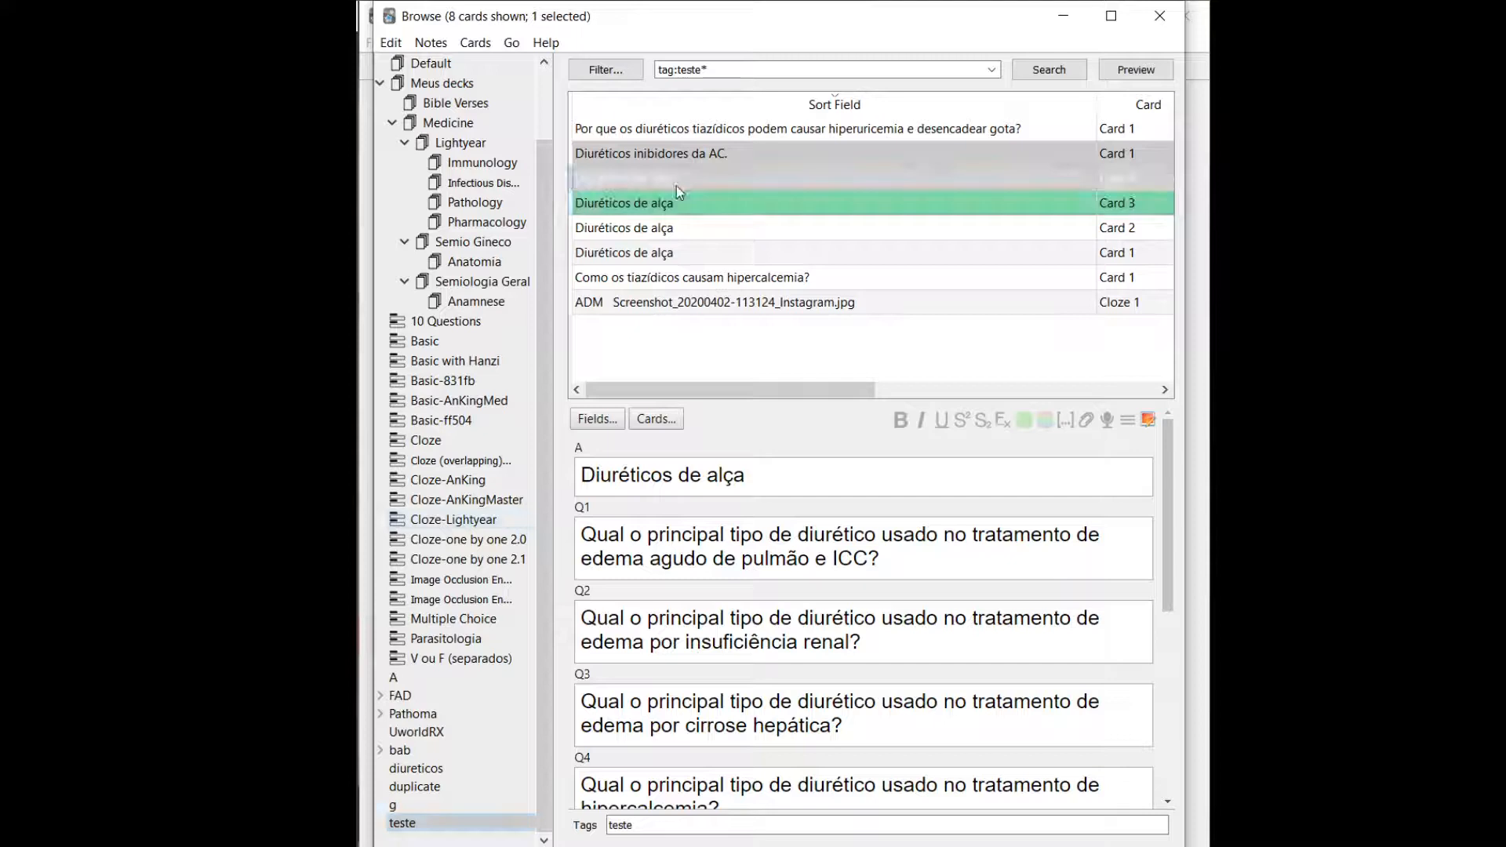
{"action": "key", "text": "ctrl+a"}
{"action": "right_click", "coordinate": [676, 186]}
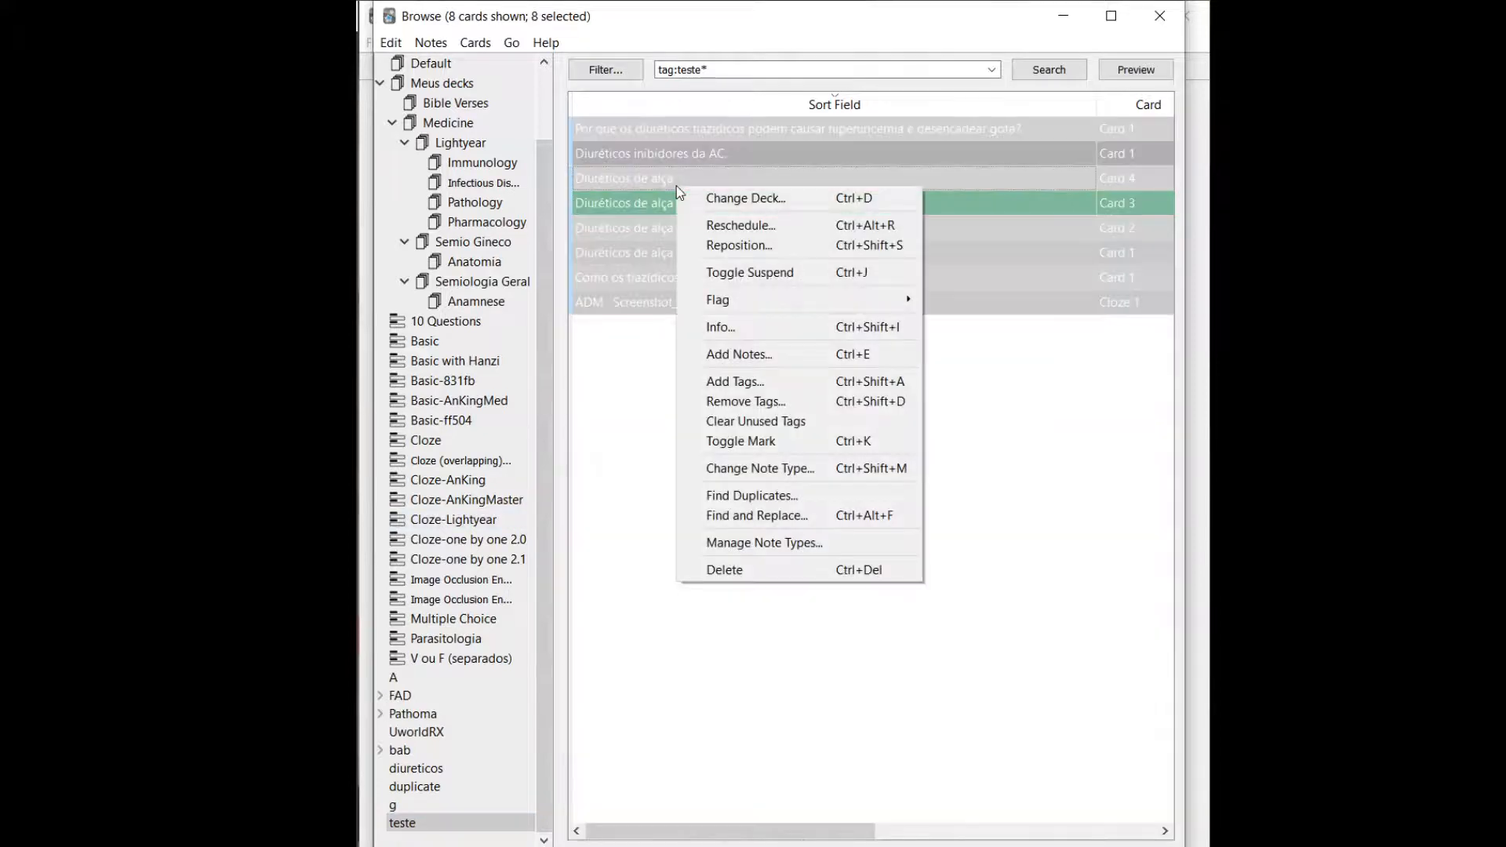
{"action": "left_click", "coordinate": [792, 401]}
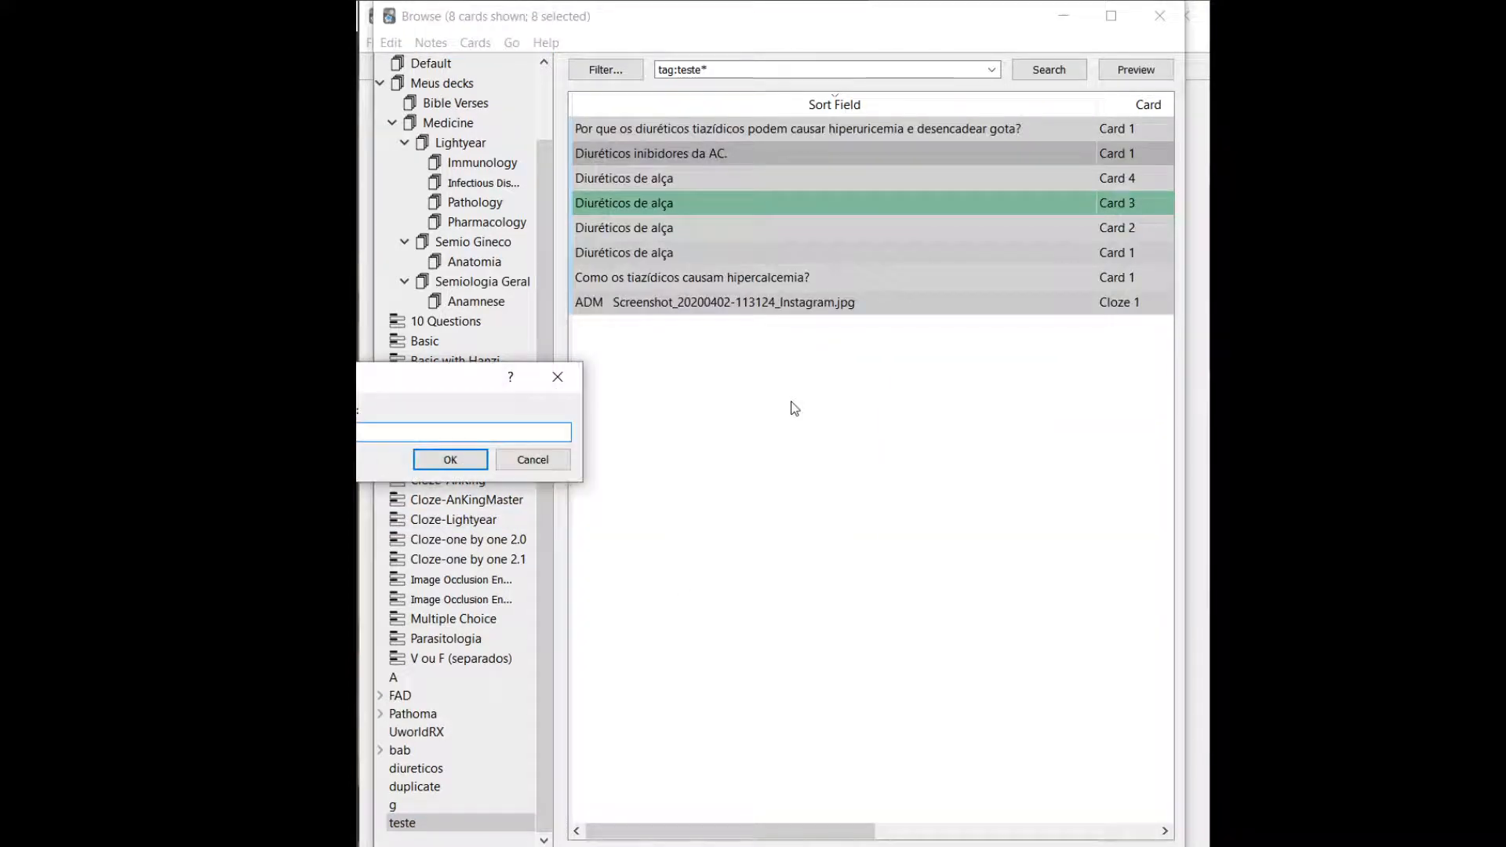
{"action": "type", "text": "t"}
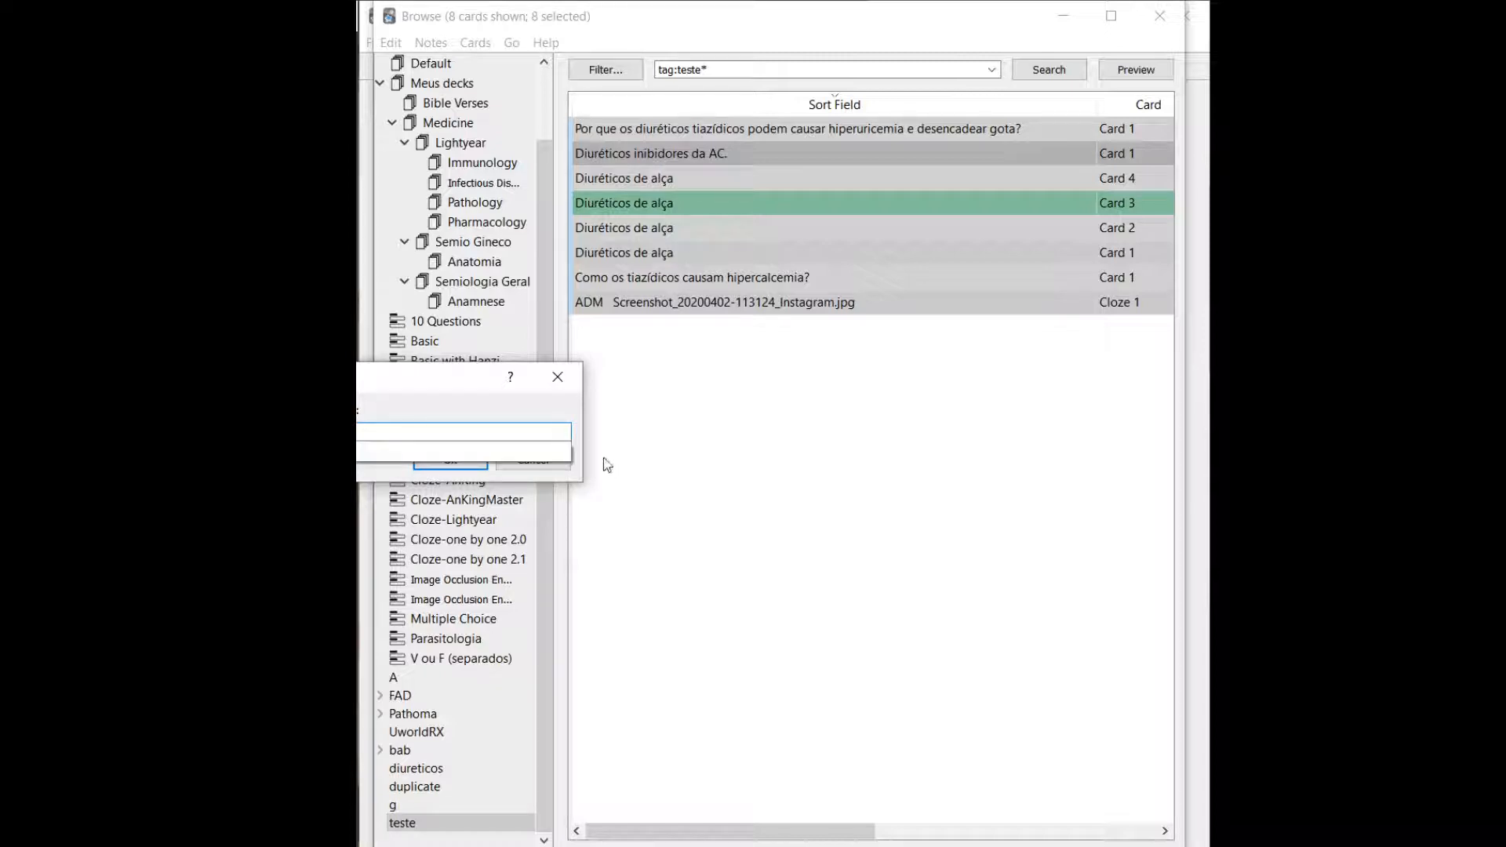
{"action": "left_click", "coordinate": [443, 463]}
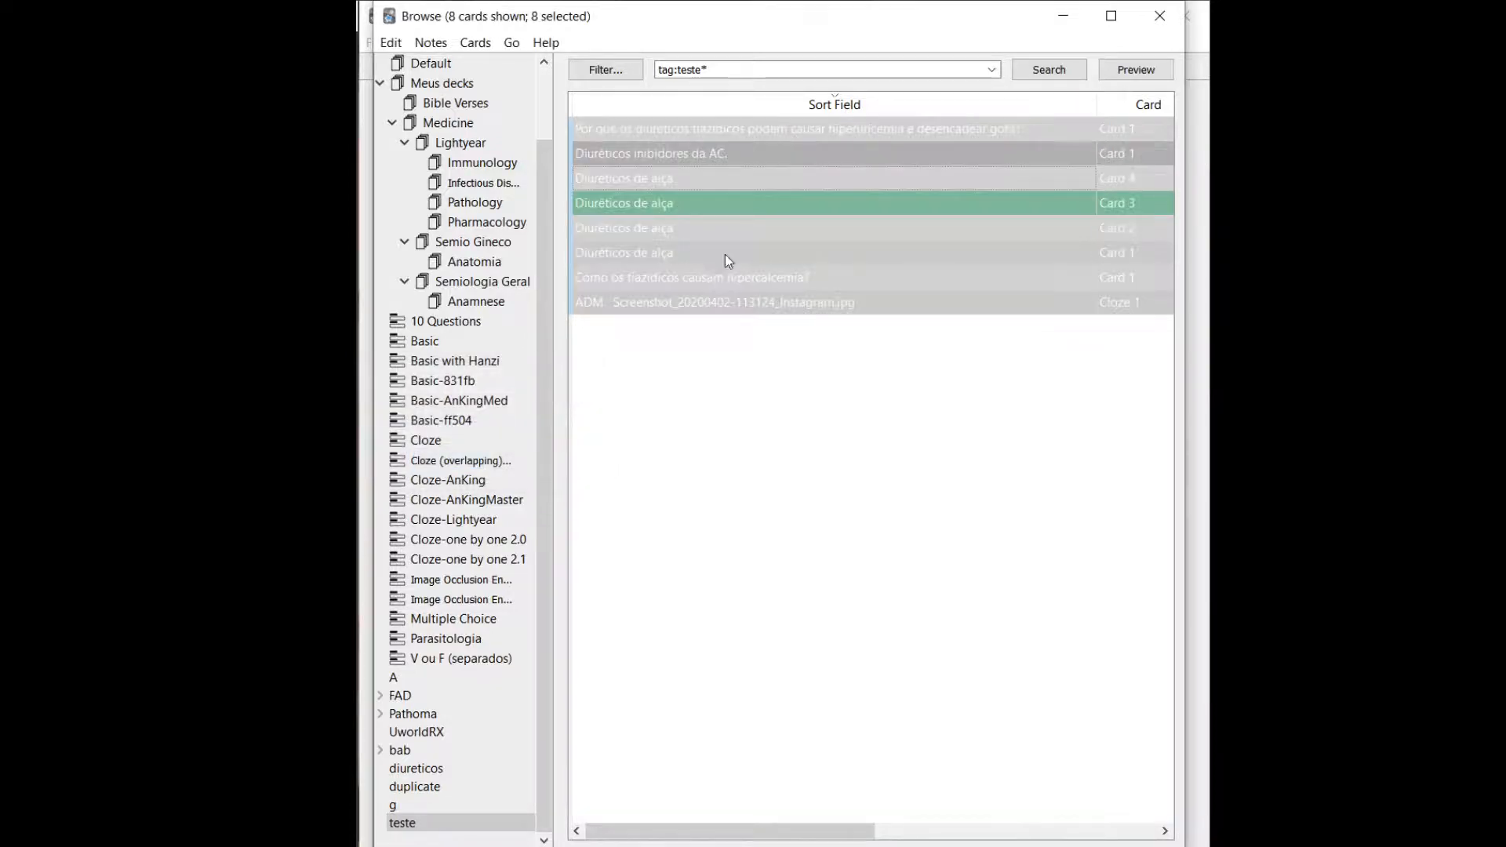
Check the tags of the Diuréticos de alça Card 1 and list the cards tagged teste again.
{"action": "left_click", "coordinate": [728, 253]}
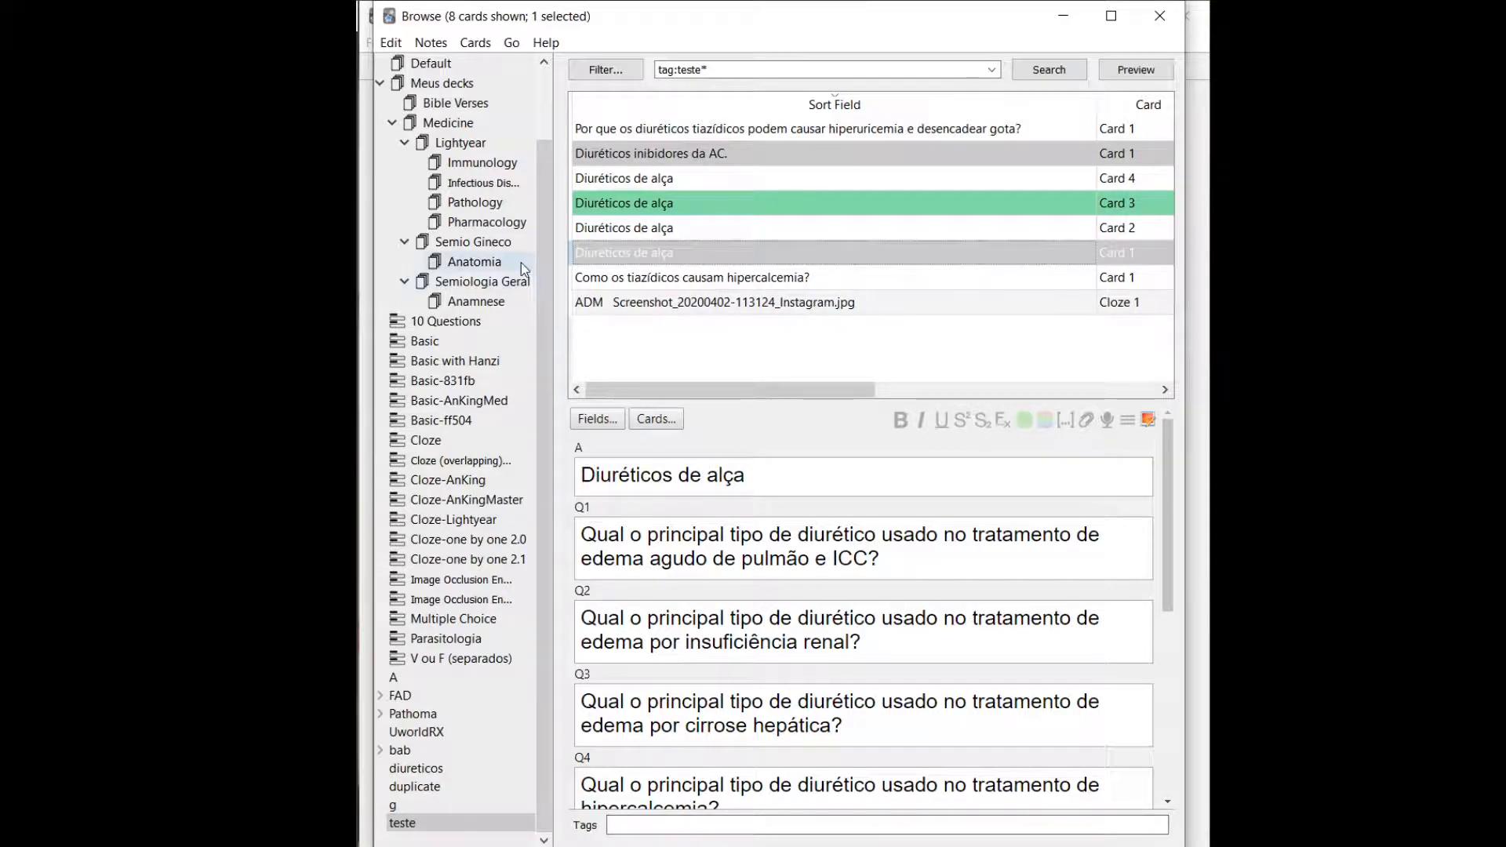
{"action": "left_click", "coordinate": [393, 786]}
{"action": "left_click", "coordinate": [398, 823]}
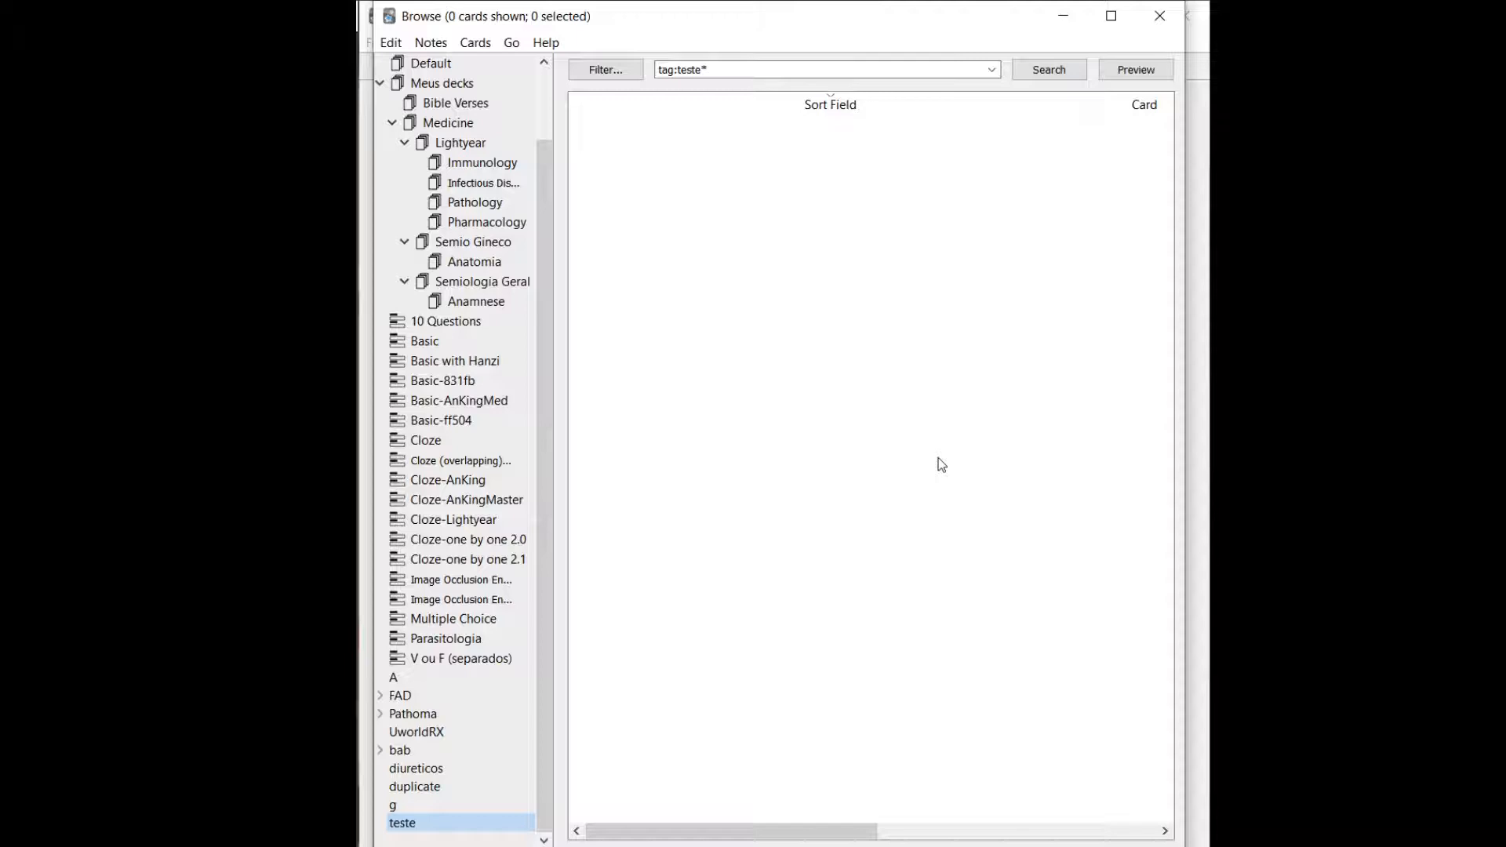
View the cards of the Infectious Diseases, Bible Verses and Semio Gineco decks.
{"action": "left_click", "coordinate": [480, 183]}
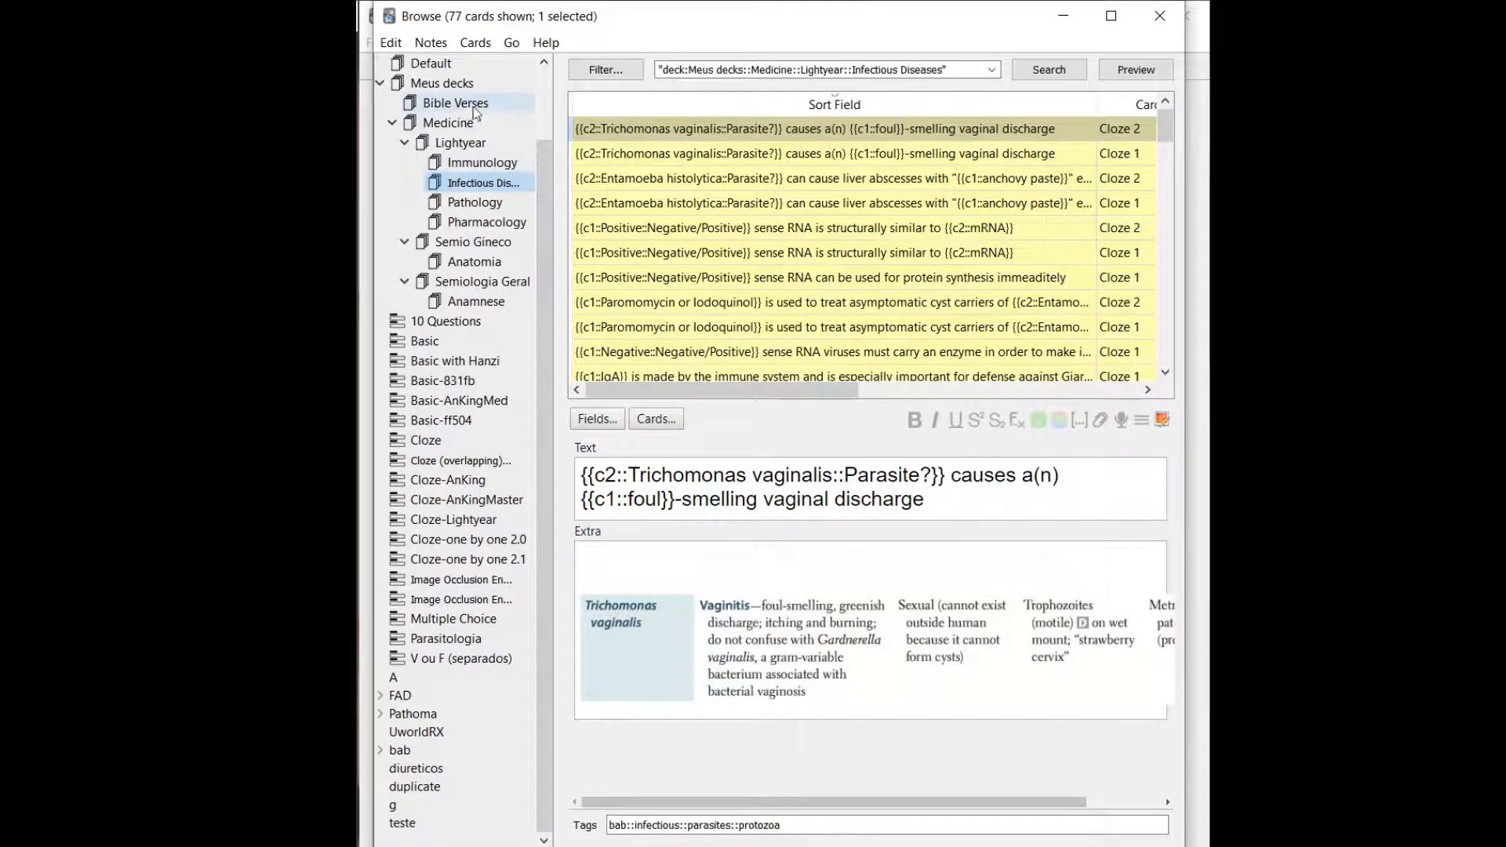
{"action": "left_click", "coordinate": [473, 105]}
{"action": "double_click", "coordinate": [478, 243]}
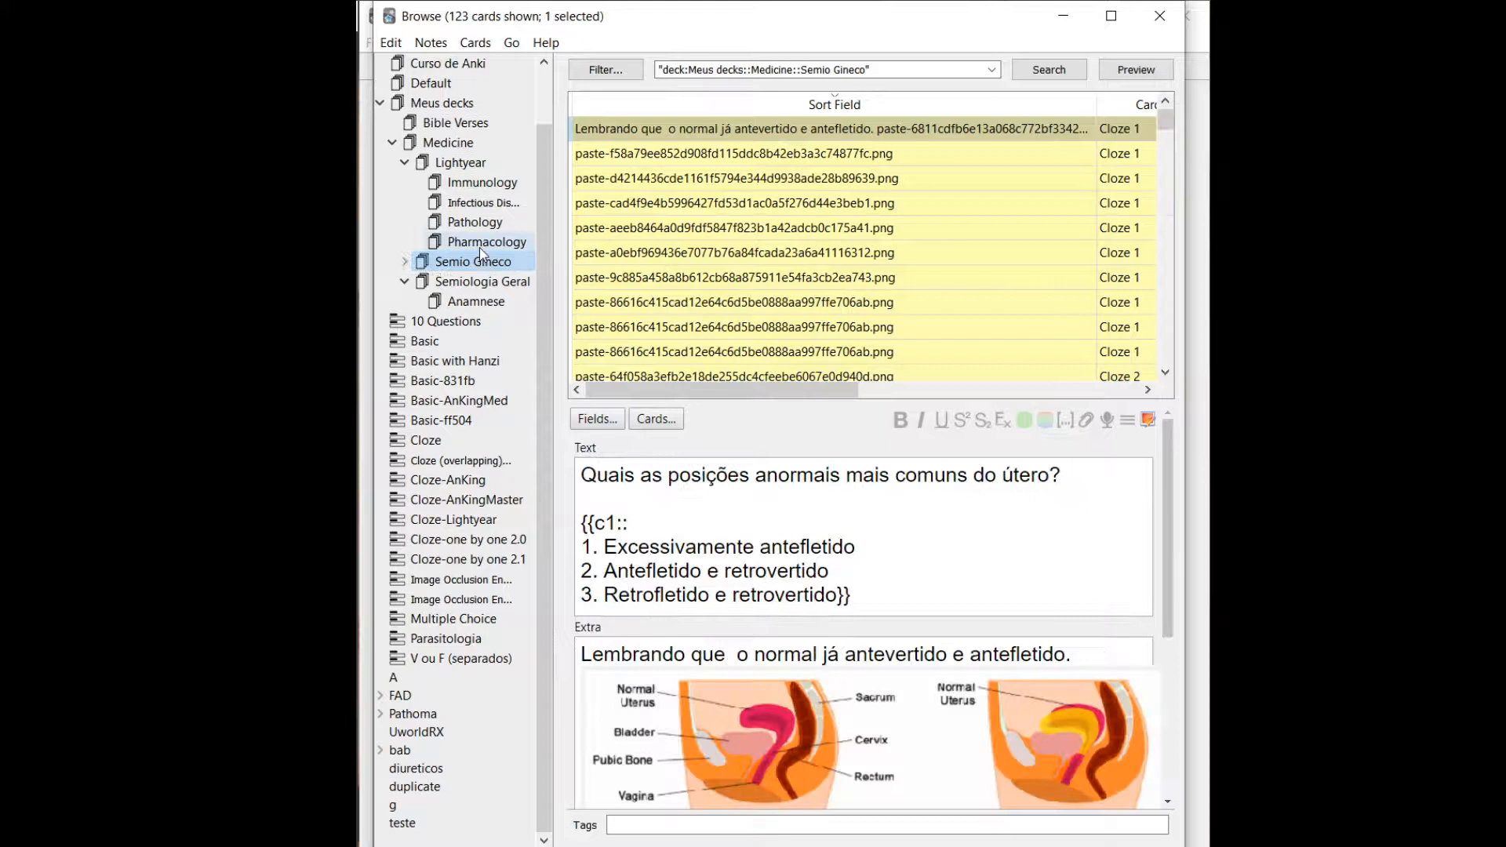
View the actions available for the vulva innervation card, including Change Note Type, and open the fórnice posterior card.
{"action": "left_click", "coordinate": [820, 187]}
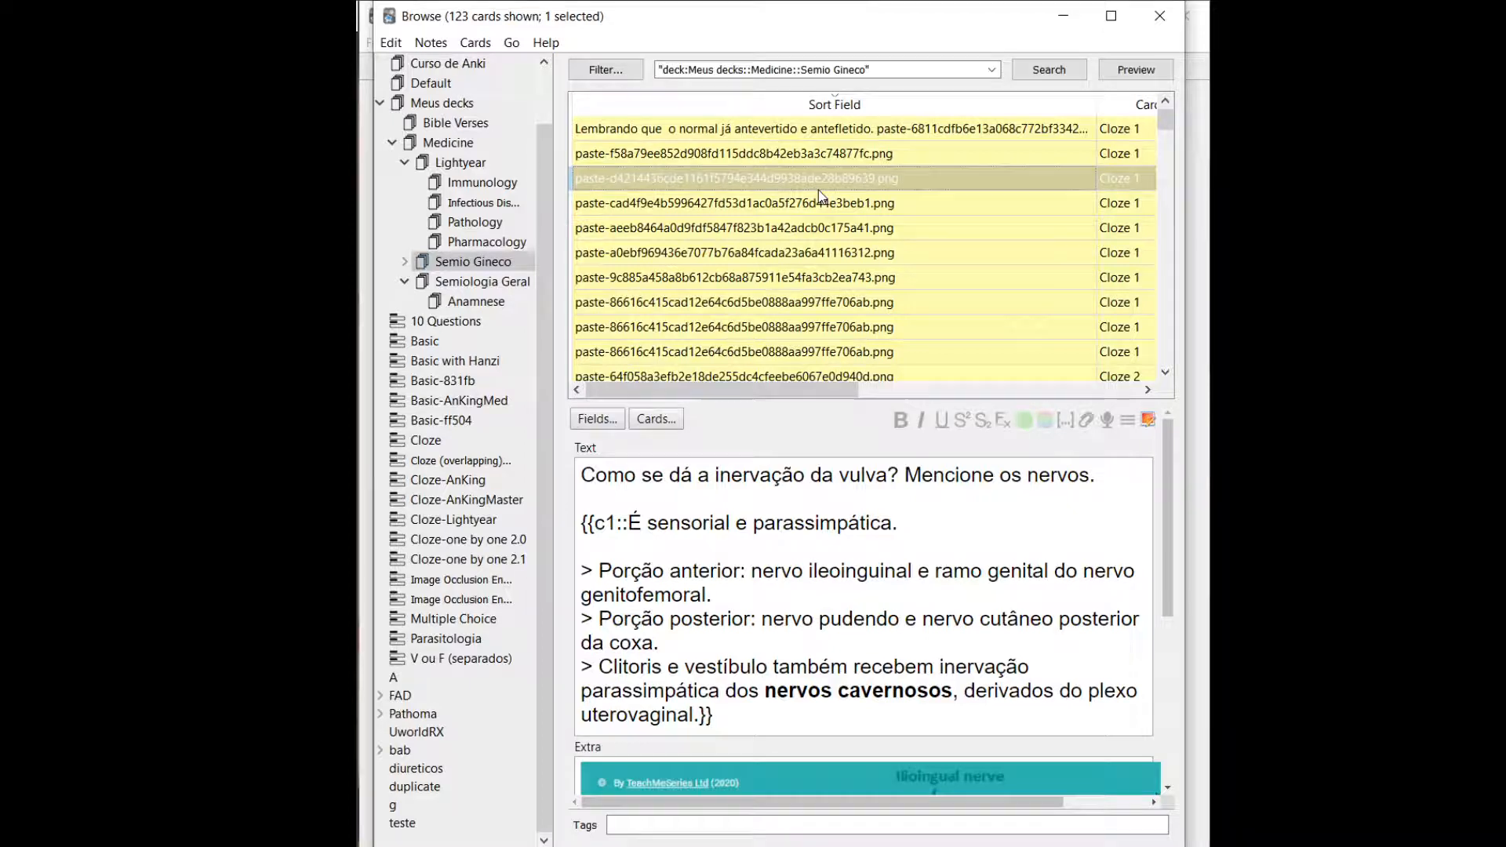
{"action": "right_click", "coordinate": [821, 194]}
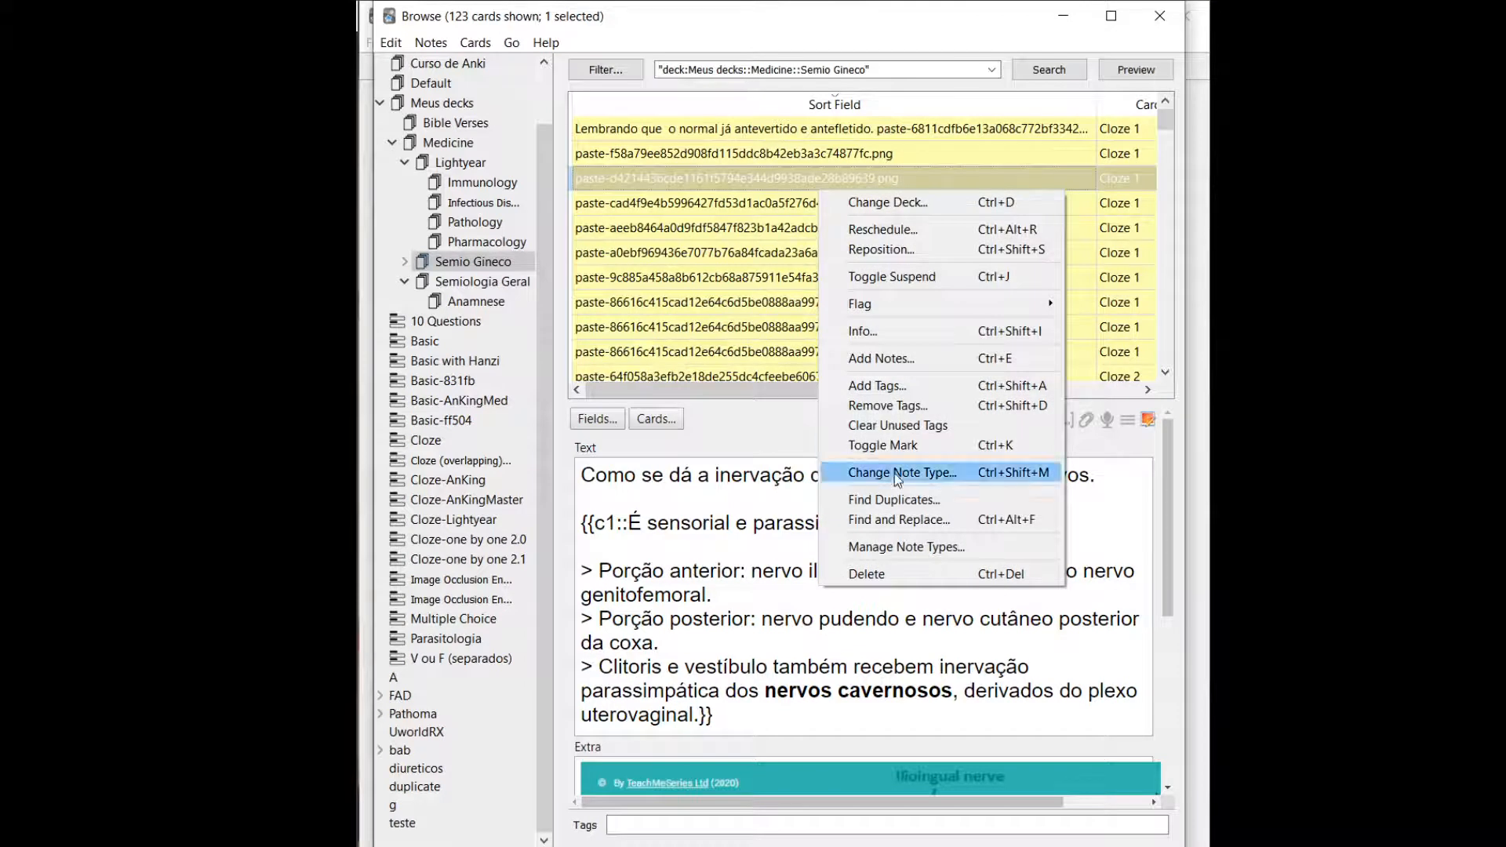
{"action": "left_click", "coordinate": [682, 255]}
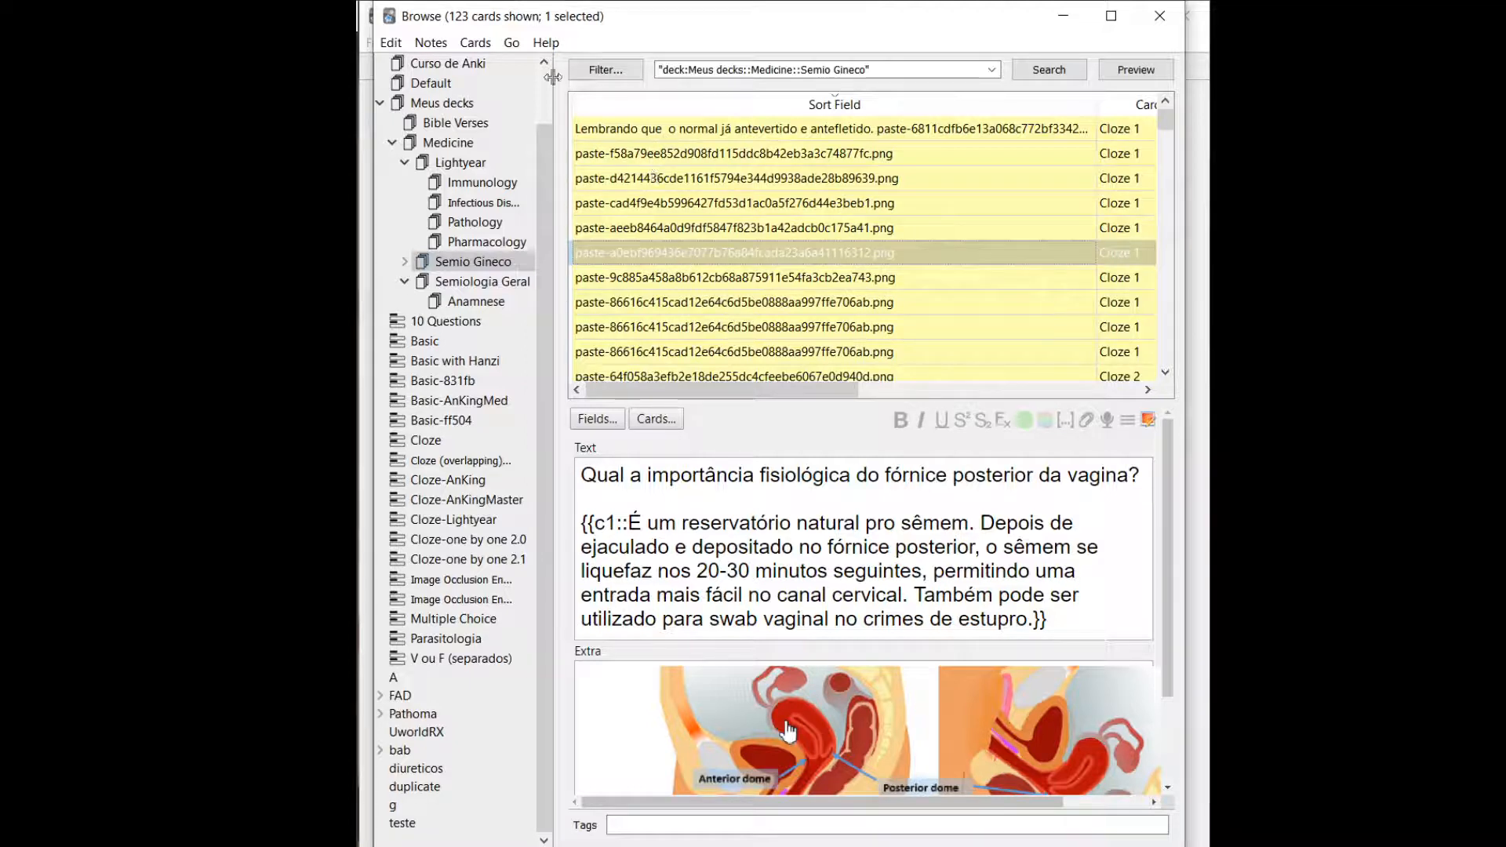
Open Find and Replace for the selected note, view the fields it can search, and close it without replacing anything.
{"action": "left_click", "coordinate": [430, 42]}
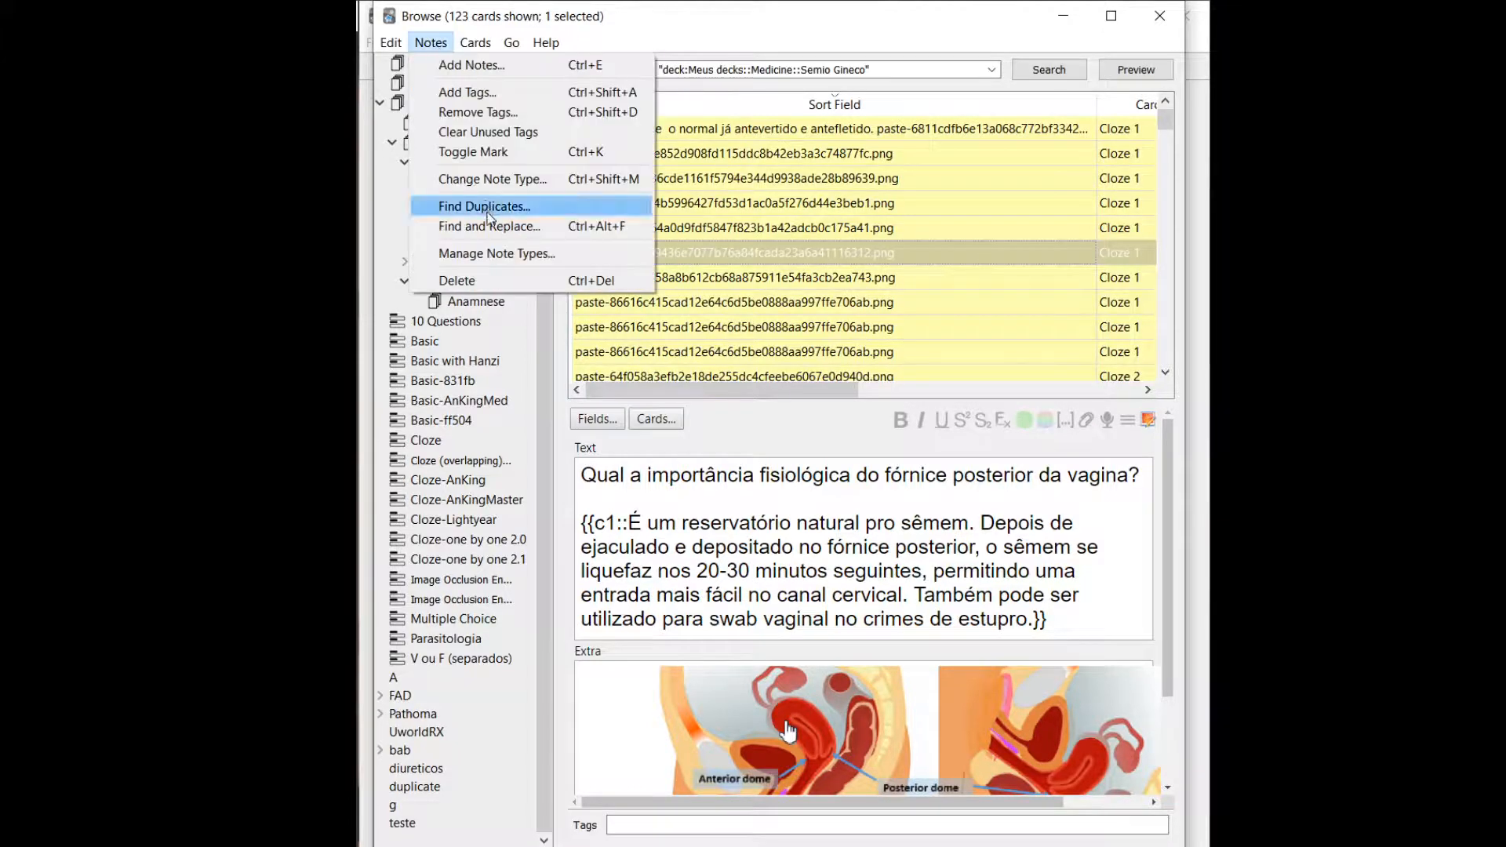
{"action": "left_click", "coordinate": [584, 234]}
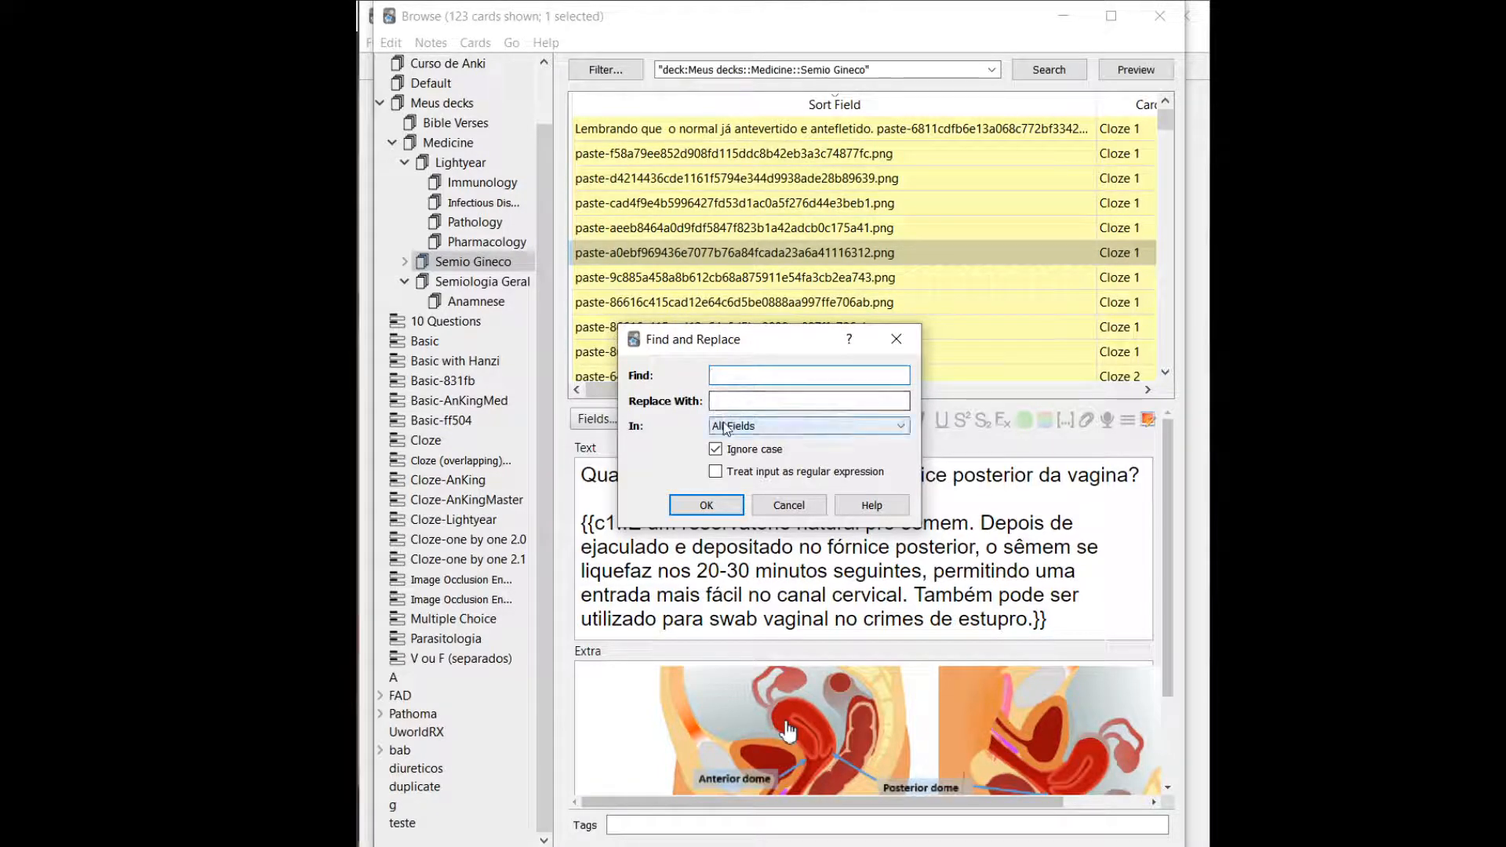
{"action": "left_click", "coordinate": [728, 430]}
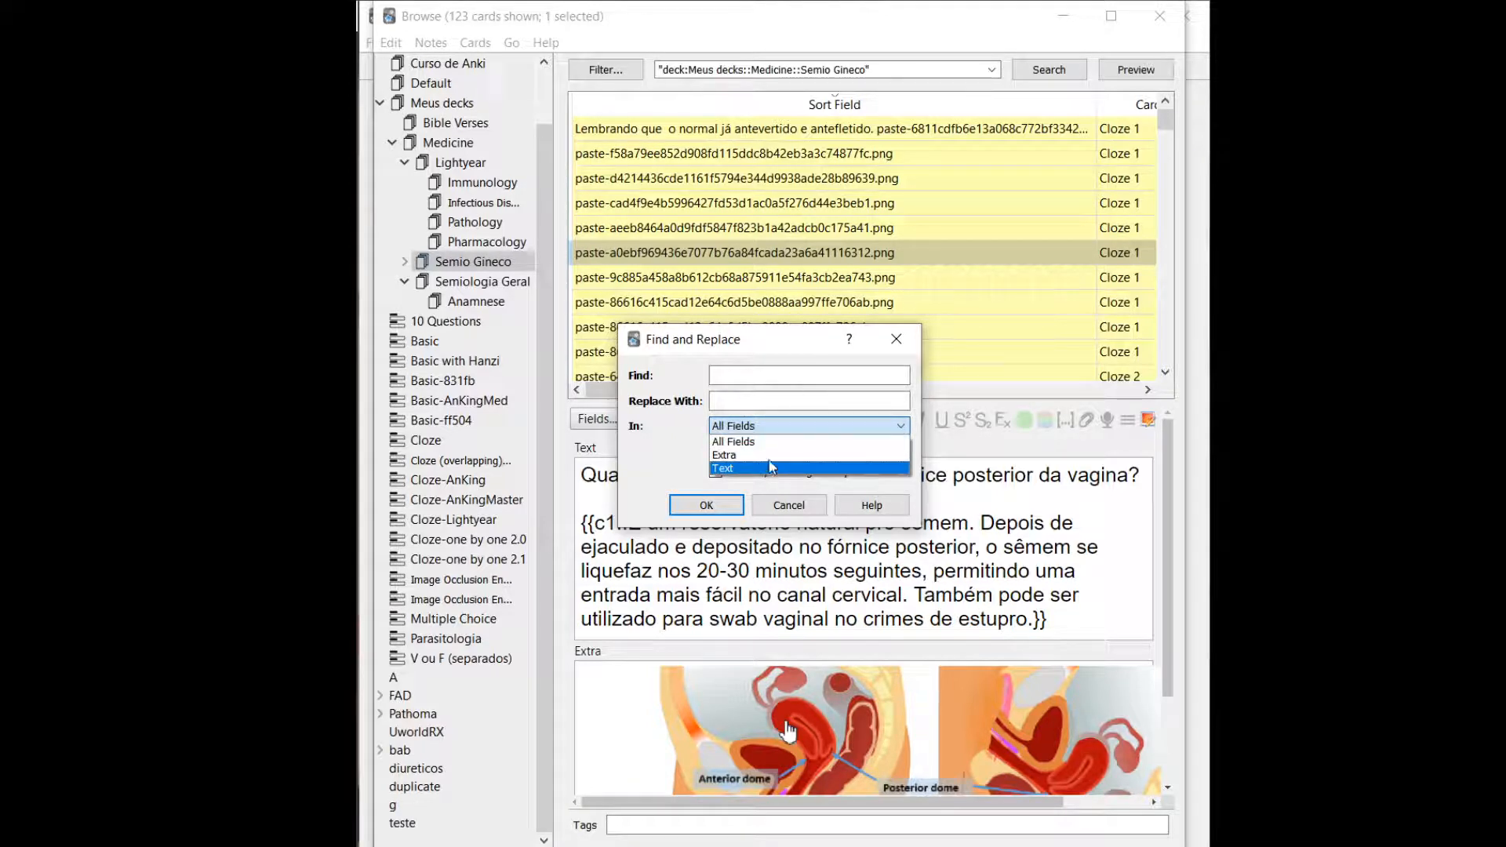
{"action": "left_click", "coordinate": [902, 340]}
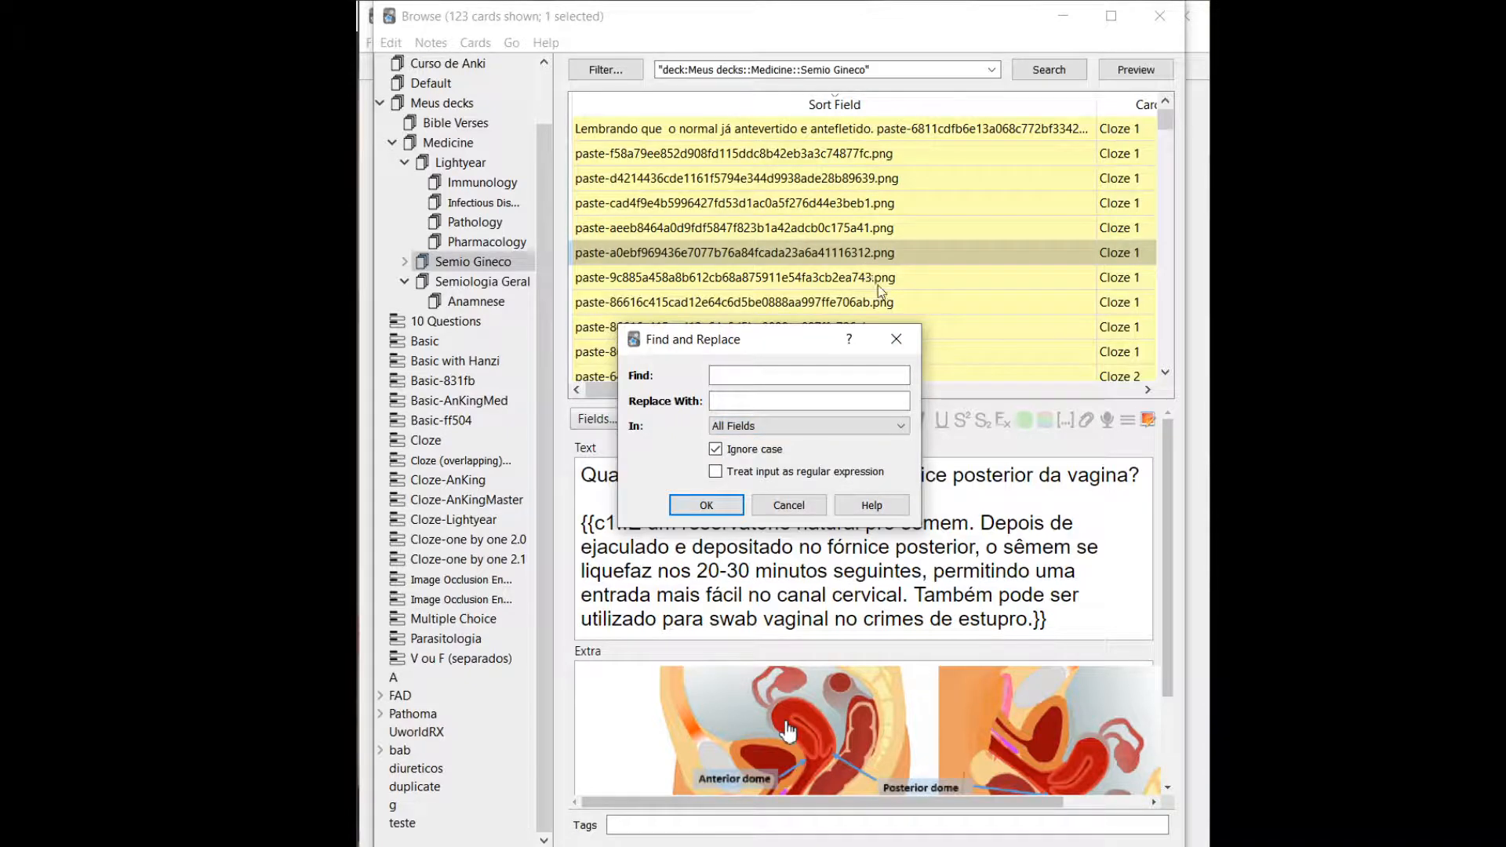
{"action": "left_click", "coordinate": [901, 351]}
Select every card in the Semio Gineco deck, view the fields Find and Replace can search, and close it without replacing anything.
{"action": "left_click", "coordinate": [855, 274]}
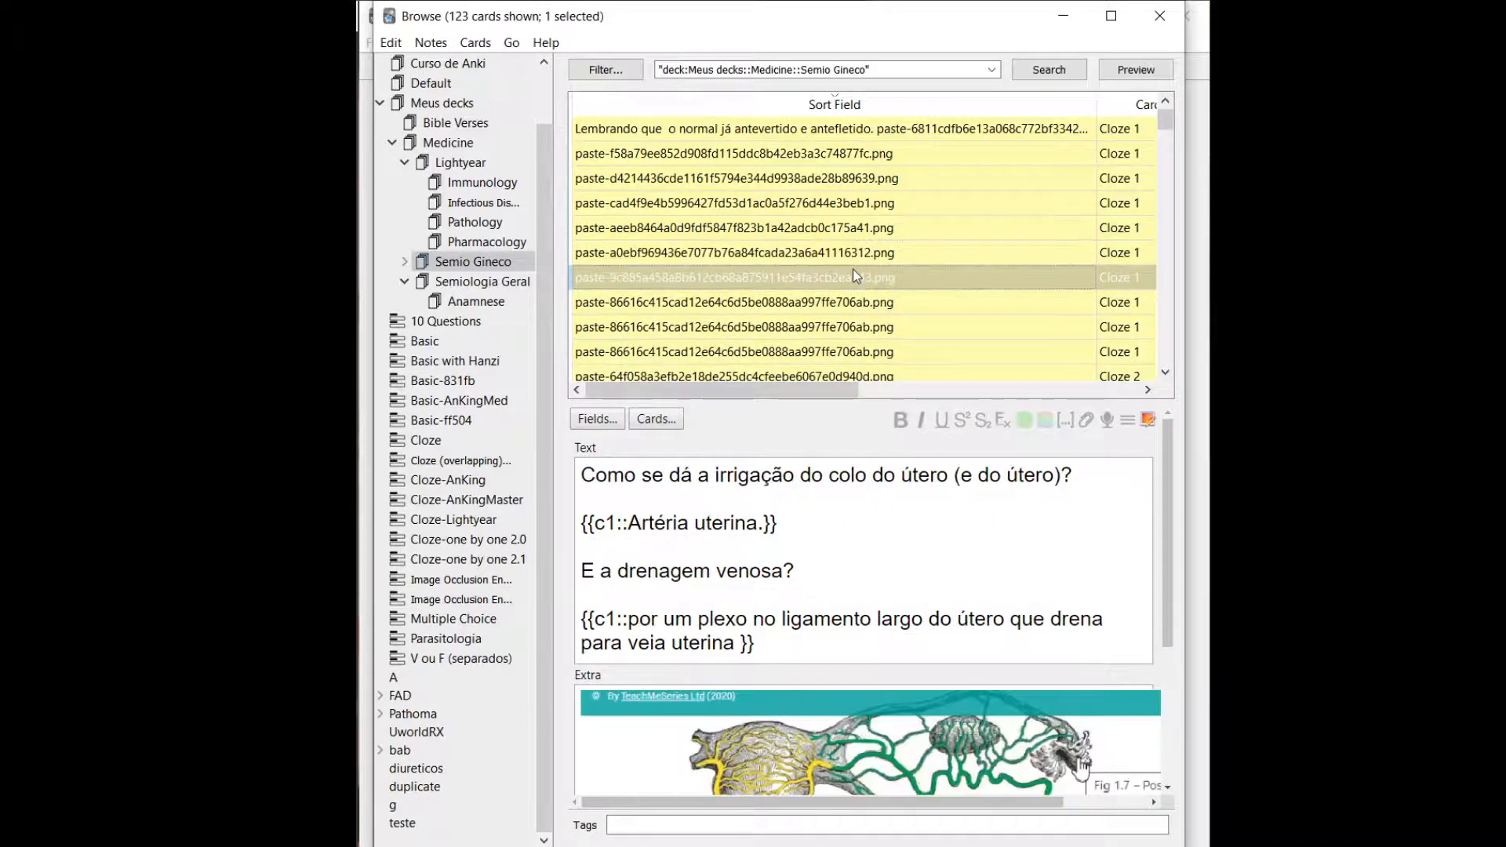
{"action": "left_click", "coordinate": [839, 253]}
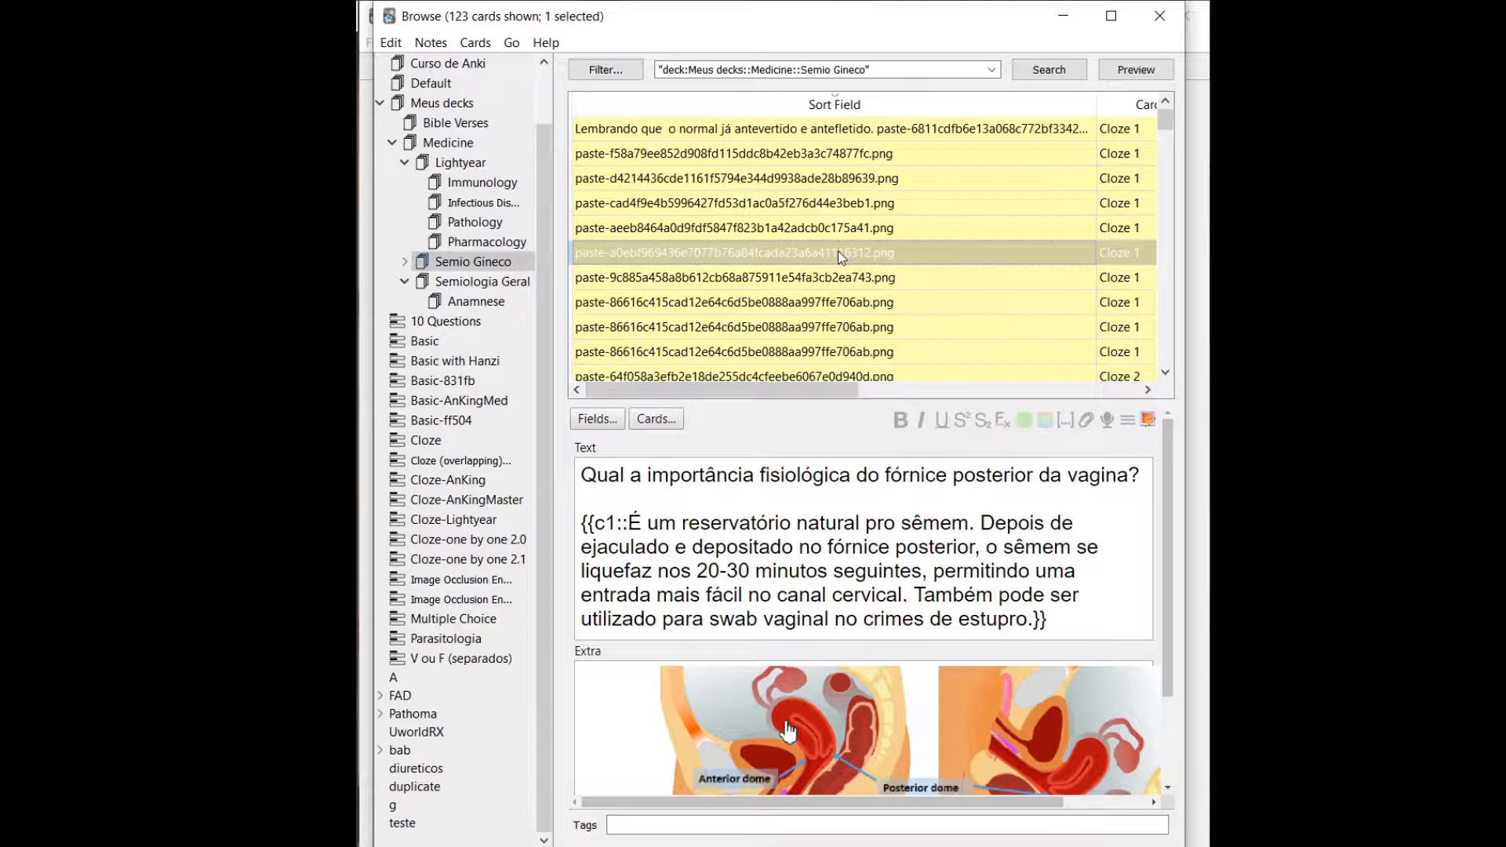
{"action": "key", "text": "ctrl+a"}
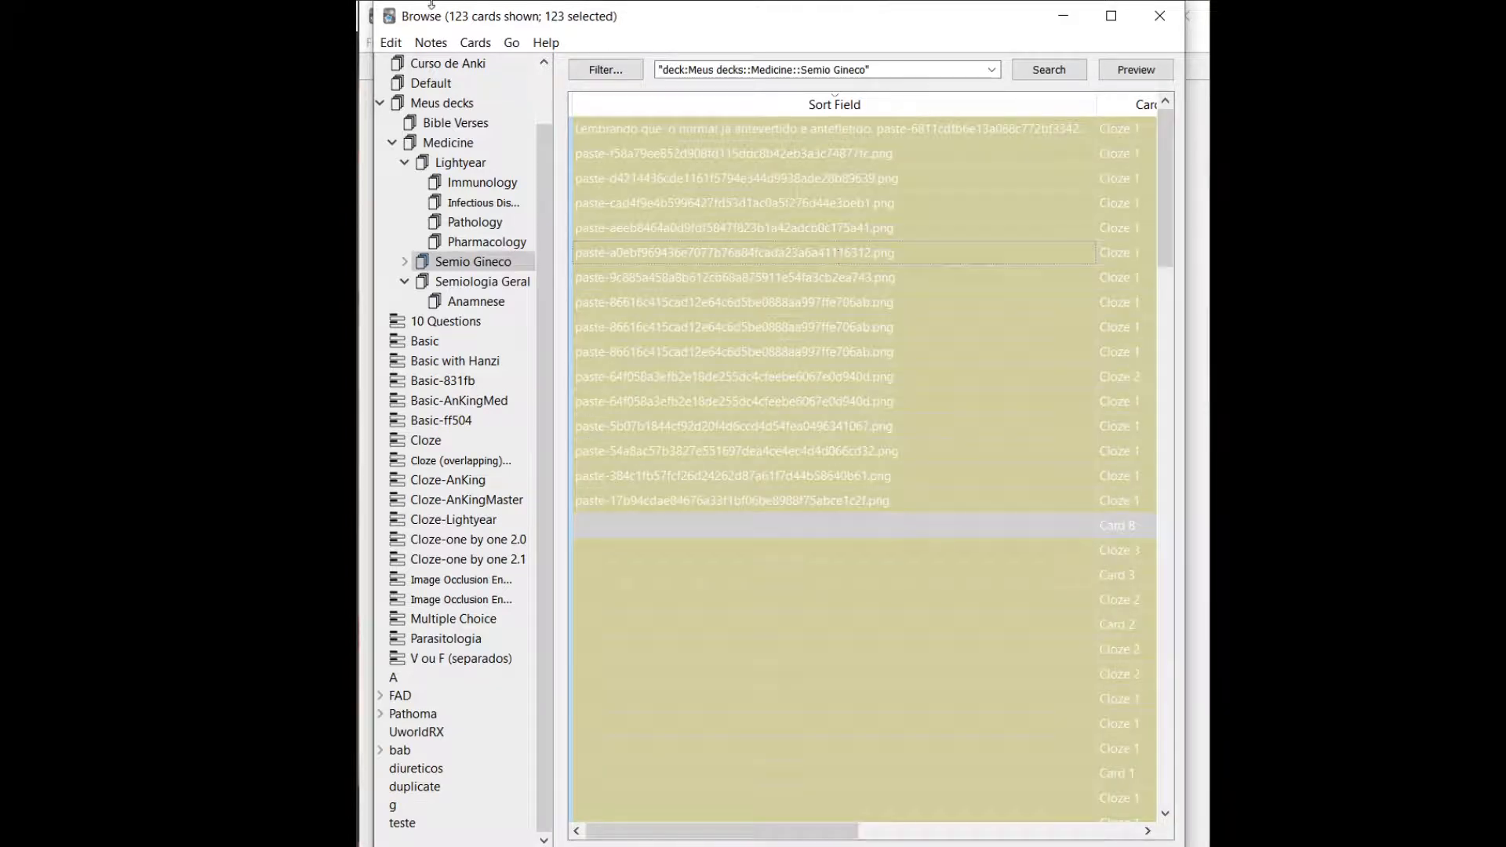
{"action": "left_click", "coordinate": [390, 42]}
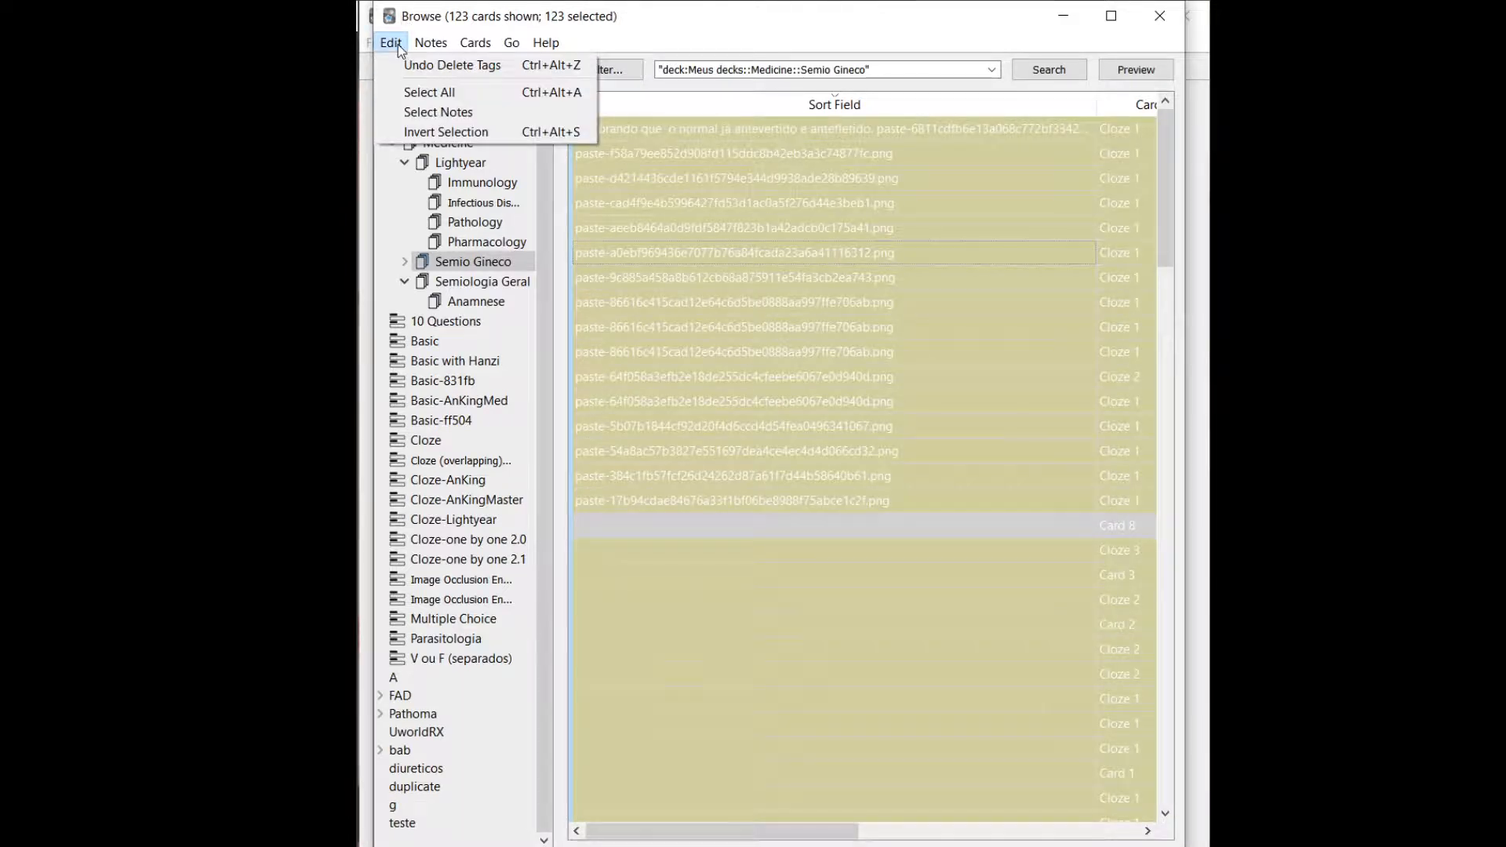
{"action": "mouse_move", "coordinate": [428, 44]}
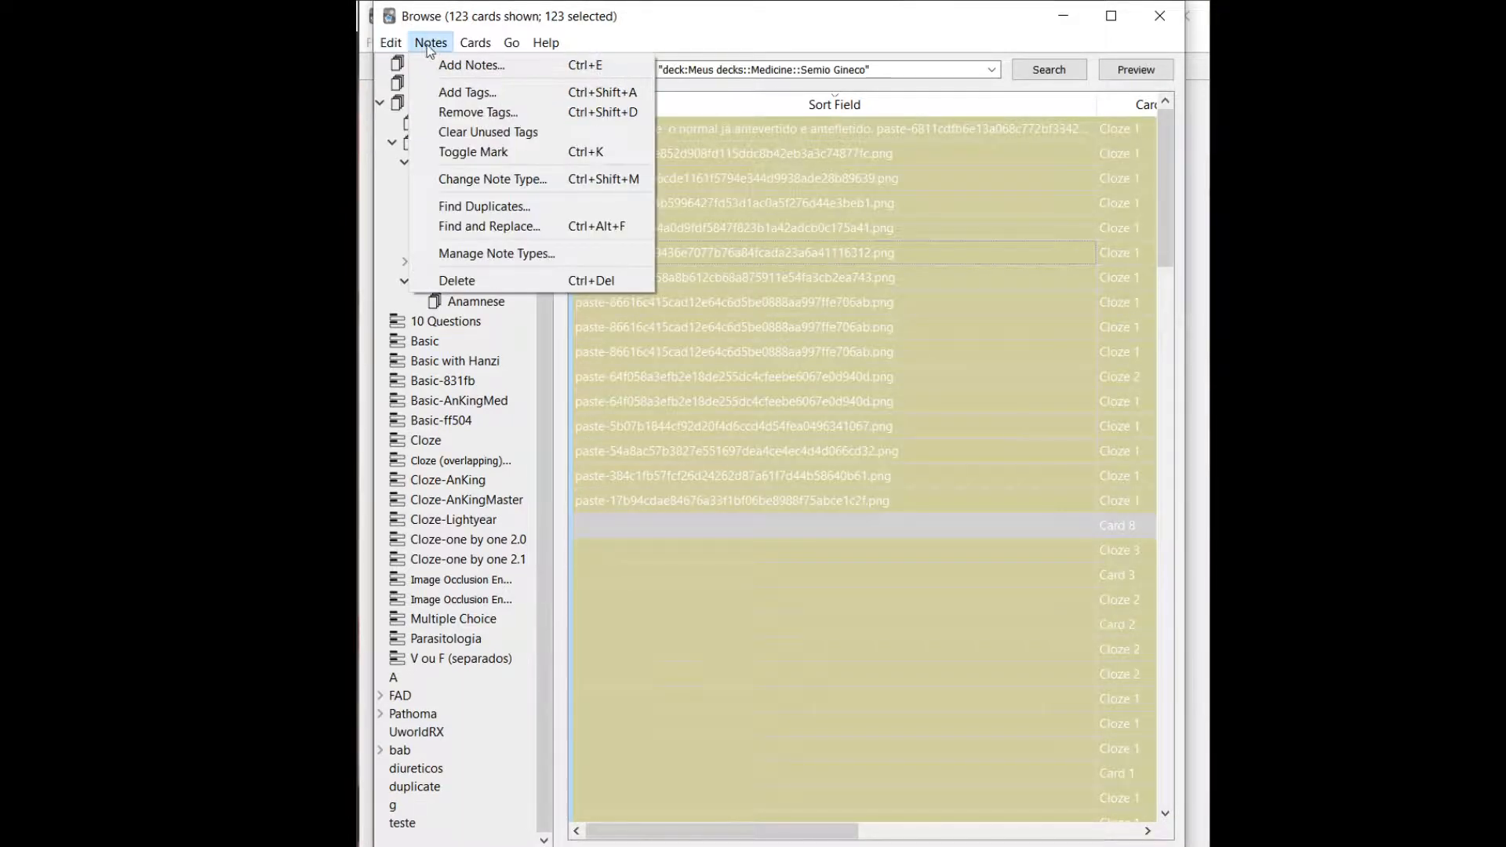
{"action": "left_click", "coordinate": [555, 232]}
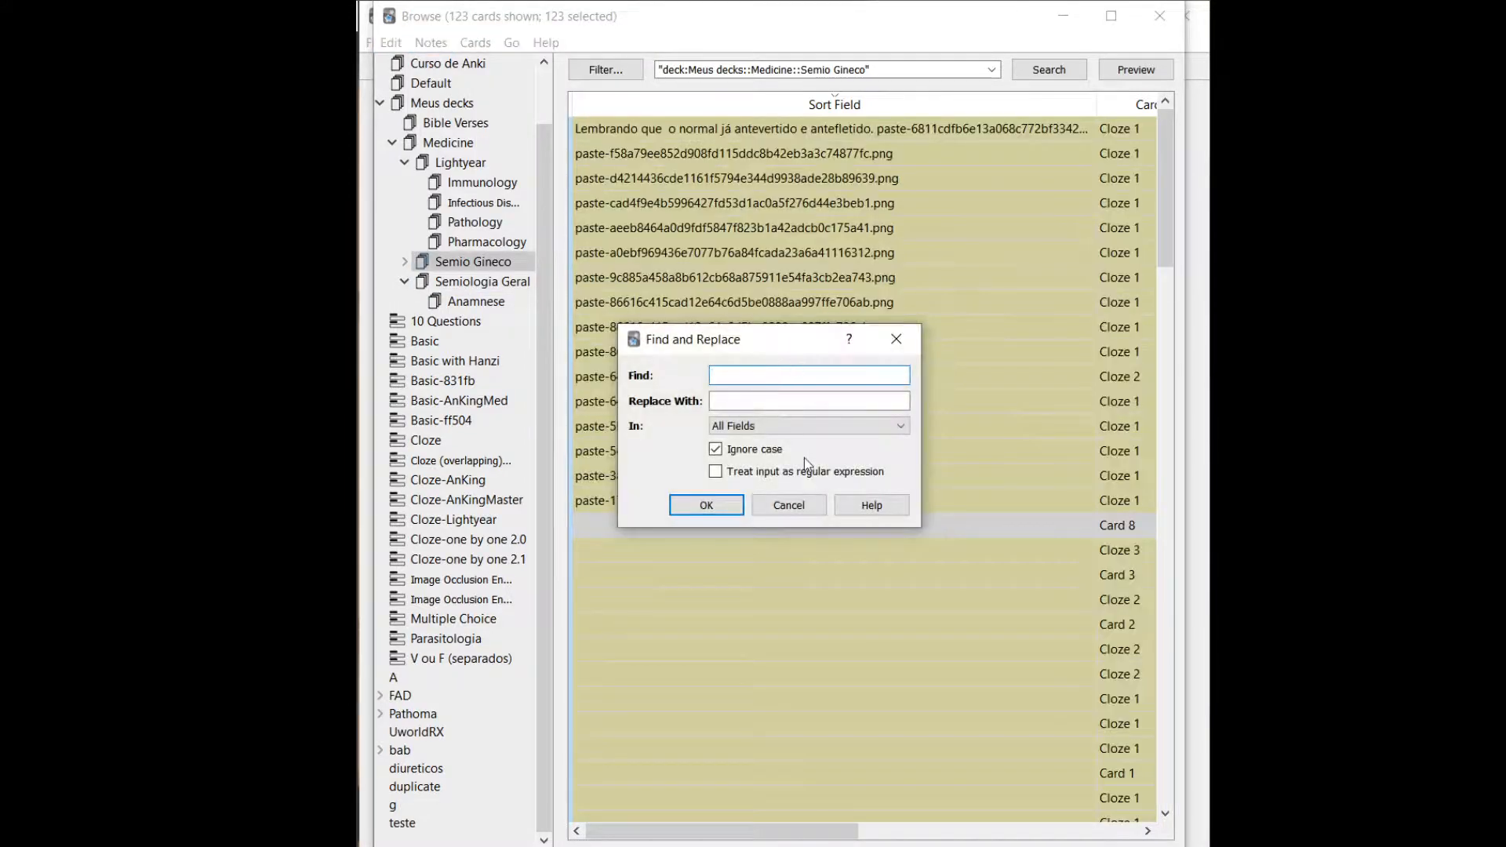
{"action": "left_click", "coordinate": [781, 429]}
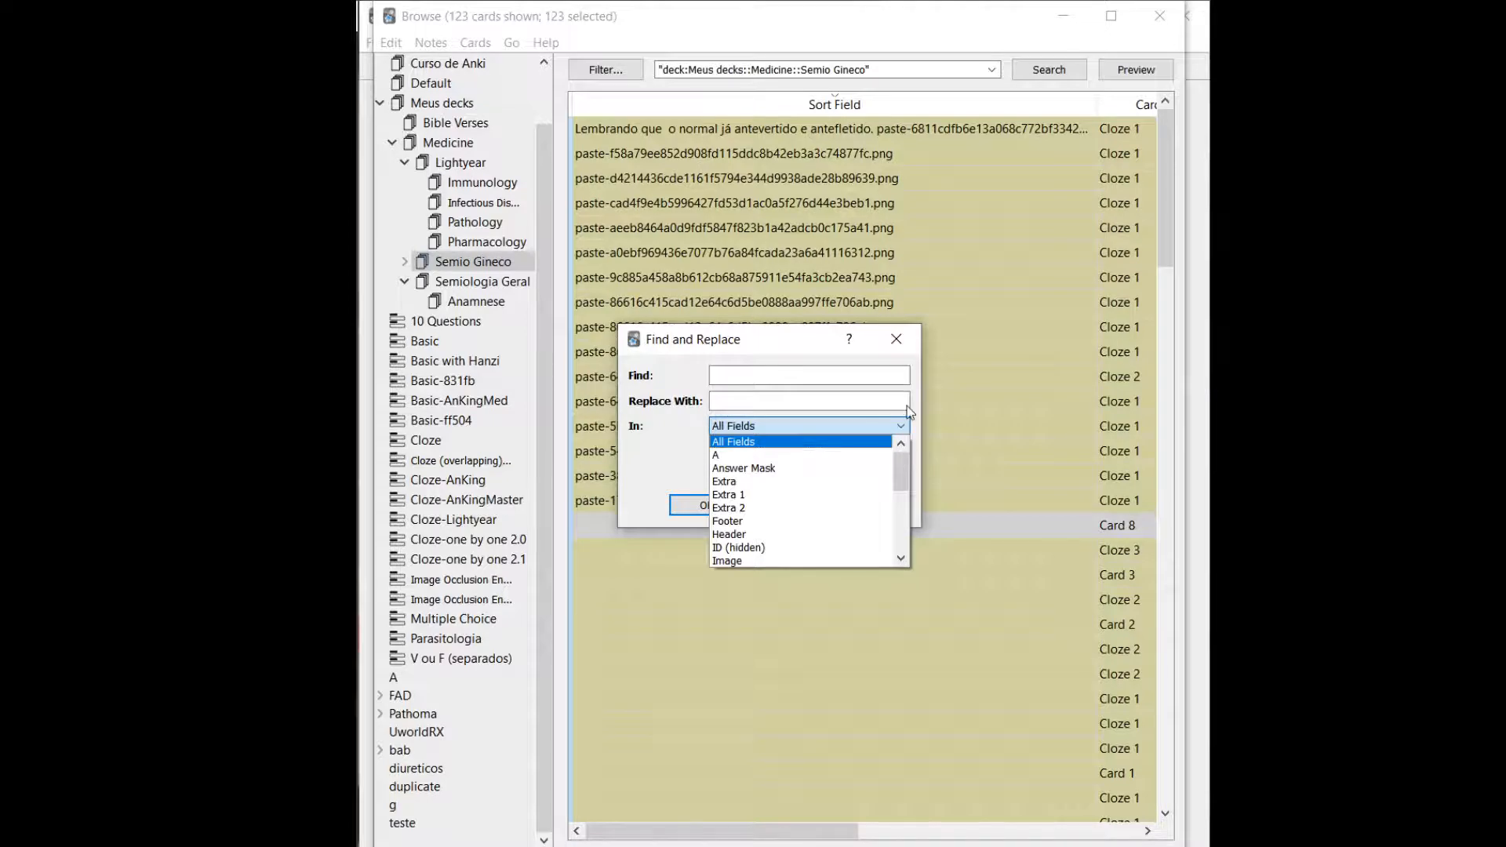
{"action": "left_click", "coordinate": [894, 339]}
{"action": "left_click", "coordinate": [894, 339]}
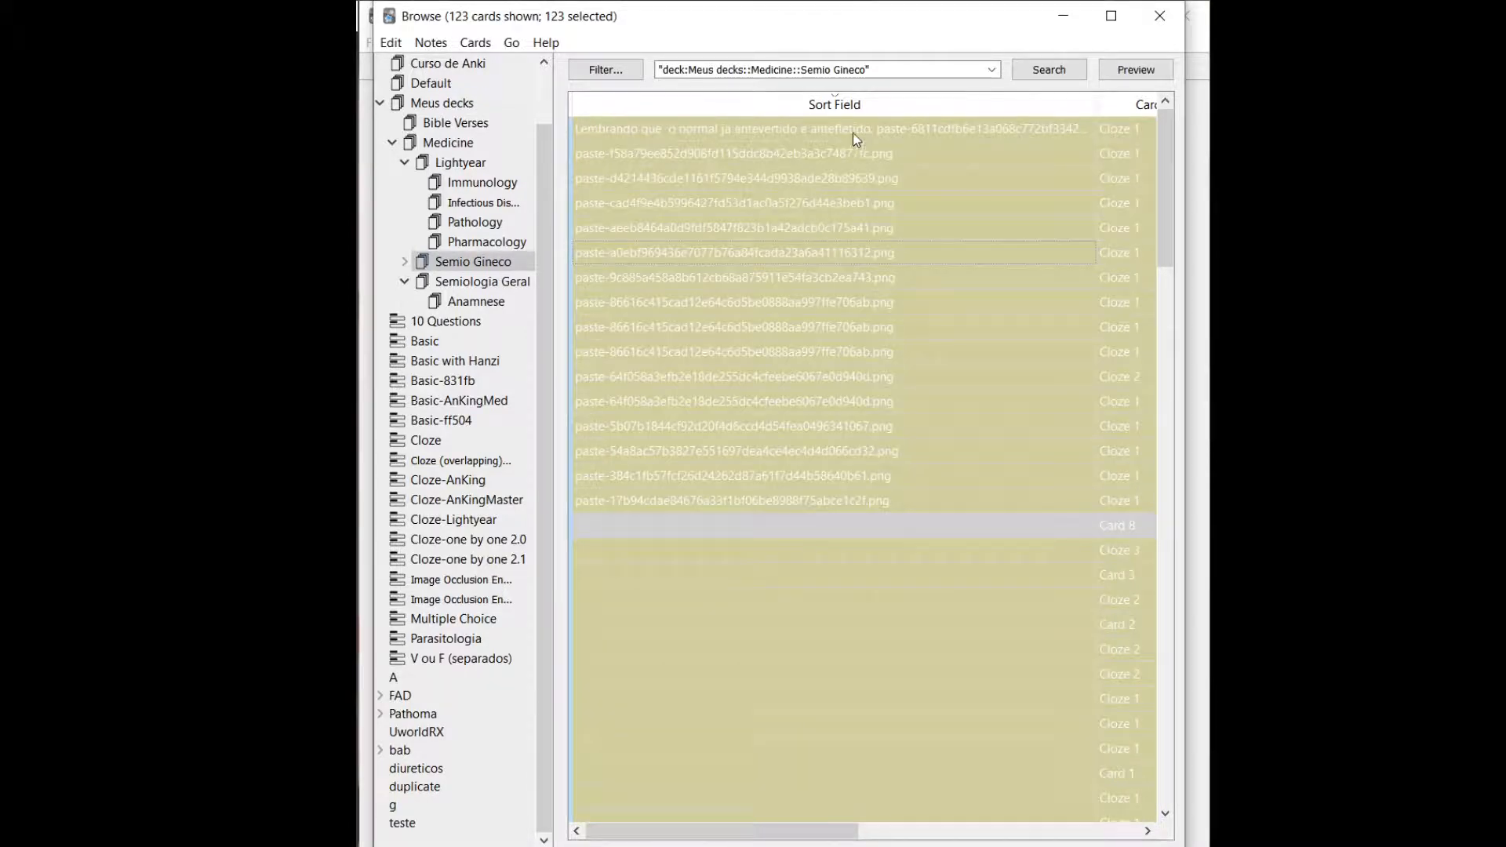
Clear the deck filter from the search to list the cards of the whole collection.
{"action": "triple_click", "coordinate": [866, 69]}
{"action": "key", "text": "BackSpace"}
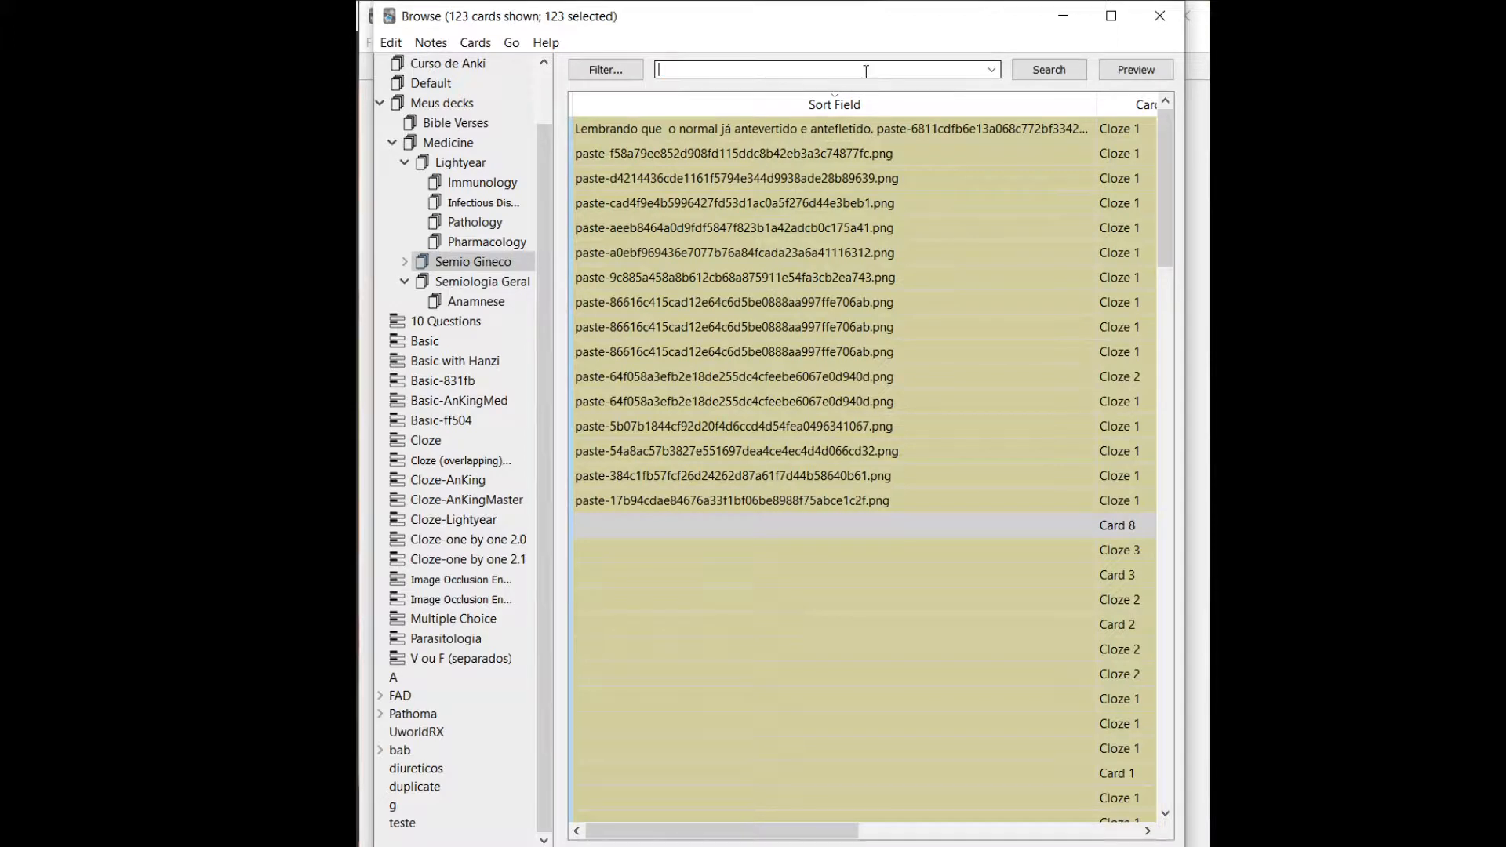
{"action": "key", "text": "Return"}
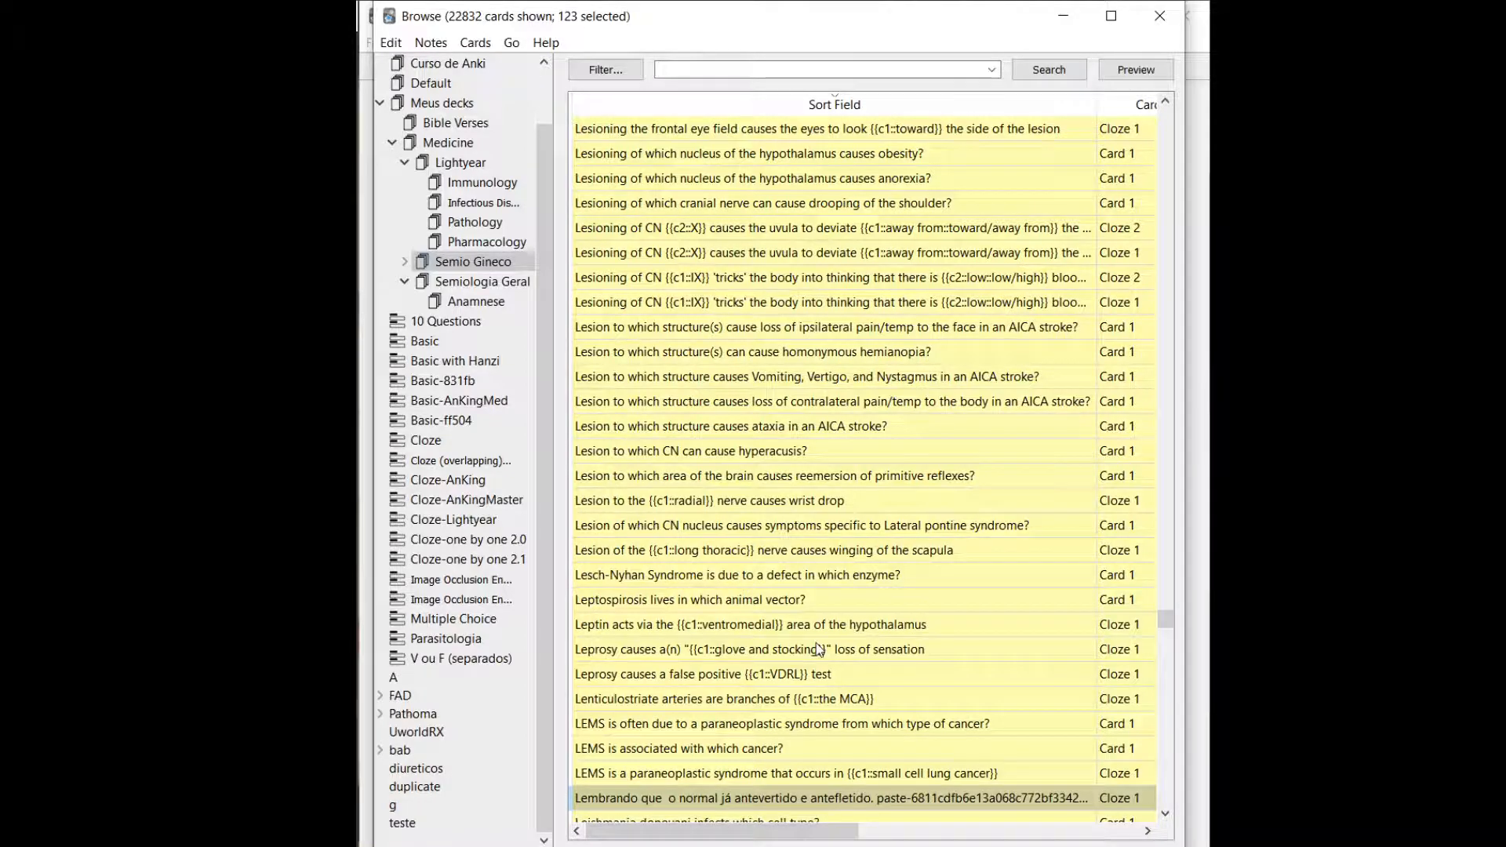
With the whole collection listed, look through the searchable fields in Find and Replace and close it with All Fields kept.
{"action": "left_click", "coordinate": [385, 44]}
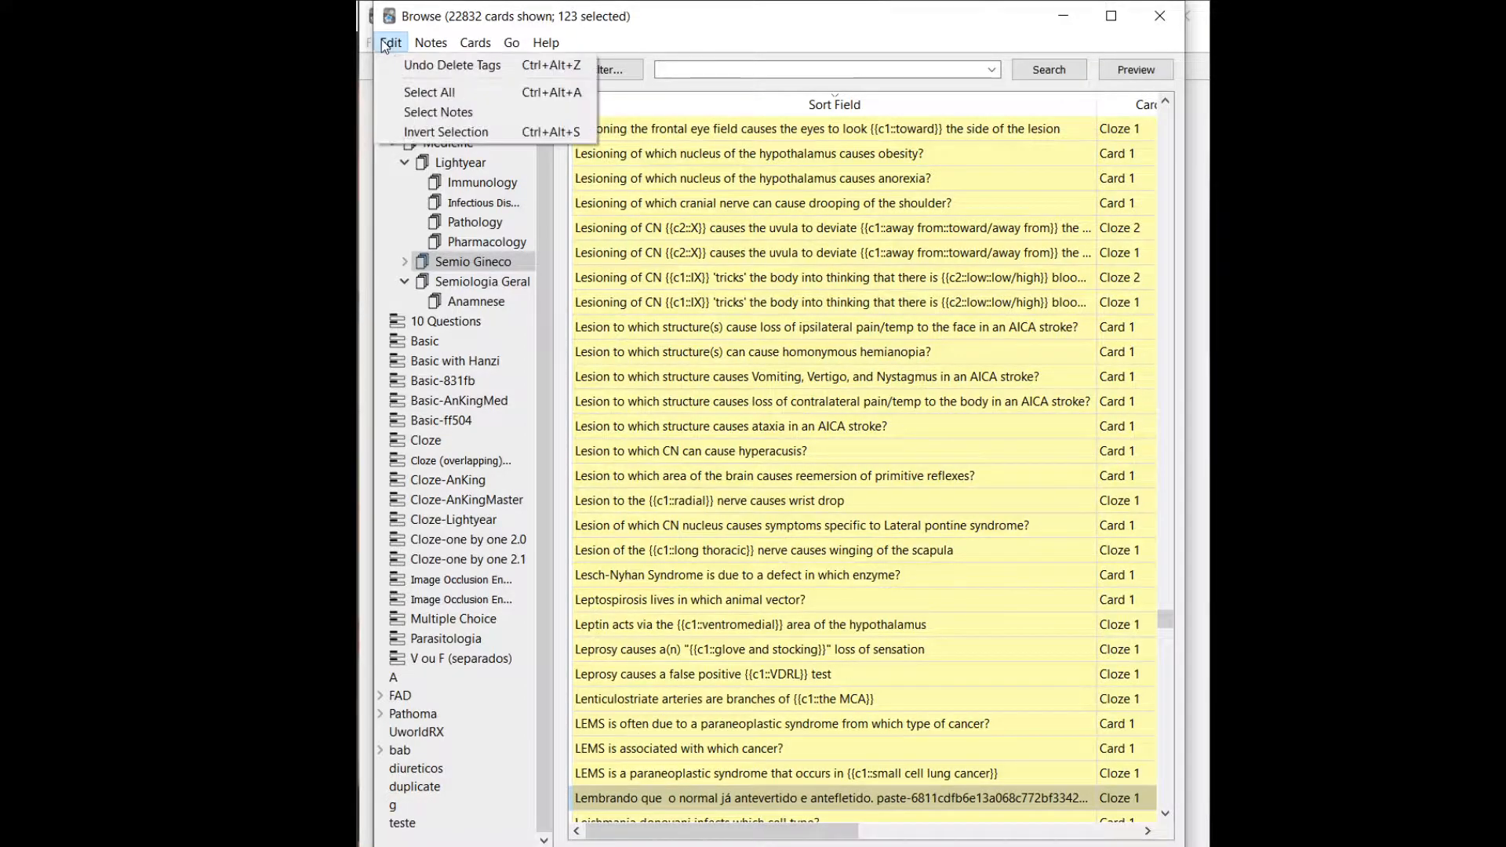
{"action": "mouse_move", "coordinate": [416, 43]}
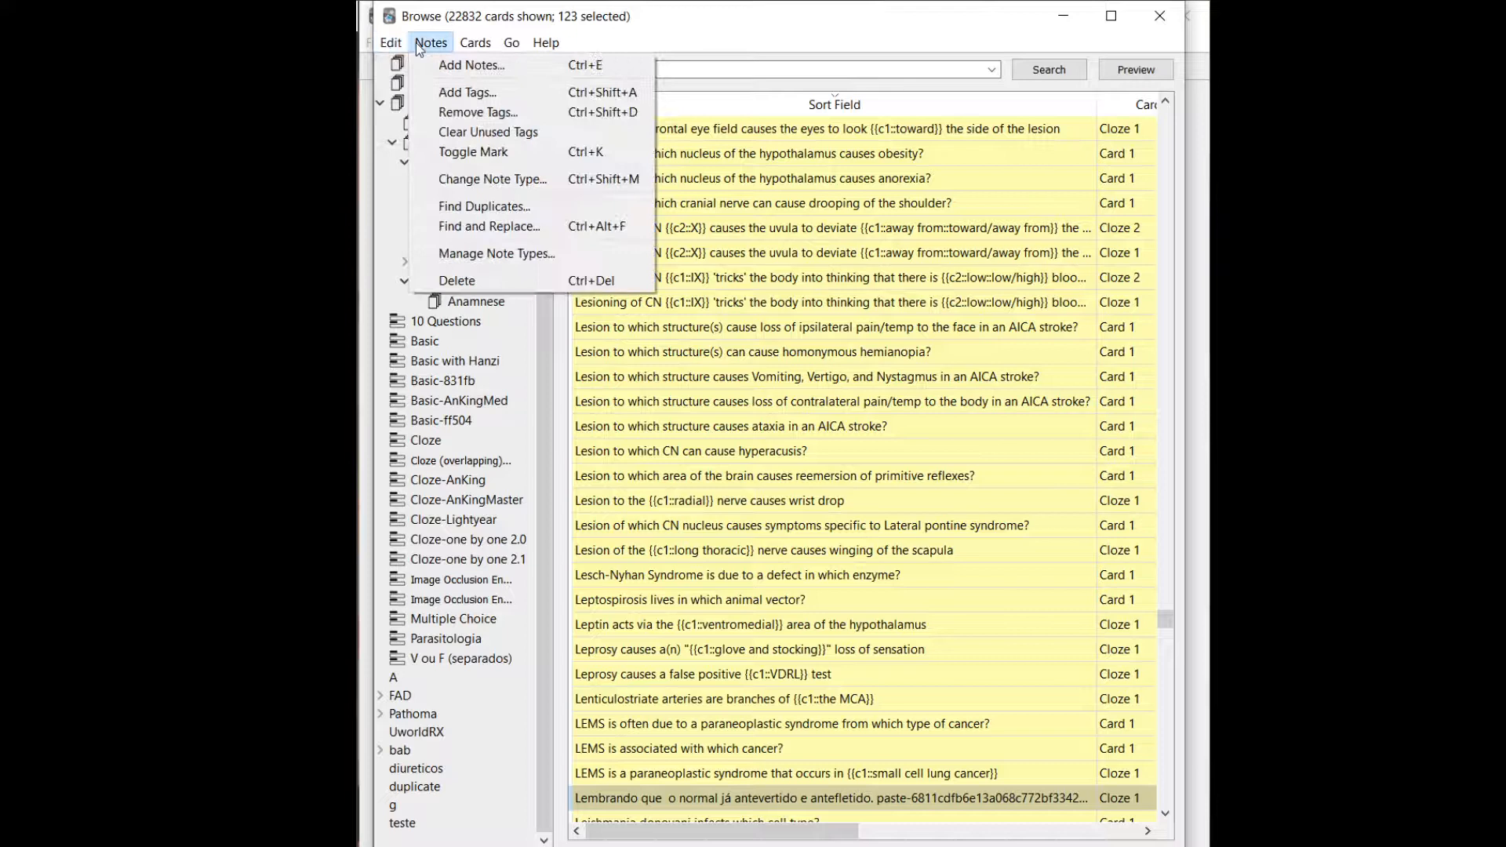
{"action": "left_click", "coordinate": [491, 223]}
{"action": "left_click", "coordinate": [839, 426]}
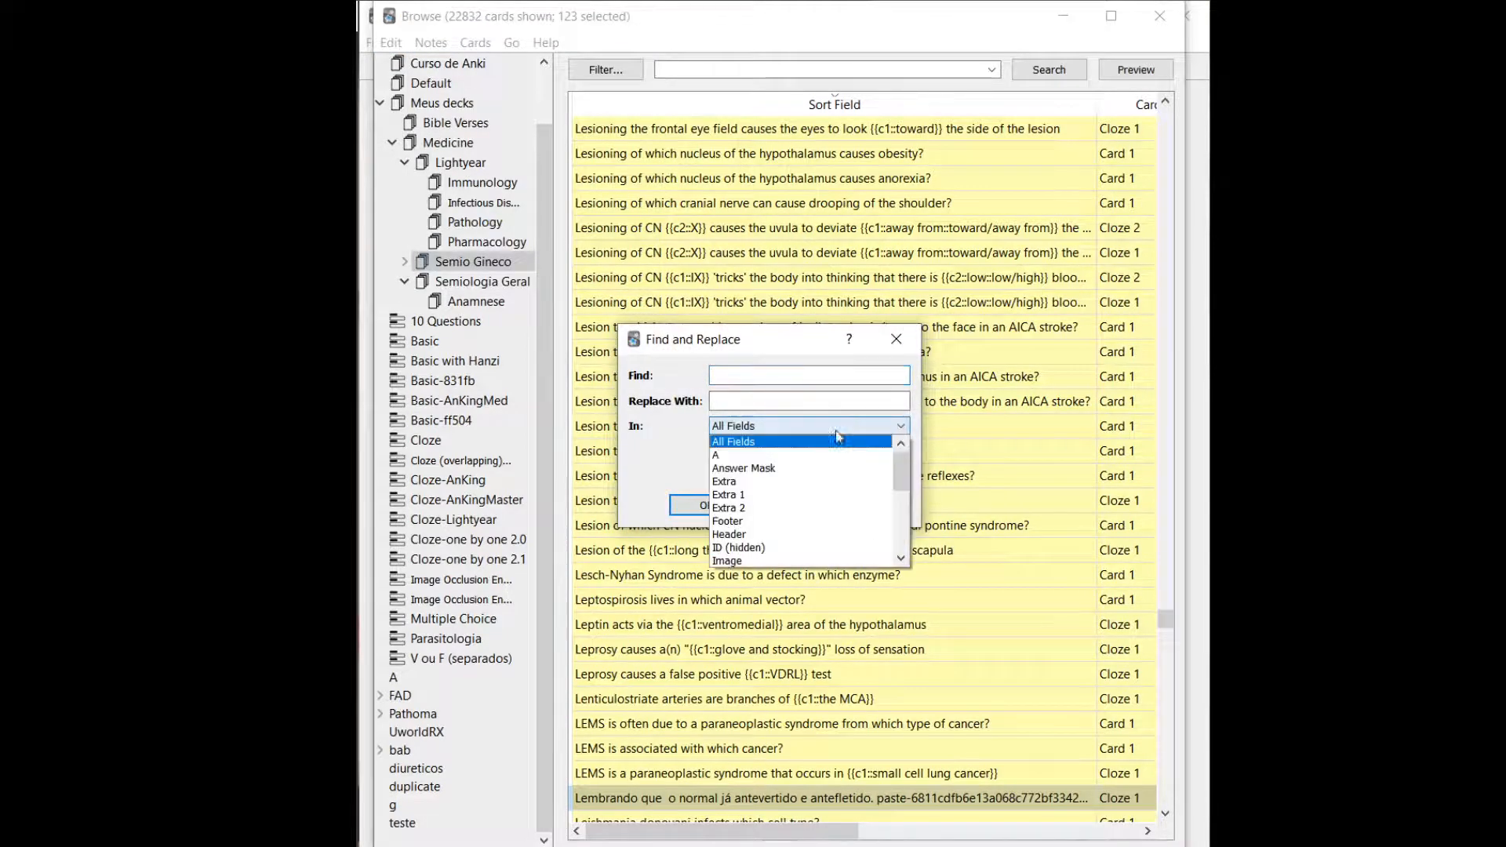
{"action": "scroll", "coordinate": [829, 534], "scroll_direction": "down", "scroll_amount": 5}
{"action": "scroll", "coordinate": [829, 533], "scroll_direction": "up", "scroll_amount": 5}
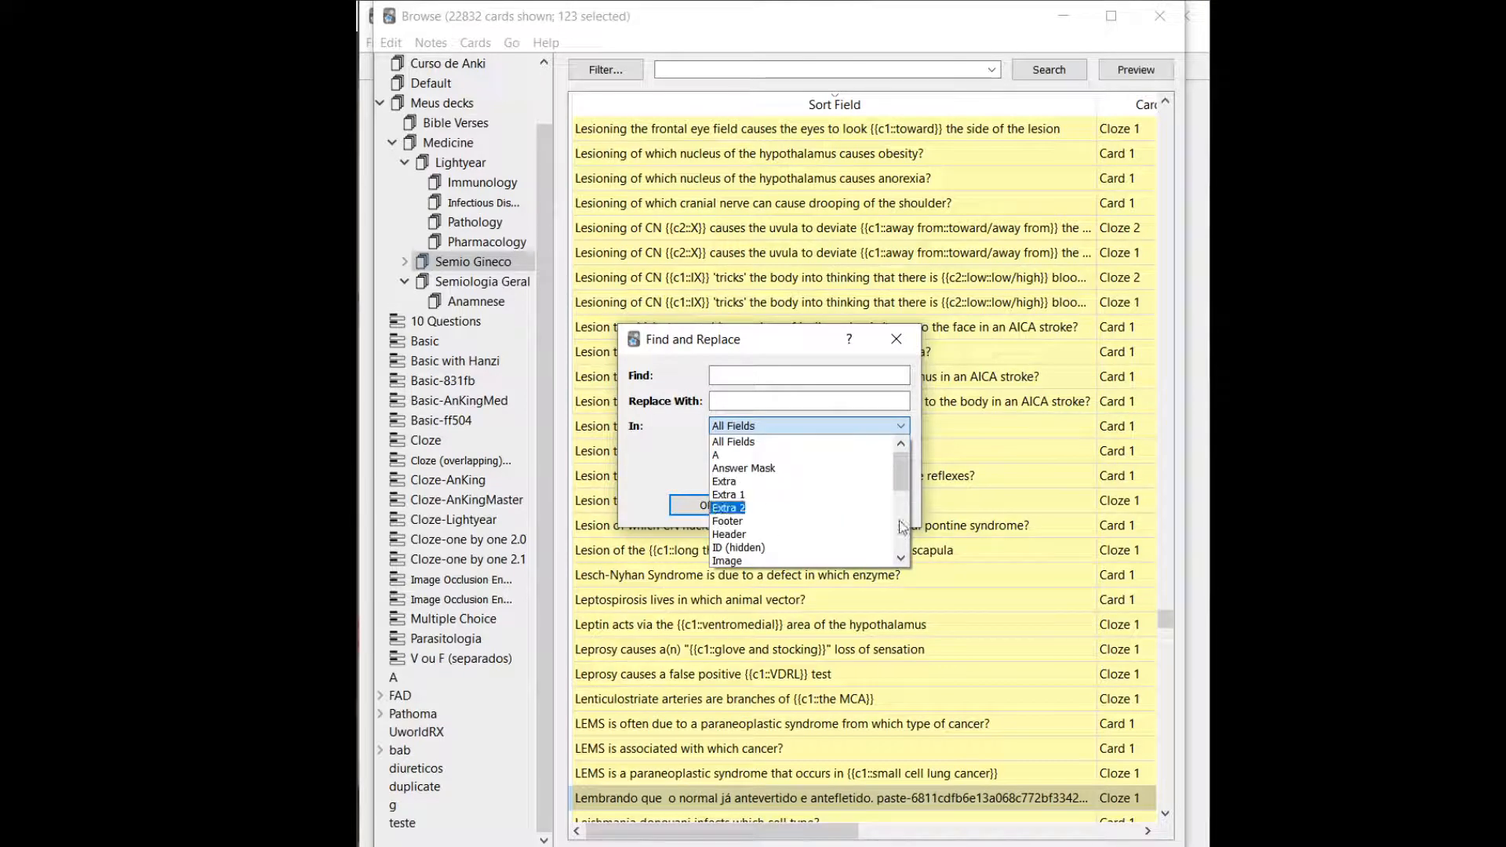
{"action": "left_click", "coordinate": [827, 443]}
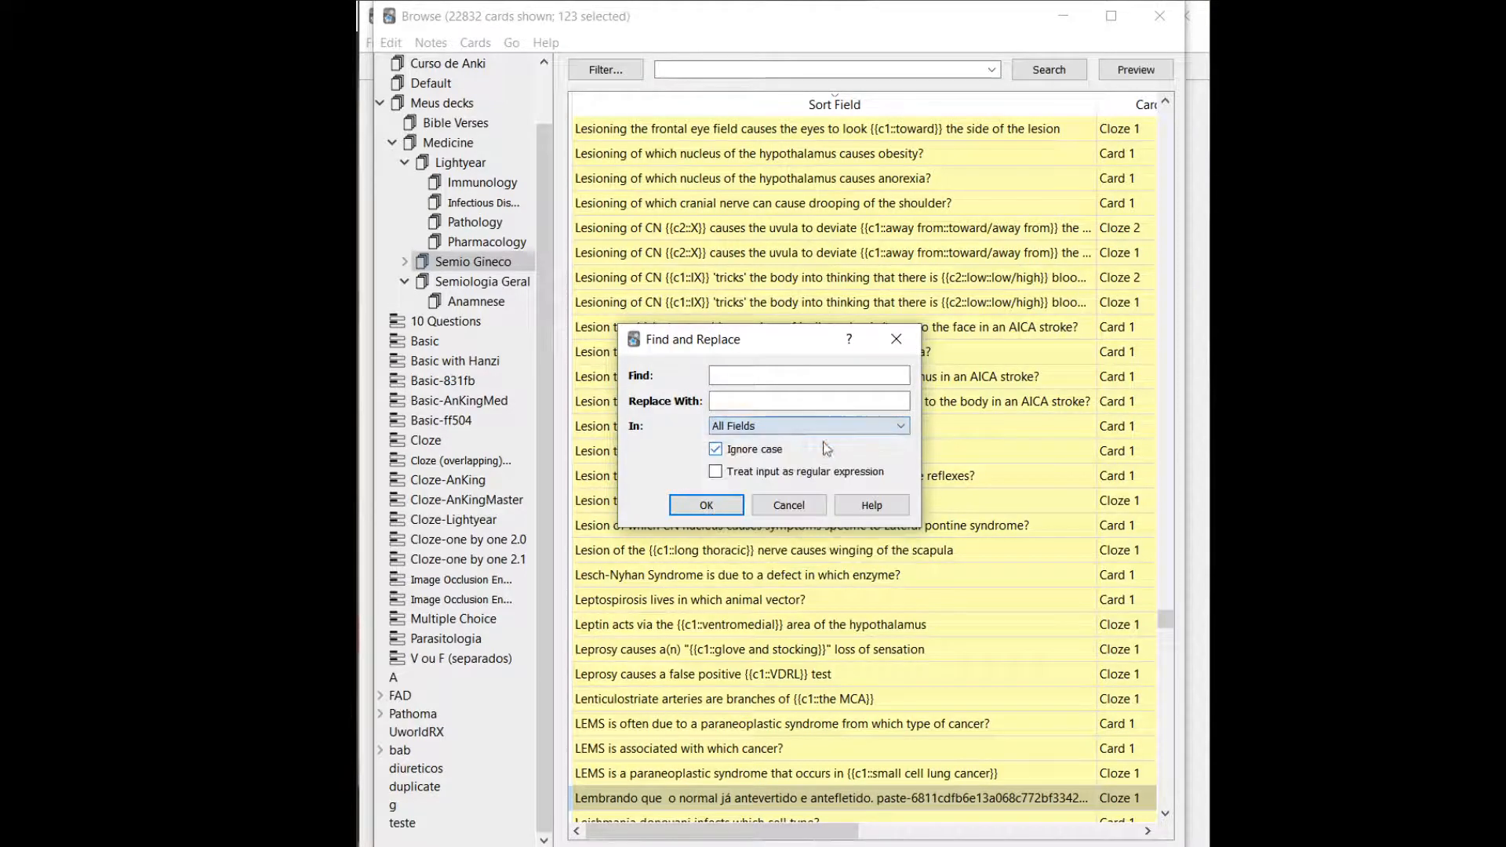
{"action": "left_click", "coordinate": [896, 339]}
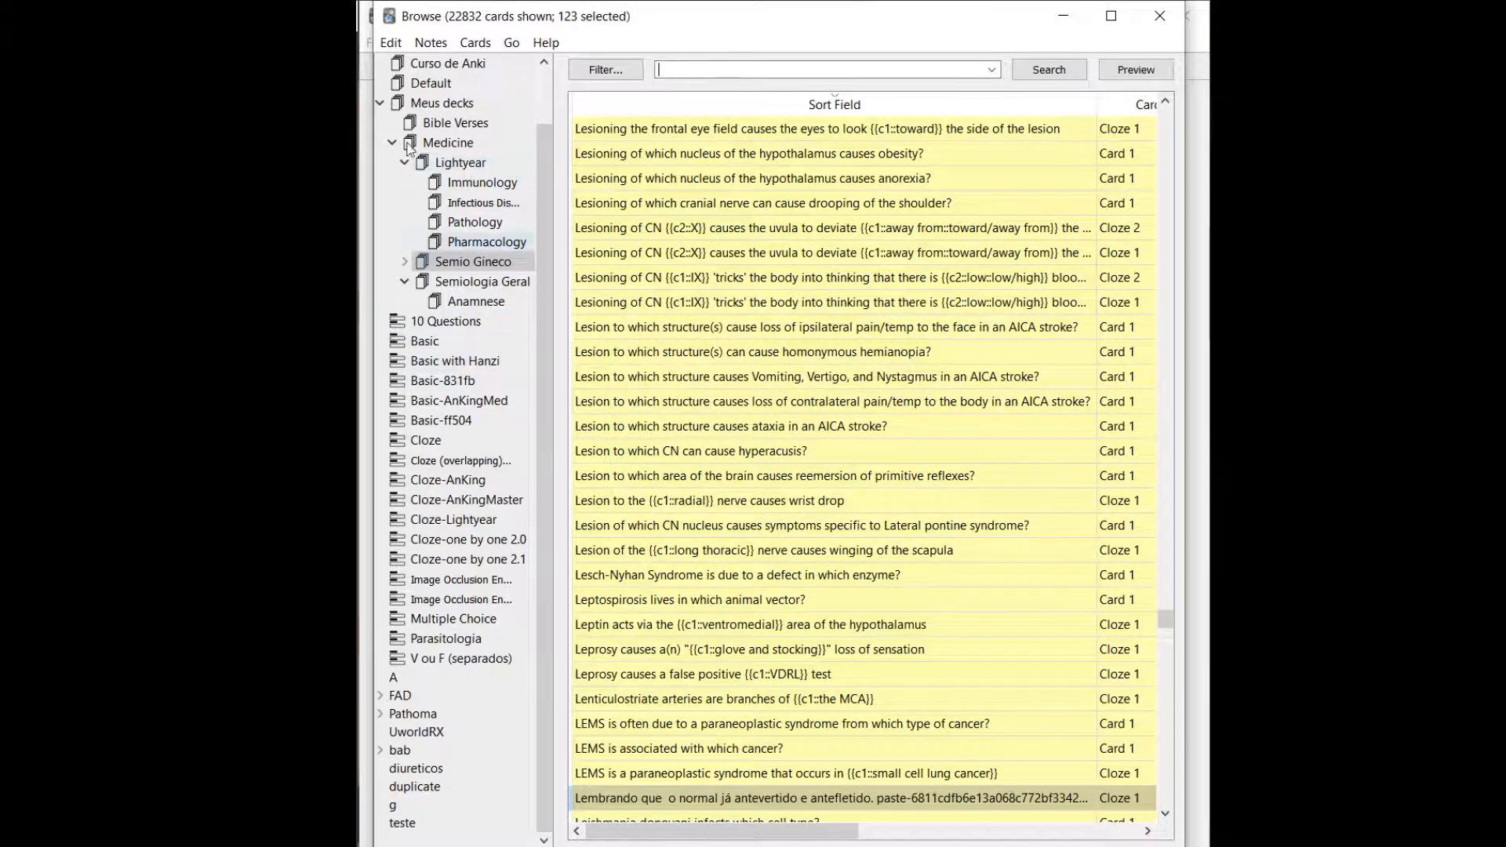
Show the Bases do Tratamento Médico deck and select the four Diuréticos de alça cards.
{"action": "scroll", "coordinate": [439, 126], "scroll_direction": "up", "scroll_amount": 1}
{"action": "left_click", "coordinate": [433, 110]}
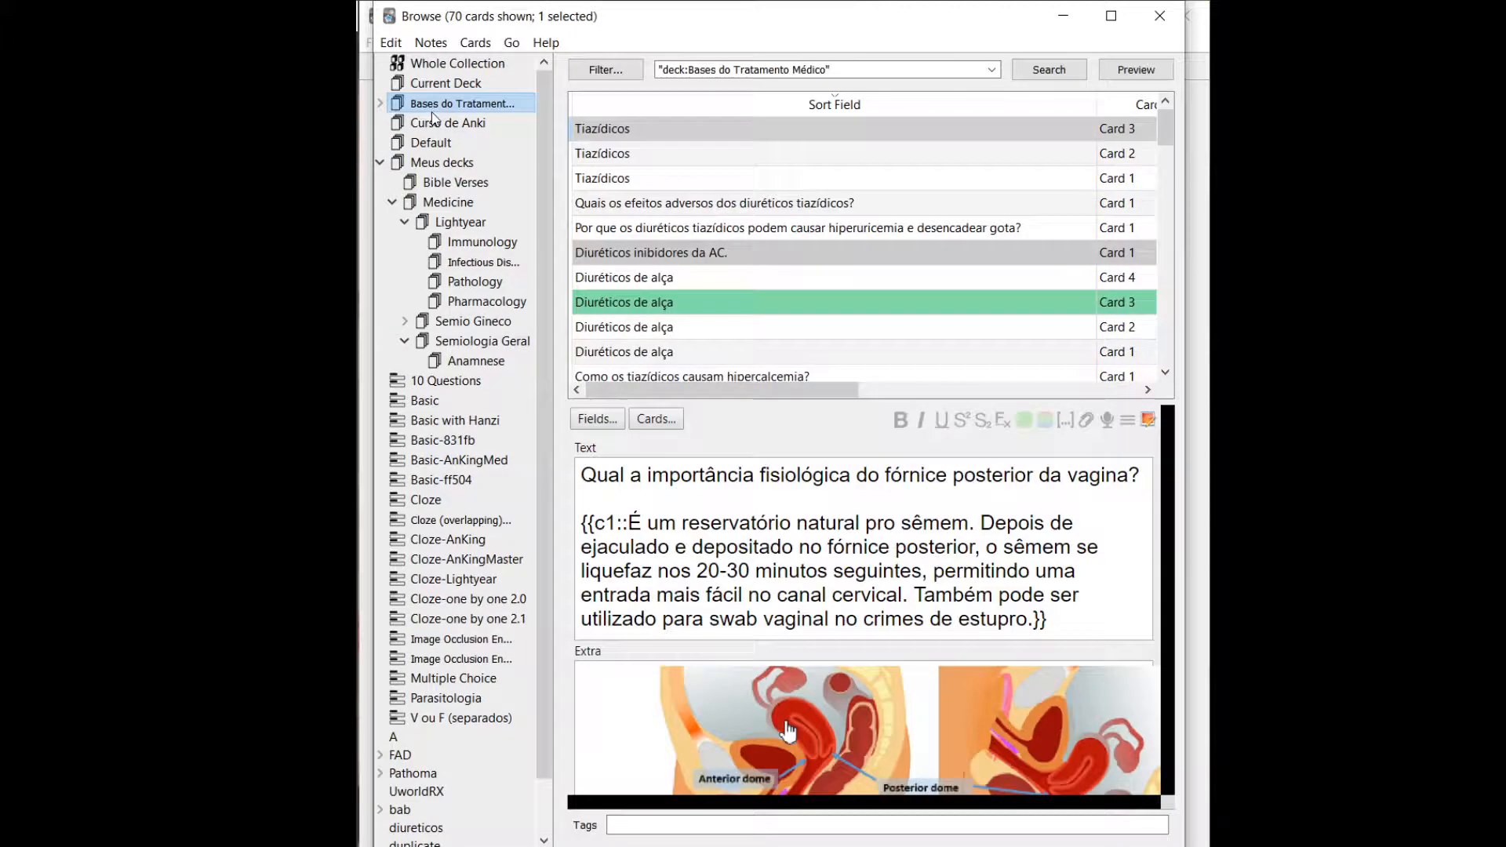
{"action": "left_click", "coordinate": [698, 261]}
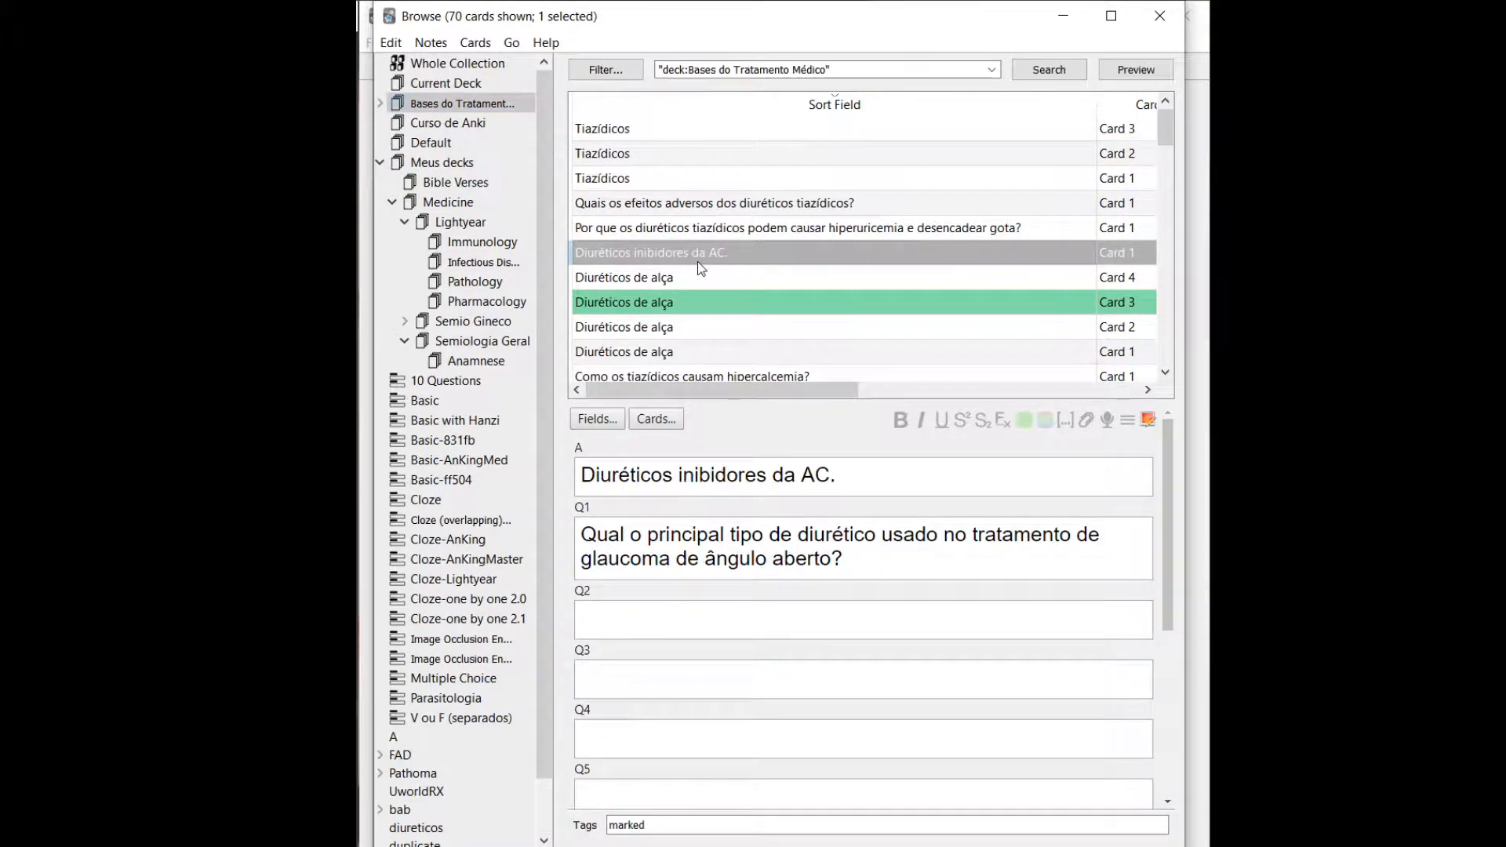
{"action": "key", "text": "Down"}
{"action": "key", "text": "Down"}
{"action": "key", "text": "Down"}
{"action": "key", "text": "Down"}
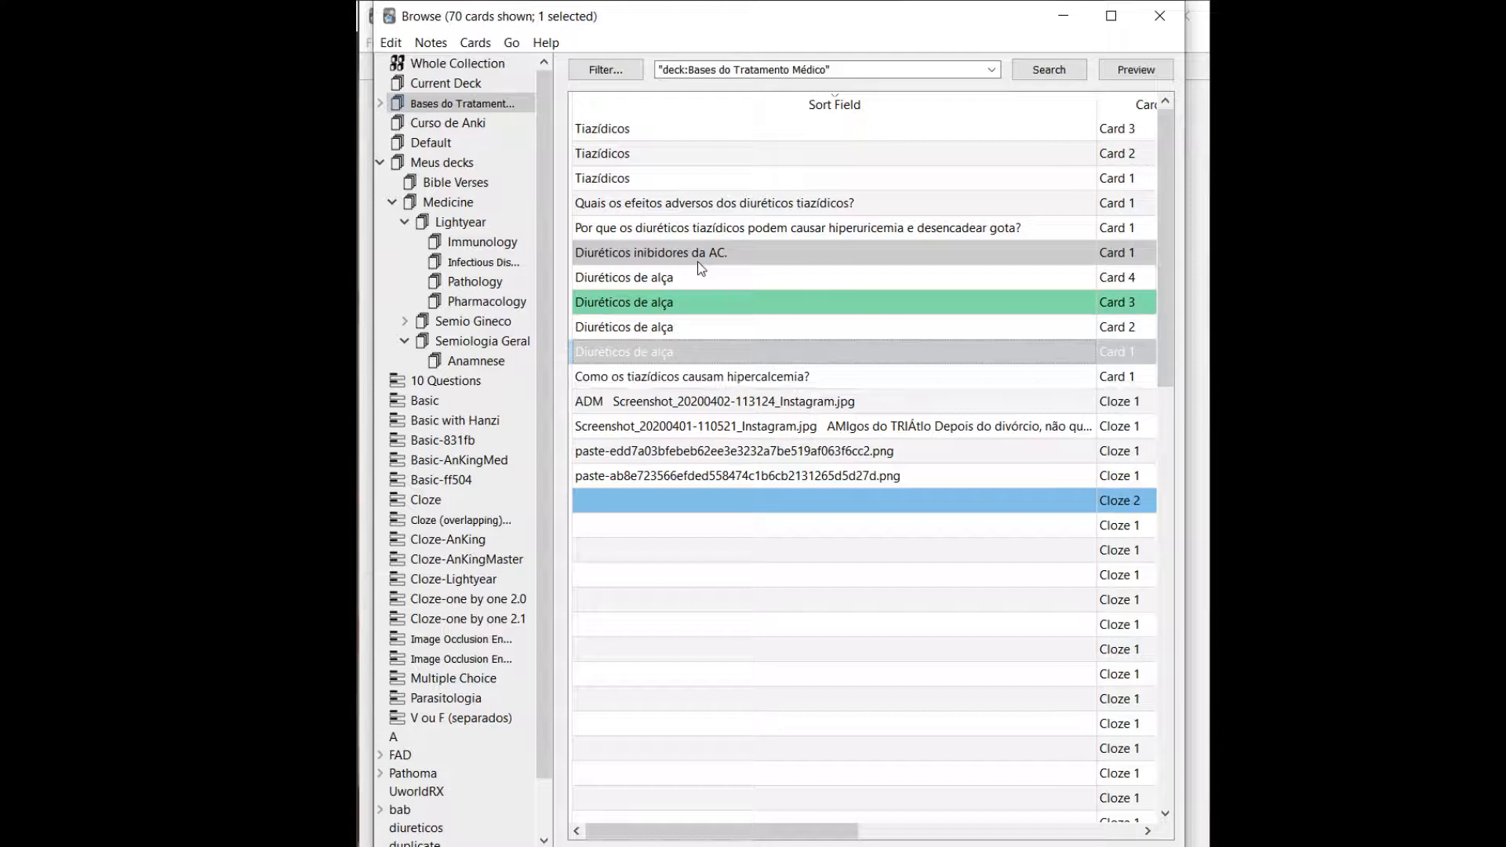
{"action": "key", "text": "Up"}
{"action": "key", "text": "Up"}
{"action": "key", "text": "shift+Up"}
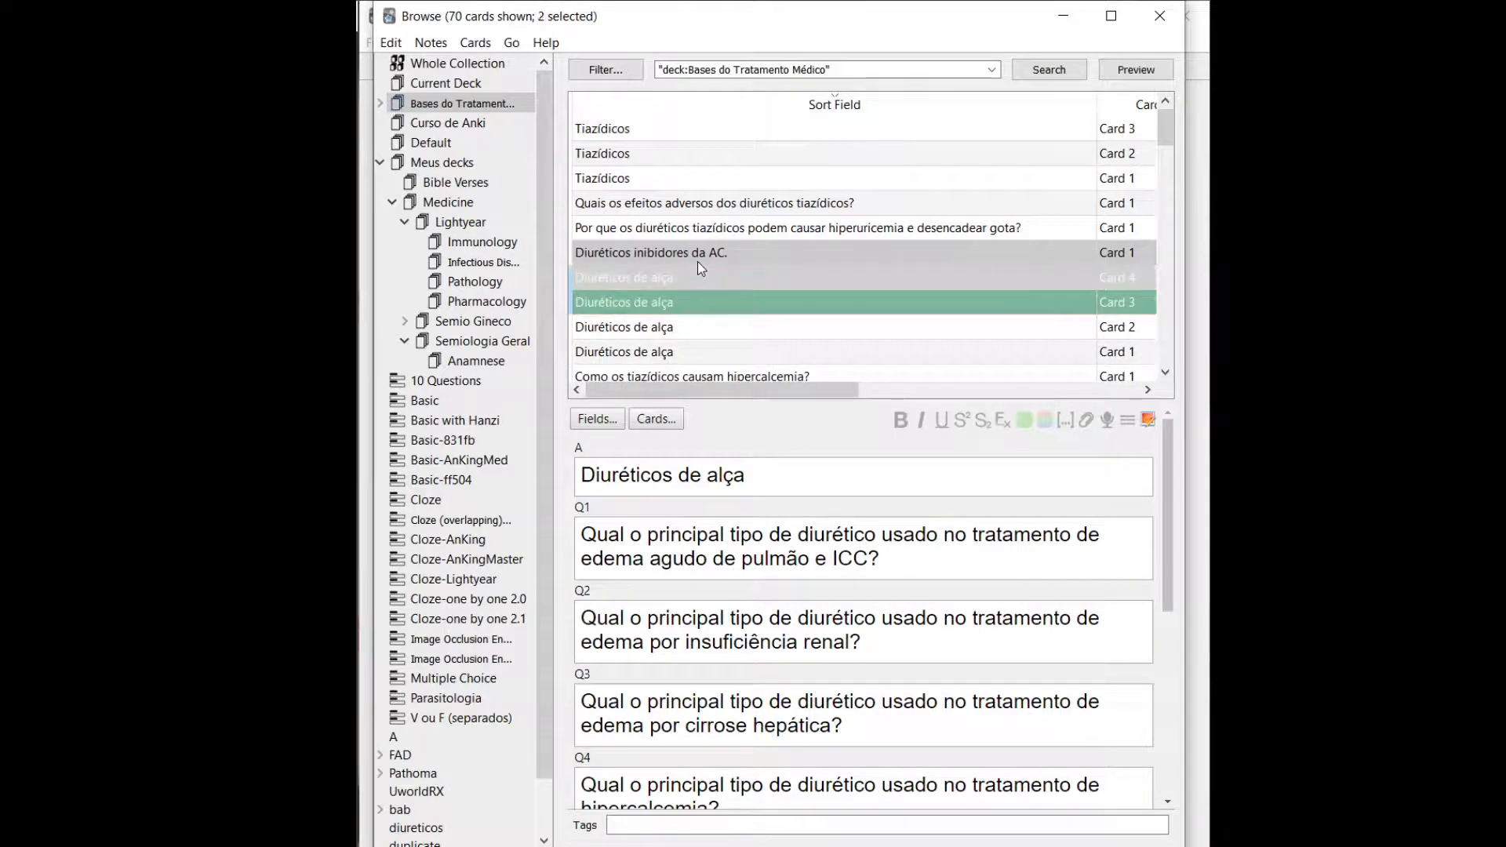
{"action": "key", "text": "shift+Down"}
{"action": "key", "text": "shift+Down"}
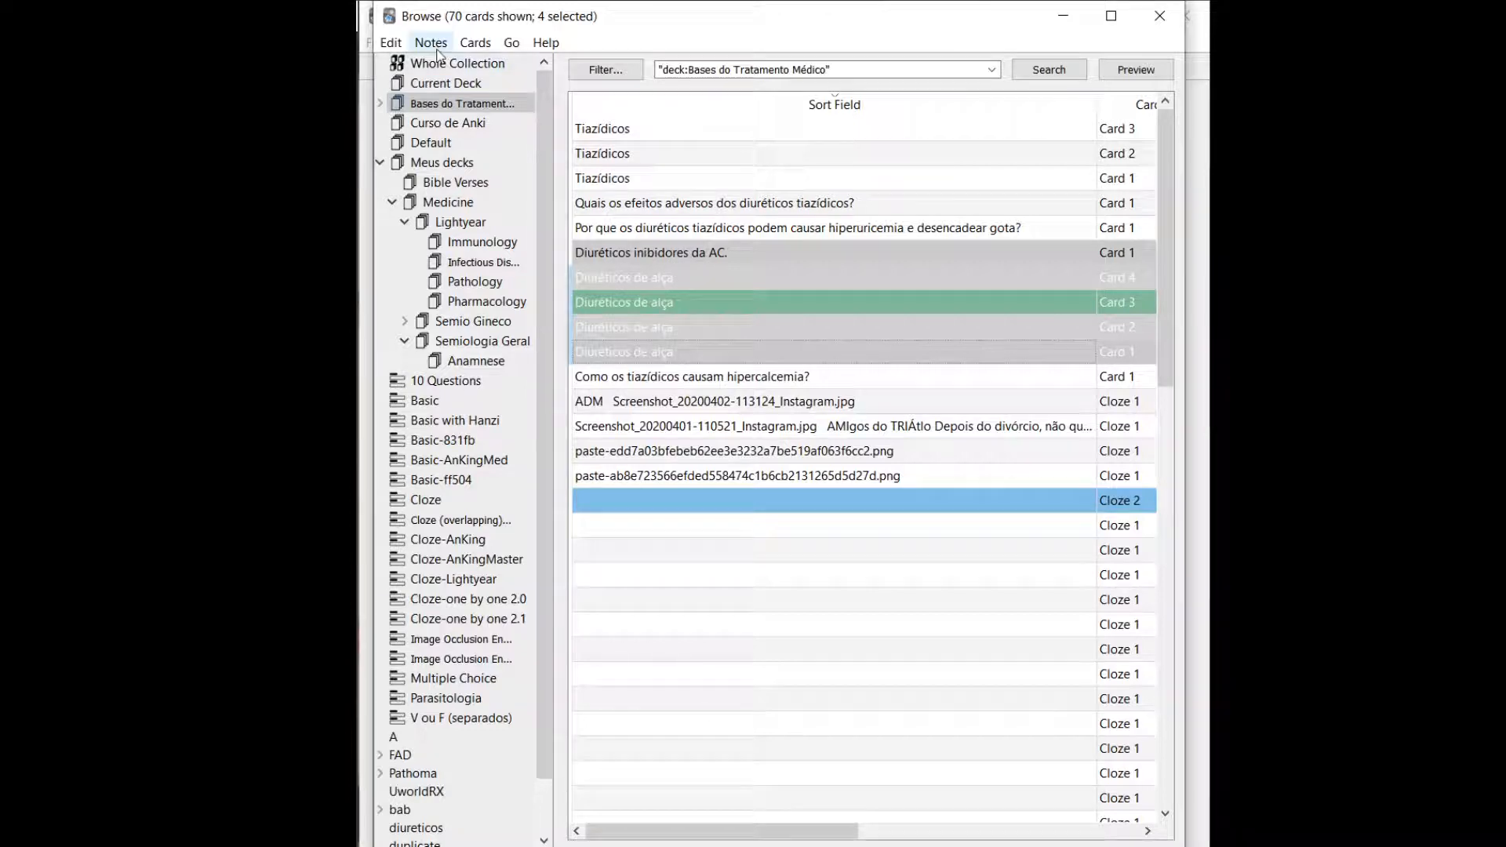
Use Find and Replace on the selected cards to replace alça with alçapão in all fields, ignoring case.
{"action": "left_click", "coordinate": [393, 47]}
{"action": "mouse_move", "coordinate": [416, 45]}
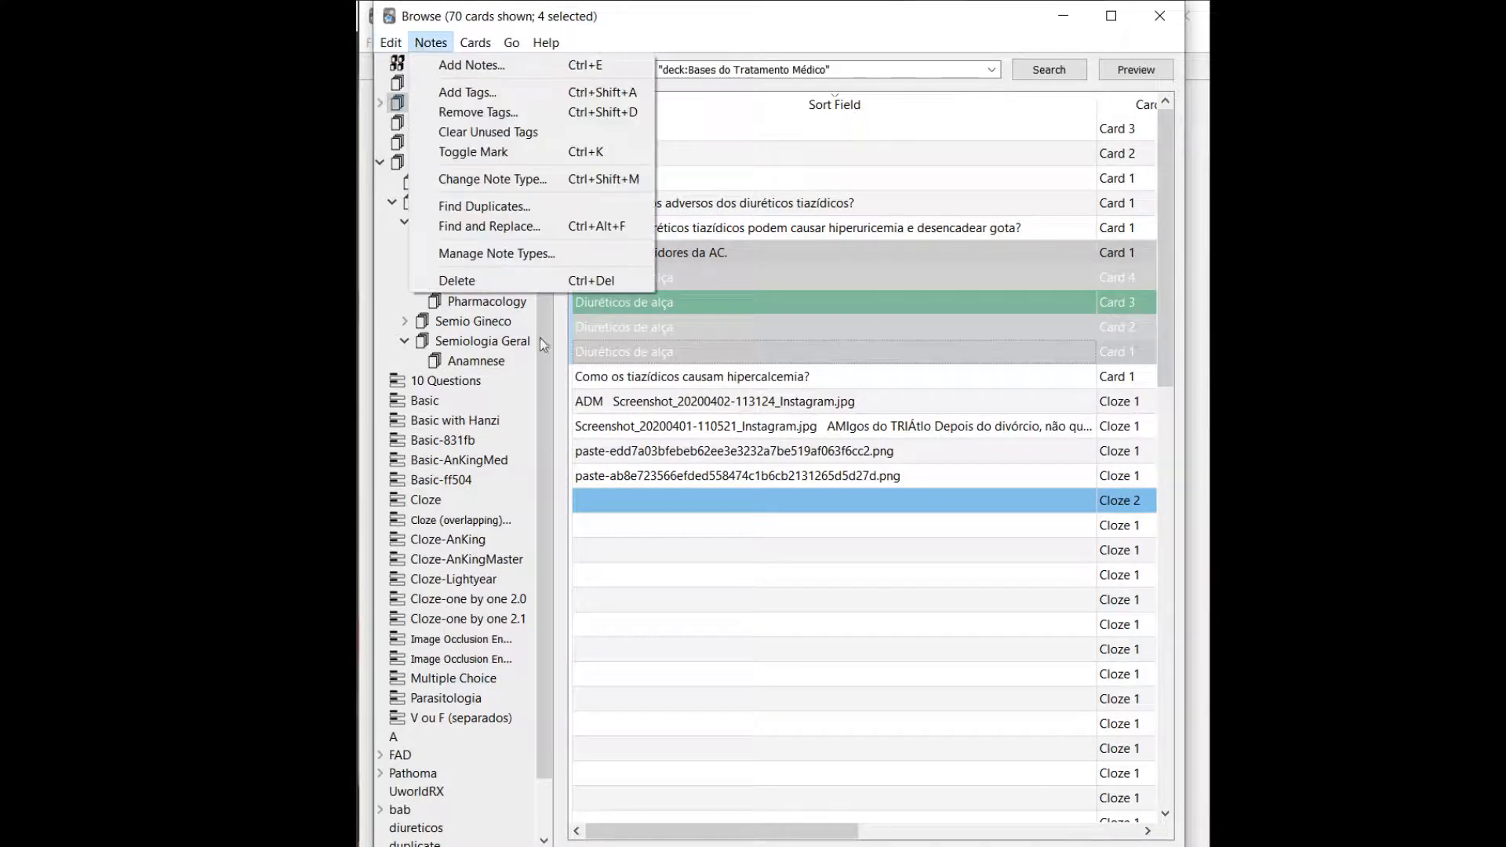
{"action": "left_click", "coordinate": [475, 234]}
{"action": "type", "text": "alça"}
{"action": "key", "text": "Tab"}
{"action": "type", "text": "slçsp~so"}
{"action": "key", "text": "BackSpace"}
{"action": "key", "text": "BackSpace"}
{"action": "key", "text": "BackSpace"}
{"action": "key", "text": "BackSpace"}
{"action": "key", "text": "BackSpace"}
{"action": "key", "text": "BackSpace"}
{"action": "key", "text": "BackSpace"}
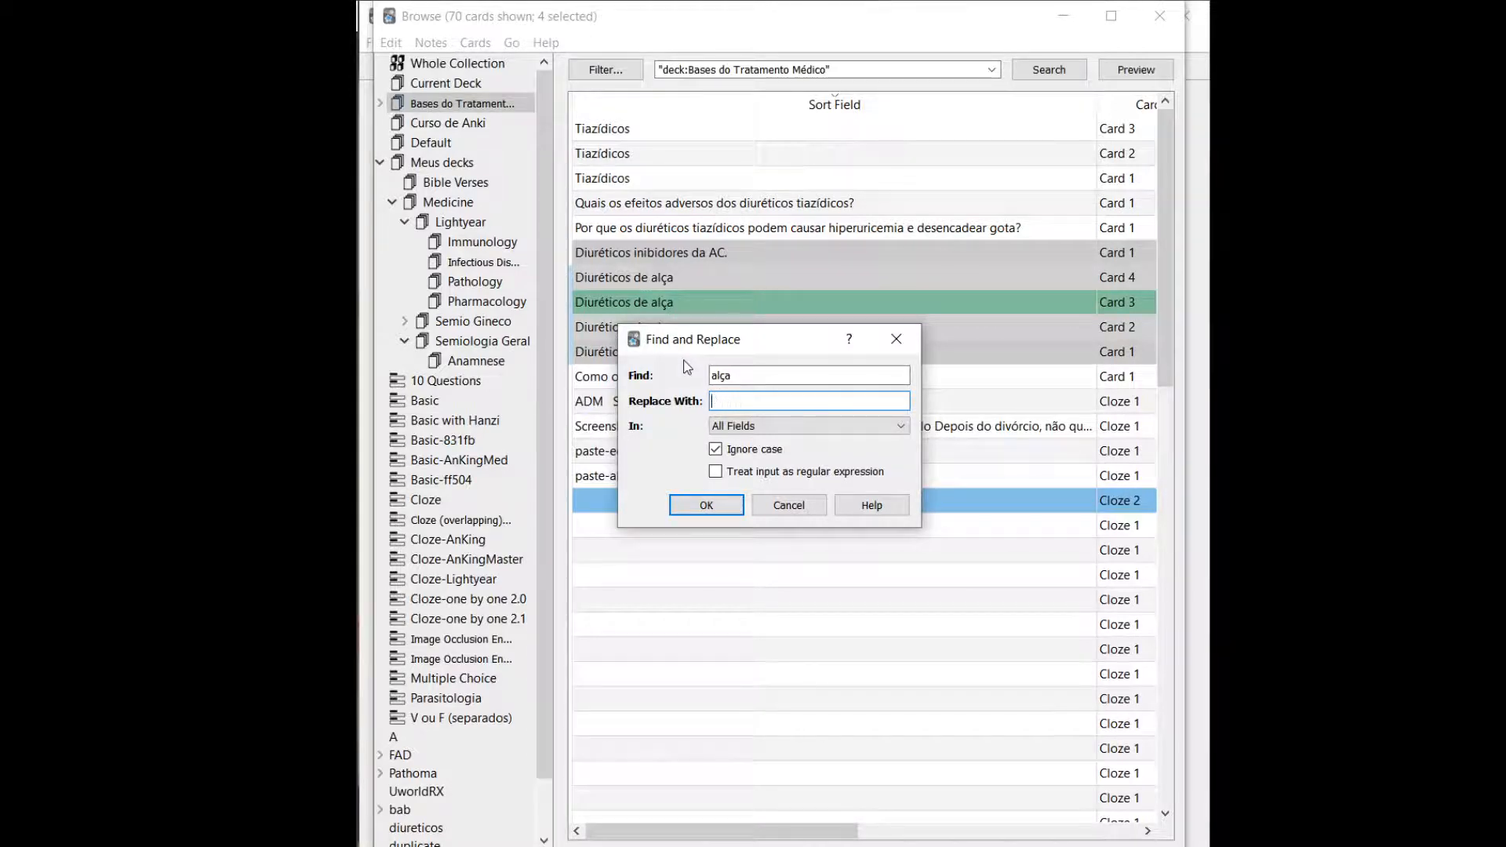
{"action": "type", "text": "alçapão"}
{"action": "left_click", "coordinate": [742, 430]}
{"action": "left_click", "coordinate": [742, 431]}
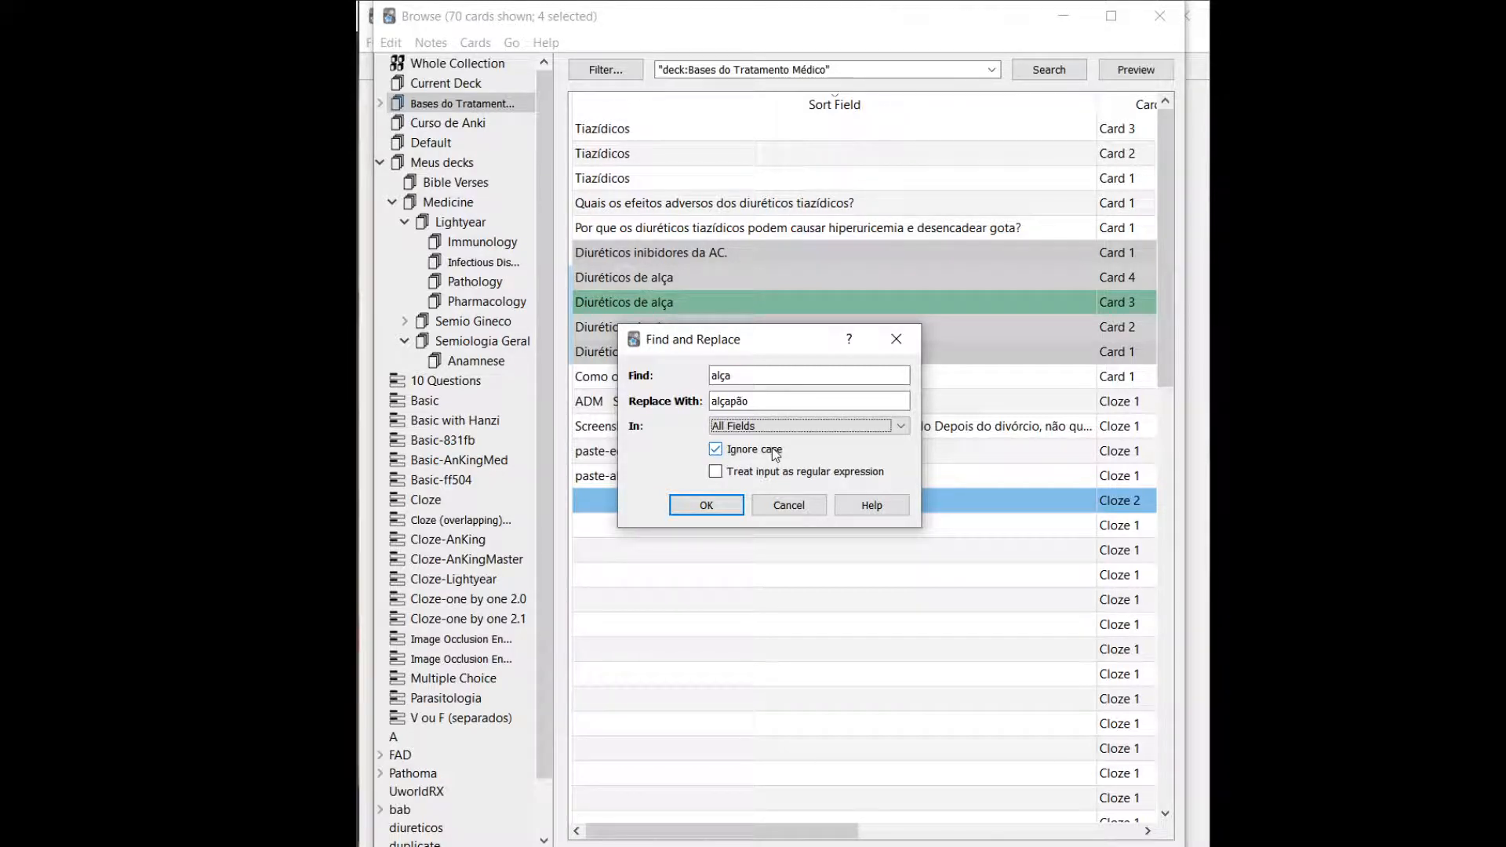
{"action": "left_click", "coordinate": [691, 514]}
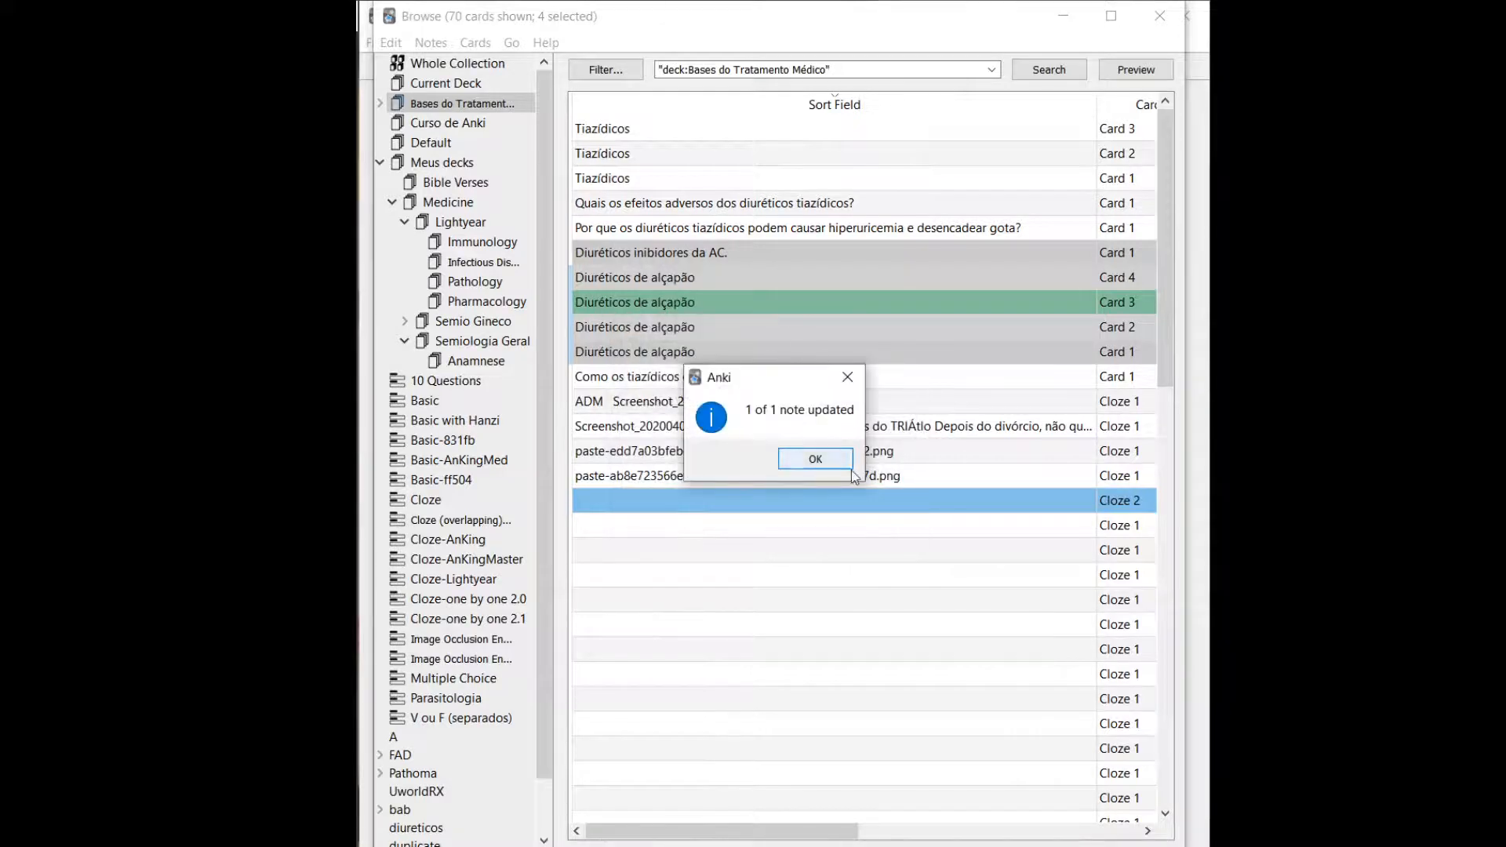
{"action": "left_click", "coordinate": [835, 461]}
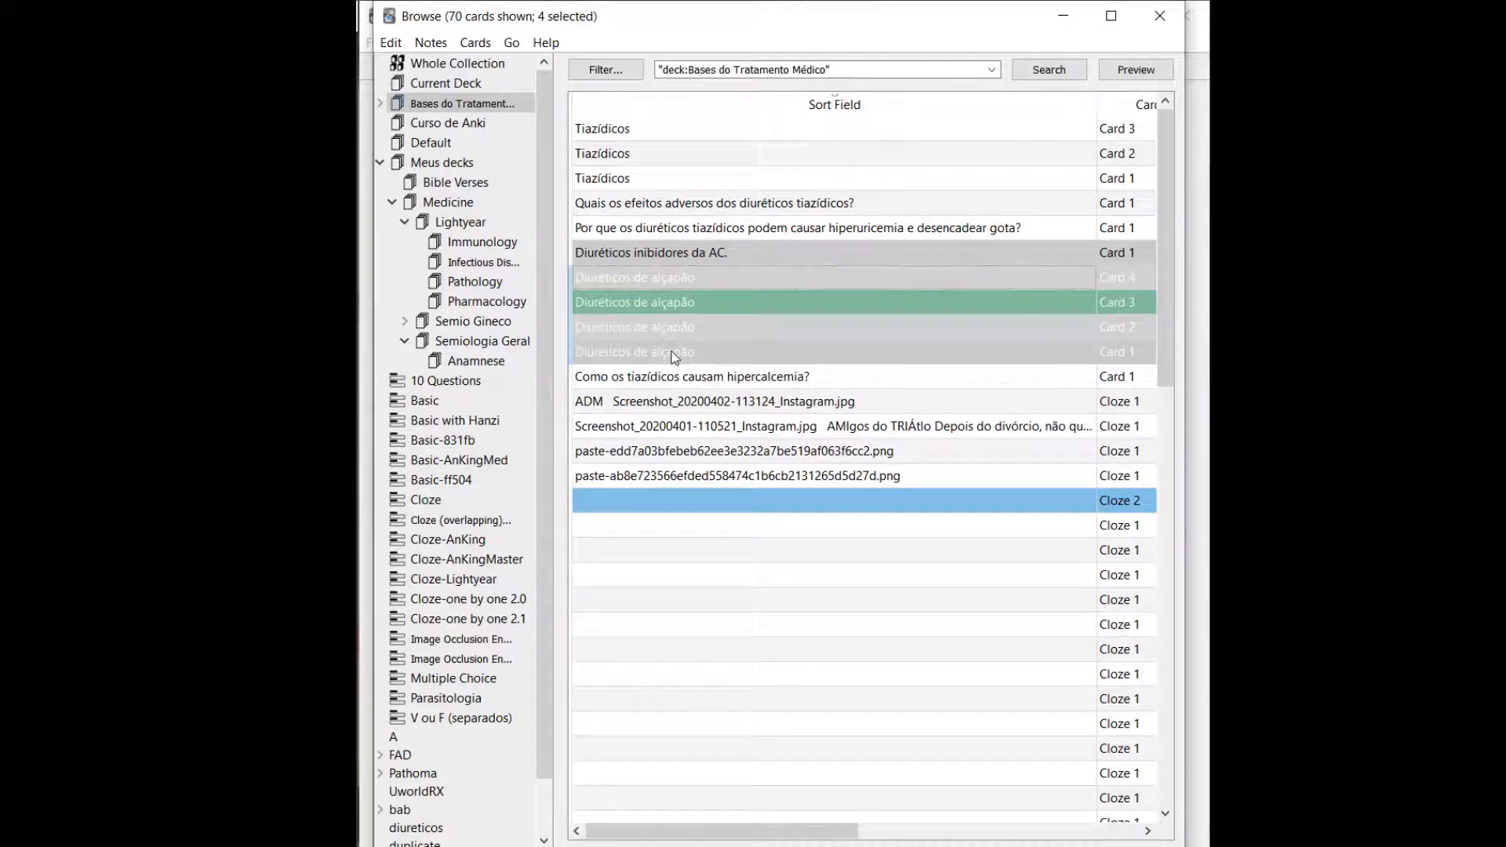
Select all cards in the Bases do Tratamento Médico deck and replace alçapão with alça in all fields.
{"action": "left_click", "coordinate": [692, 275]}
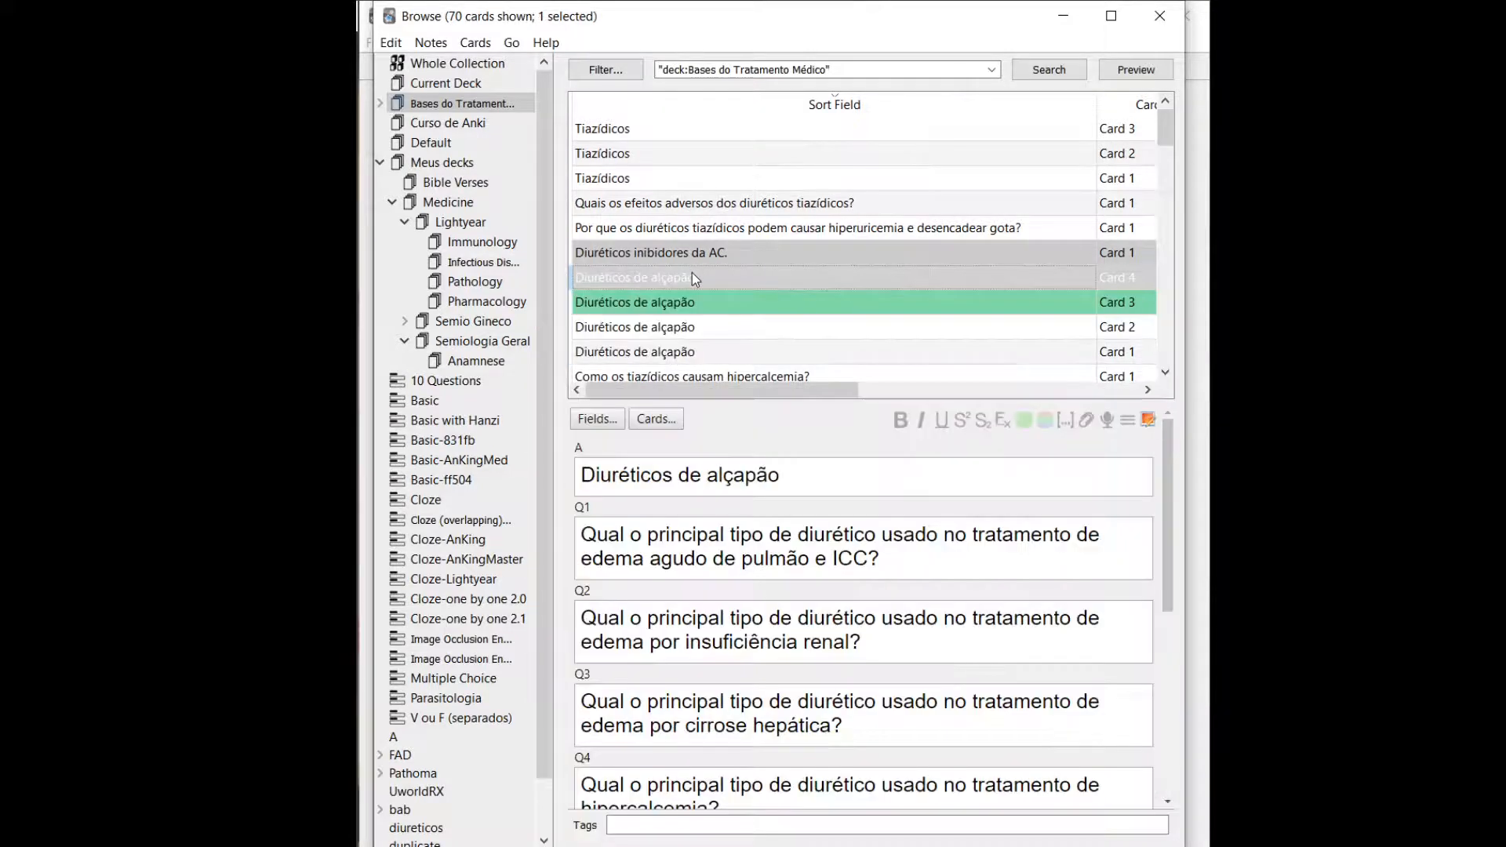
{"action": "key", "text": "shift+Down"}
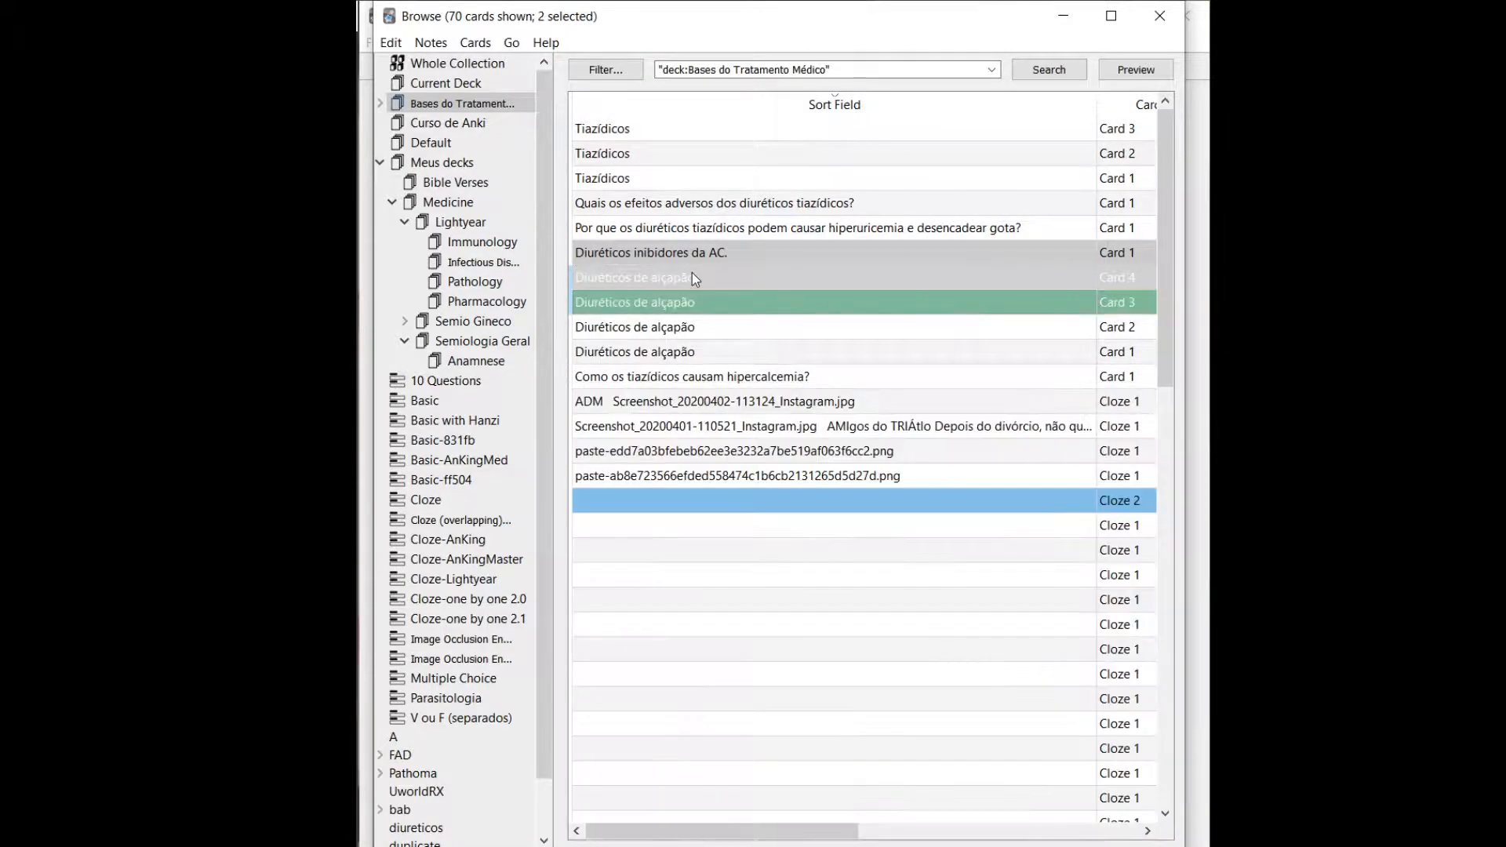
{"action": "key", "text": "ctrl+a"}
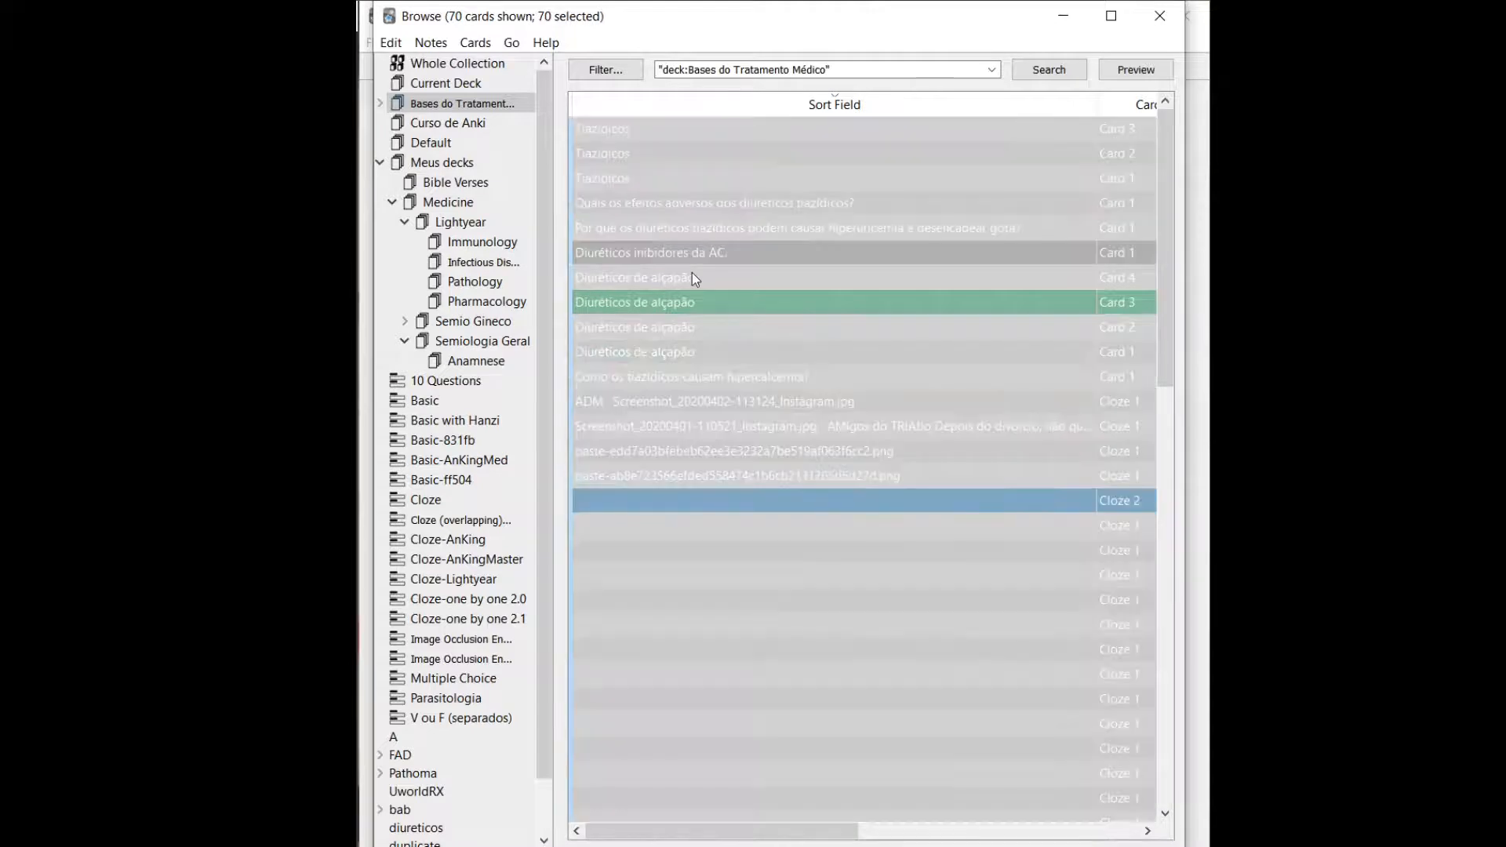
{"action": "left_click", "coordinate": [389, 43]}
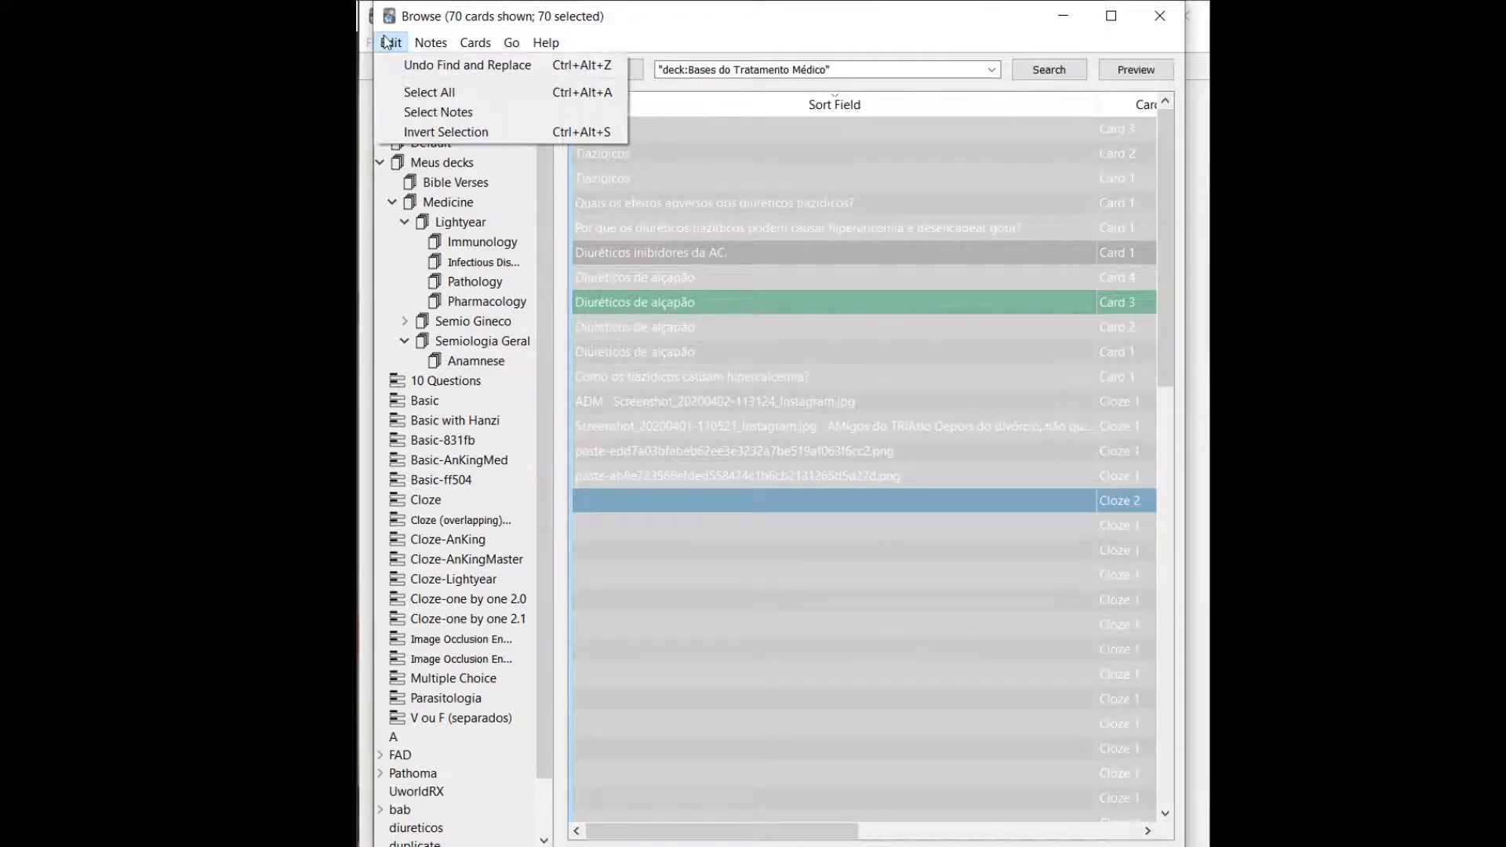
{"action": "mouse_move", "coordinate": [431, 43]}
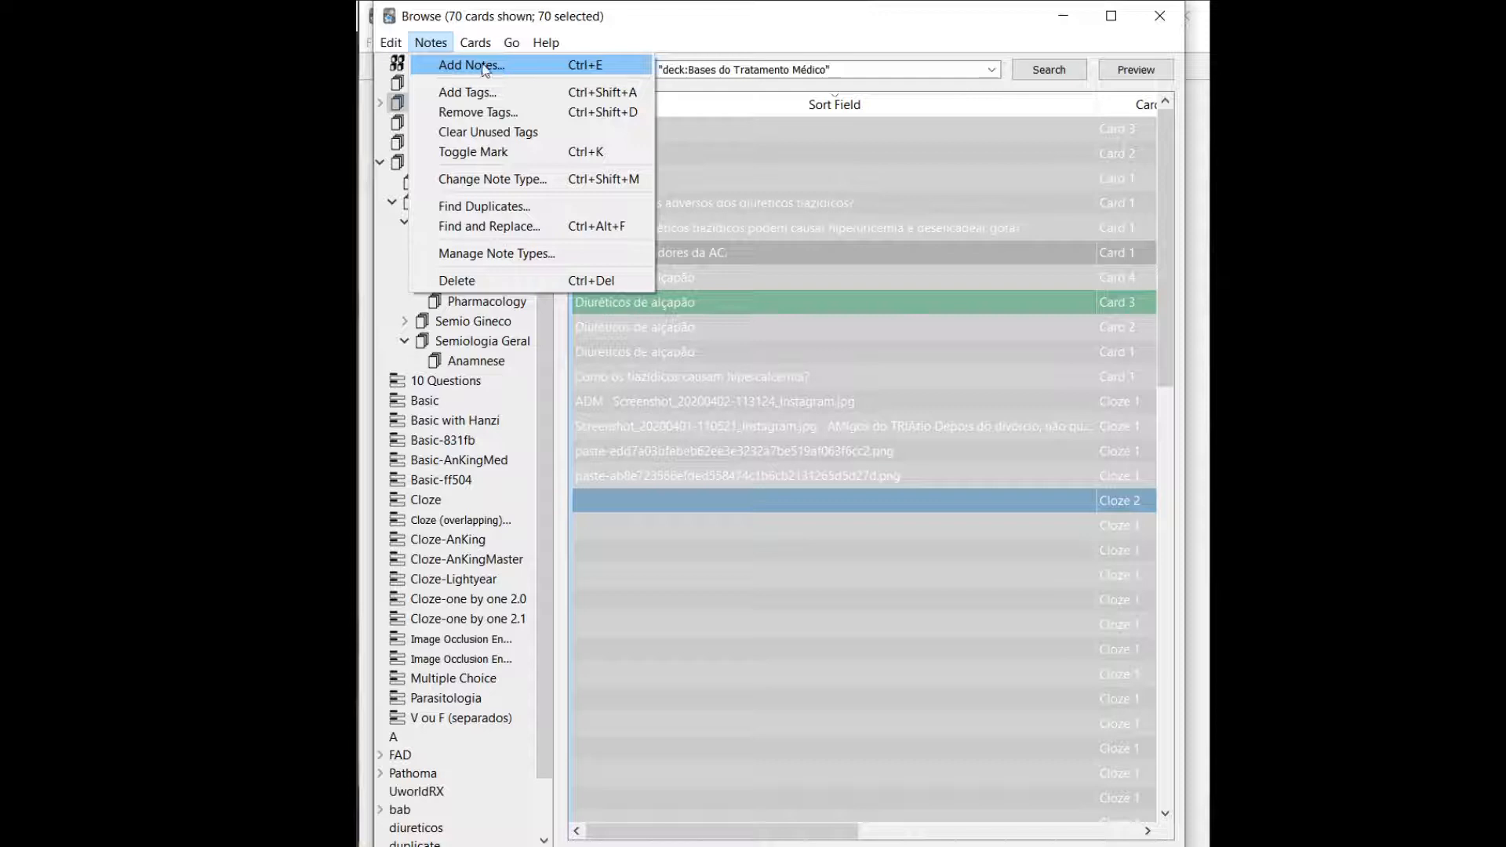
{"action": "left_click", "coordinate": [505, 228]}
{"action": "type", "text": "alçapão"}
{"action": "key", "text": "Tab"}
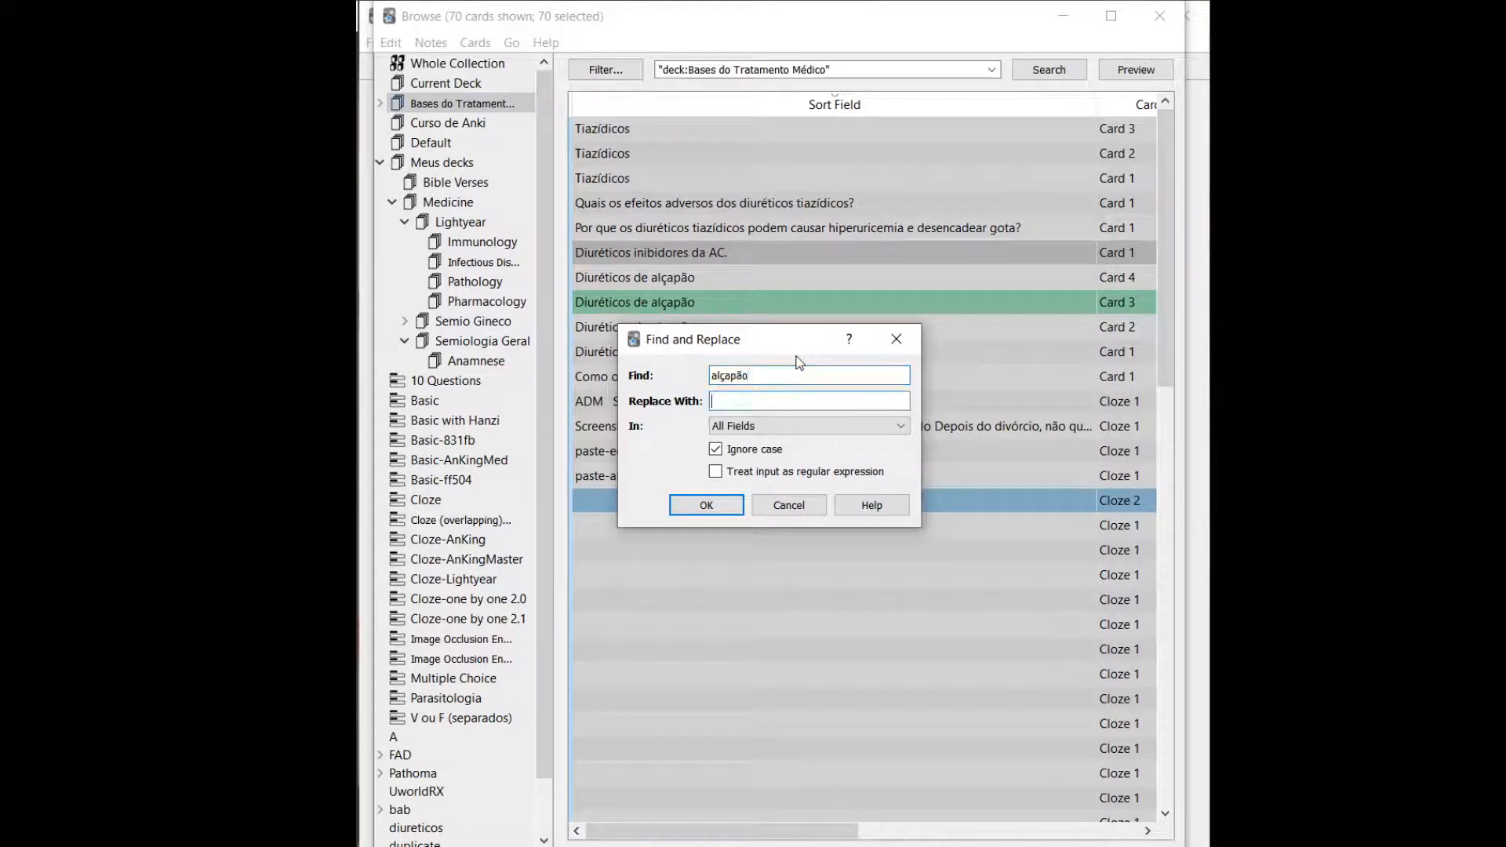
{"action": "type", "text": "alça"}
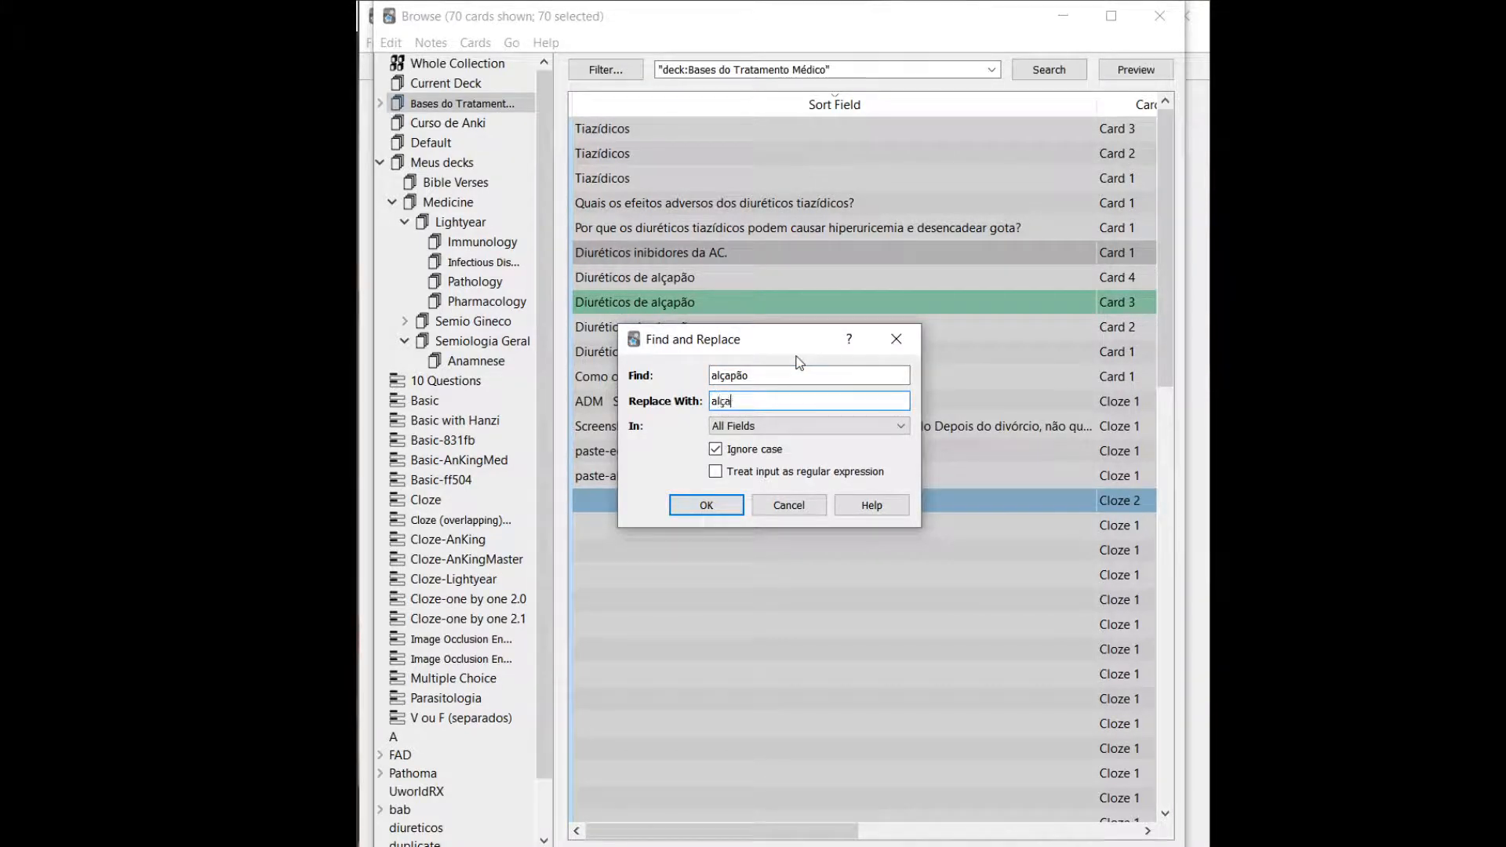
{"action": "key", "text": "Return"}
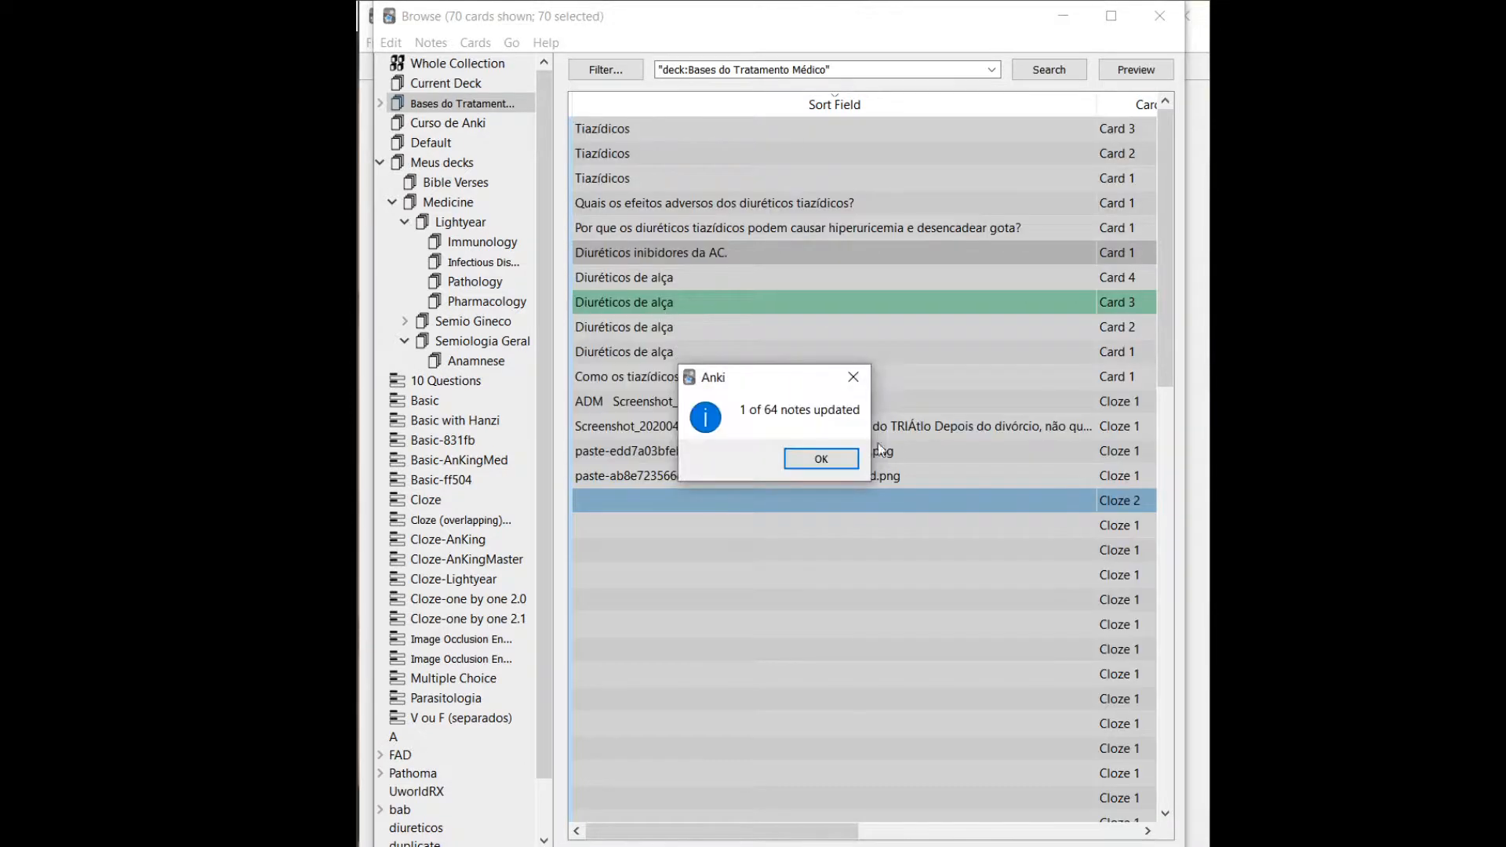
Dismiss the replacement summary and inspect the Diuréticos de alça Card 4 and the Diuréticos inibidores da AC. card.
{"action": "key", "text": "Return"}
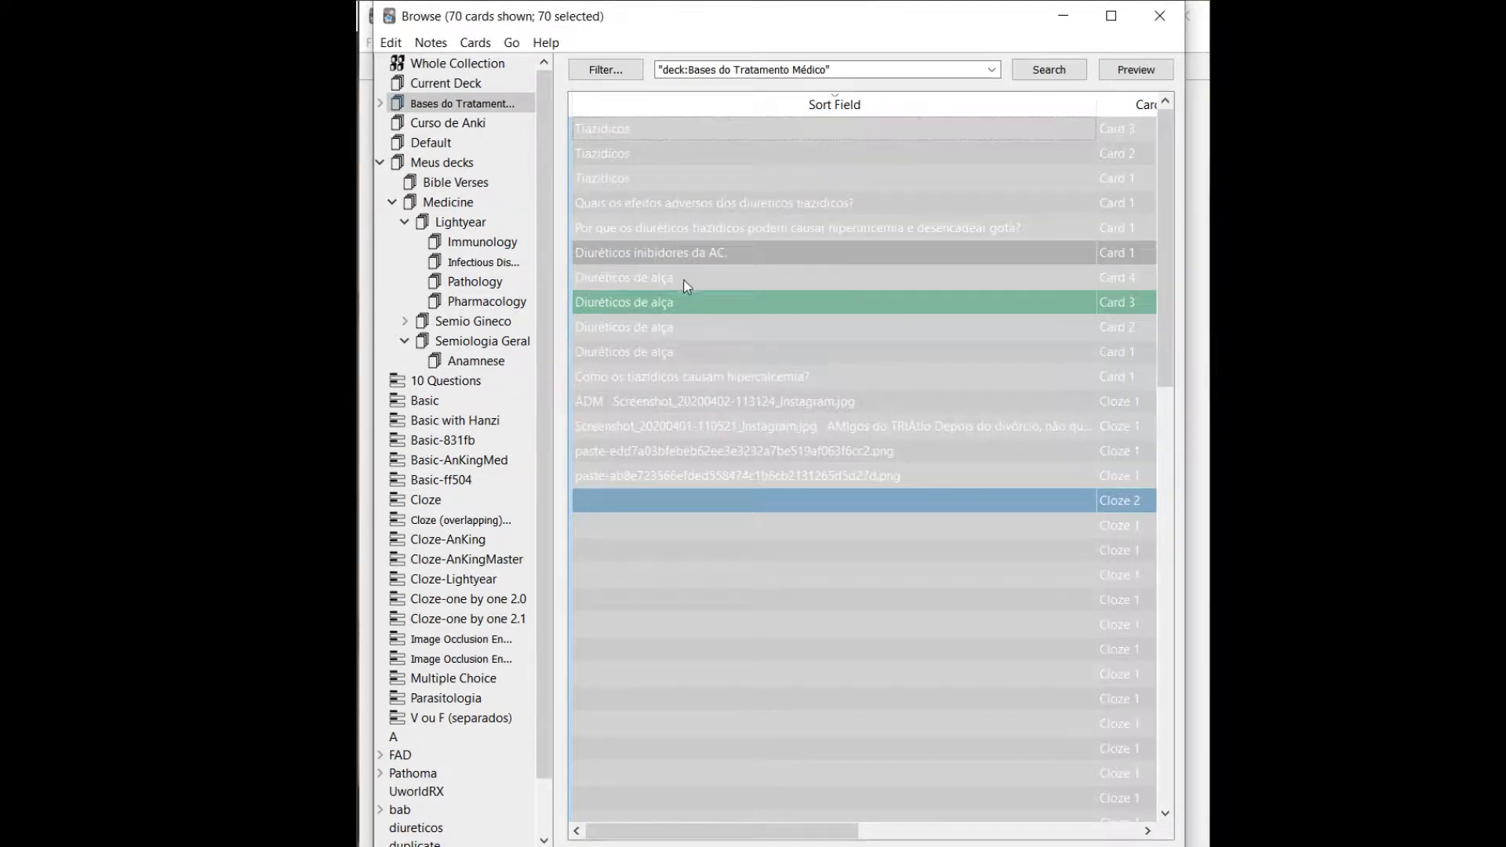
{"action": "left_click", "coordinate": [688, 282]}
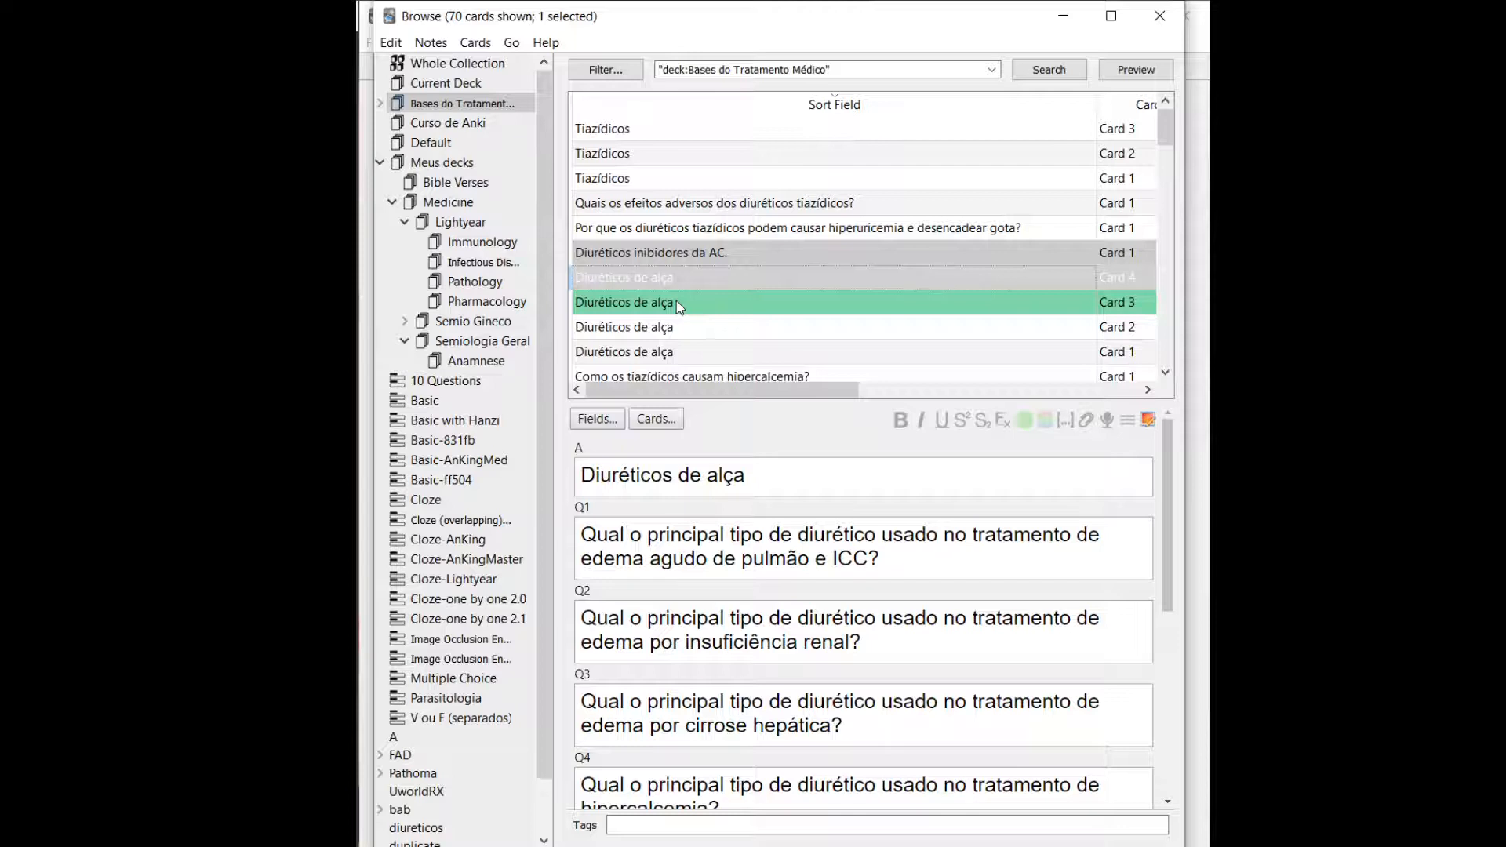
{"action": "left_click", "coordinate": [662, 252]}
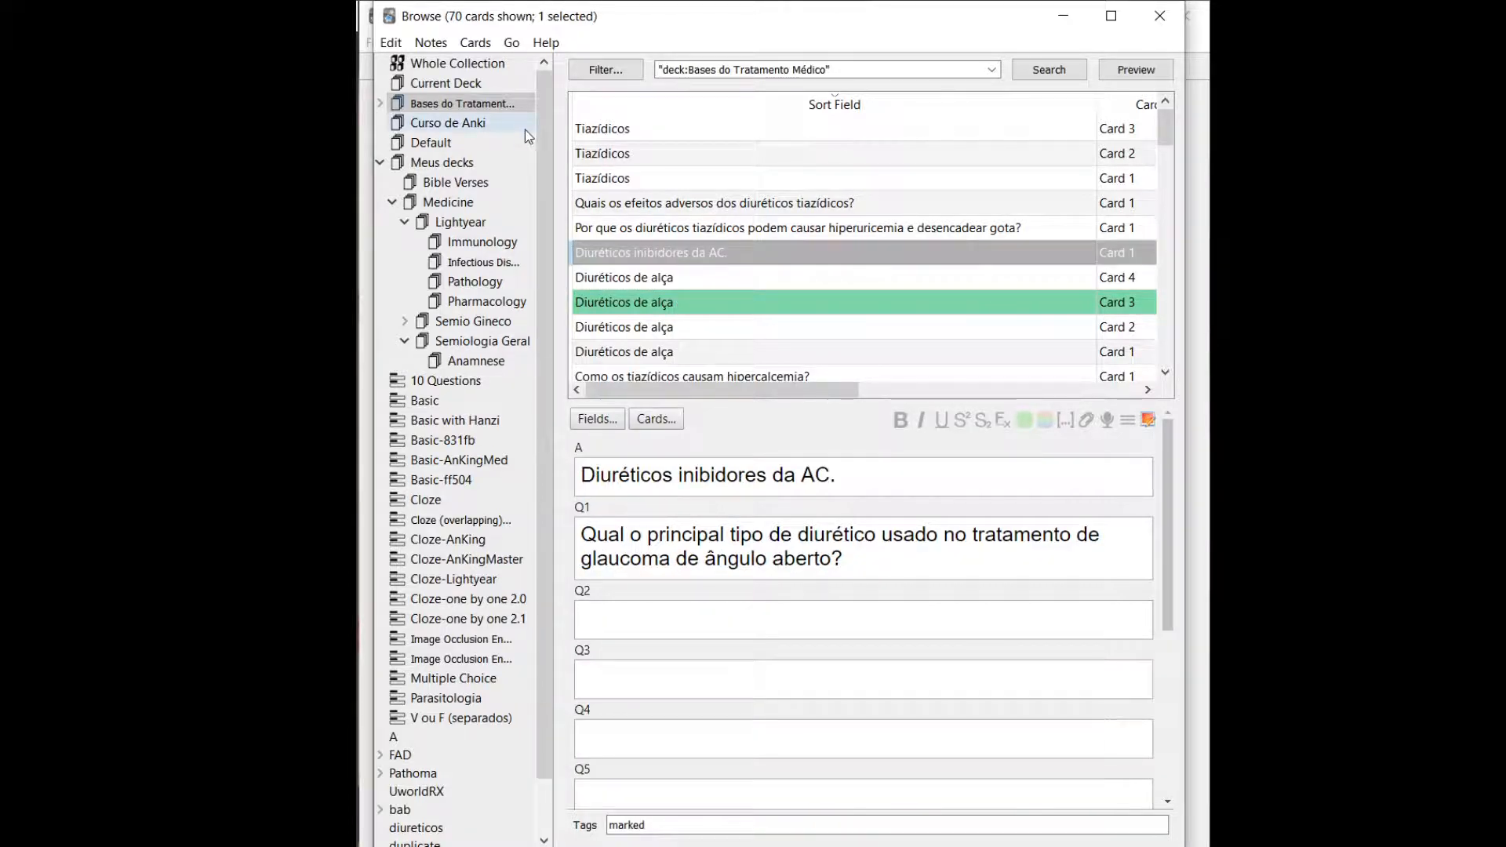
Select all cards in the Bases do Tratamento Médico deck and search for duplicate notes in the Back field.
{"action": "key", "text": "ctrl+alt+a"}
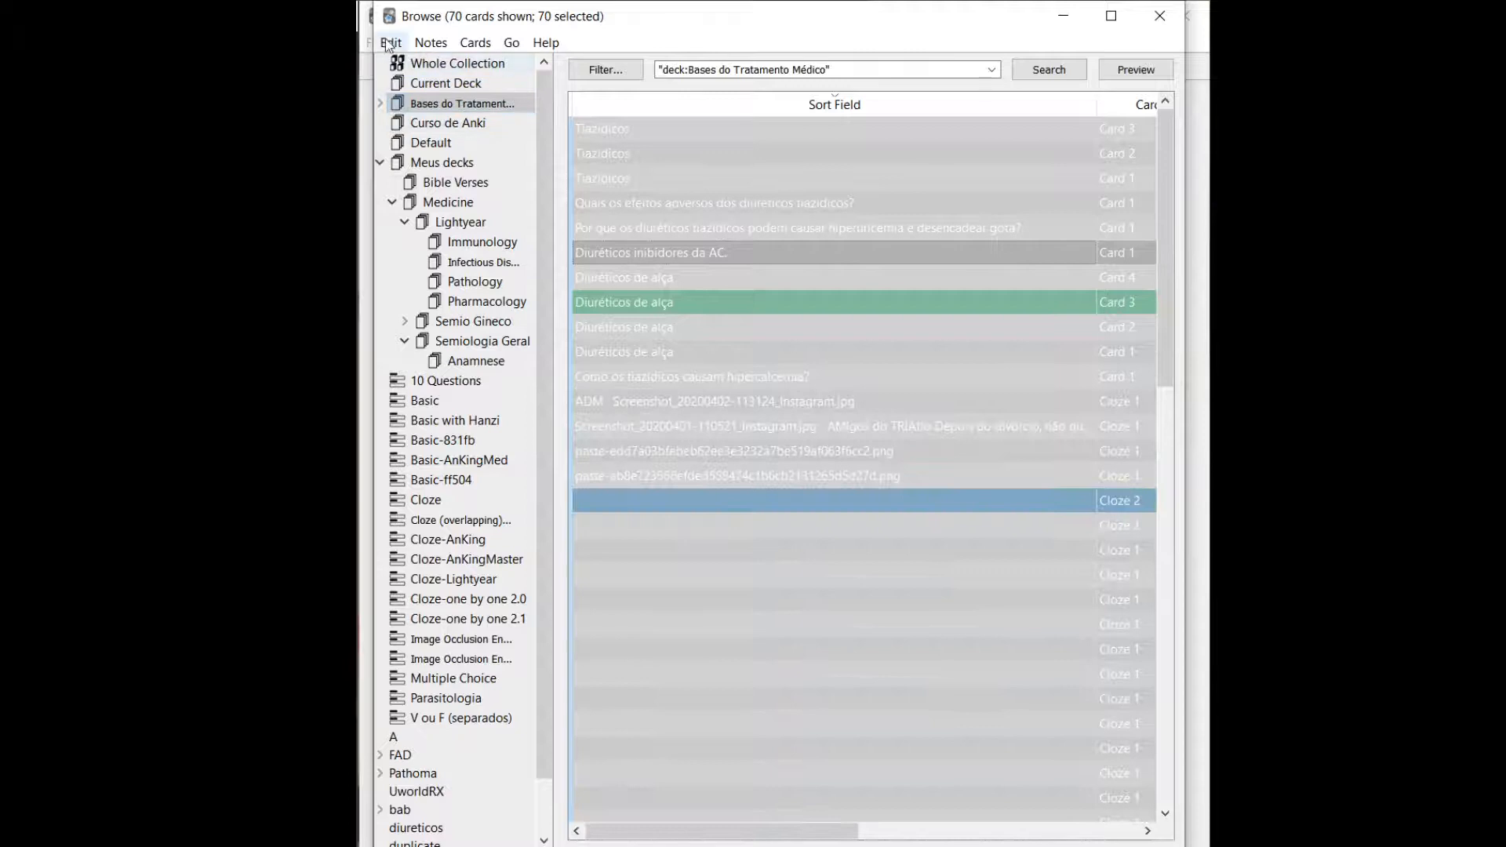
{"action": "left_click", "coordinate": [417, 44]}
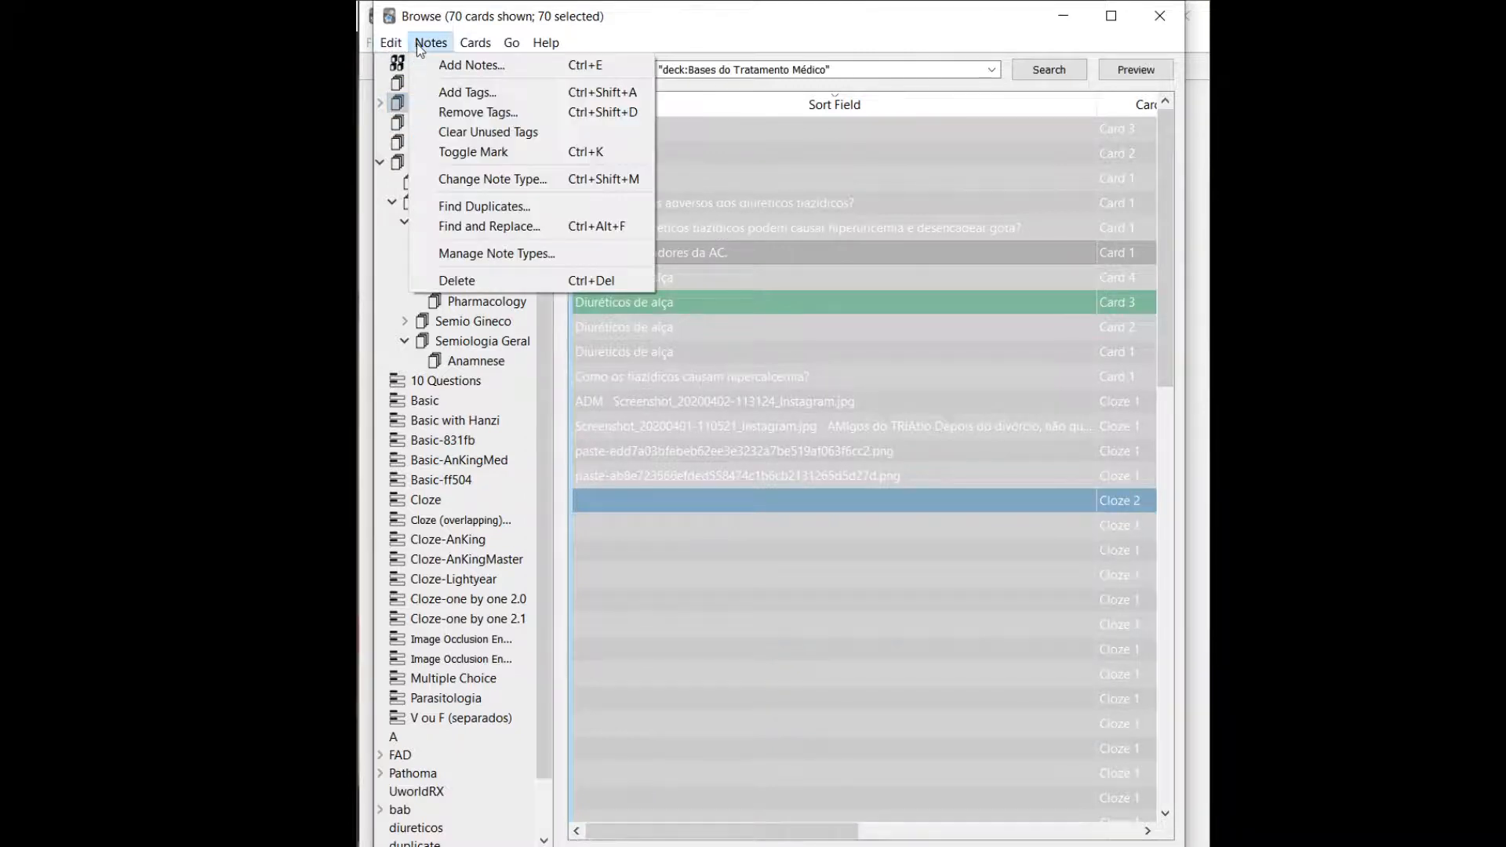
{"action": "left_click", "coordinate": [479, 207]}
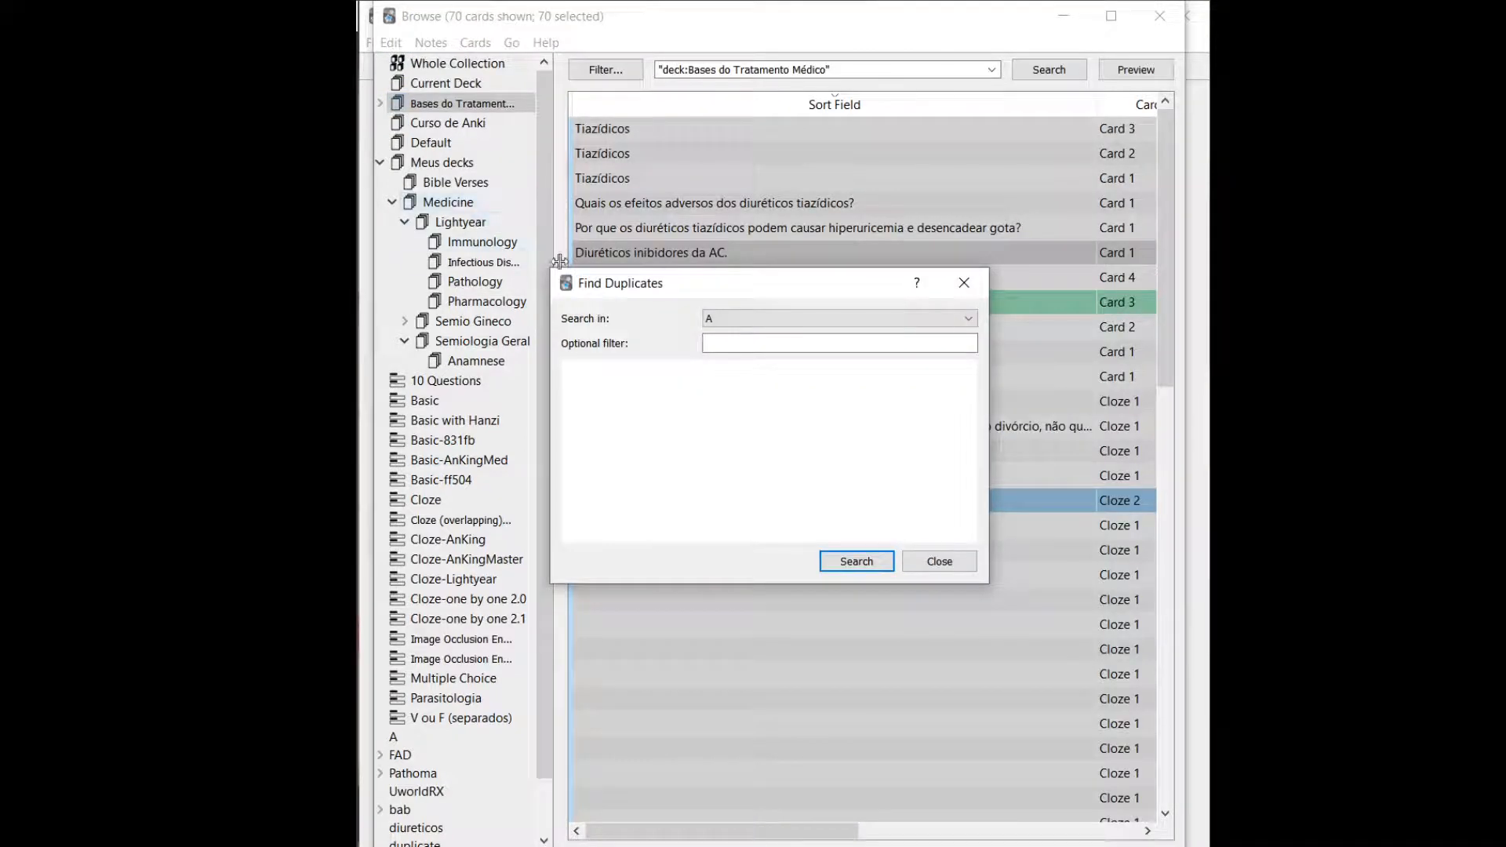
{"action": "left_click", "coordinate": [709, 321]}
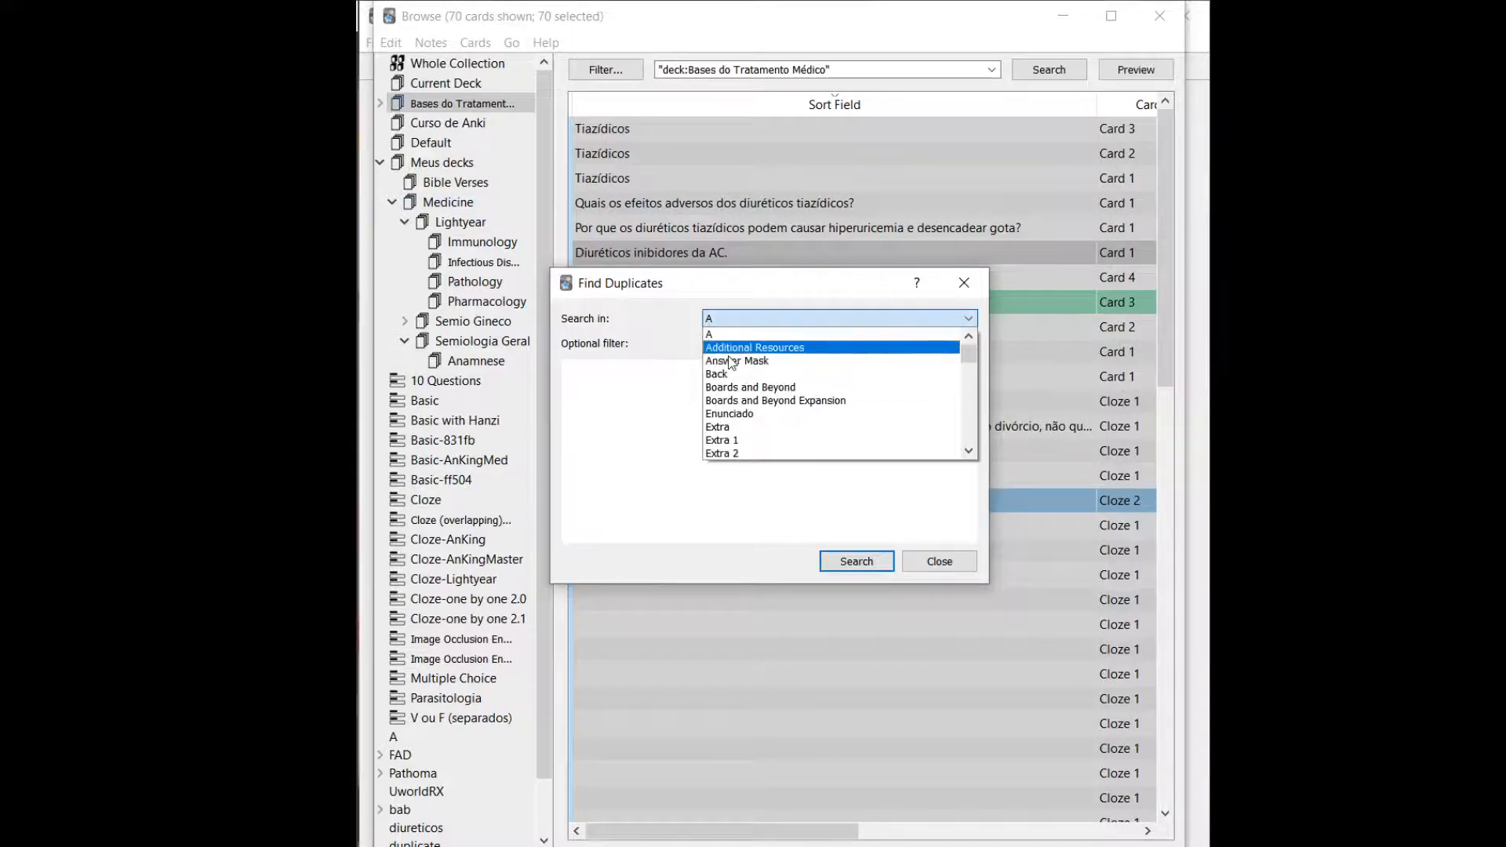
{"action": "left_click", "coordinate": [732, 375]}
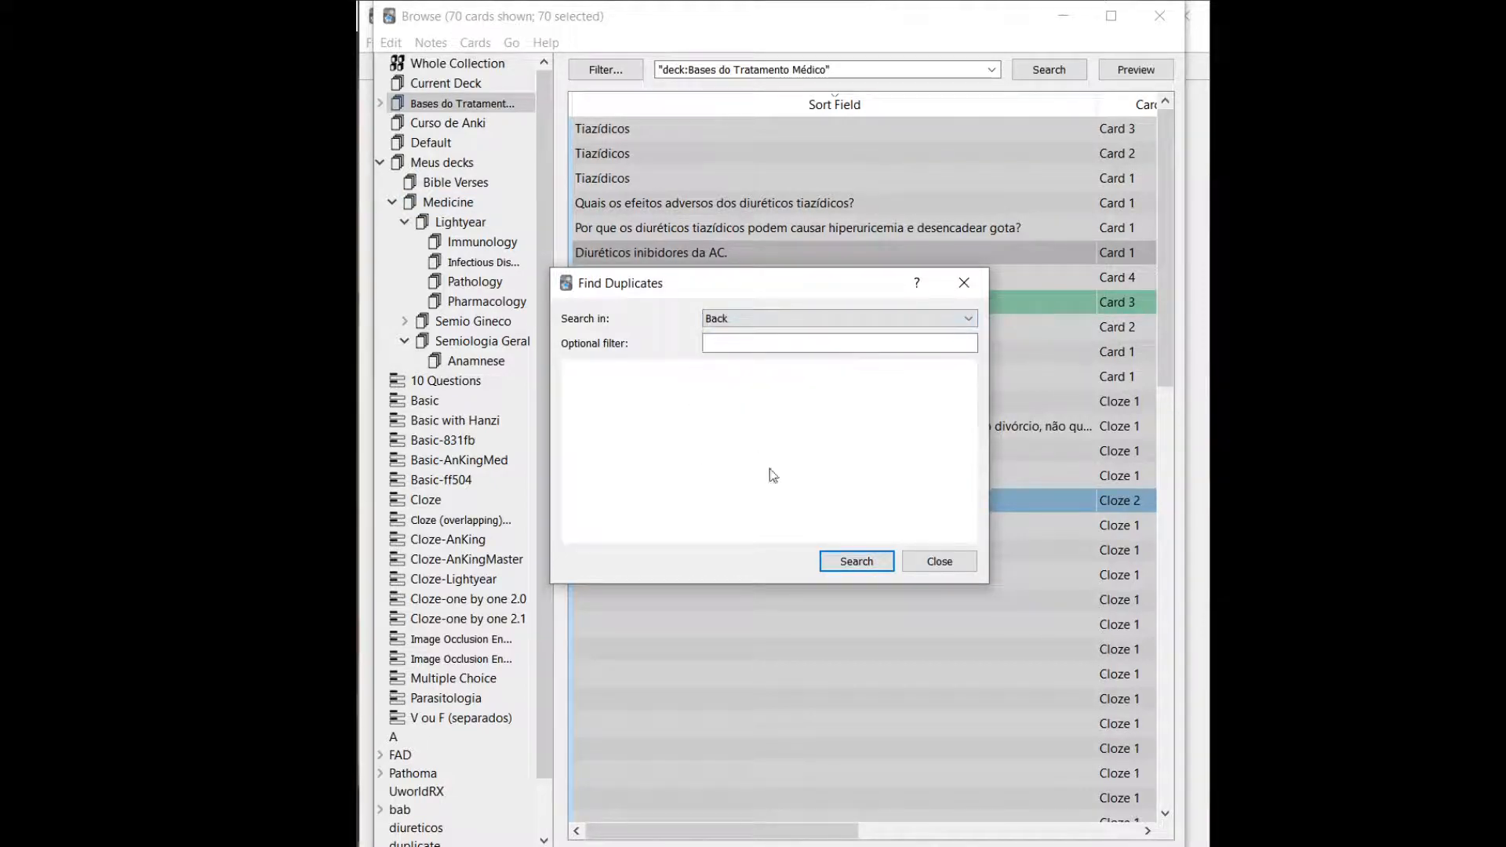
{"action": "left_click", "coordinate": [846, 564]}
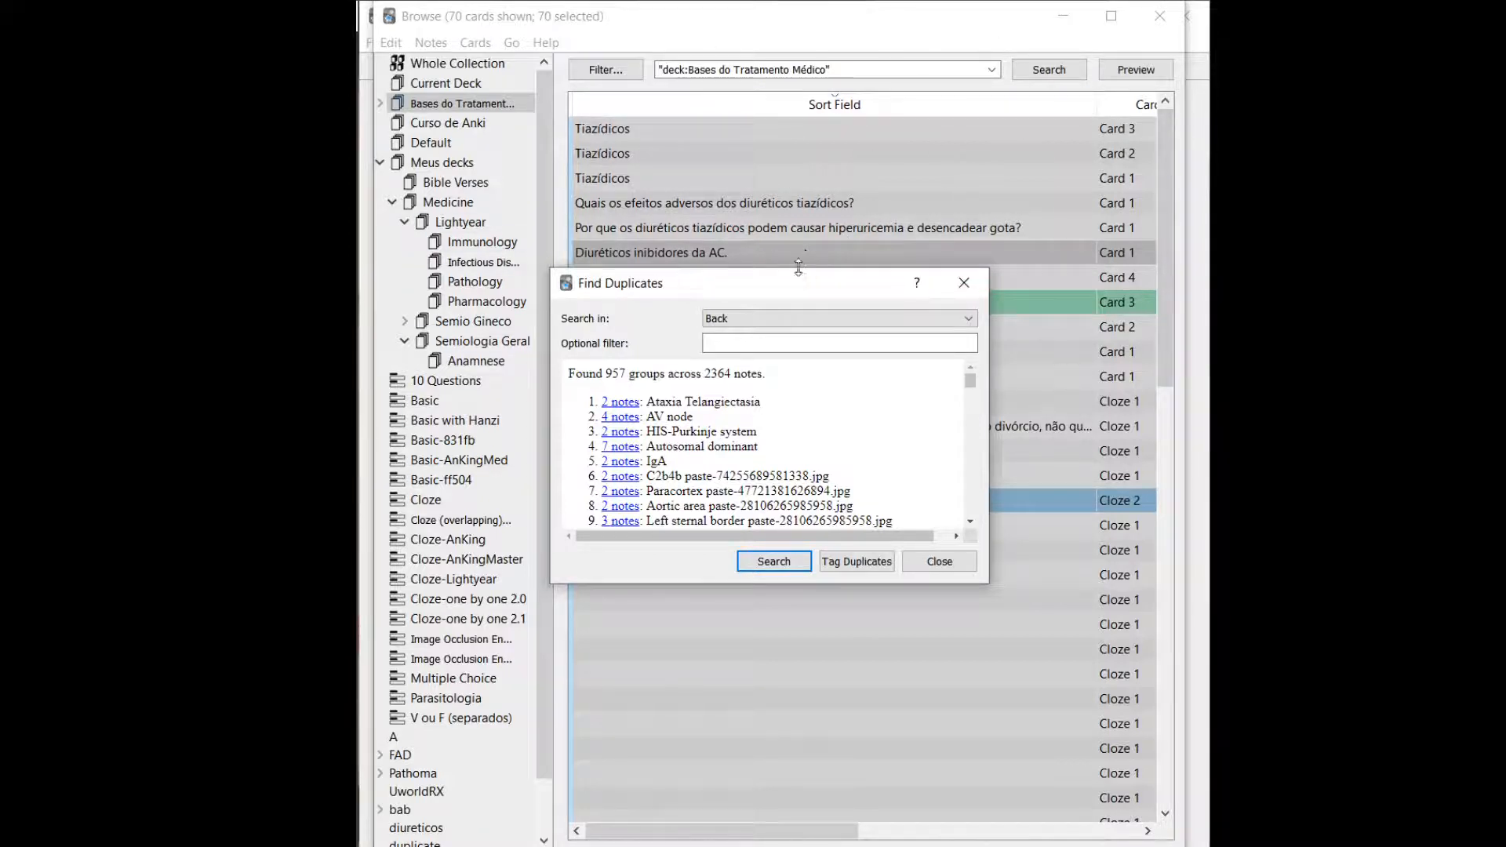
List the AV node duplicate group in the browser and close Find Duplicates.
{"action": "left_click", "coordinate": [731, 345]}
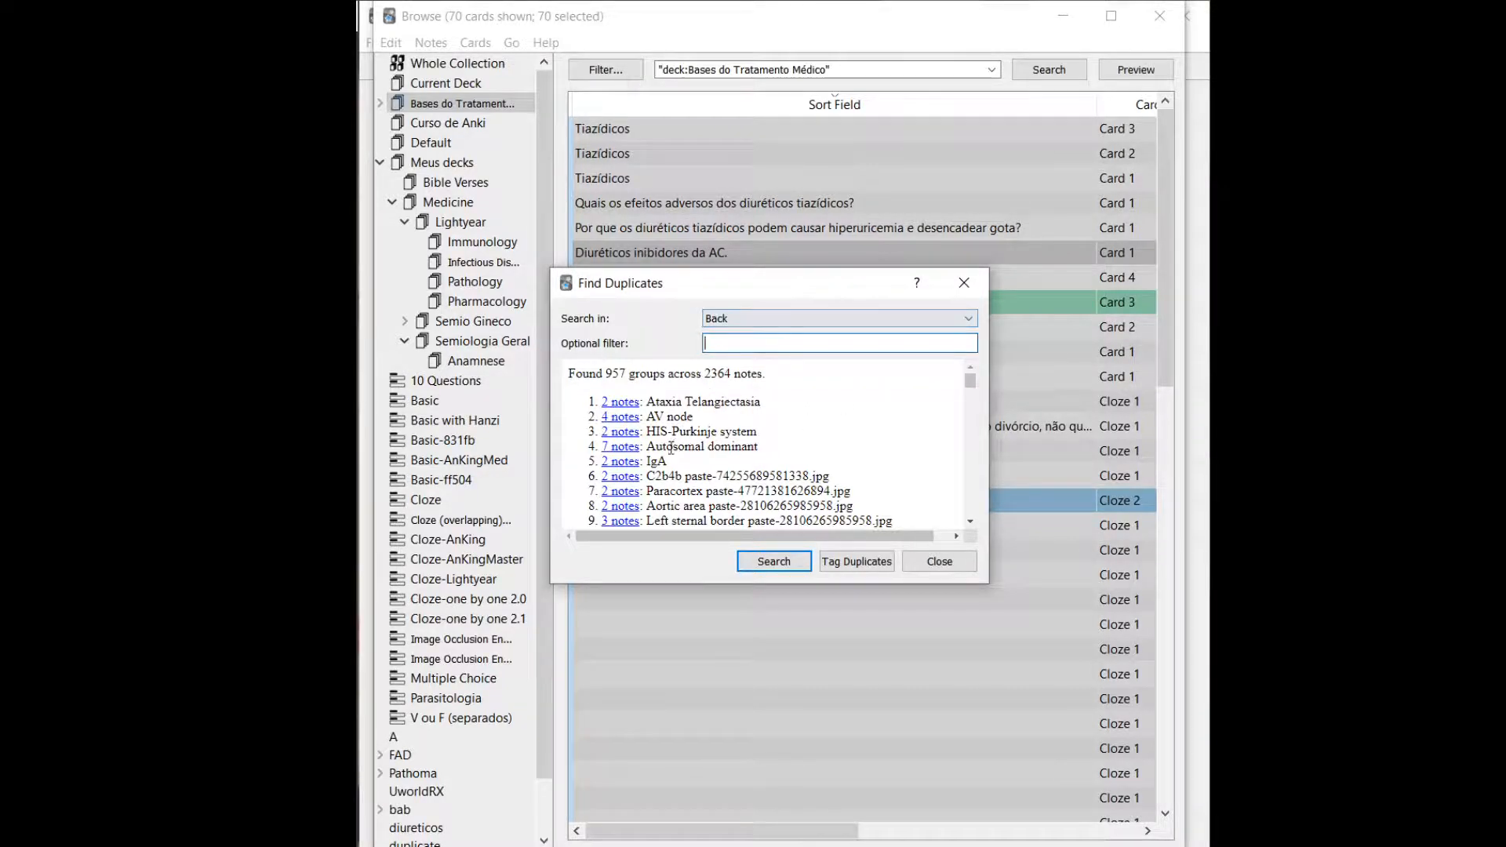
{"action": "left_click", "coordinate": [625, 416]}
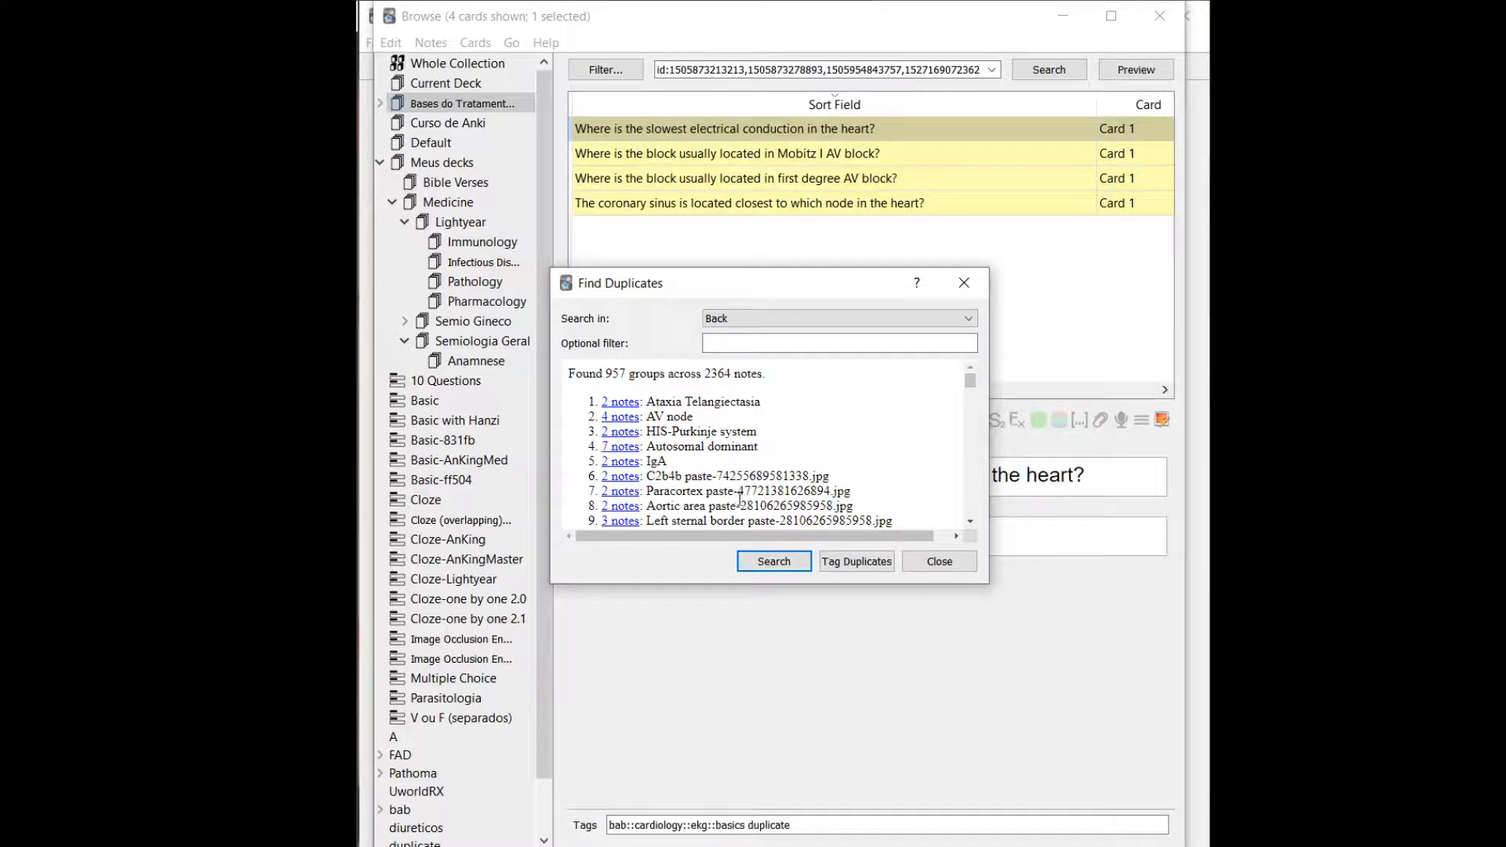
{"action": "left_click", "coordinate": [964, 283]}
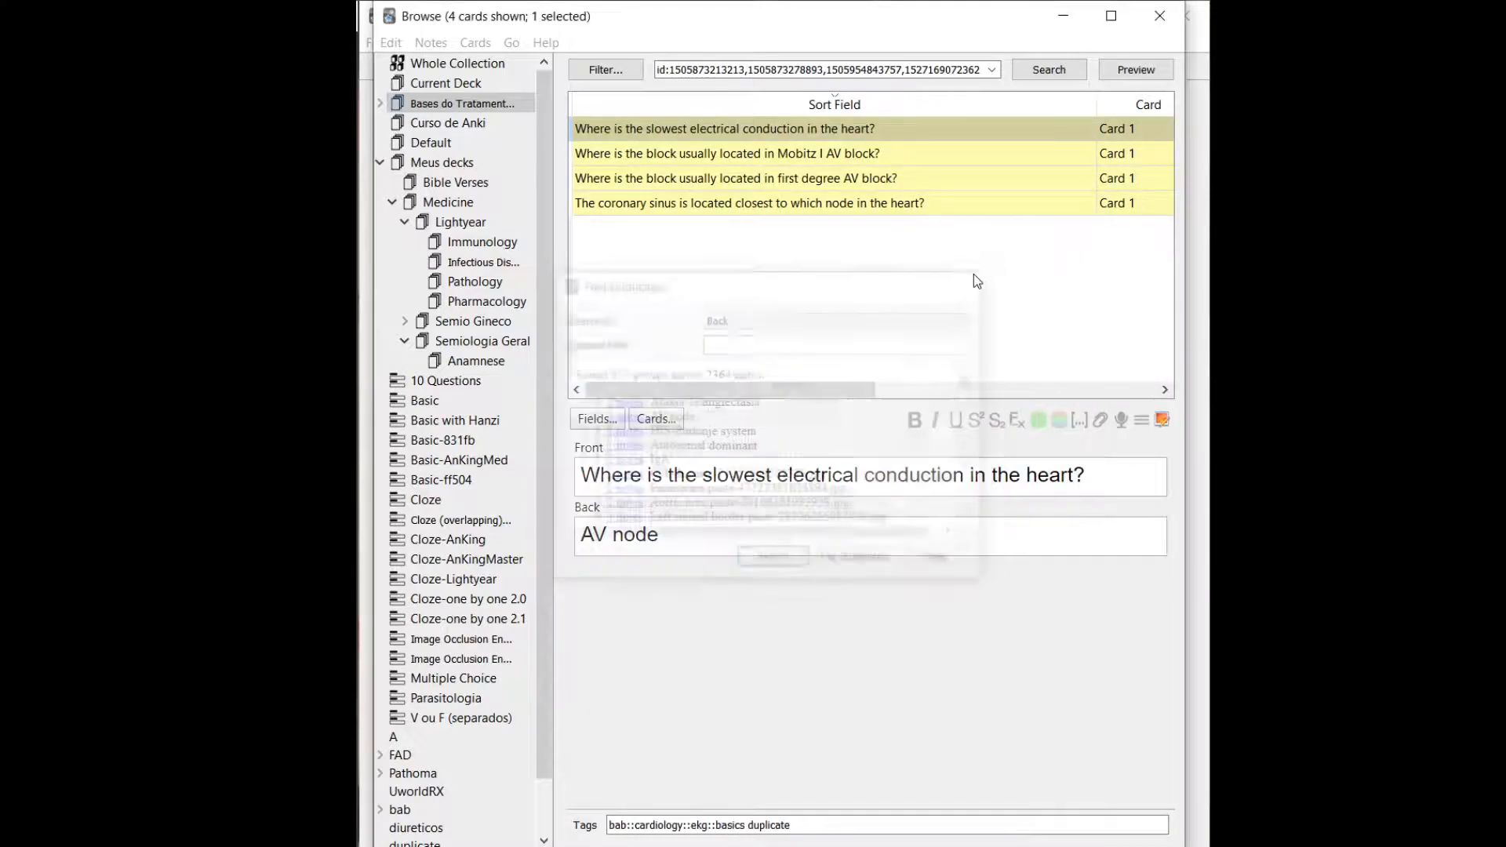
Look through the listed AV node duplicates to compare their fronts and backs, ending on the slowest electrical conduction card.
{"action": "left_click", "coordinate": [886, 205]}
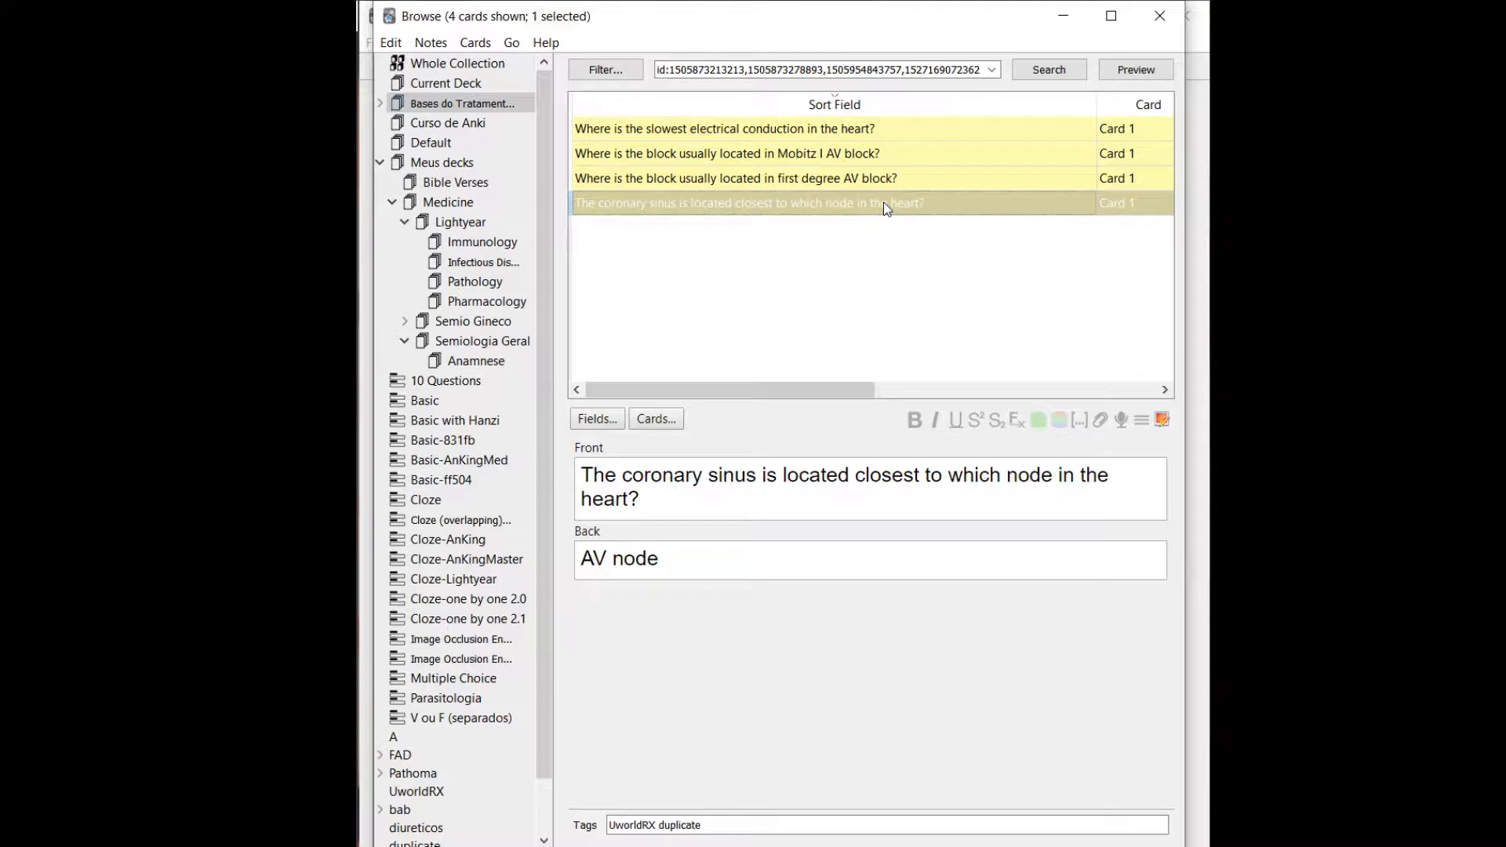
{"action": "key", "text": "Up"}
{"action": "key", "text": "Up"}
{"action": "key", "text": "Up"}
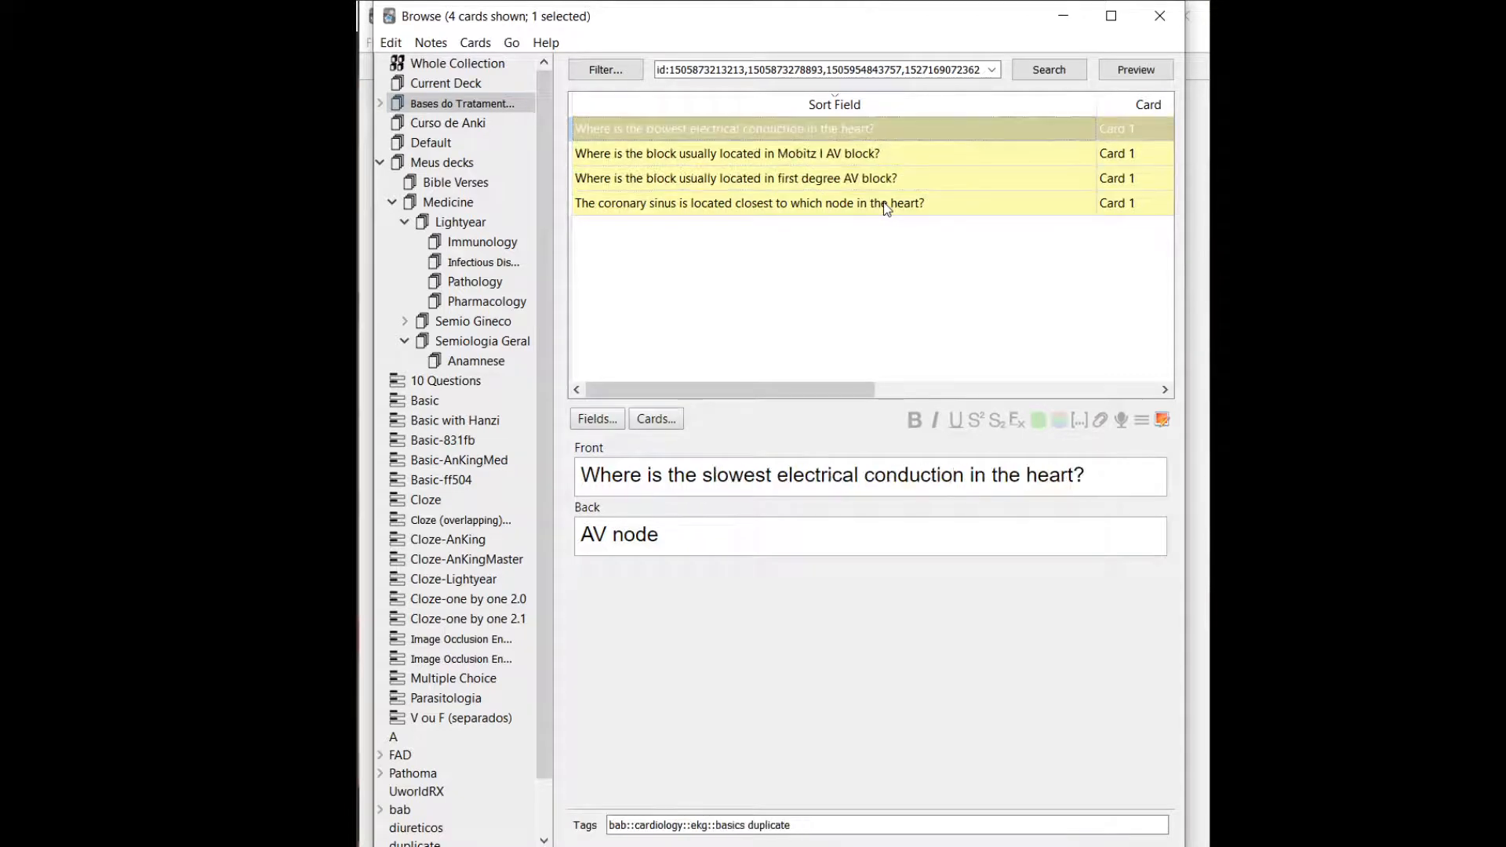
{"action": "key", "text": "Down"}
{"action": "key", "text": "Down"}
{"action": "key", "text": "Down"}
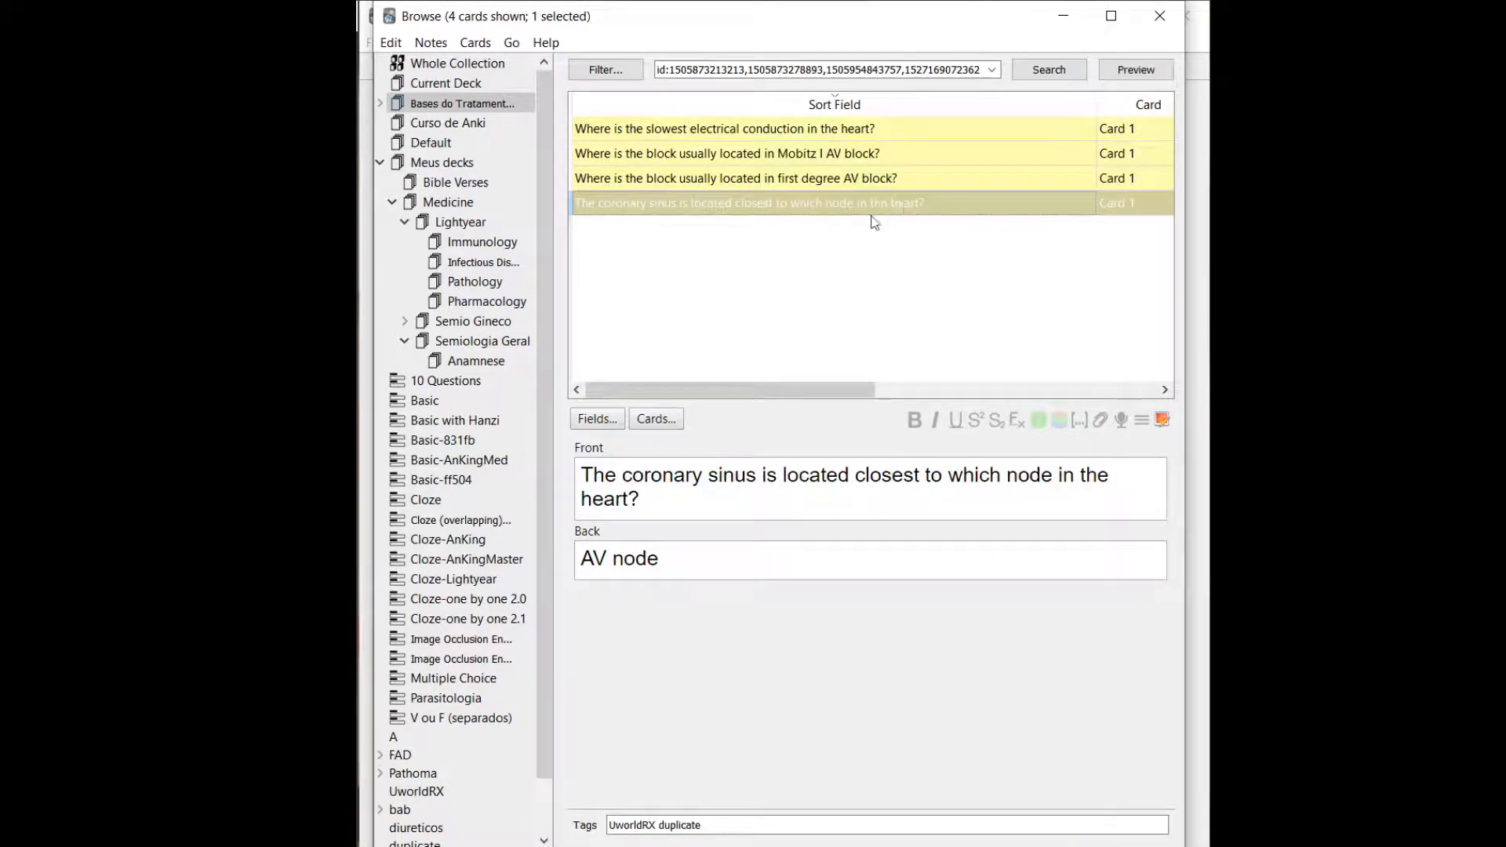
{"action": "left_click", "coordinate": [828, 179]}
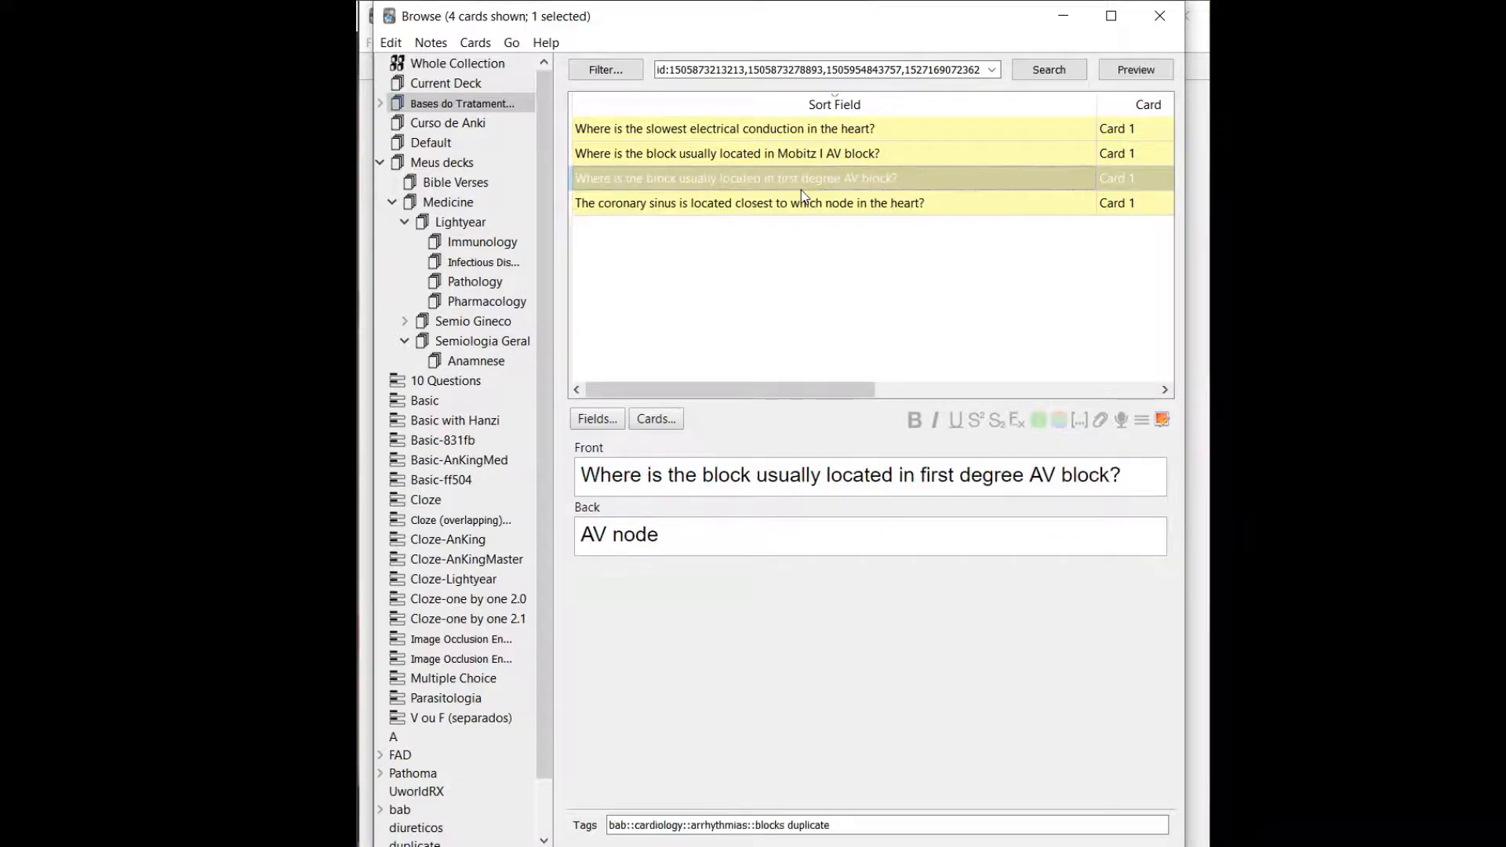
{"action": "left_click", "coordinate": [788, 134]}
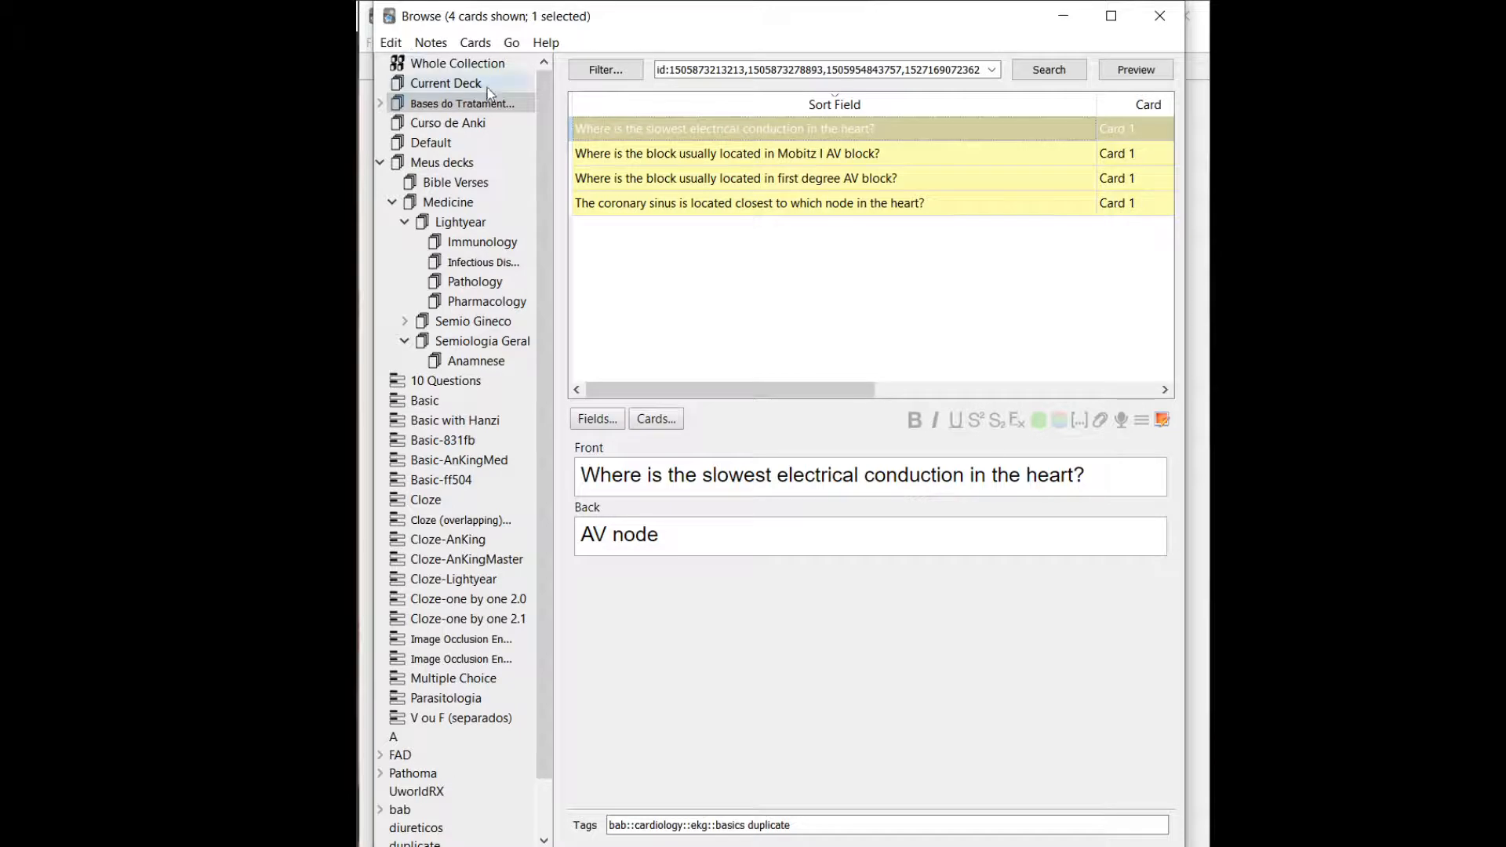
Find duplicate notes by the Back field again, tag all the duplicates, and close the dialog.
{"action": "left_click", "coordinate": [429, 46]}
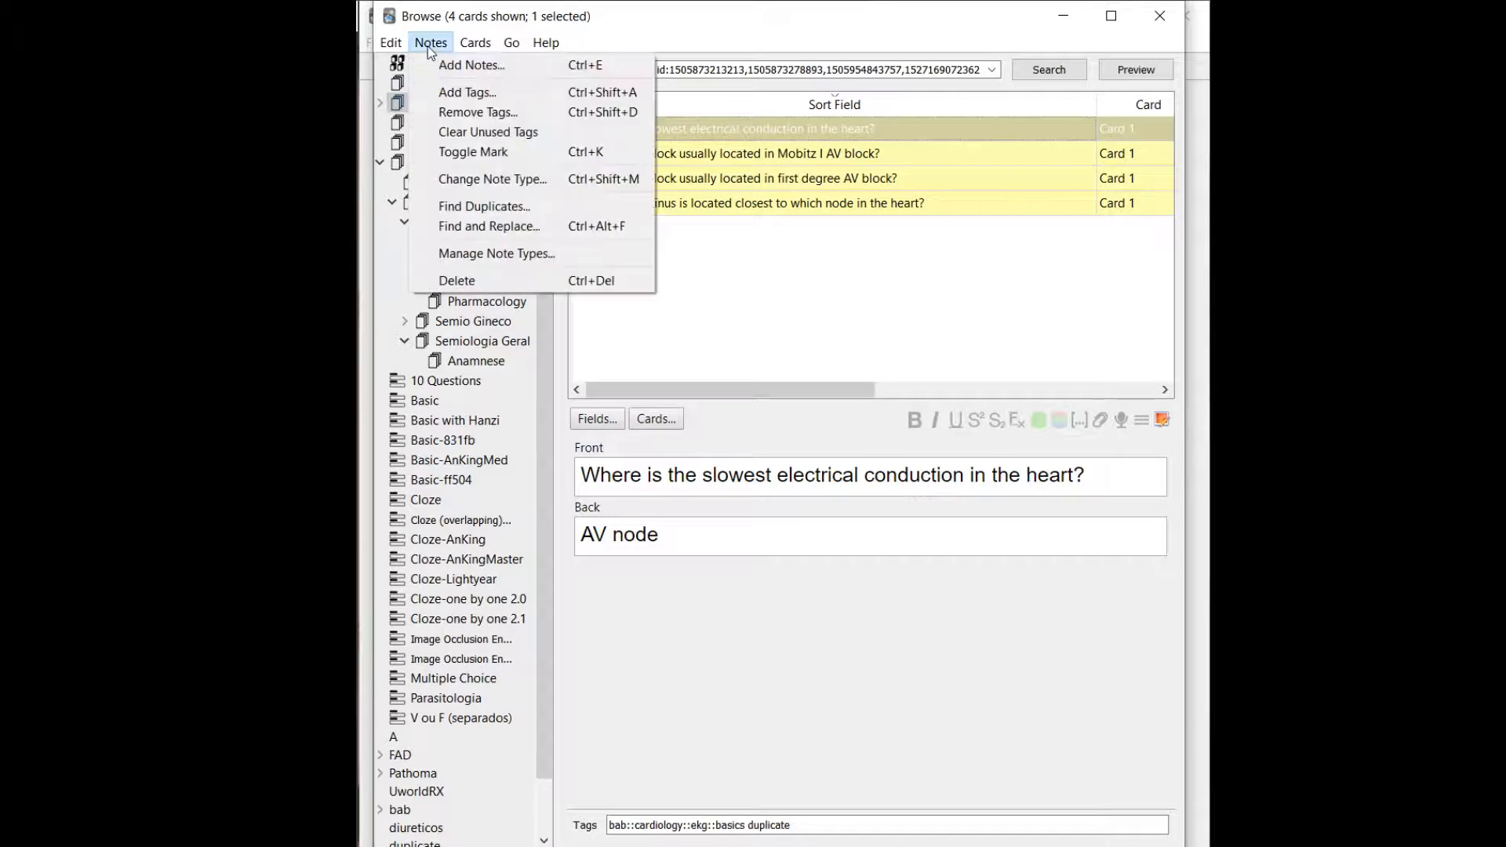
{"action": "left_click", "coordinate": [515, 209]}
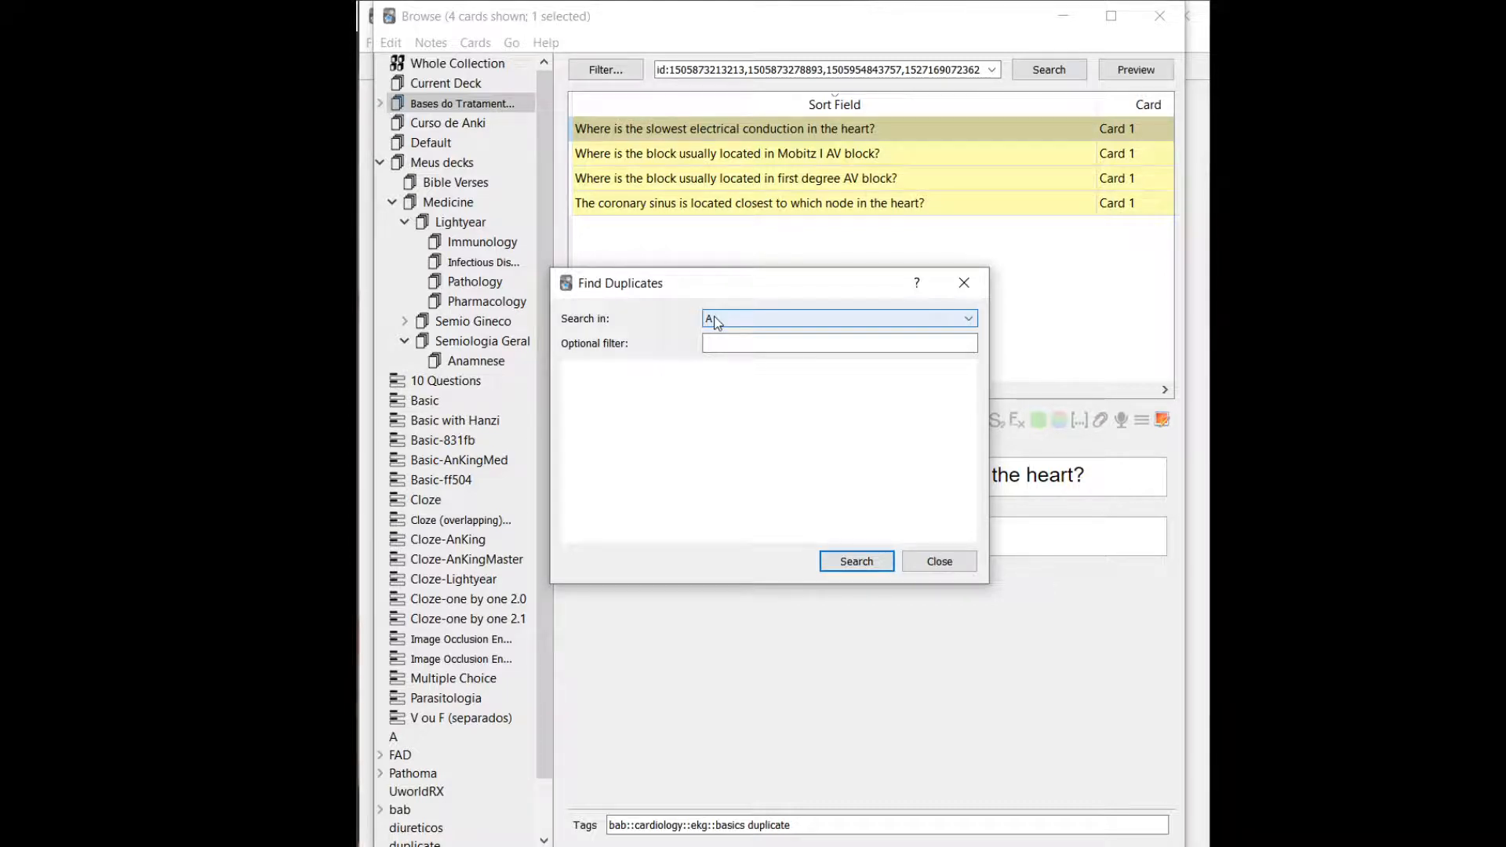
{"action": "left_click", "coordinate": [714, 323]}
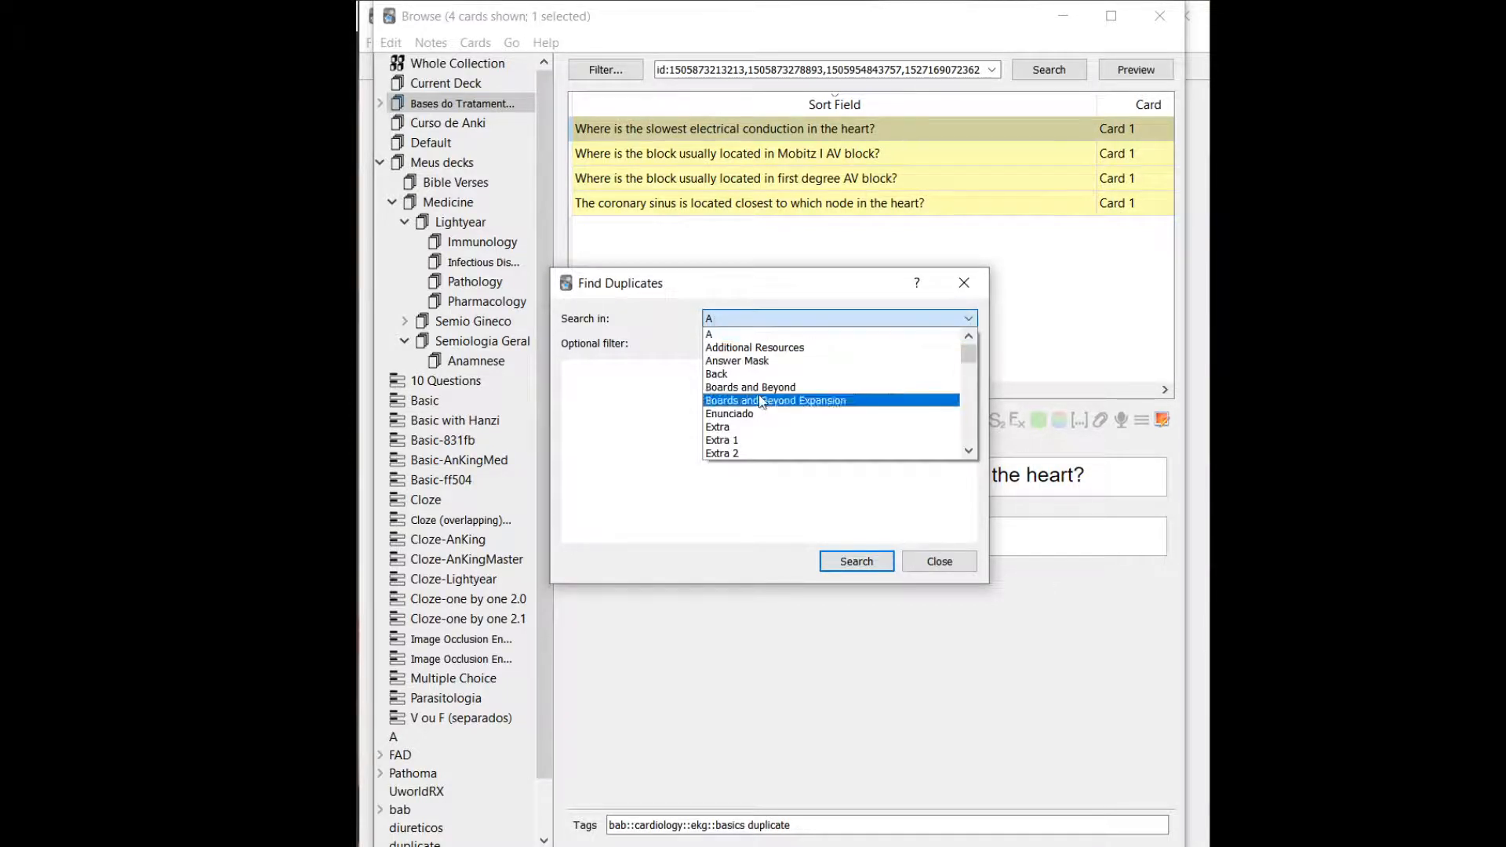
{"action": "left_click", "coordinate": [747, 375]}
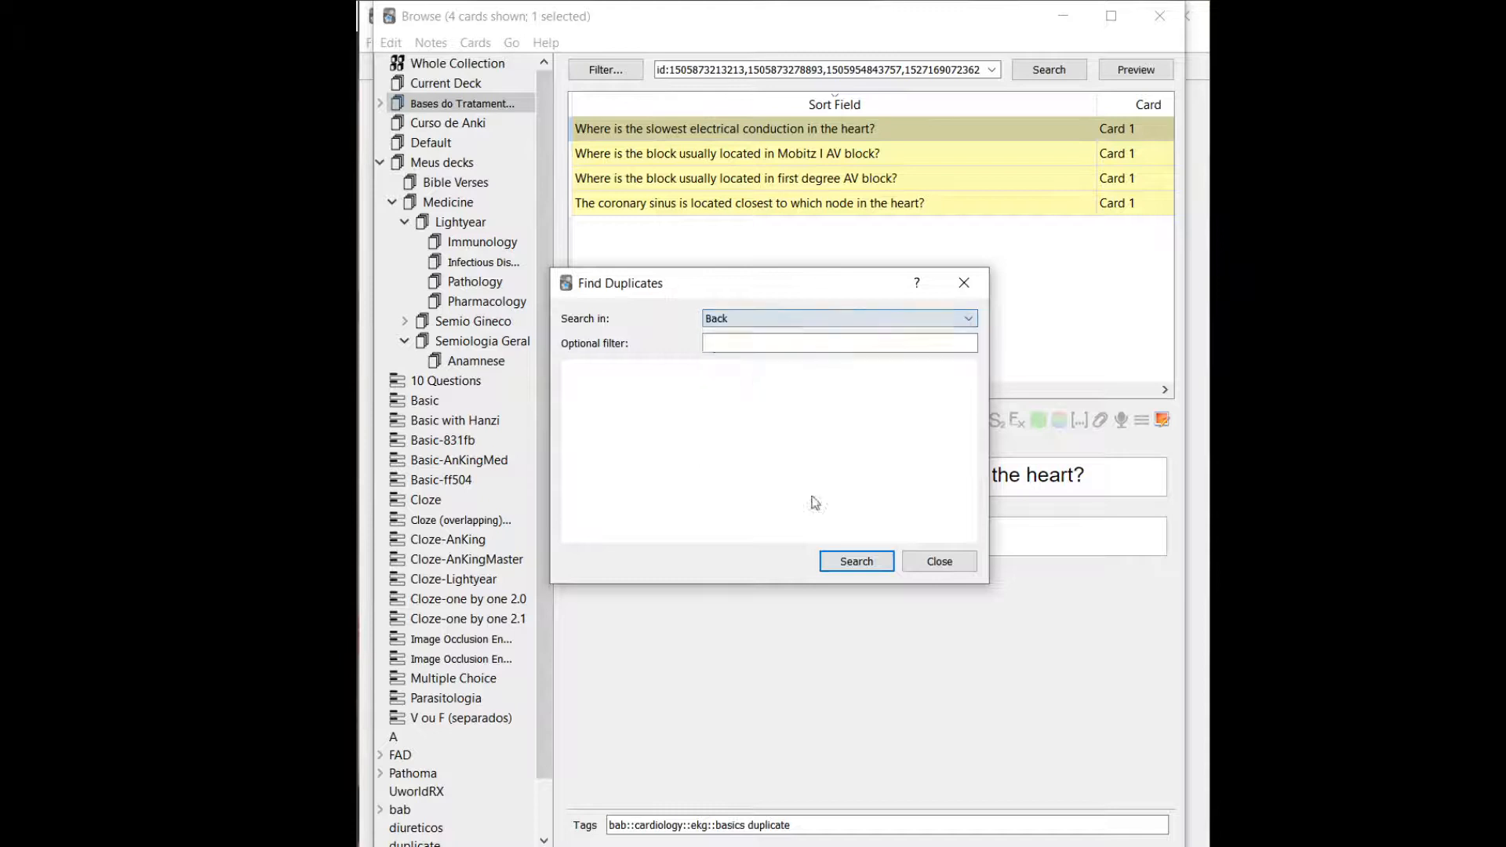
{"action": "left_click", "coordinate": [844, 561]}
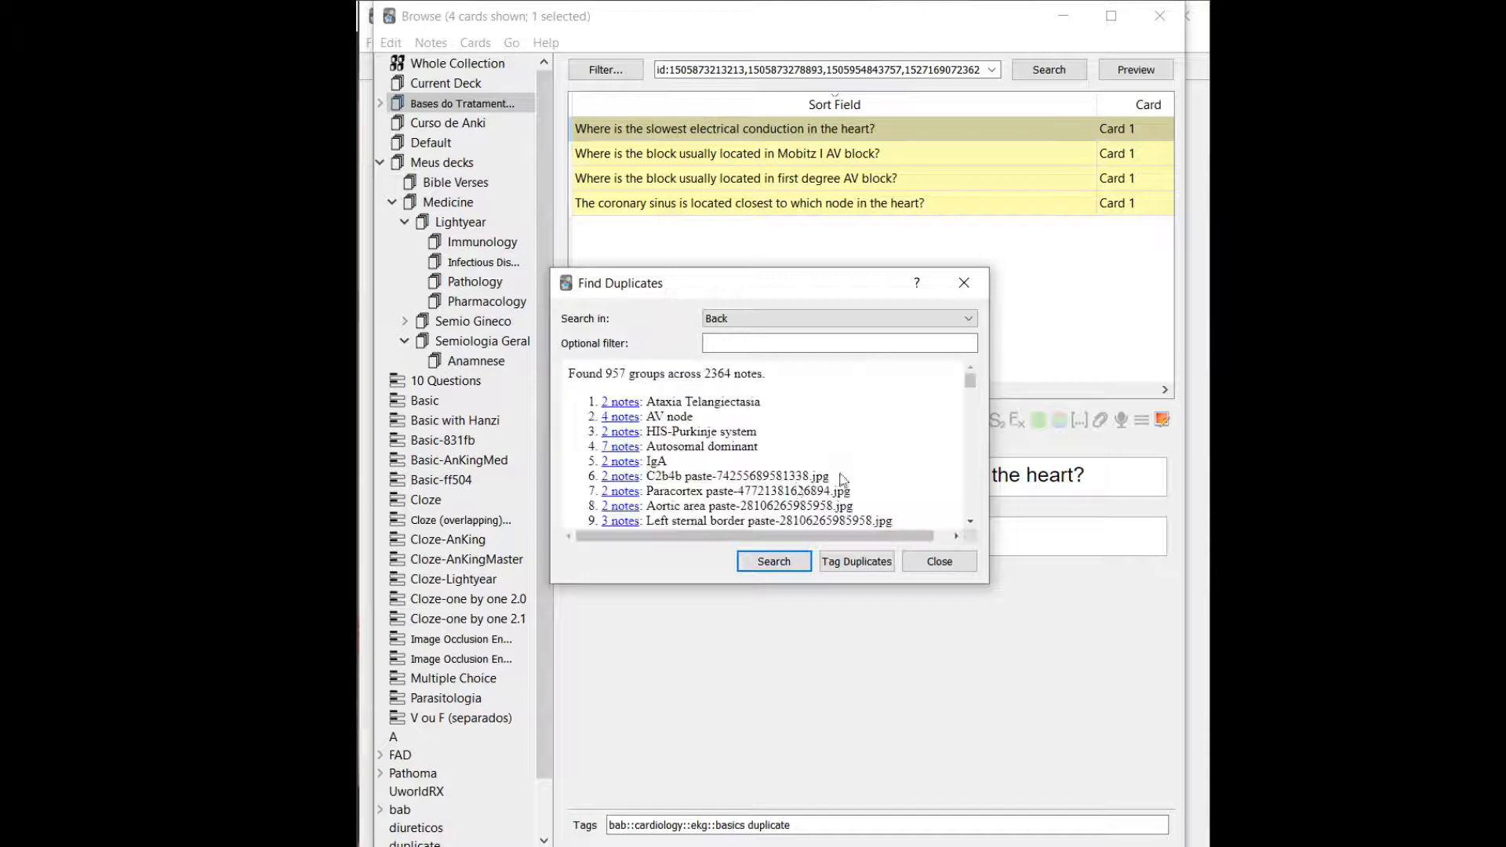
{"action": "double_click", "coordinate": [615, 374]}
{"action": "left_click", "coordinate": [833, 563]}
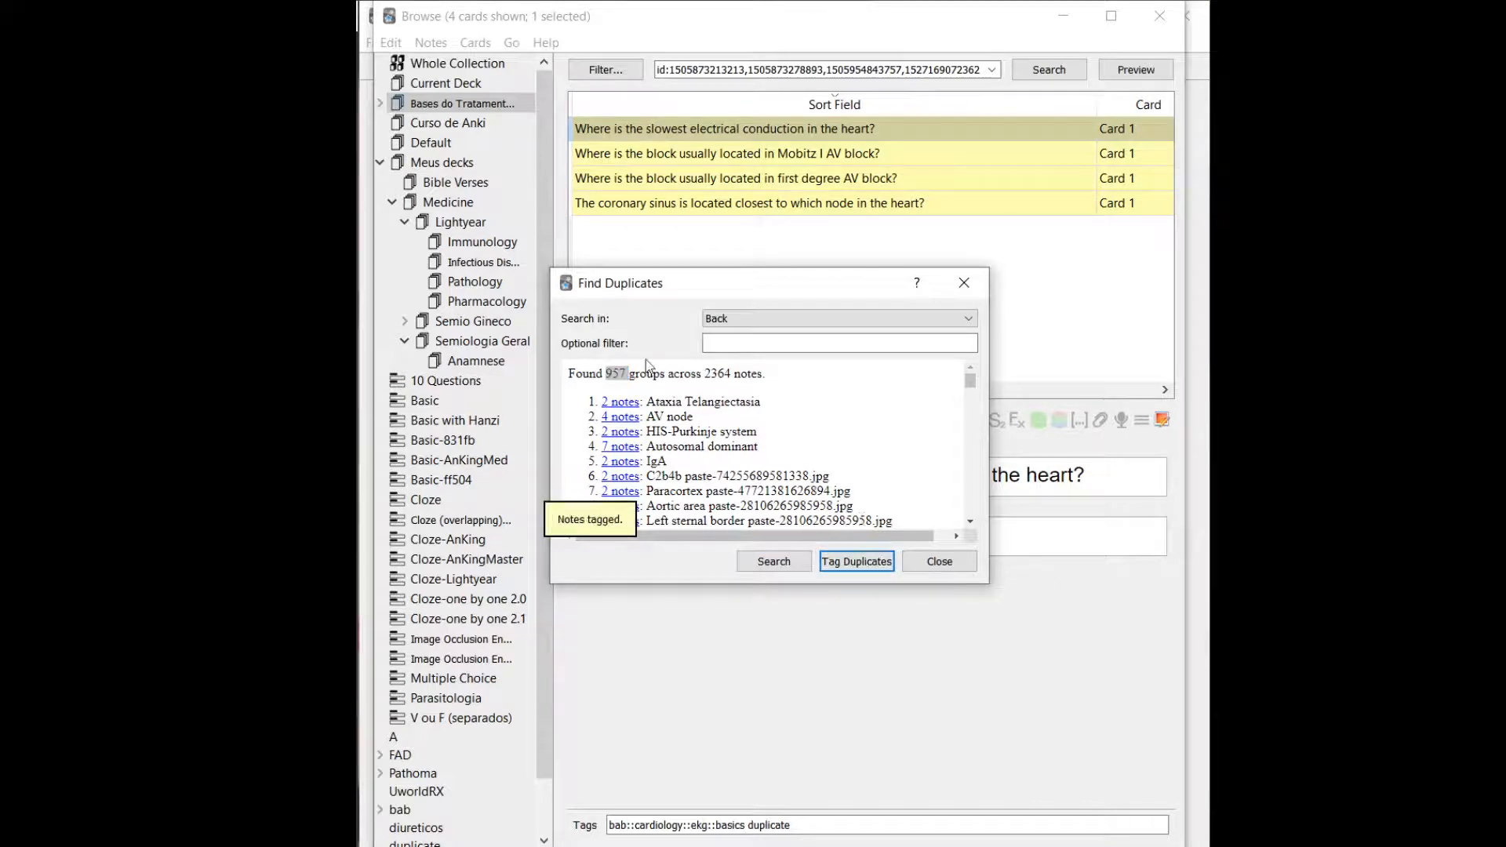
{"action": "left_click", "coordinate": [964, 283]}
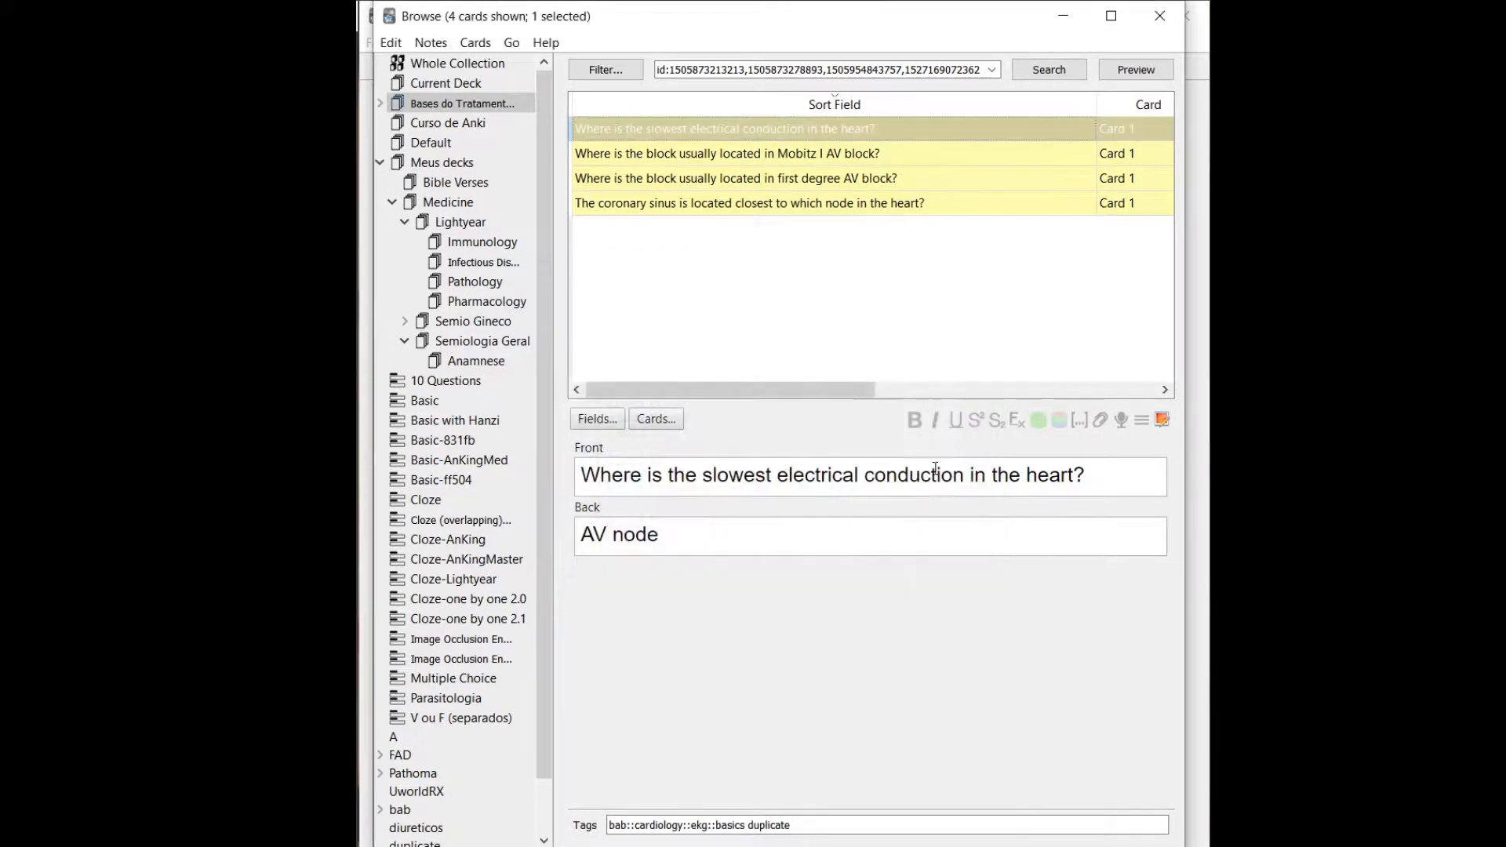
Check the selected note's tags and list every card tagged duplicate.
{"action": "left_click", "coordinate": [751, 830]}
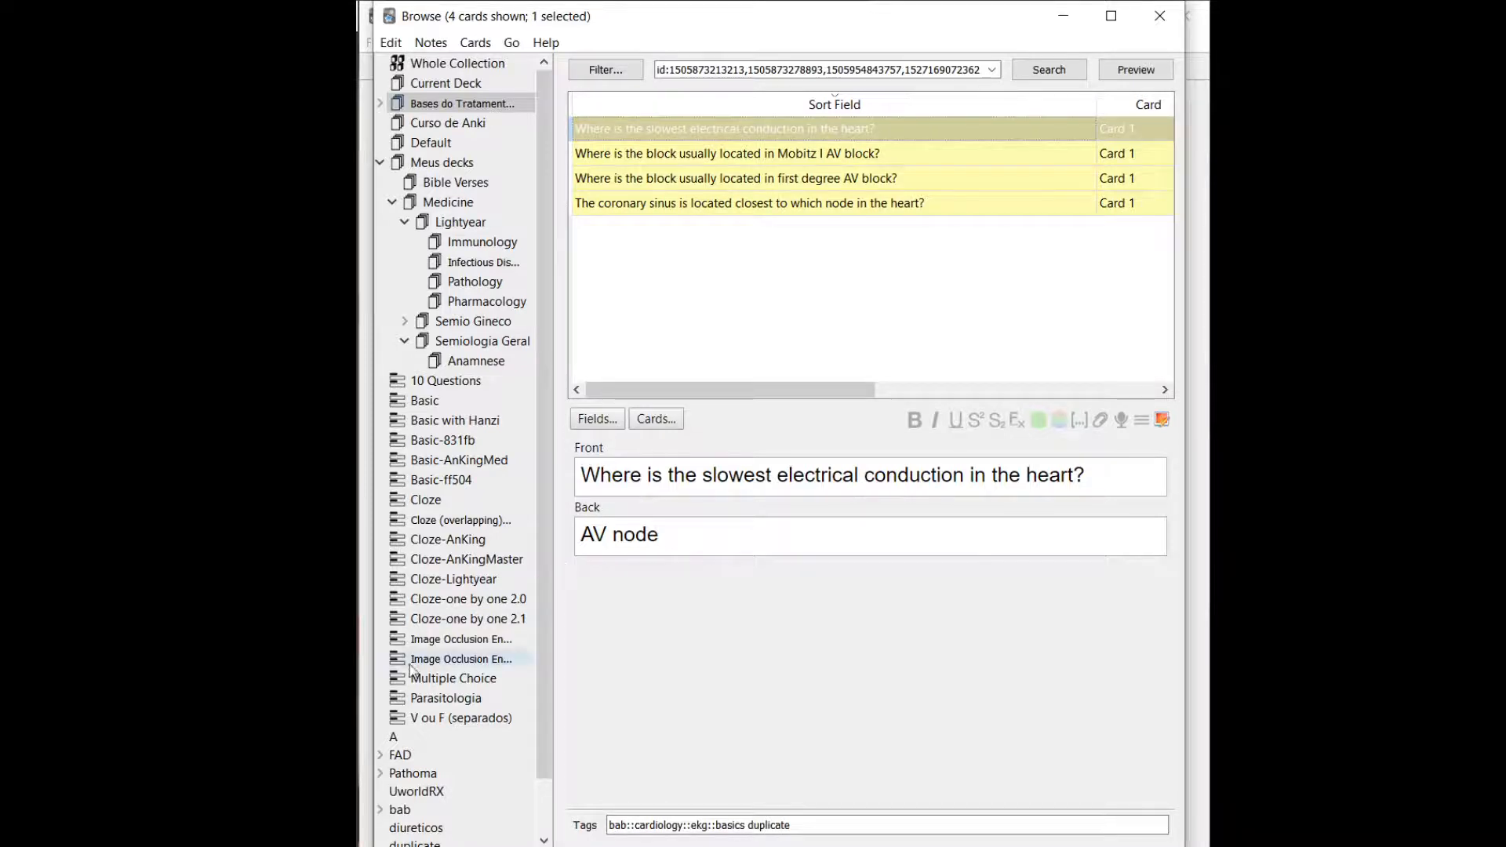
{"action": "scroll", "coordinate": [416, 663], "scroll_direction": "down", "scroll_amount": 1}
{"action": "left_click", "coordinate": [416, 787]}
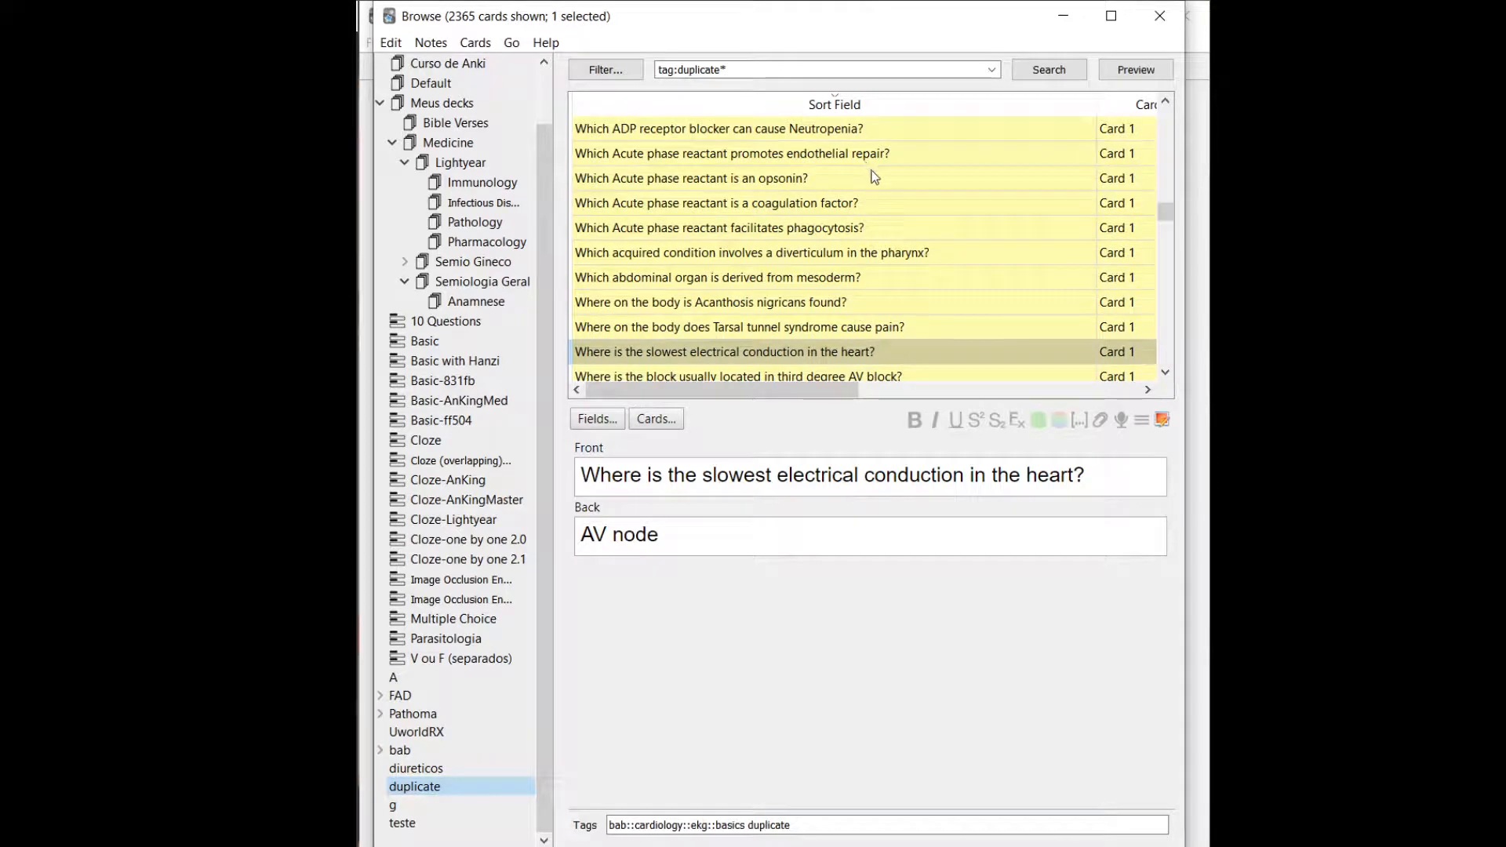
Select all the listed cards, remove the duplicate tag from them, and list the cards under that tag again.
{"action": "left_click", "coordinate": [816, 209]}
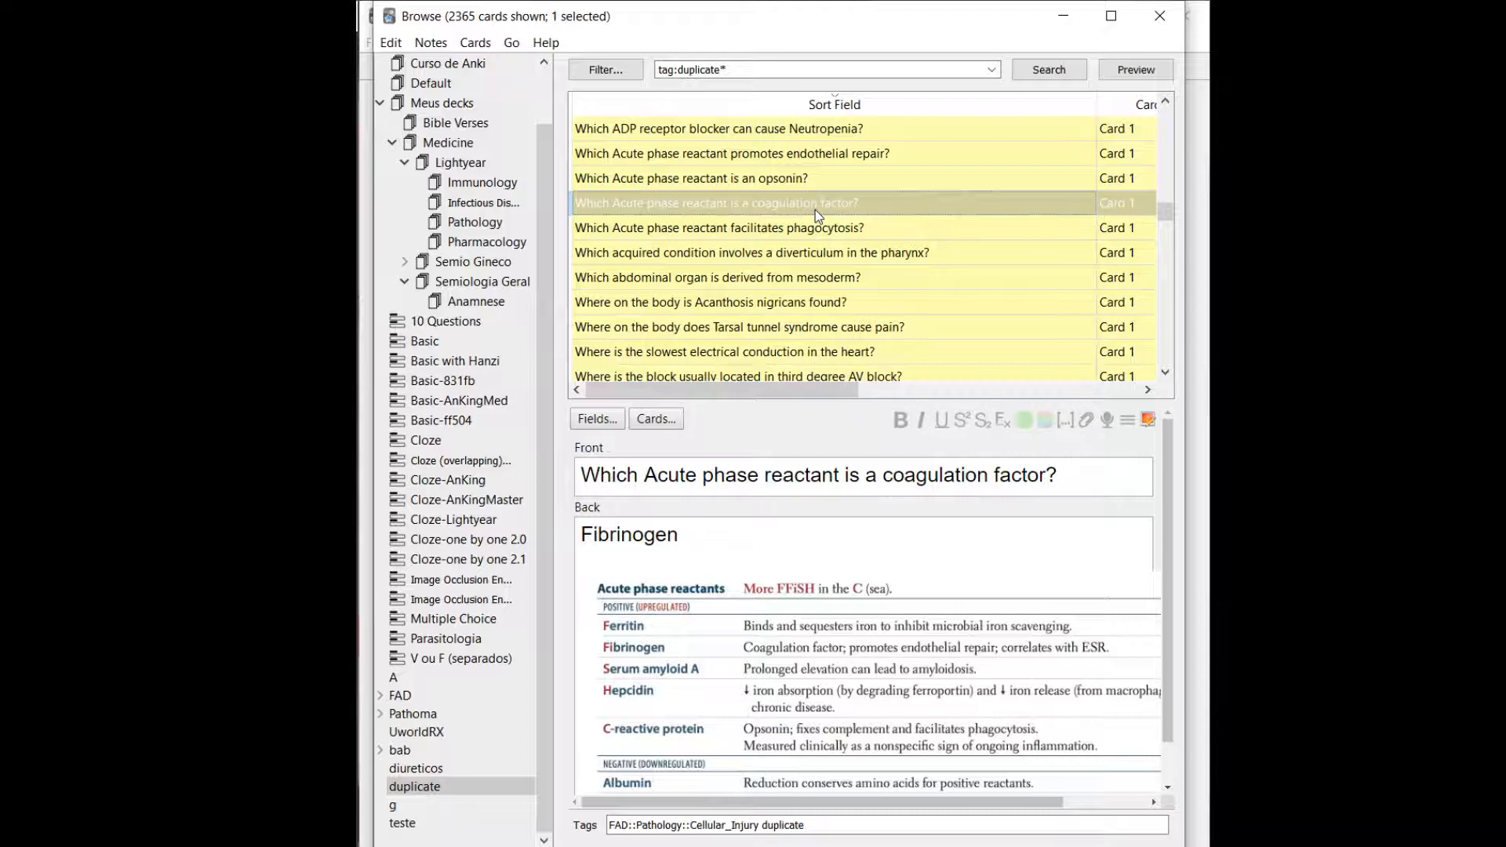
{"action": "key", "text": "ctrl+a"}
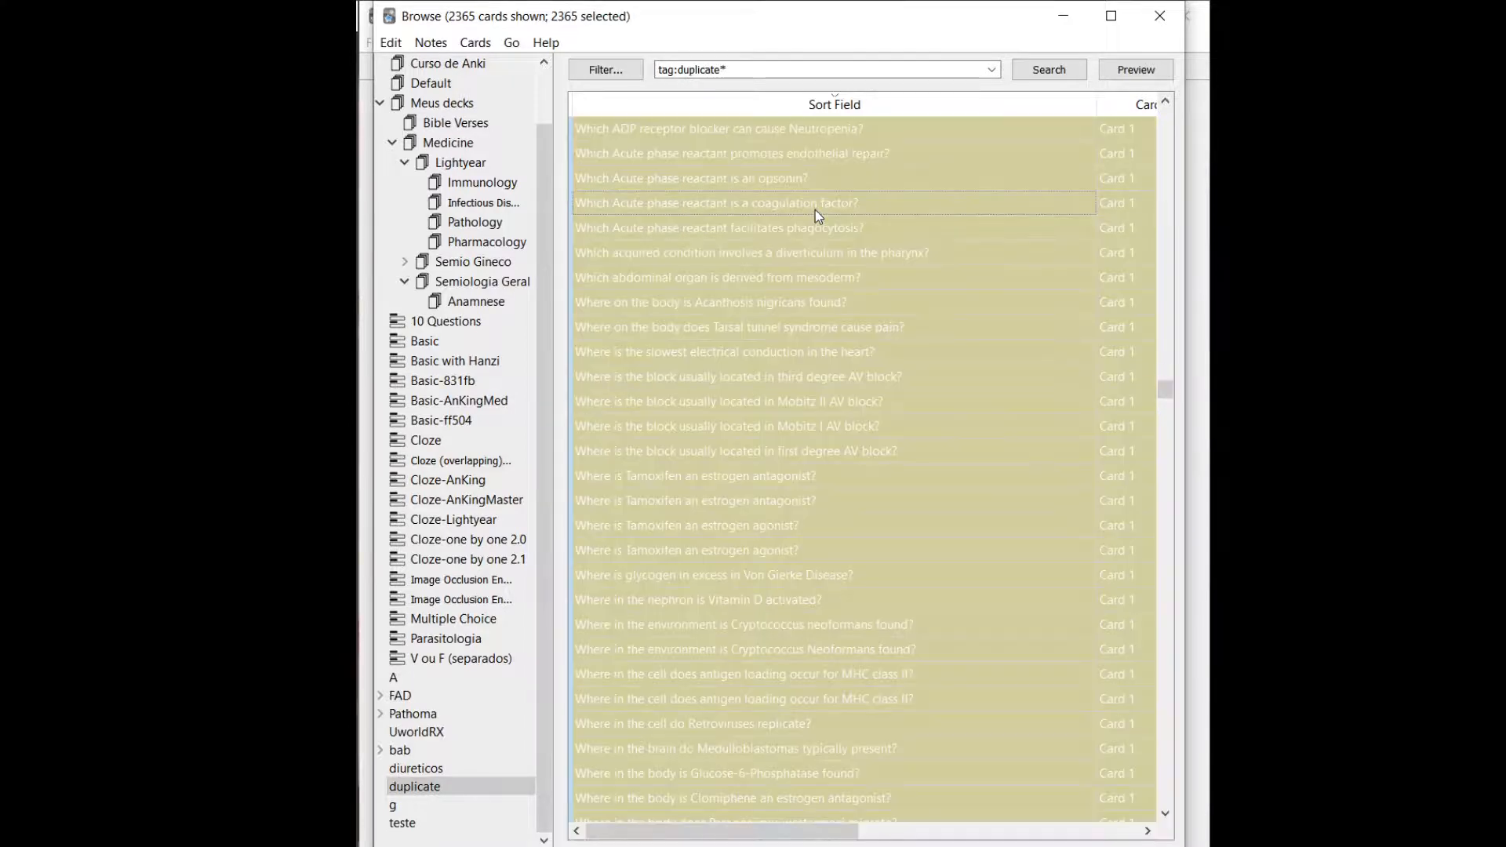
{"action": "right_click", "coordinate": [816, 210]}
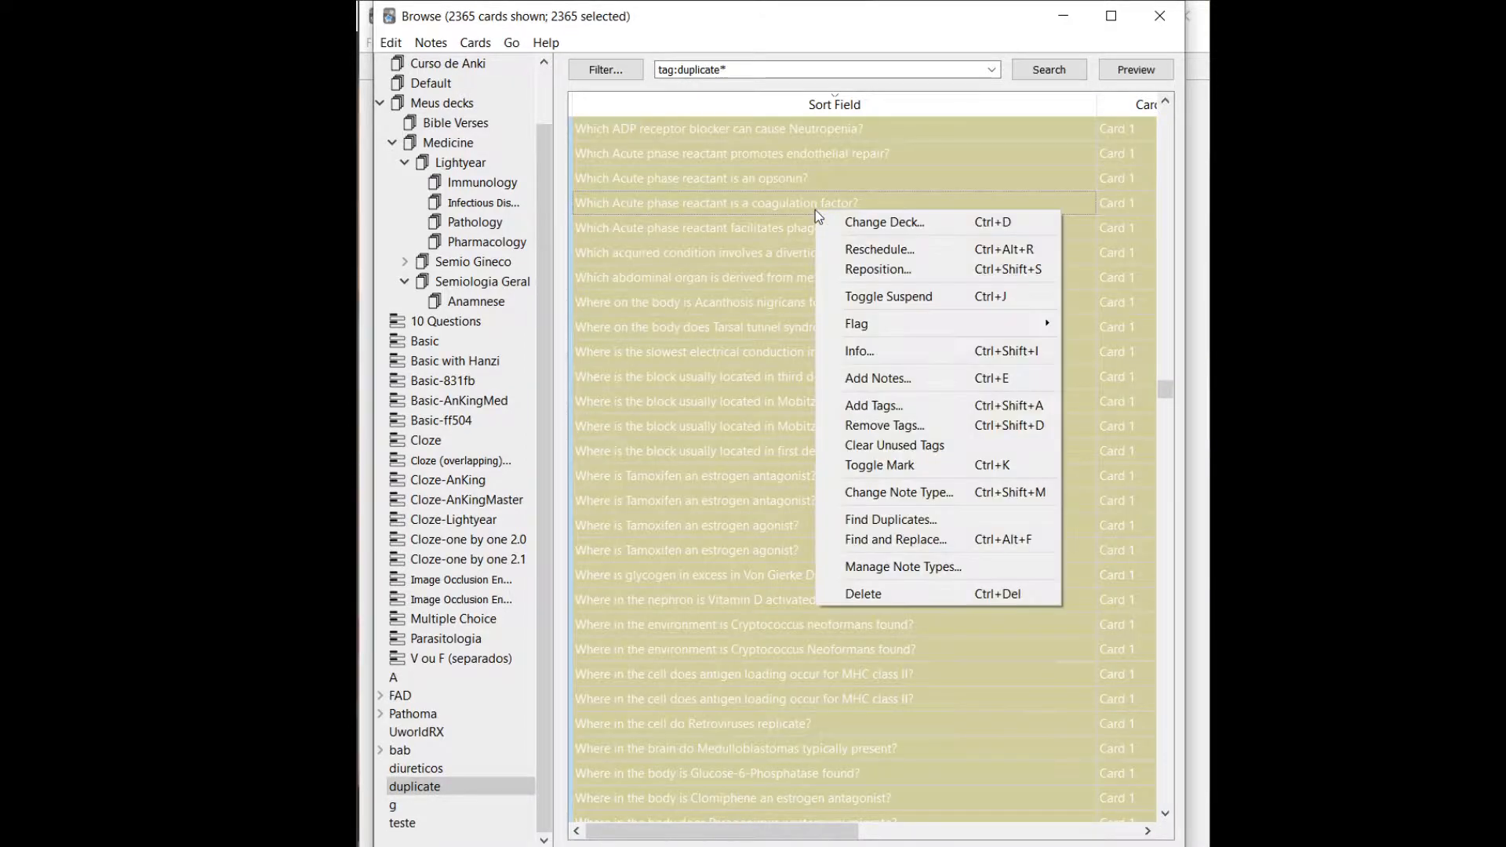
{"action": "left_click", "coordinate": [894, 427]}
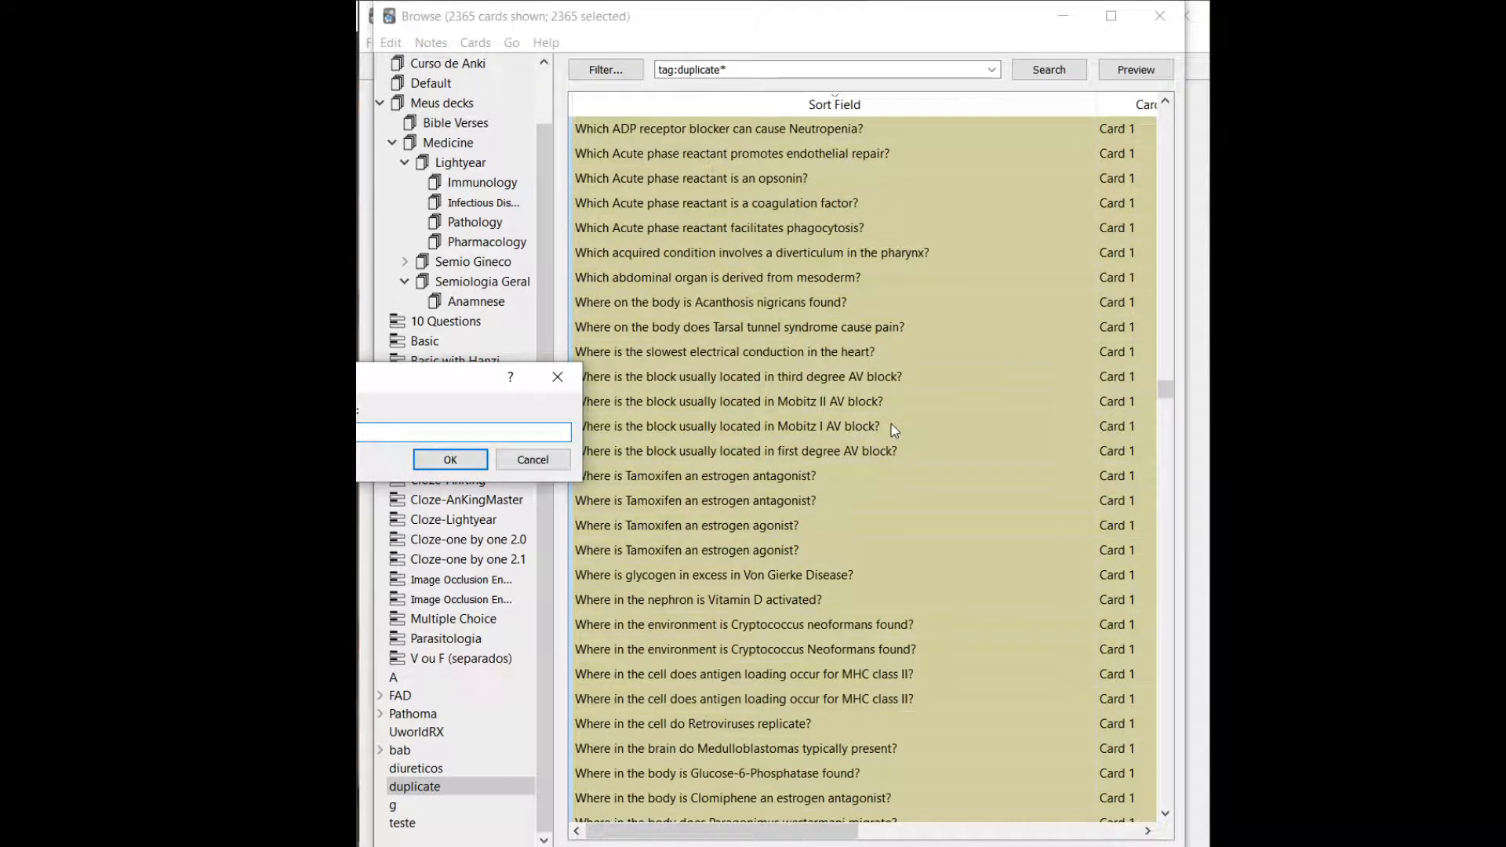
{"action": "type", "text": "du"}
{"action": "key", "text": "Down"}
{"action": "key", "text": "Return"}
{"action": "key", "text": "Return"}
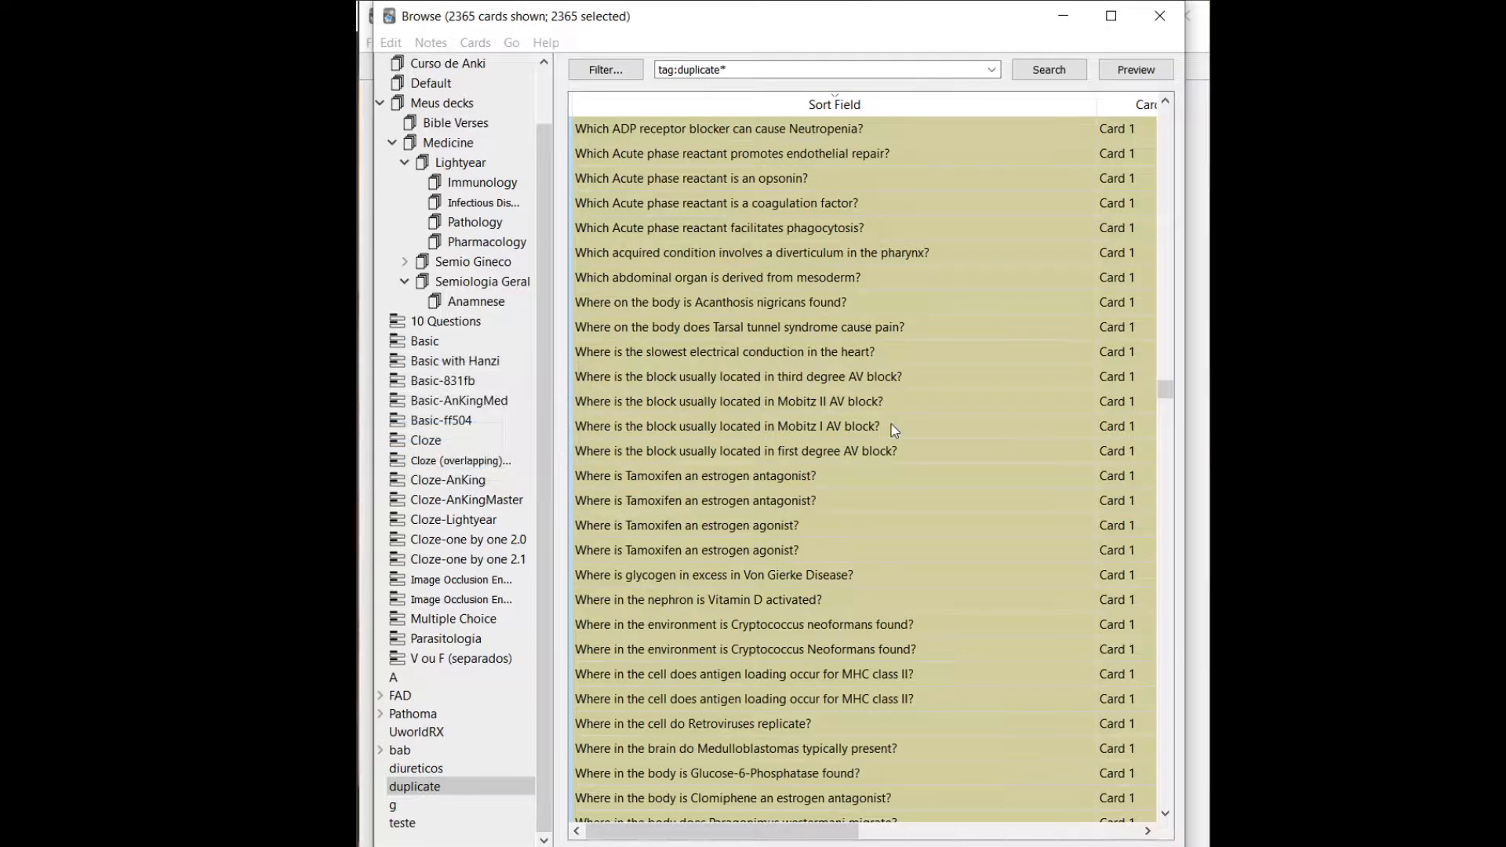
{"action": "left_click", "coordinate": [891, 423]}
{"action": "left_click", "coordinate": [406, 788]}
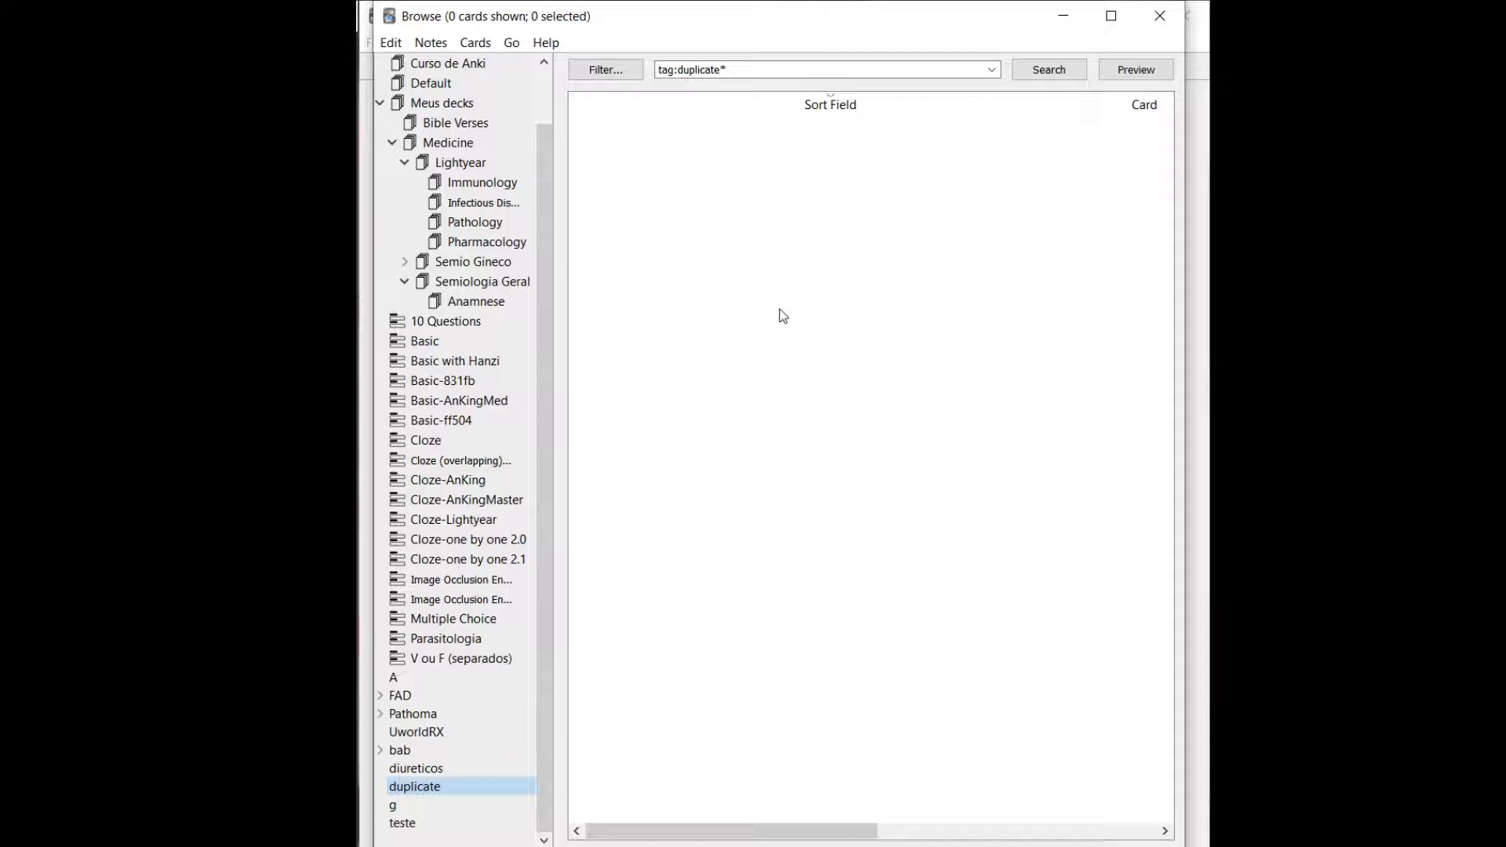
Browse the Basic-AnKingMed note type and the Immunology deck, and list all cards in Meus decks.
{"action": "left_click", "coordinate": [507, 220]}
{"action": "left_click", "coordinate": [408, 403]}
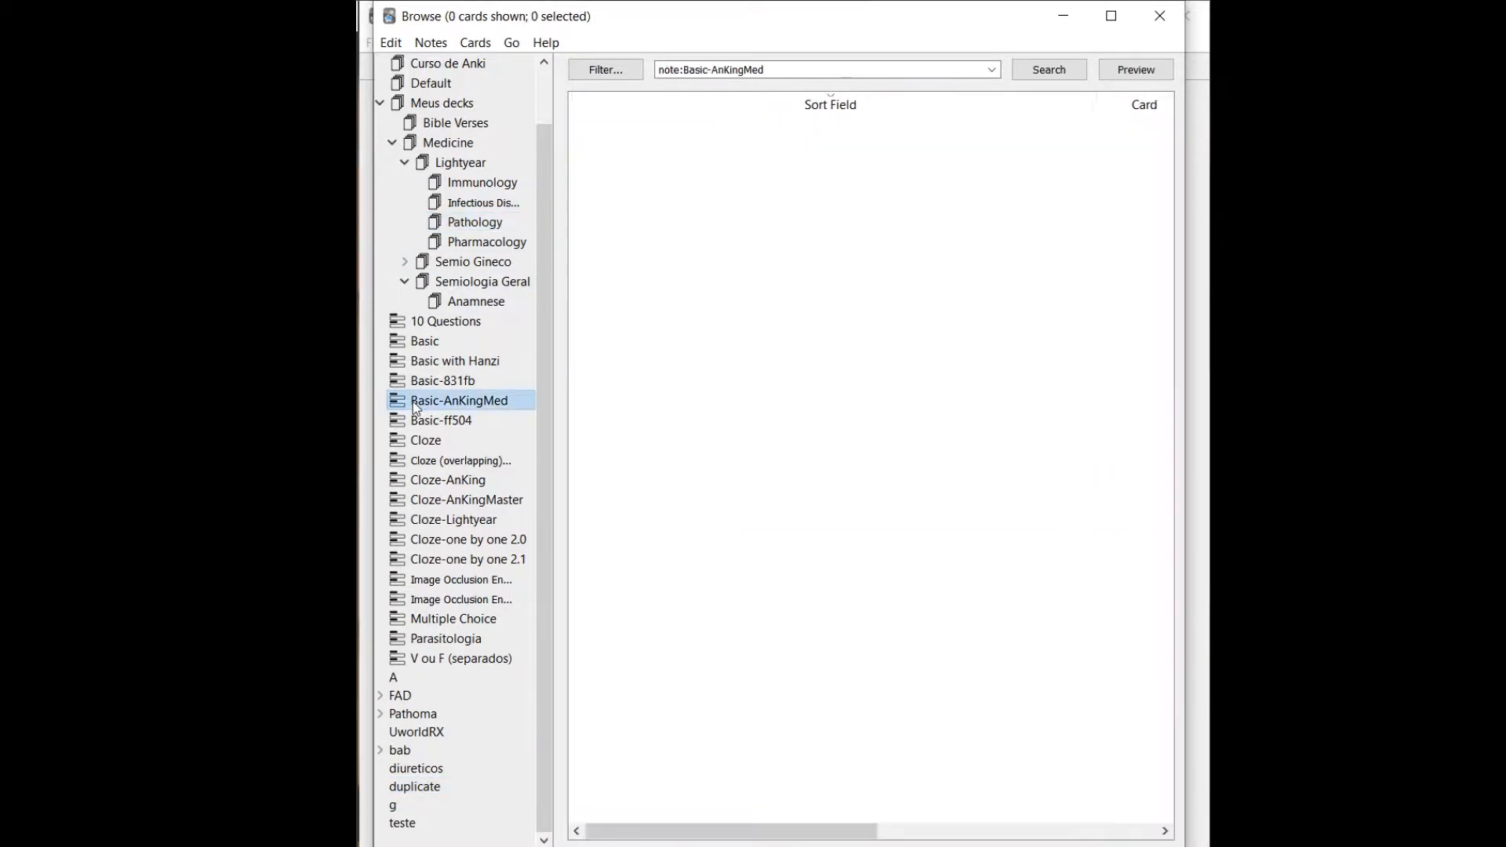
{"action": "left_click", "coordinate": [455, 123]}
{"action": "left_click", "coordinate": [487, 184]}
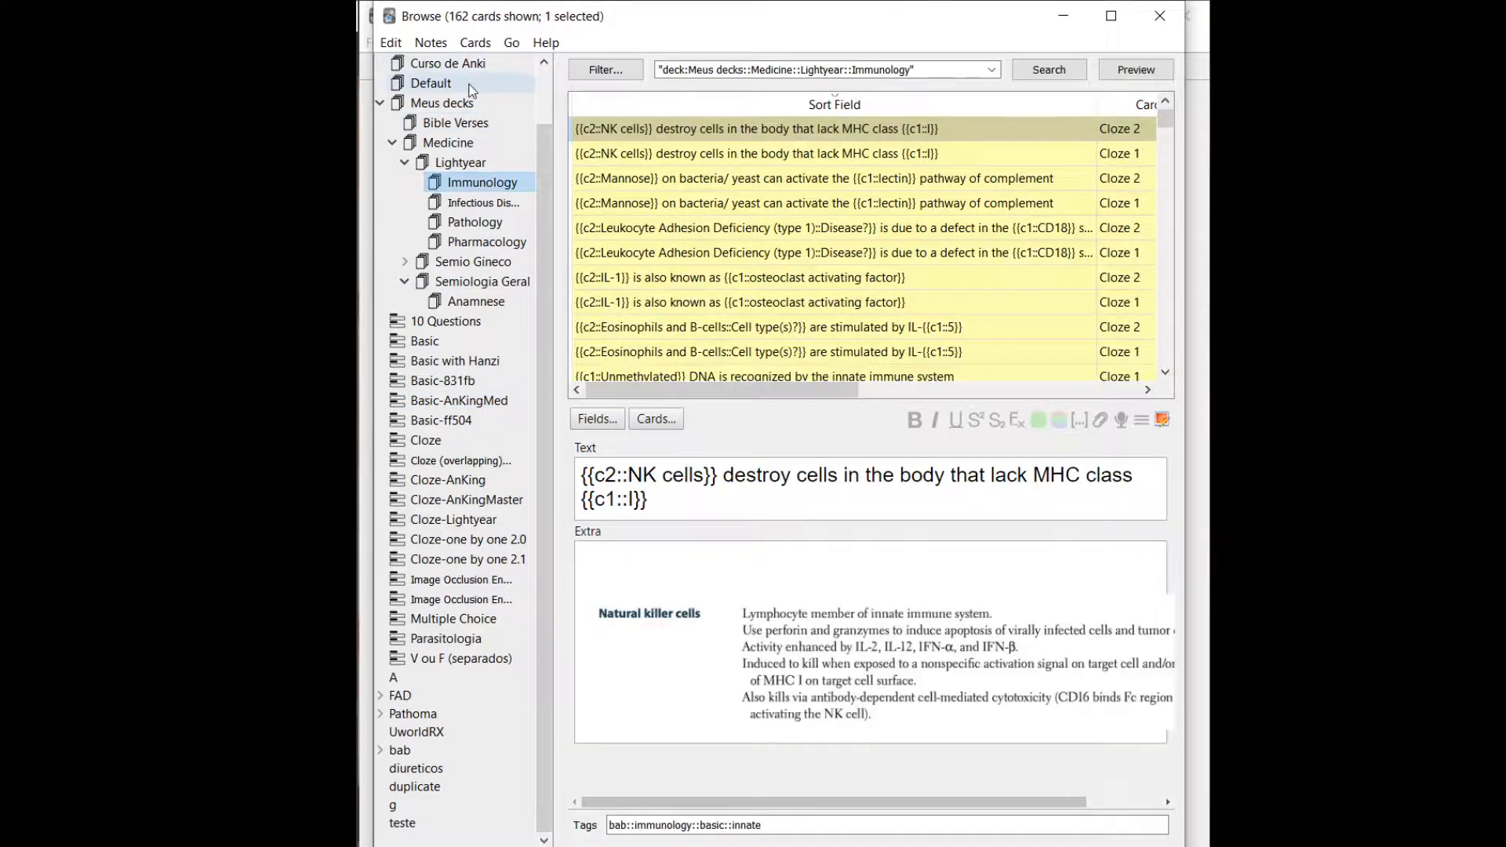
{"action": "left_click", "coordinate": [460, 102]}
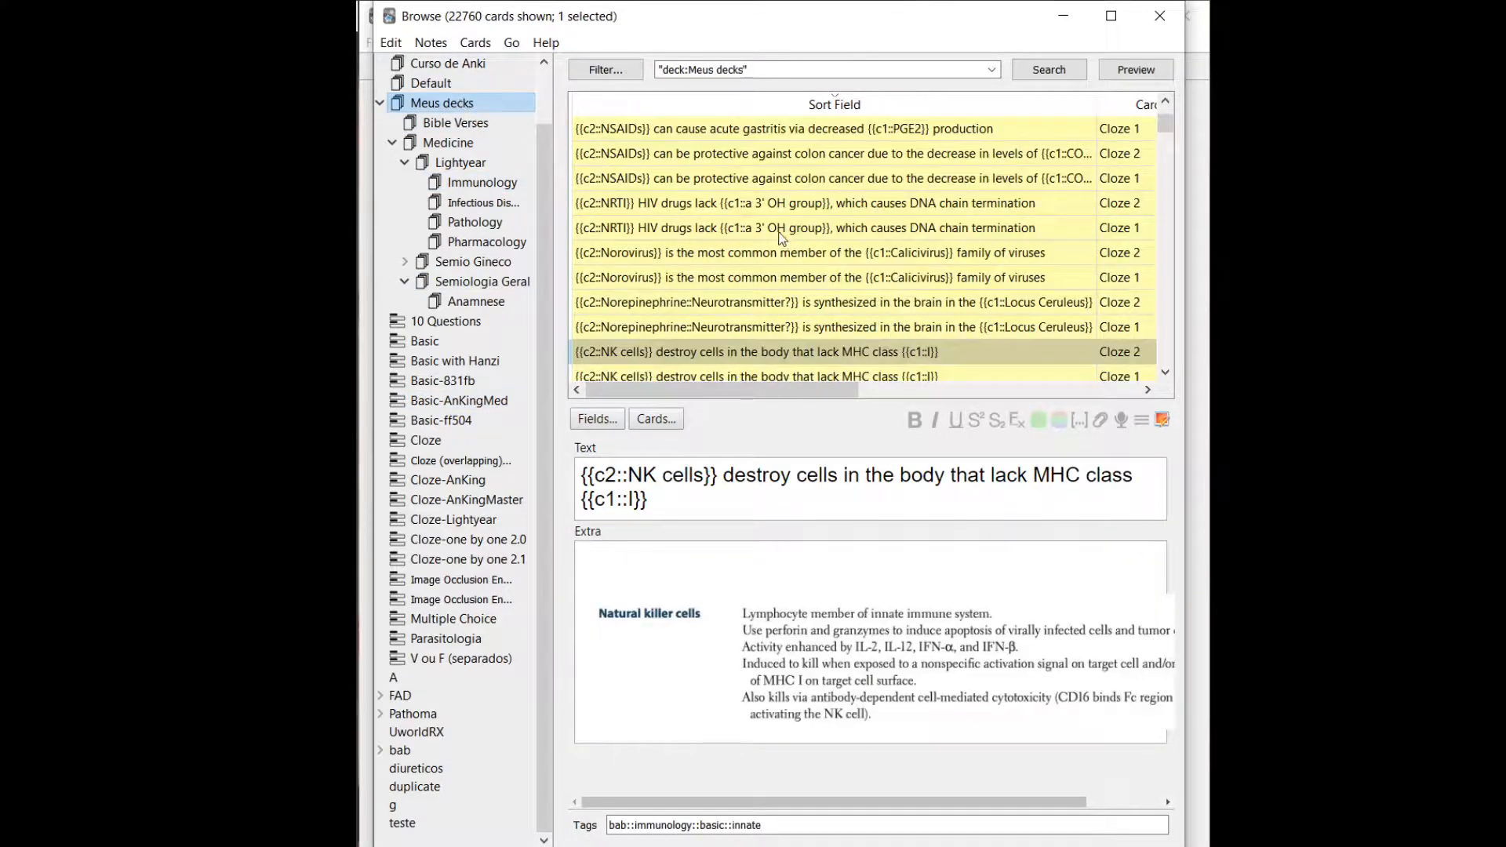
{"action": "right_click", "coordinate": [781, 233]}
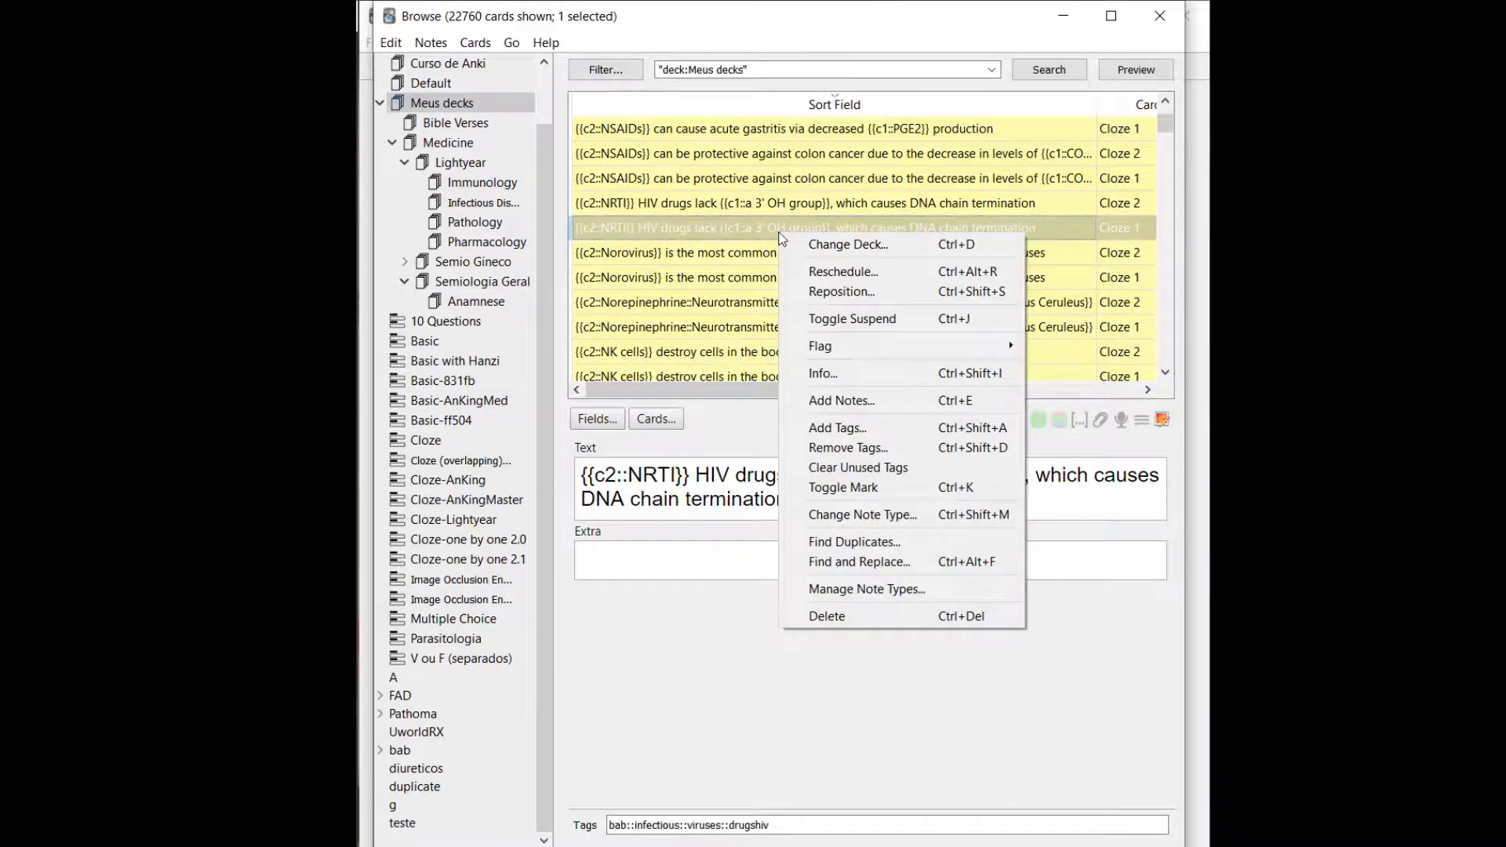
{"action": "left_click", "coordinate": [952, 280]}
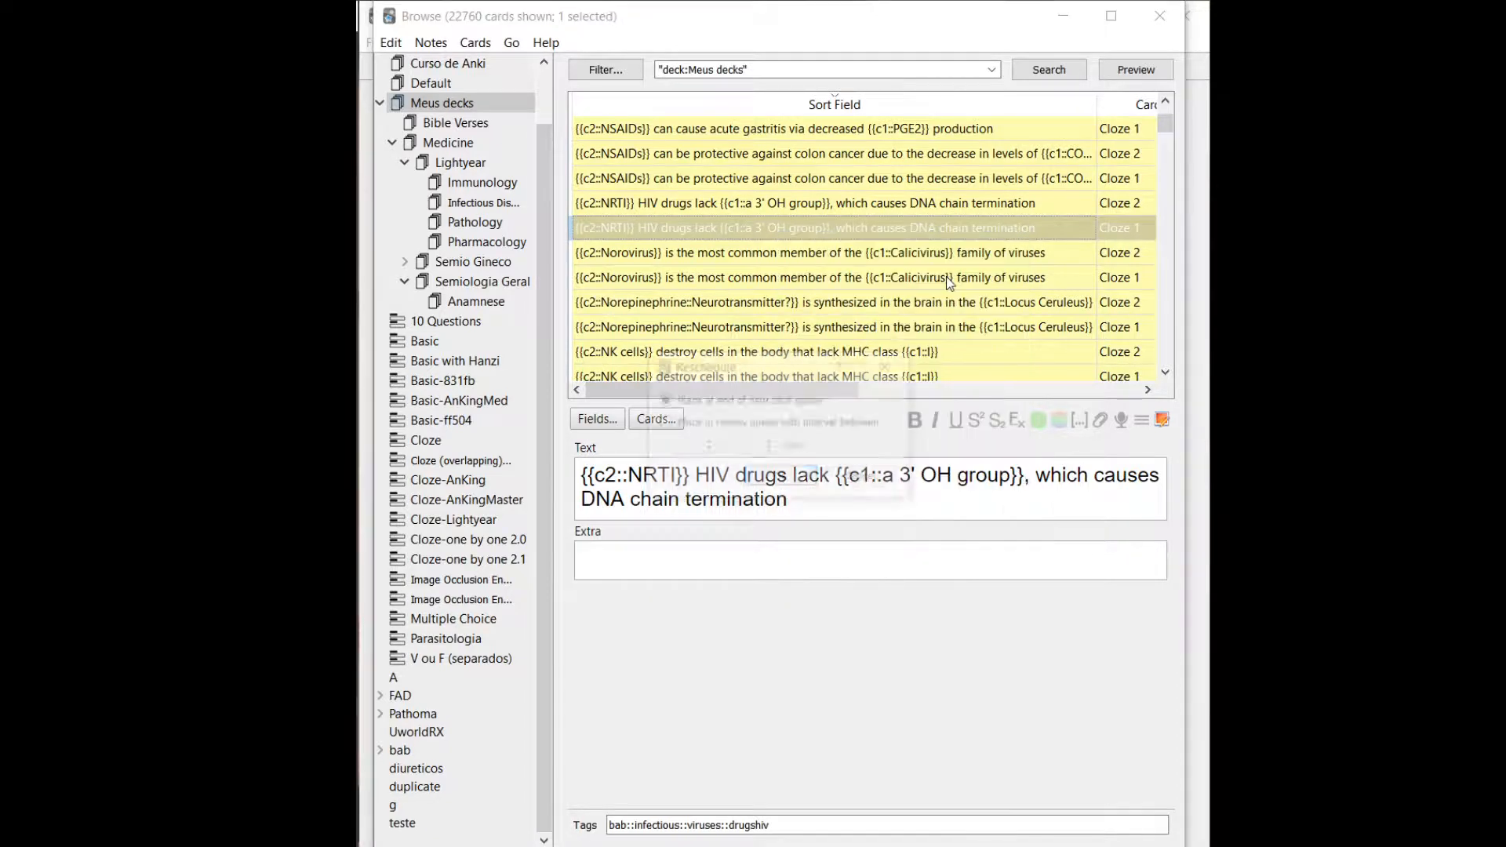
{"action": "left_click", "coordinate": [889, 366]}
Try rescheduling the selected NRTI Cloze 1 card into the review queue with an interval of 7 to 10 days, and cancel.
{"action": "left_click_drag", "start_coordinate": [847, 389], "coordinate": [1067, 422]}
{"action": "right_click", "coordinate": [913, 228]}
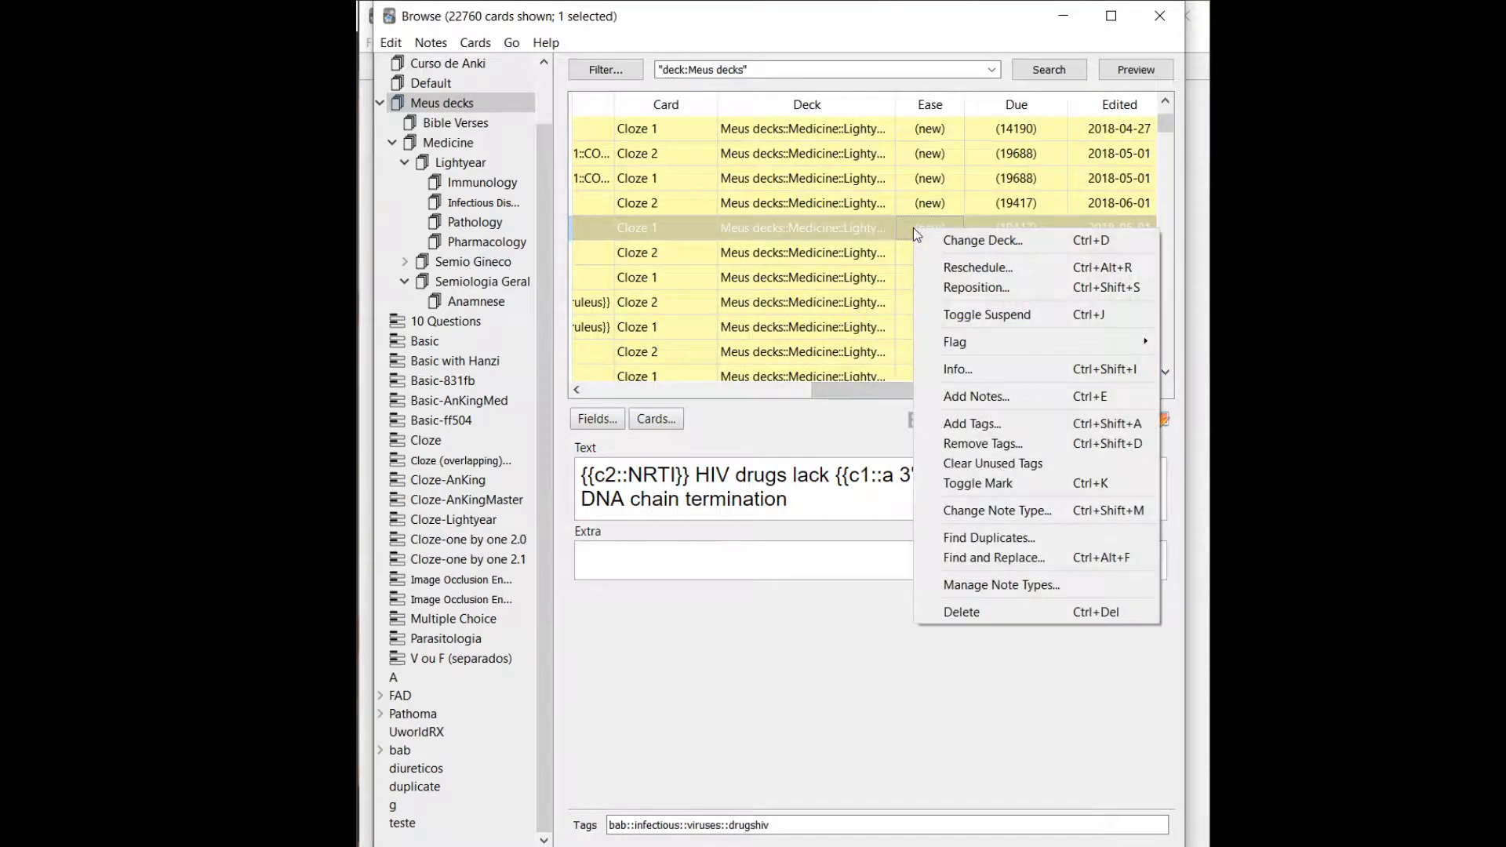
{"action": "left_click", "coordinate": [950, 272]}
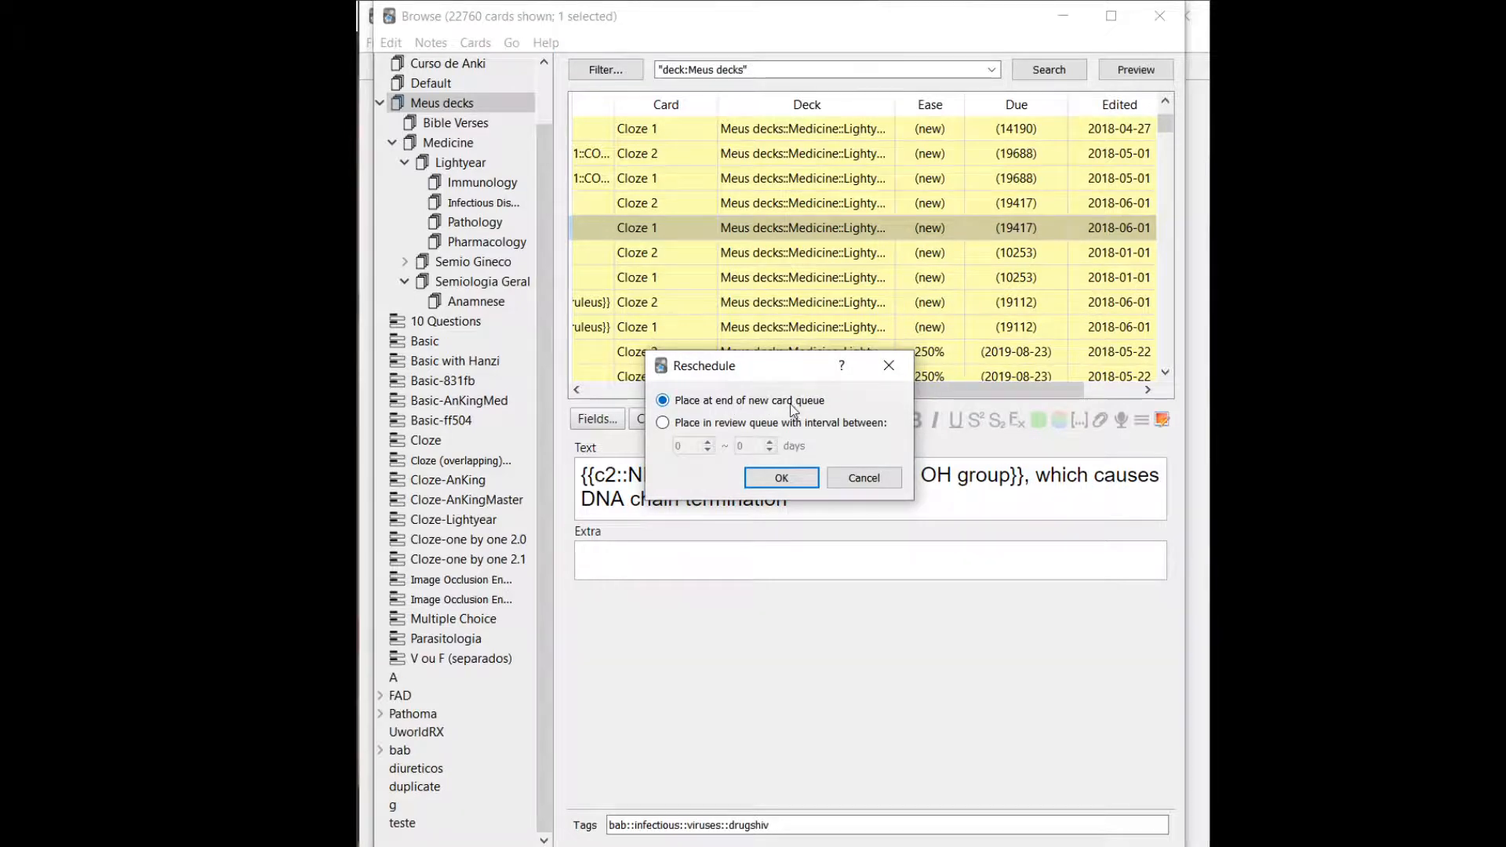
{"action": "left_click", "coordinate": [750, 426]}
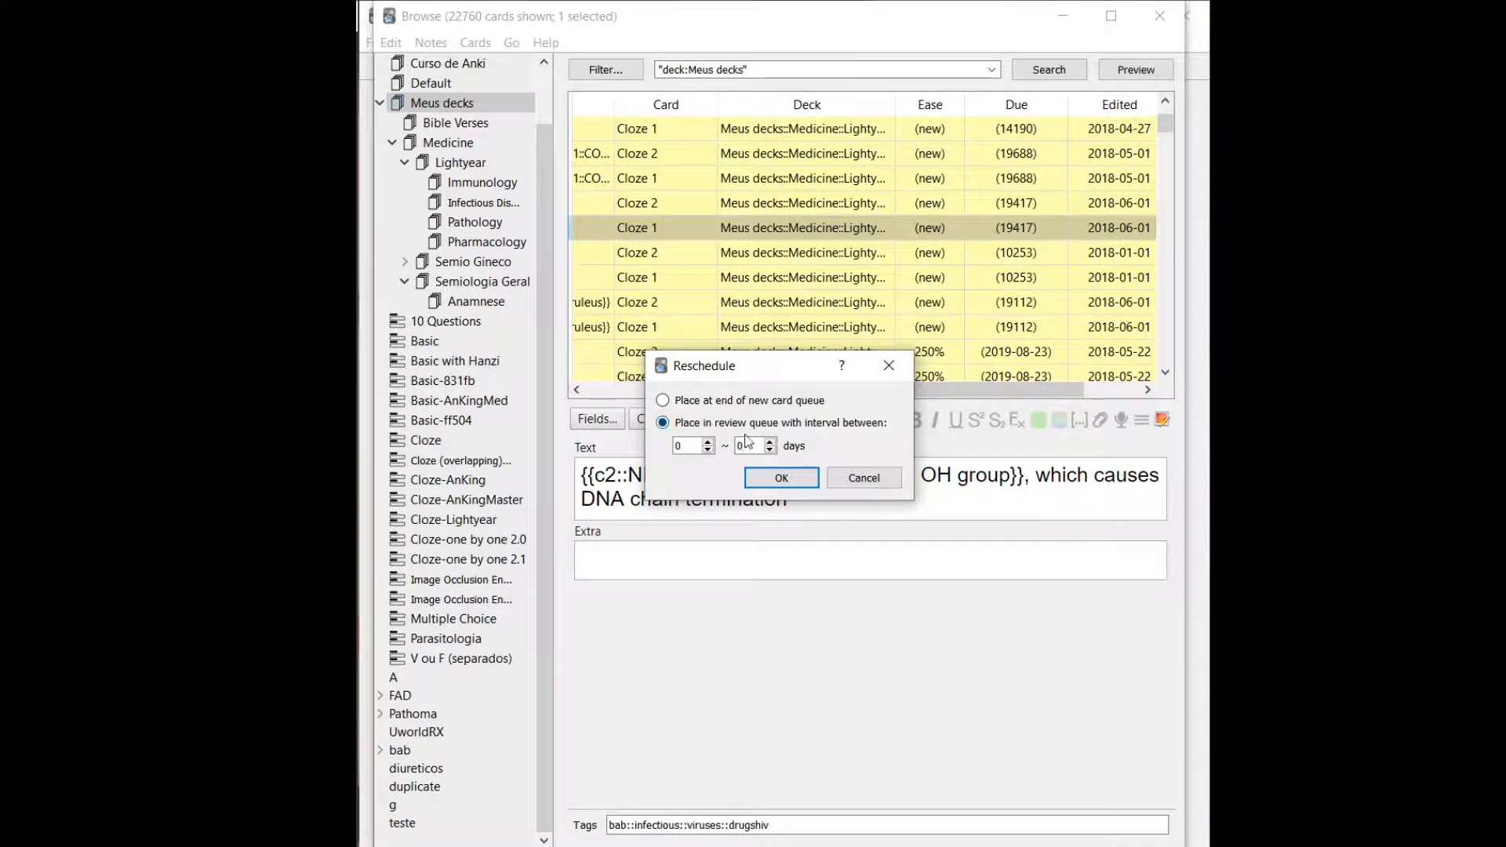
{"action": "left_click", "coordinate": [707, 442]}
{"action": "left_click", "coordinate": [706, 442]}
{"action": "left_click", "coordinate": [707, 443]}
{"action": "left_click", "coordinate": [706, 442]}
{"action": "left_click", "coordinate": [707, 443]}
{"action": "left_click", "coordinate": [770, 443]}
{"action": "left_click", "coordinate": [770, 442]}
{"action": "left_click", "coordinate": [771, 442]}
{"action": "left_click", "coordinate": [770, 442]}
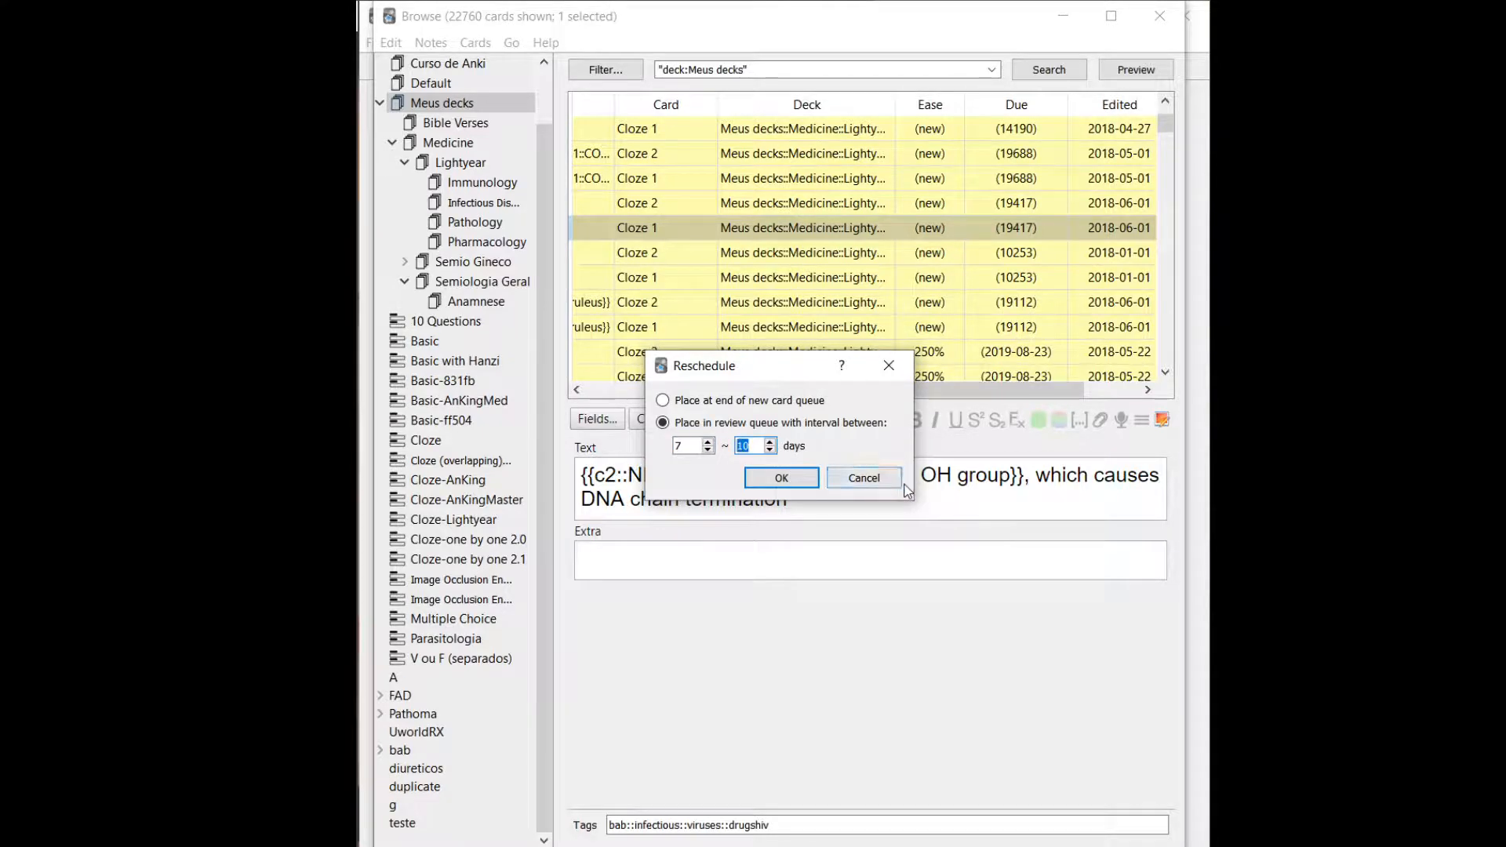
{"action": "left_click", "coordinate": [868, 480]}
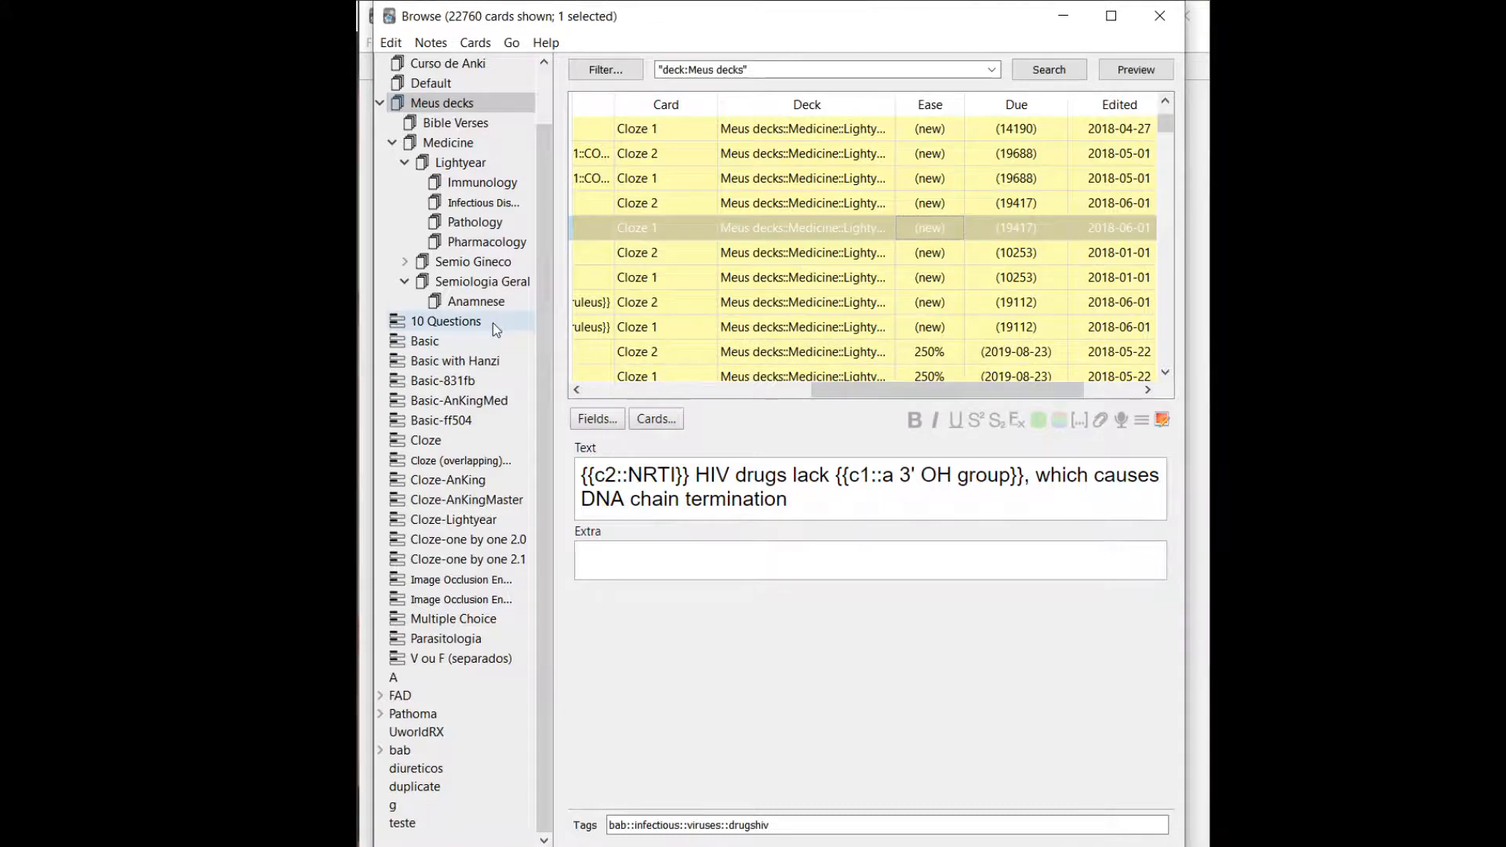
Browse the Lightyear and Medicine decks, and check the due dates of the cards in Bases do Tratamento Médico.
{"action": "left_click", "coordinate": [459, 162]}
{"action": "left_click", "coordinate": [442, 146]}
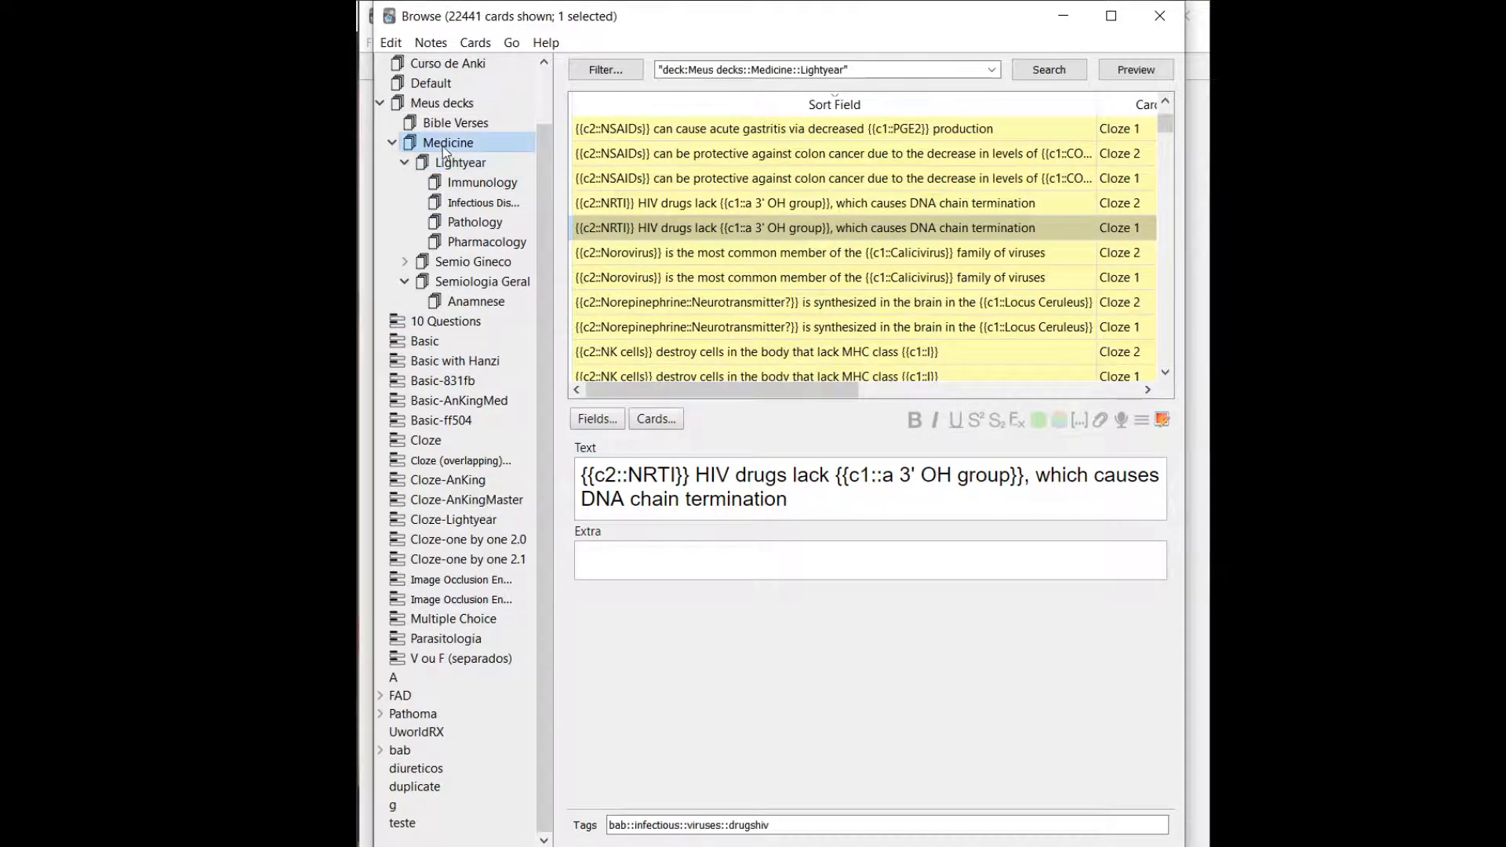
{"action": "scroll", "coordinate": [443, 102], "scroll_direction": "up", "scroll_amount": 1}
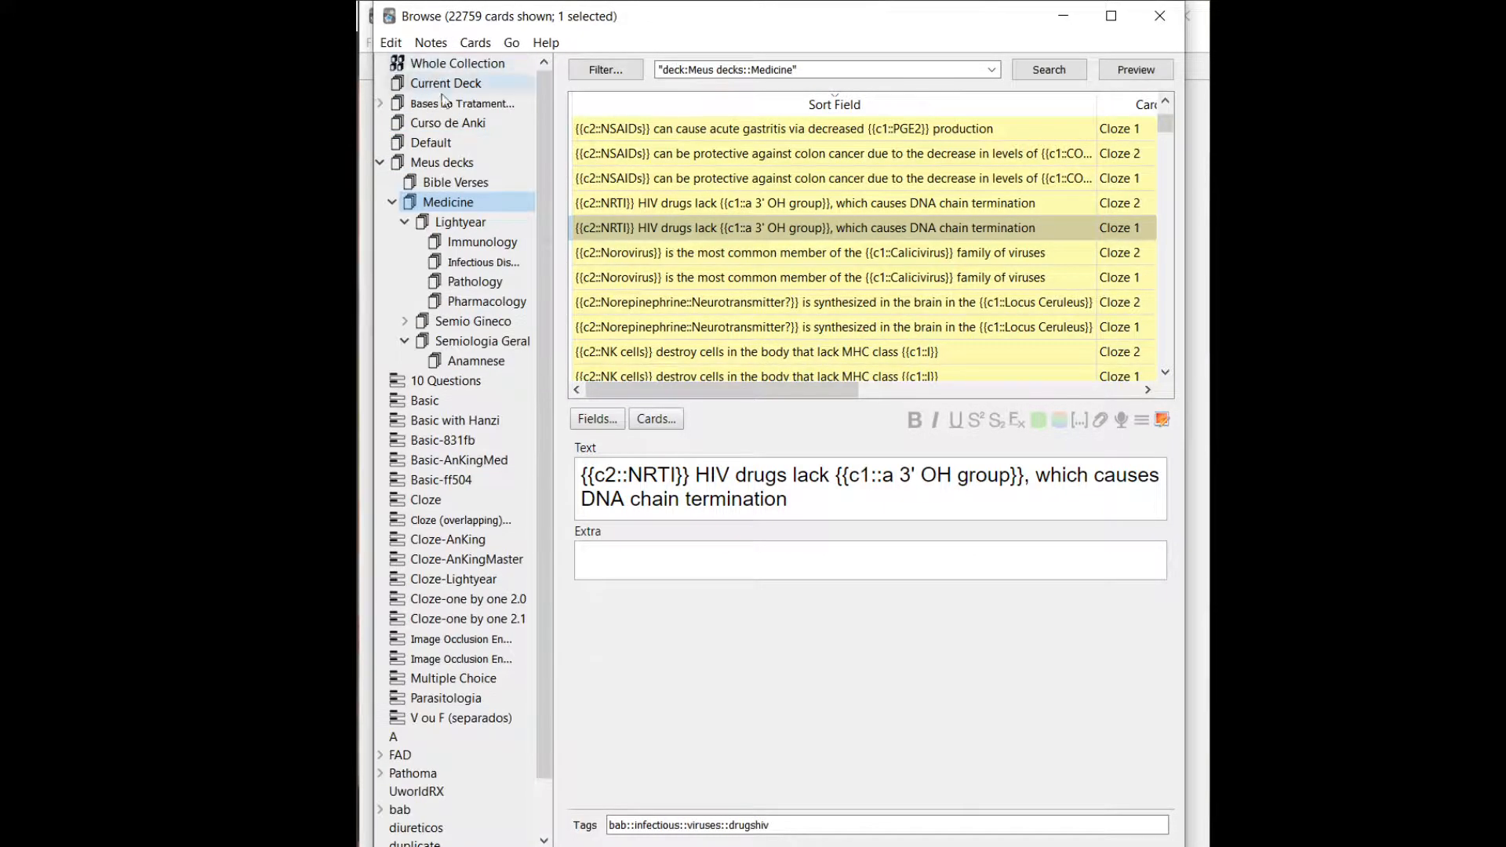
{"action": "left_click", "coordinate": [444, 104]}
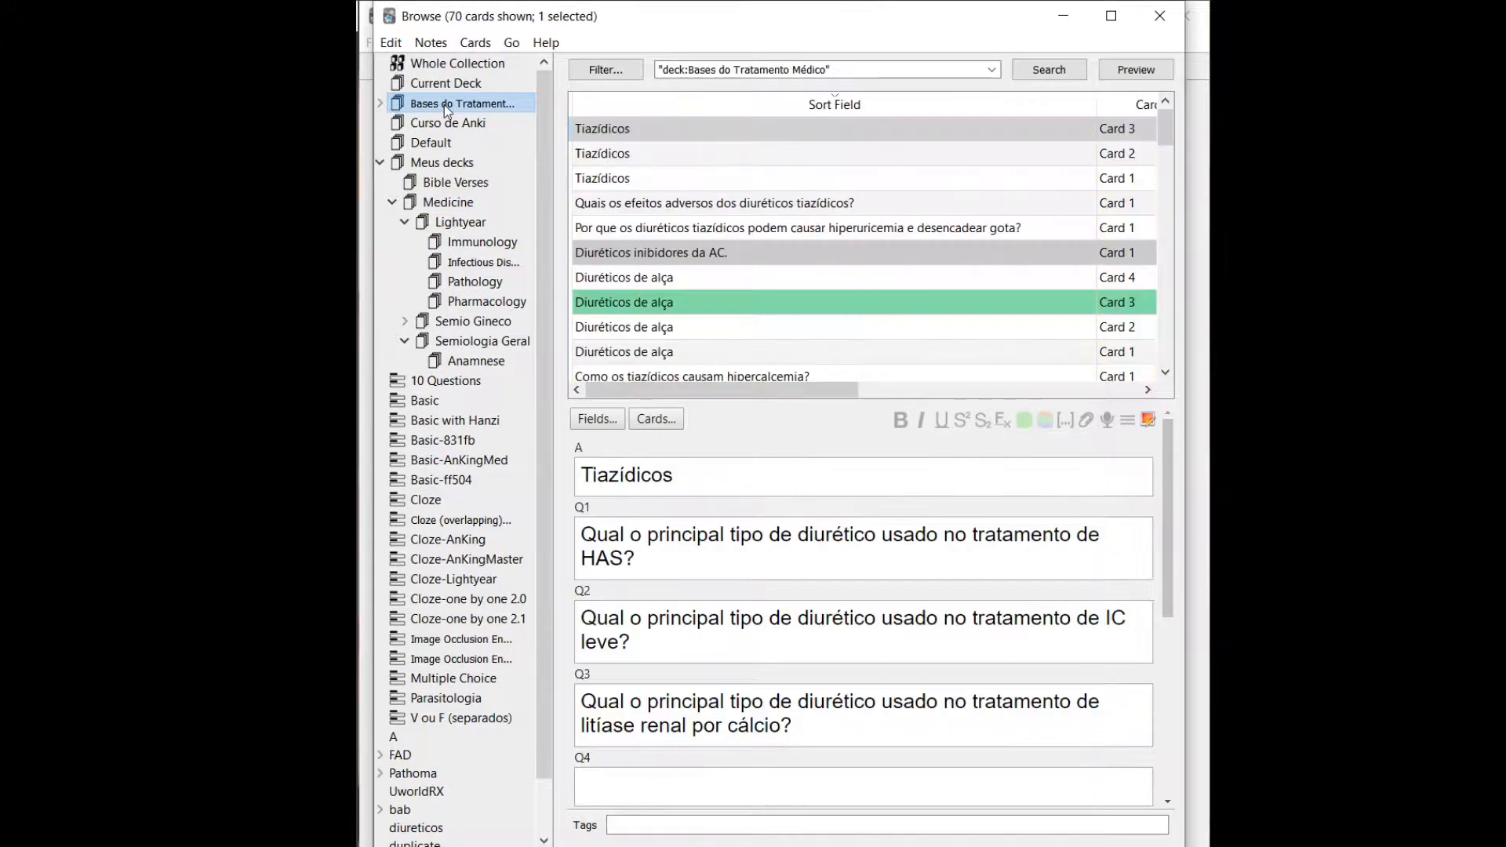
{"action": "left_click_drag", "start_coordinate": [830, 388], "coordinate": [1027, 403]}
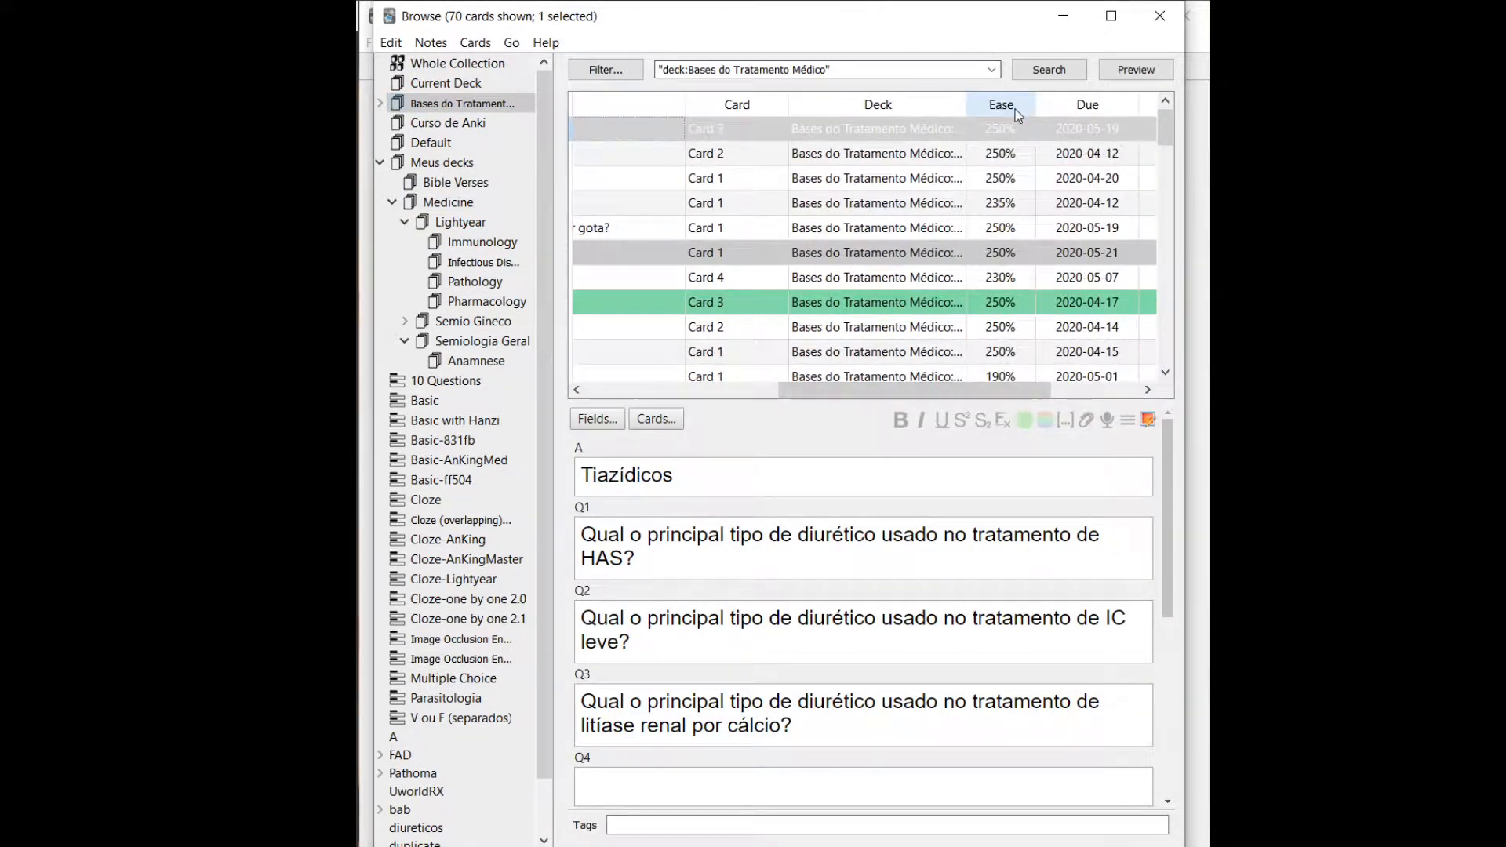
Reschedule the Tiazídicos Card 2 by placing it at the end of the new card queue.
{"action": "left_click", "coordinate": [1084, 163]}
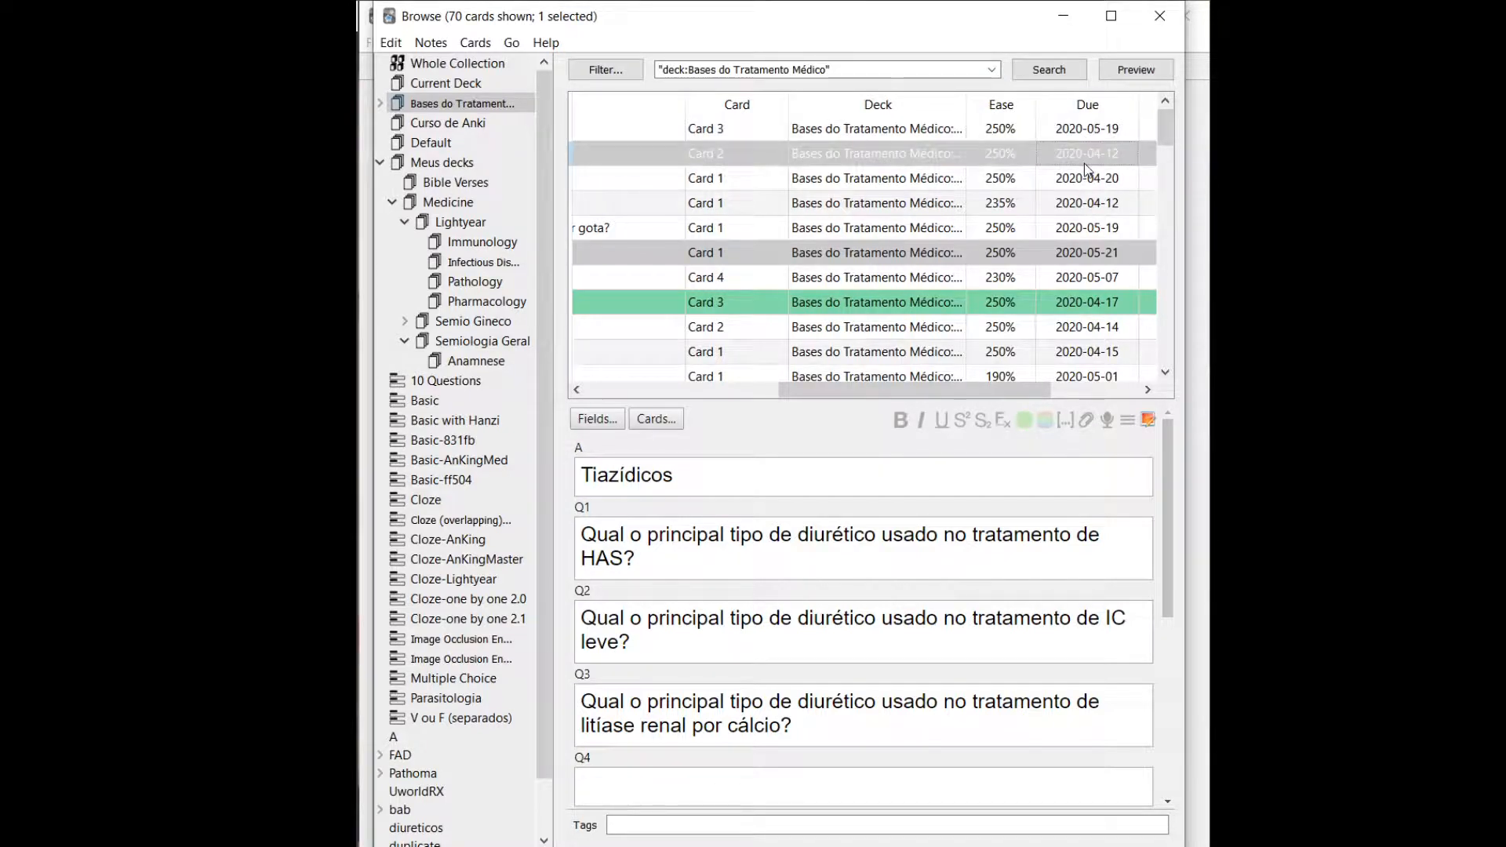
{"action": "right_click", "coordinate": [1084, 163]}
{"action": "left_click", "coordinate": [1098, 200]}
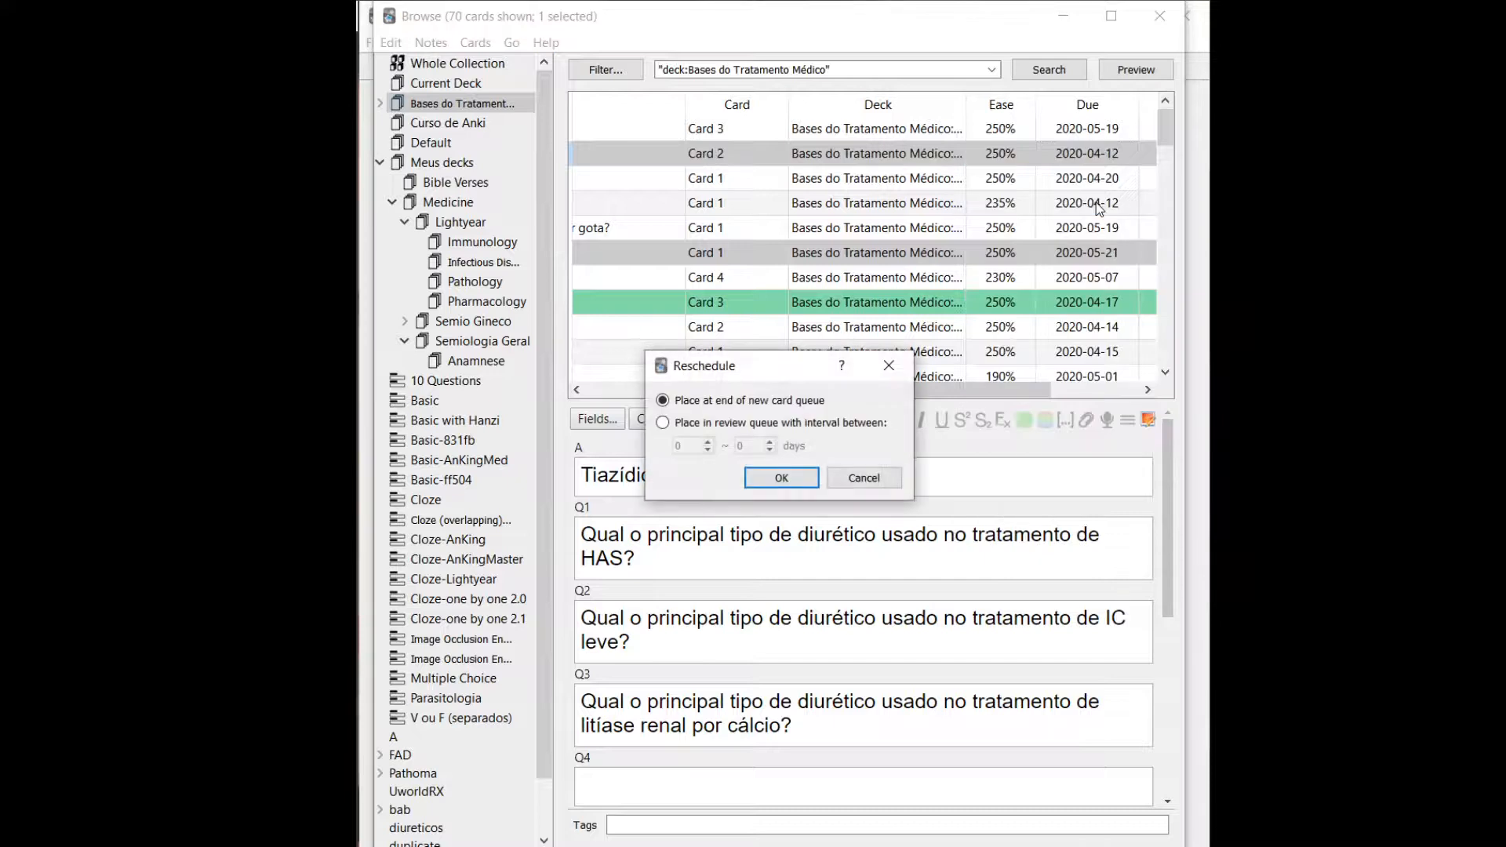
{"action": "left_click", "coordinate": [753, 423]}
{"action": "left_click", "coordinate": [732, 402]}
{"action": "left_click", "coordinate": [782, 477]}
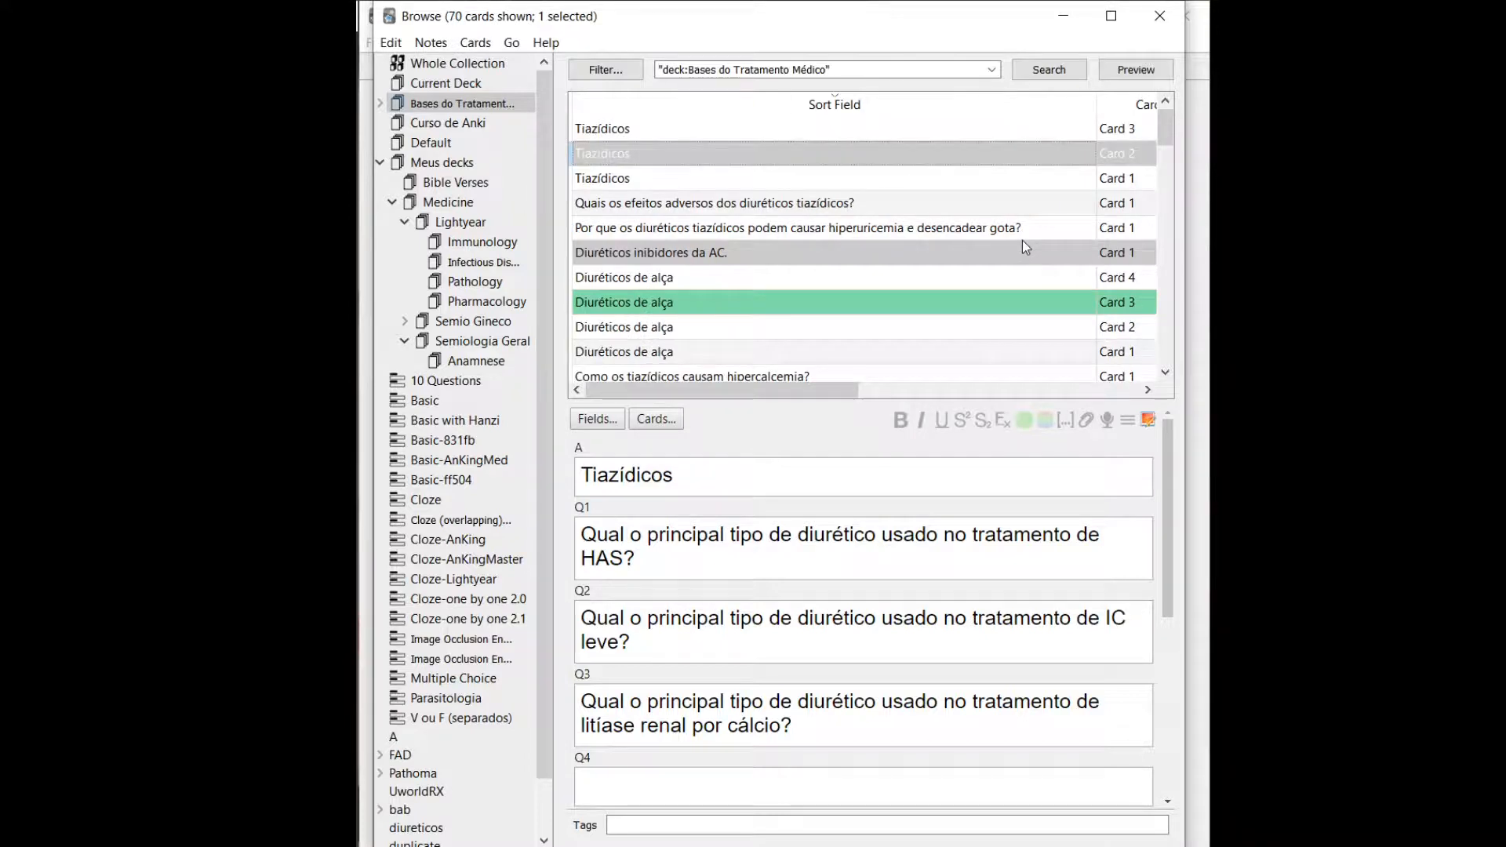
Try the review queue option in rescheduling for Tiazídicos Card 2, switch back to the new card queue, and cancel.
{"action": "left_click_drag", "start_coordinate": [828, 403], "coordinate": [1067, 407]}
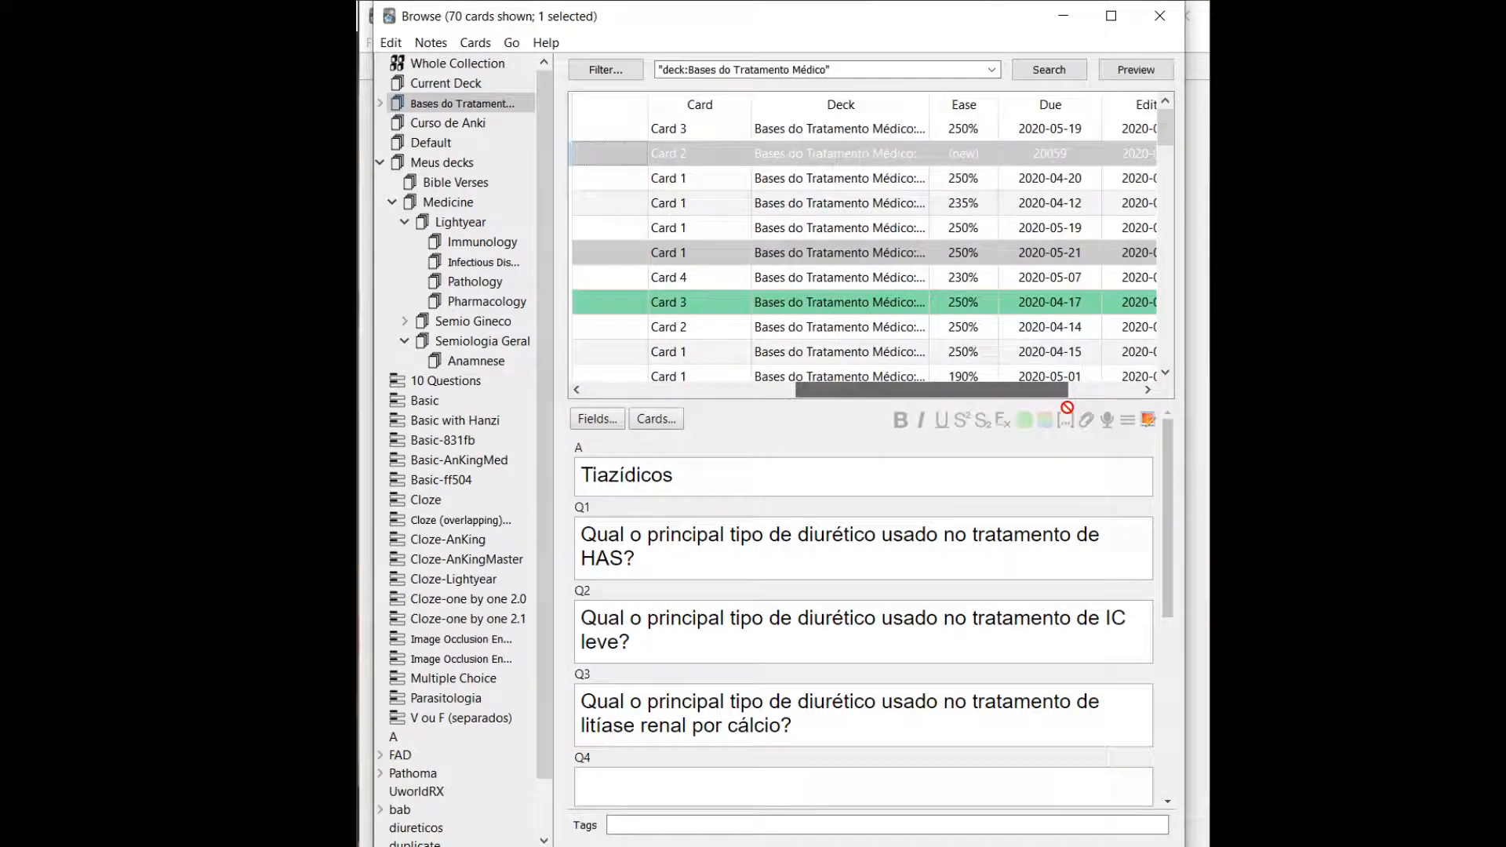
{"action": "right_click", "coordinate": [930, 150]}
{"action": "left_click", "coordinate": [972, 187]}
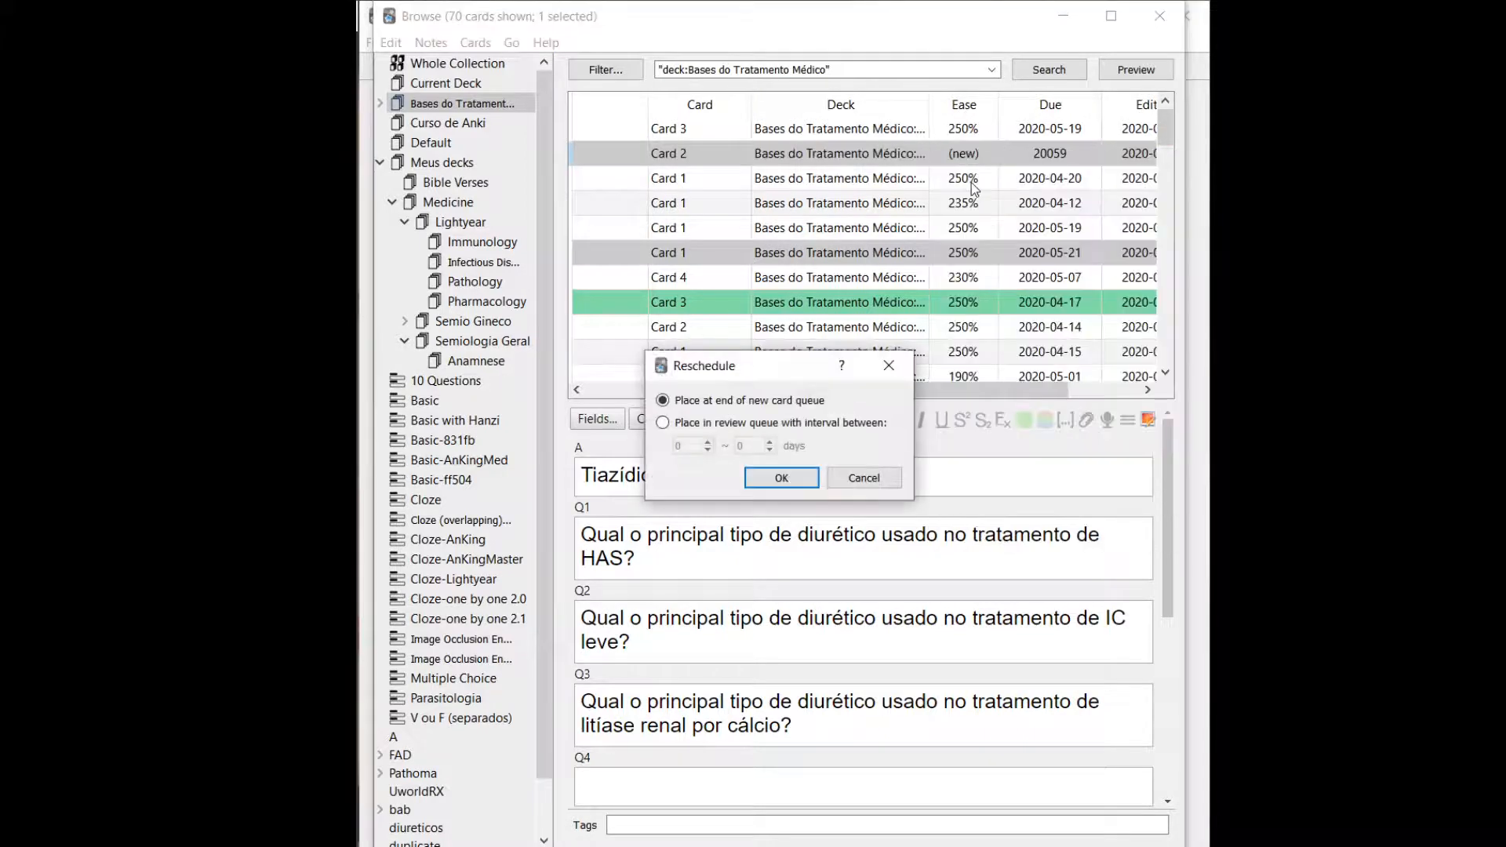
{"action": "left_click", "coordinate": [716, 426]}
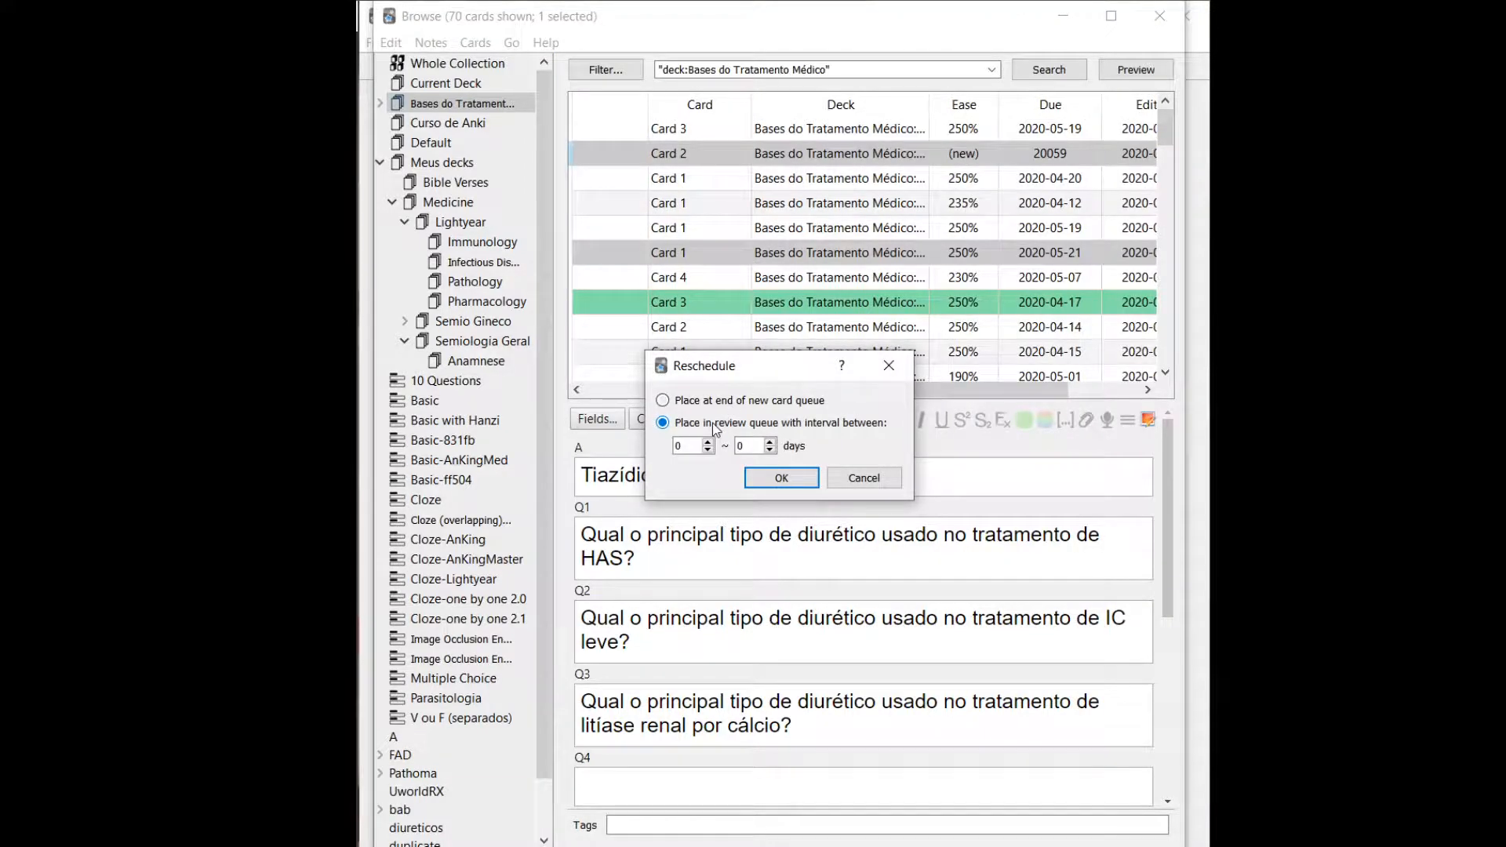
{"action": "double_click", "coordinate": [679, 446]}
{"action": "left_click", "coordinate": [719, 401]}
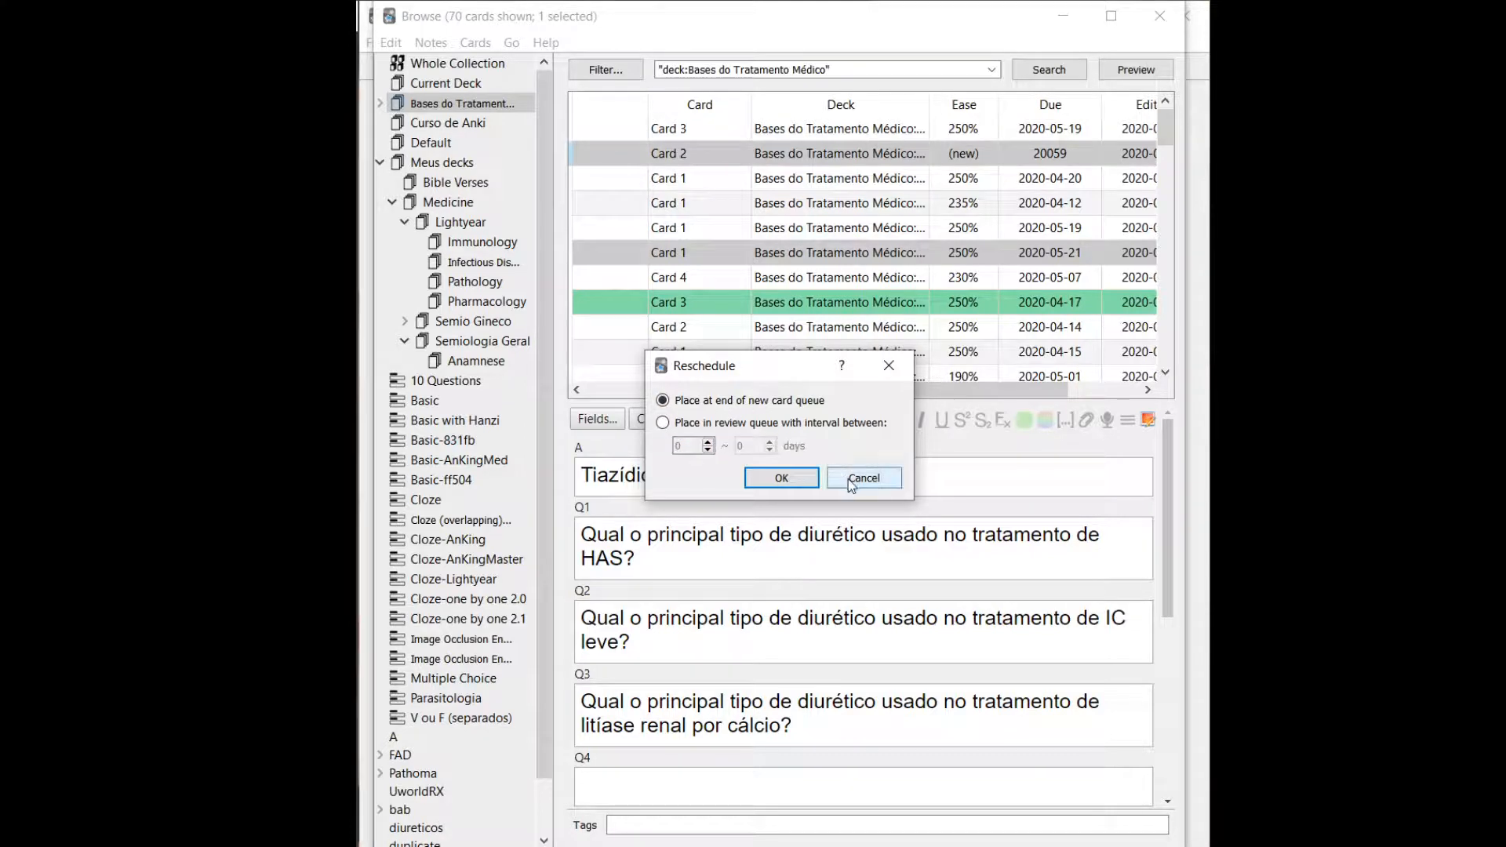
{"action": "left_click", "coordinate": [849, 479]}
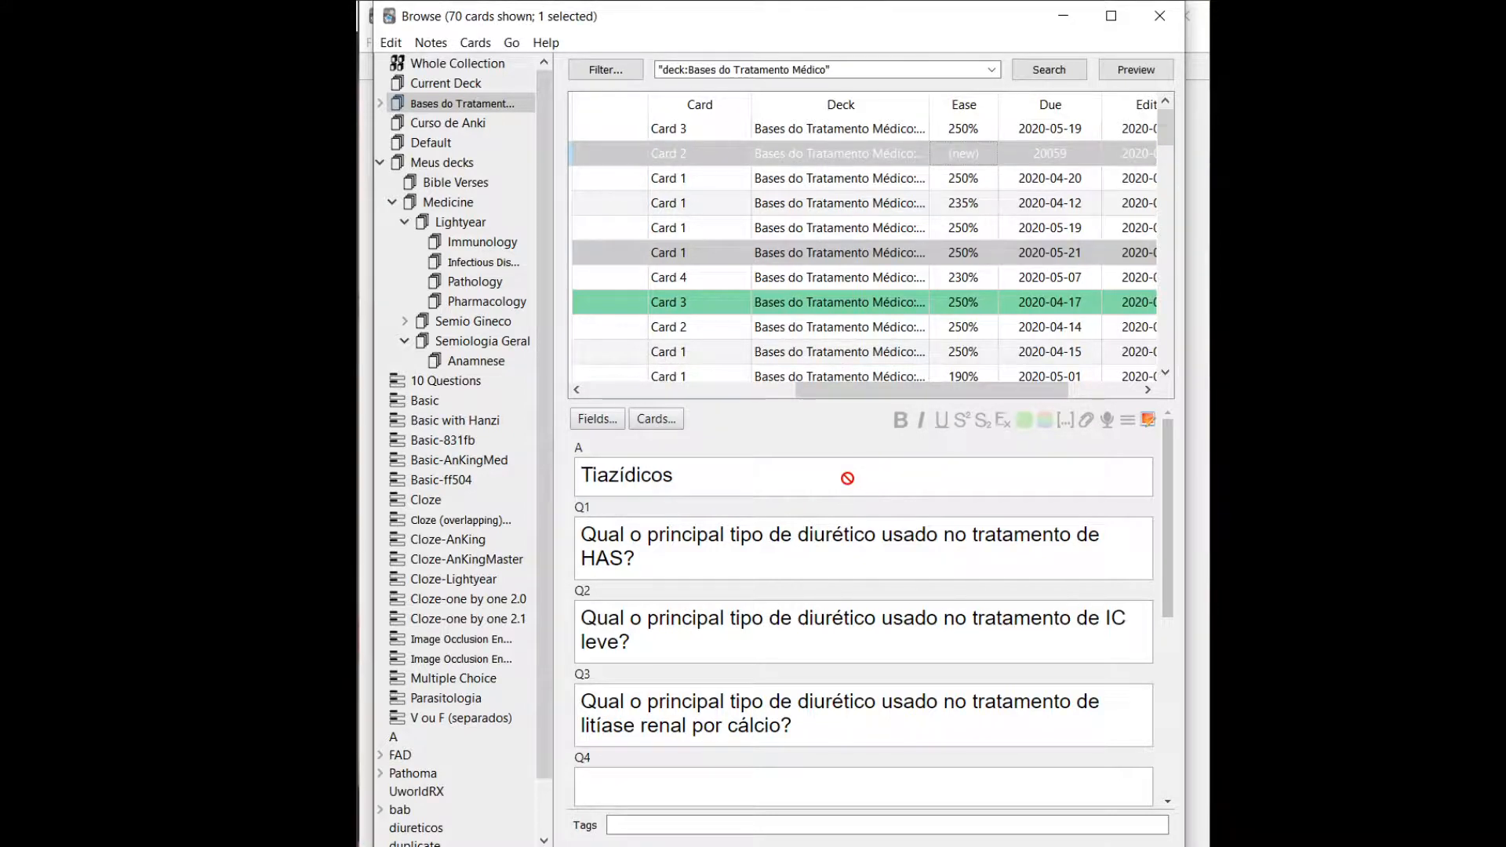
Examine the available card actions and the Ease and Due columns for Tiazídicos Card 2.
{"action": "left_click_drag", "start_coordinate": [838, 390], "coordinate": [897, 409]}
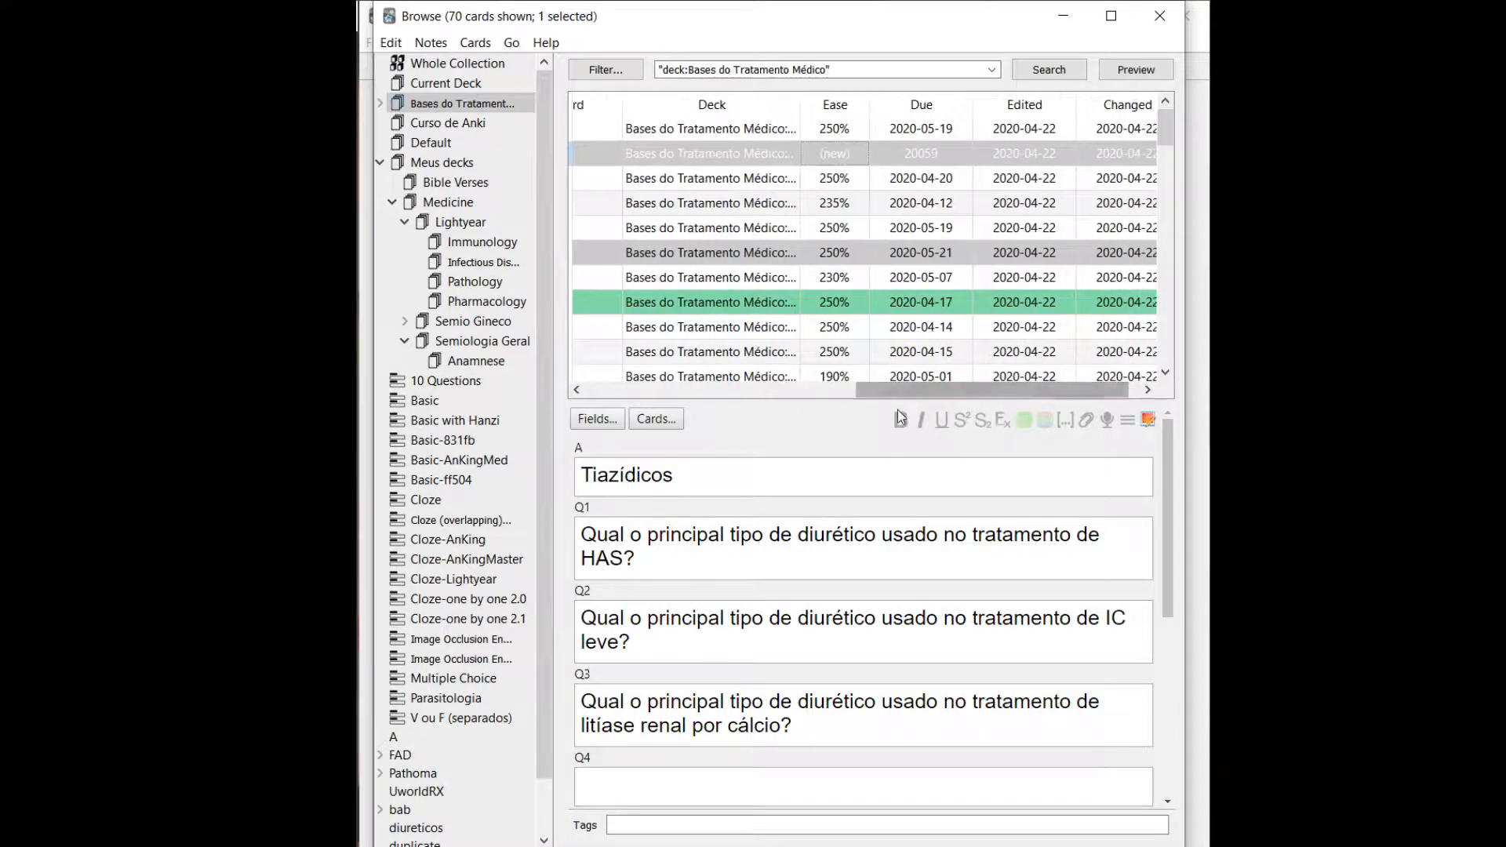
{"action": "right_click", "coordinate": [848, 152]}
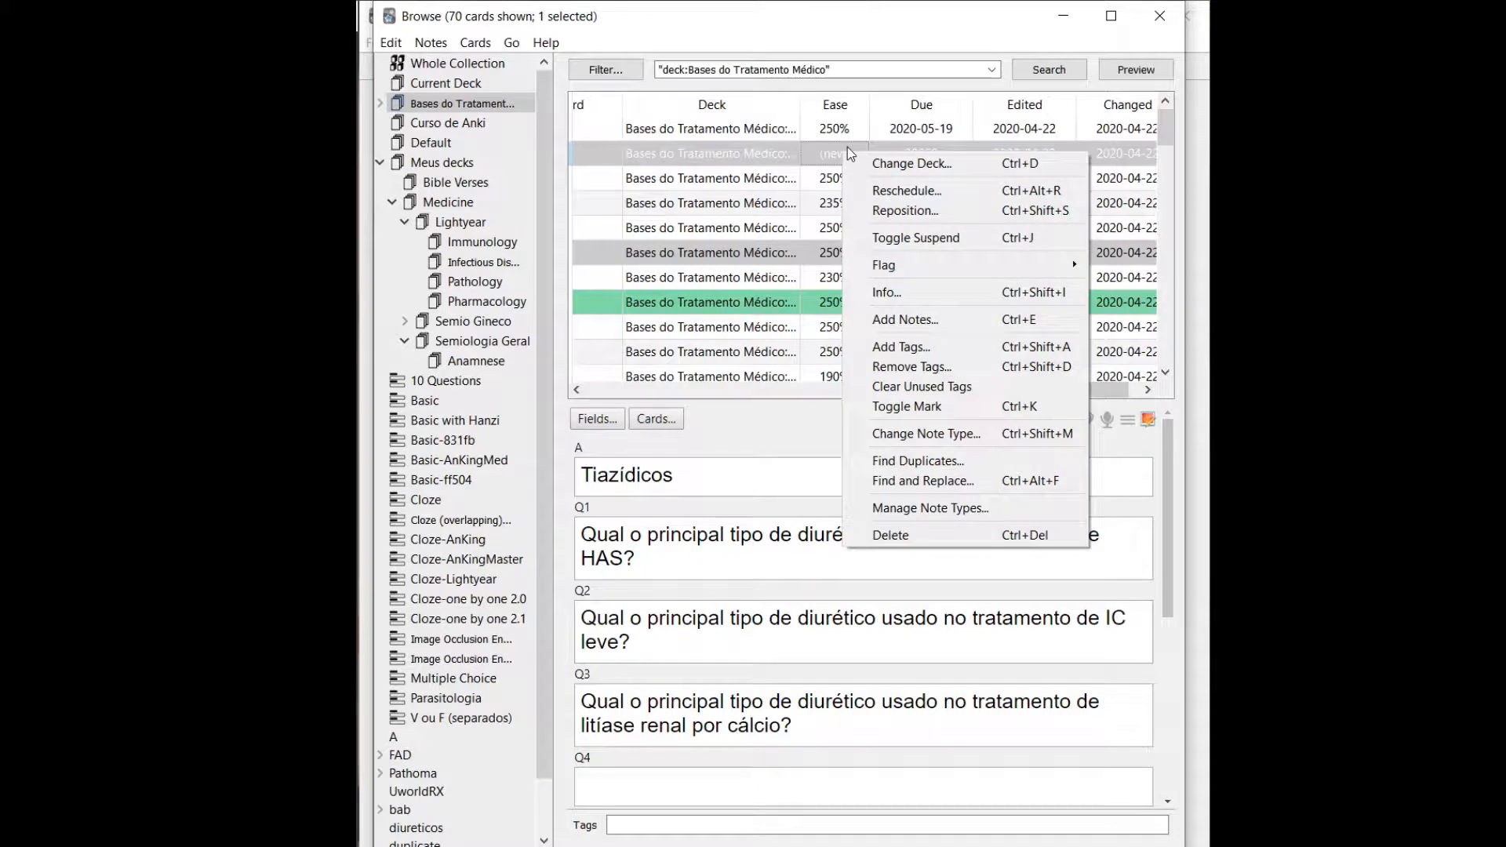
{"action": "left_click", "coordinate": [809, 311]}
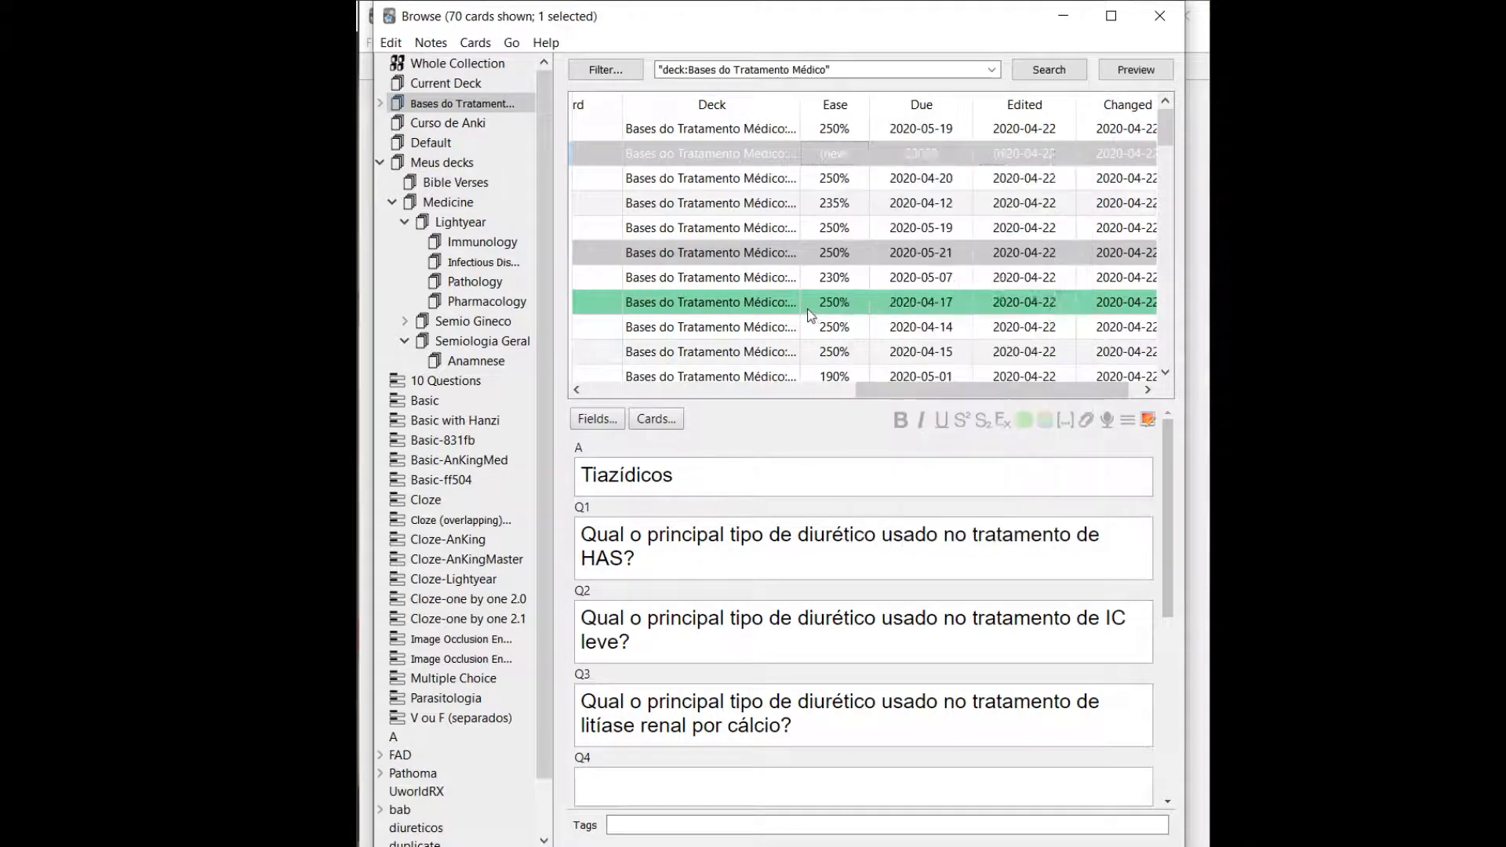
{"action": "left_click", "coordinate": [808, 311]}
{"action": "left_click", "coordinate": [846, 153]}
{"action": "left_click_drag", "start_coordinate": [898, 397], "coordinate": [834, 401]}
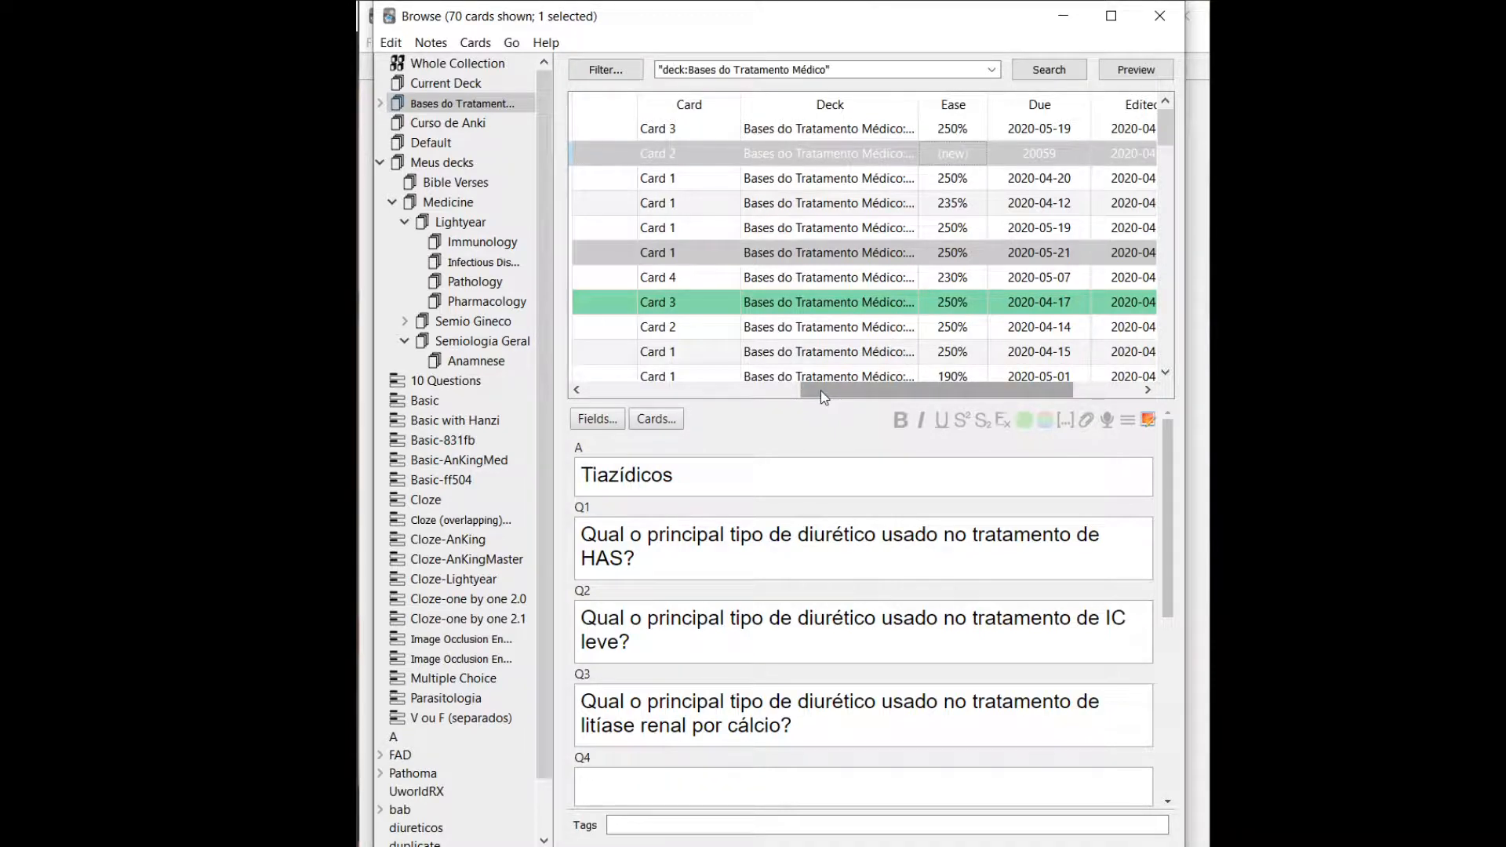
{"action": "left_click_drag", "start_coordinate": [820, 396], "coordinate": [586, 427]}
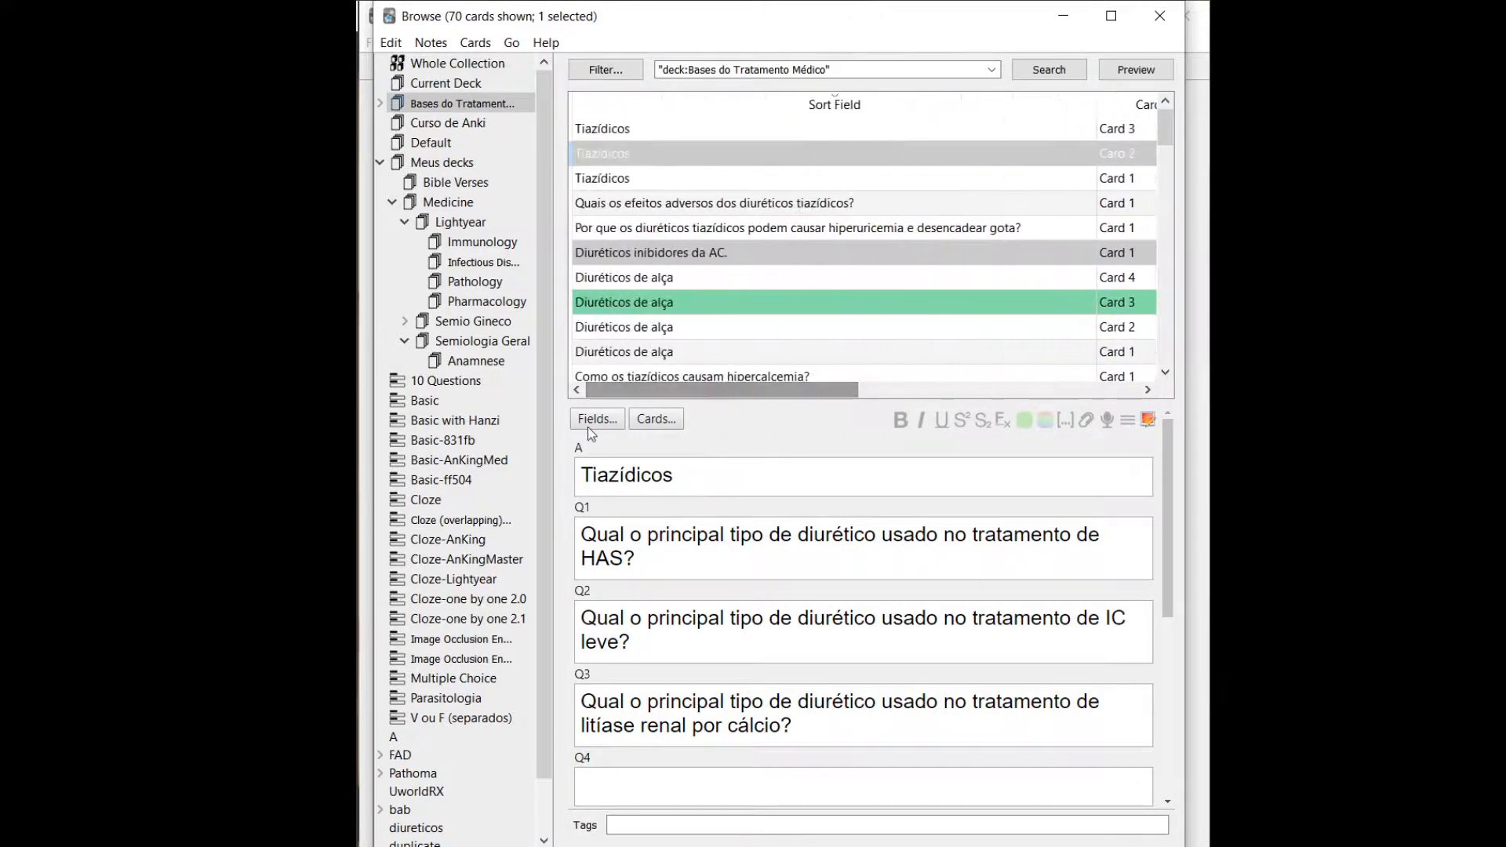
Check the Ease and Due values of the cards in the Pharmacology deck and in the Lightyear deck.
{"action": "left_click", "coordinate": [486, 301]}
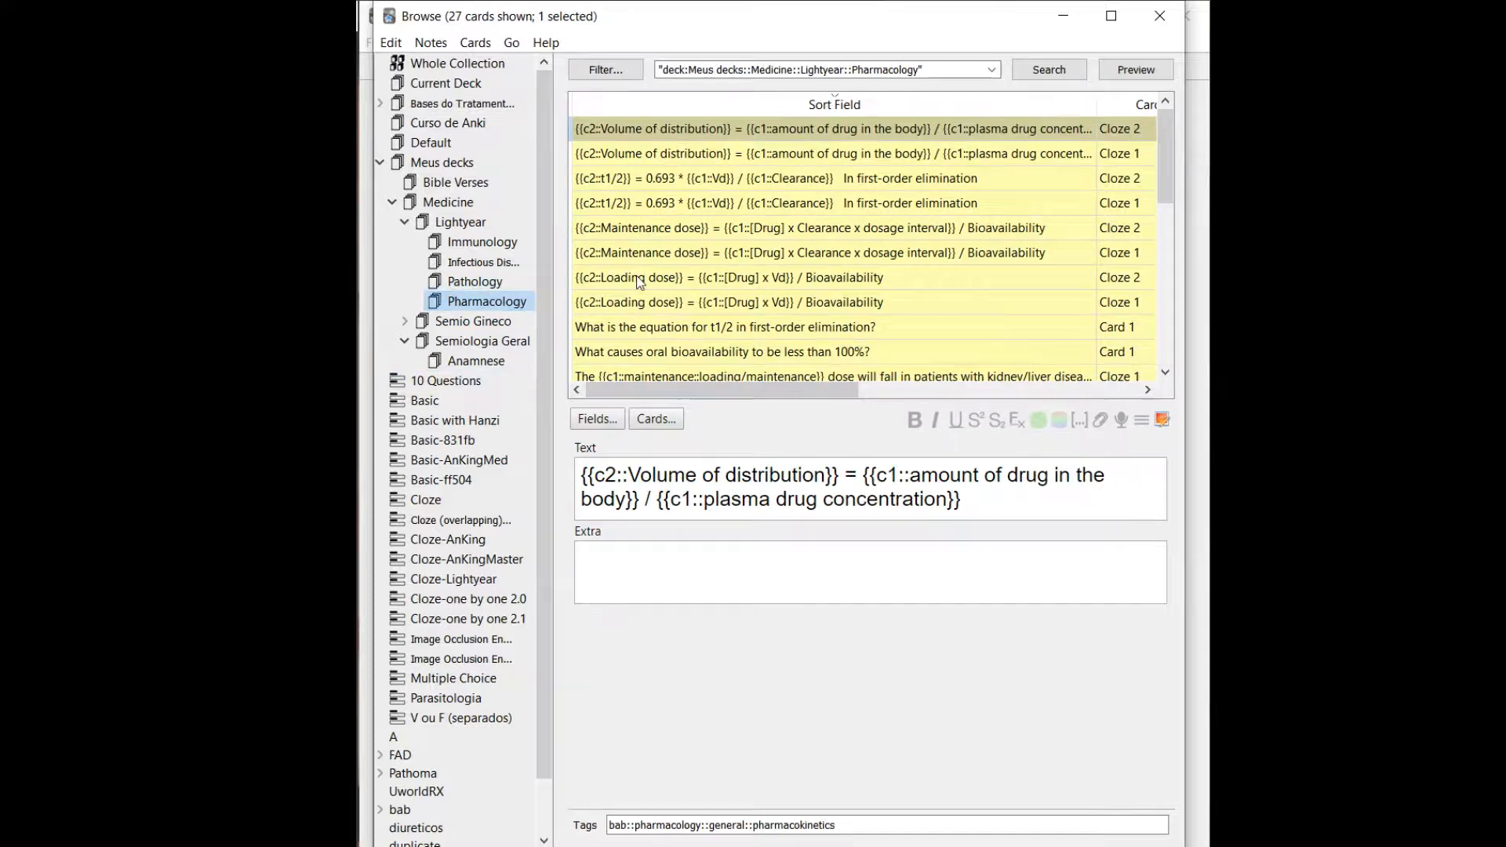
{"action": "left_click_drag", "start_coordinate": [756, 390], "coordinate": [1072, 407]}
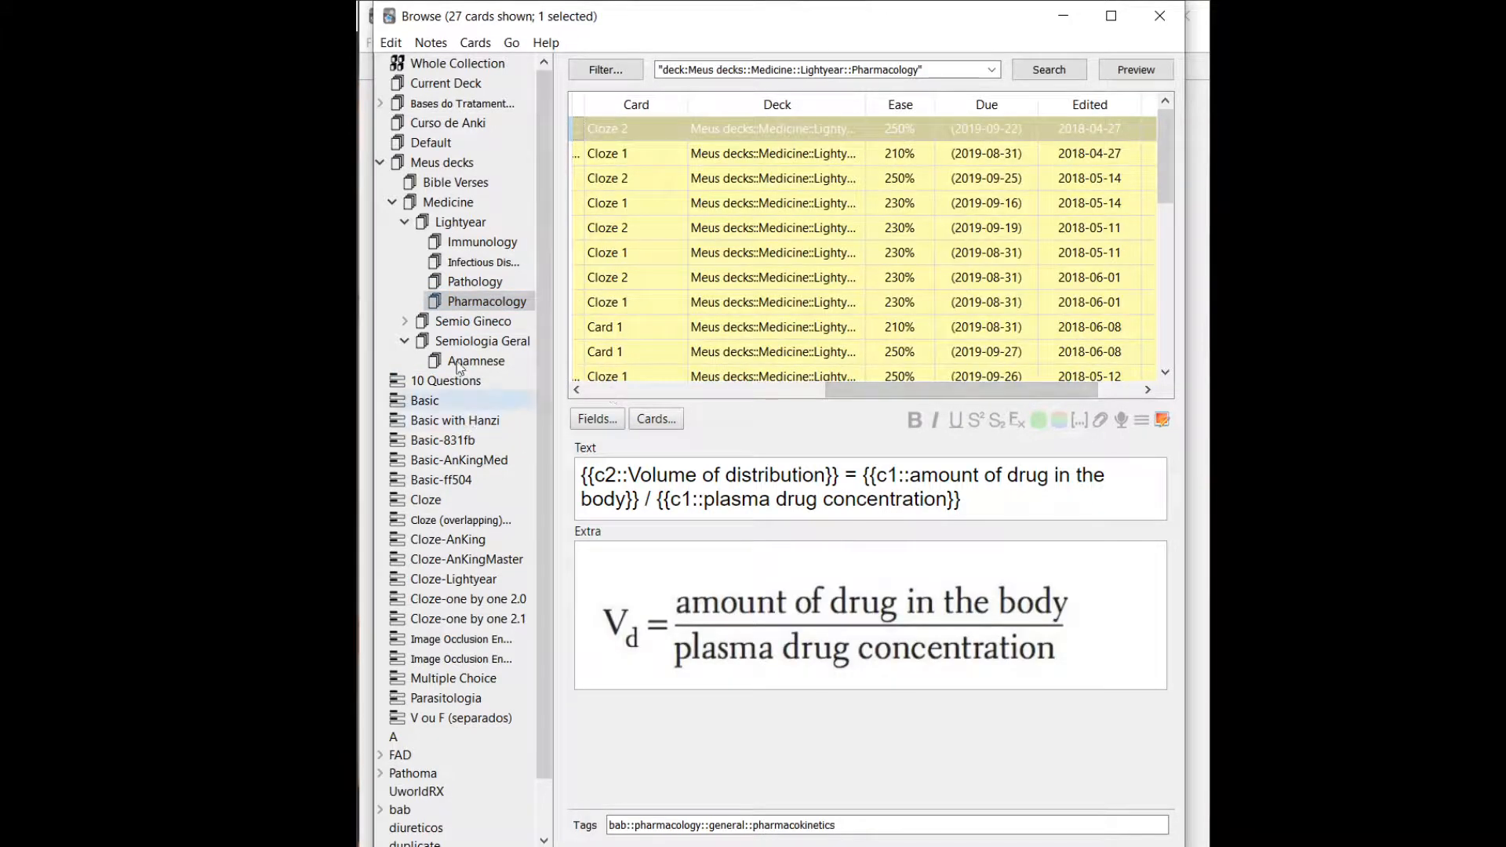
{"action": "left_click", "coordinate": [441, 238]}
{"action": "left_click", "coordinate": [444, 219]}
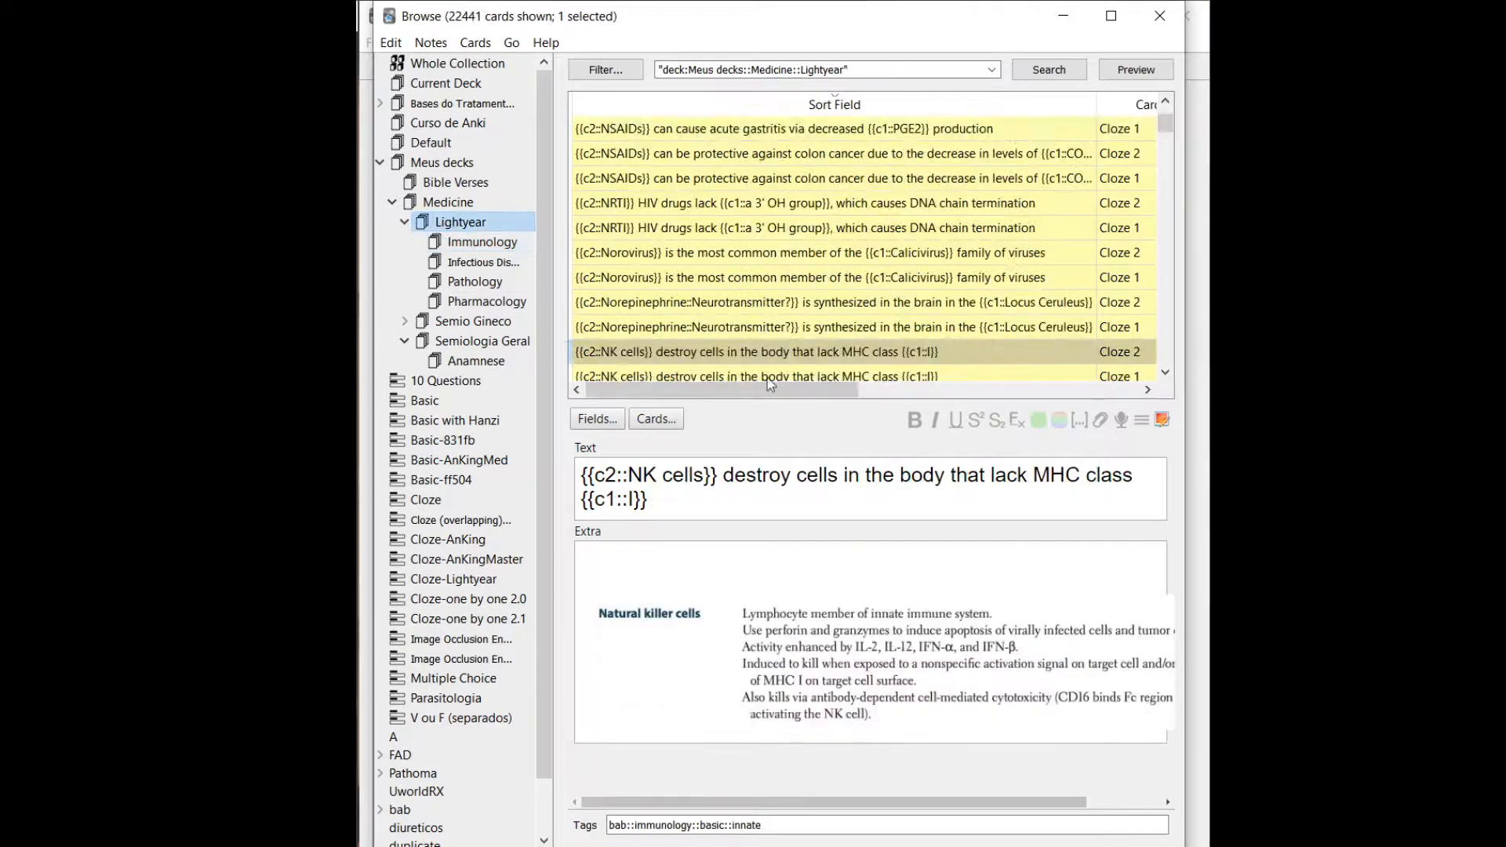
{"action": "left_click_drag", "start_coordinate": [797, 390], "coordinate": [1074, 398]}
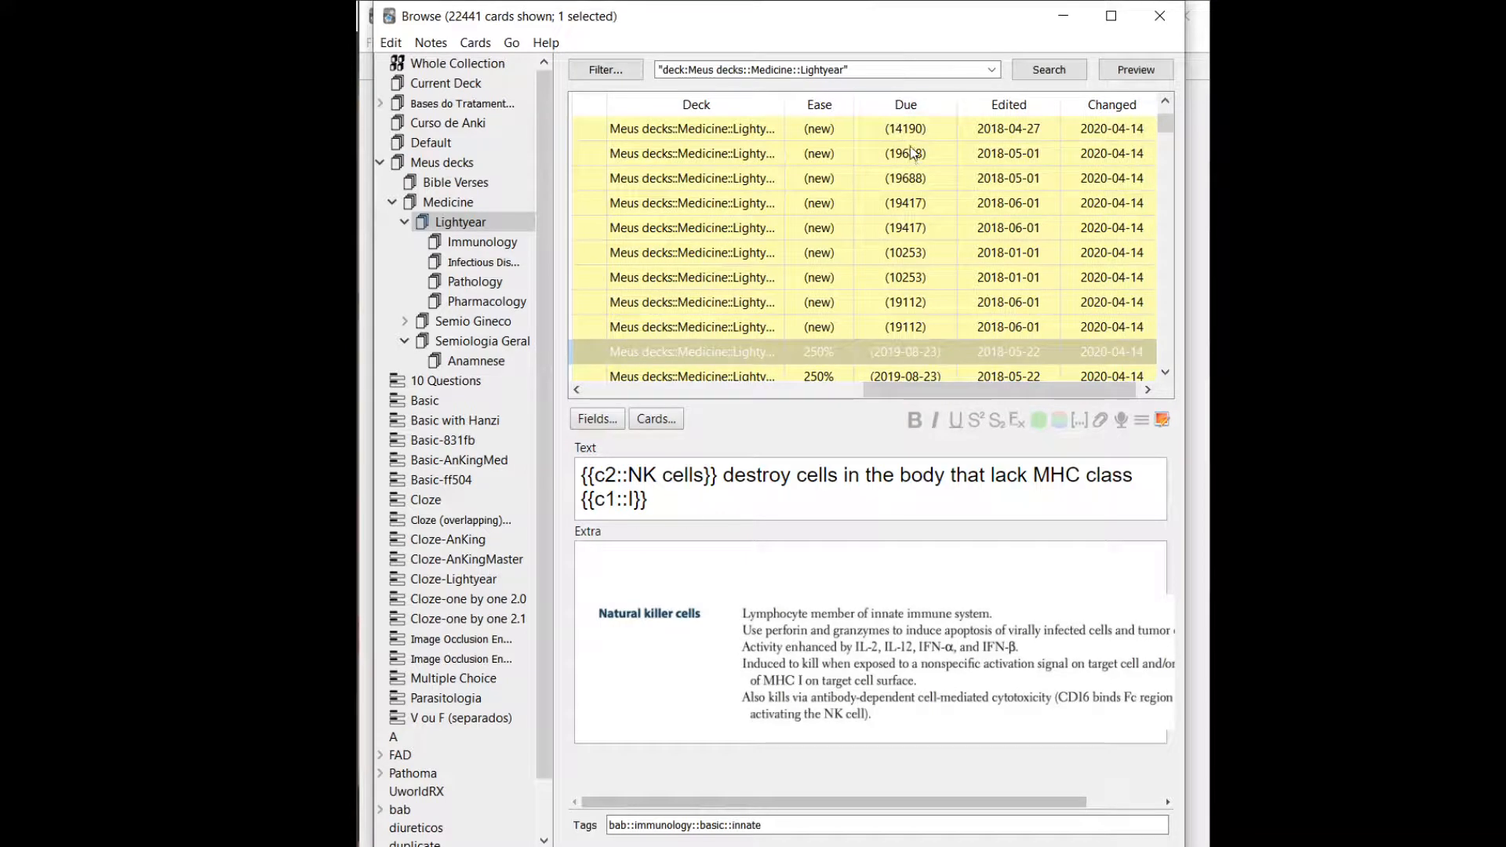
Reposition the new Norovirus Cloze 2 card to start position 1 with a step of 1, shifting existing cards.
{"action": "left_click", "coordinate": [896, 256]}
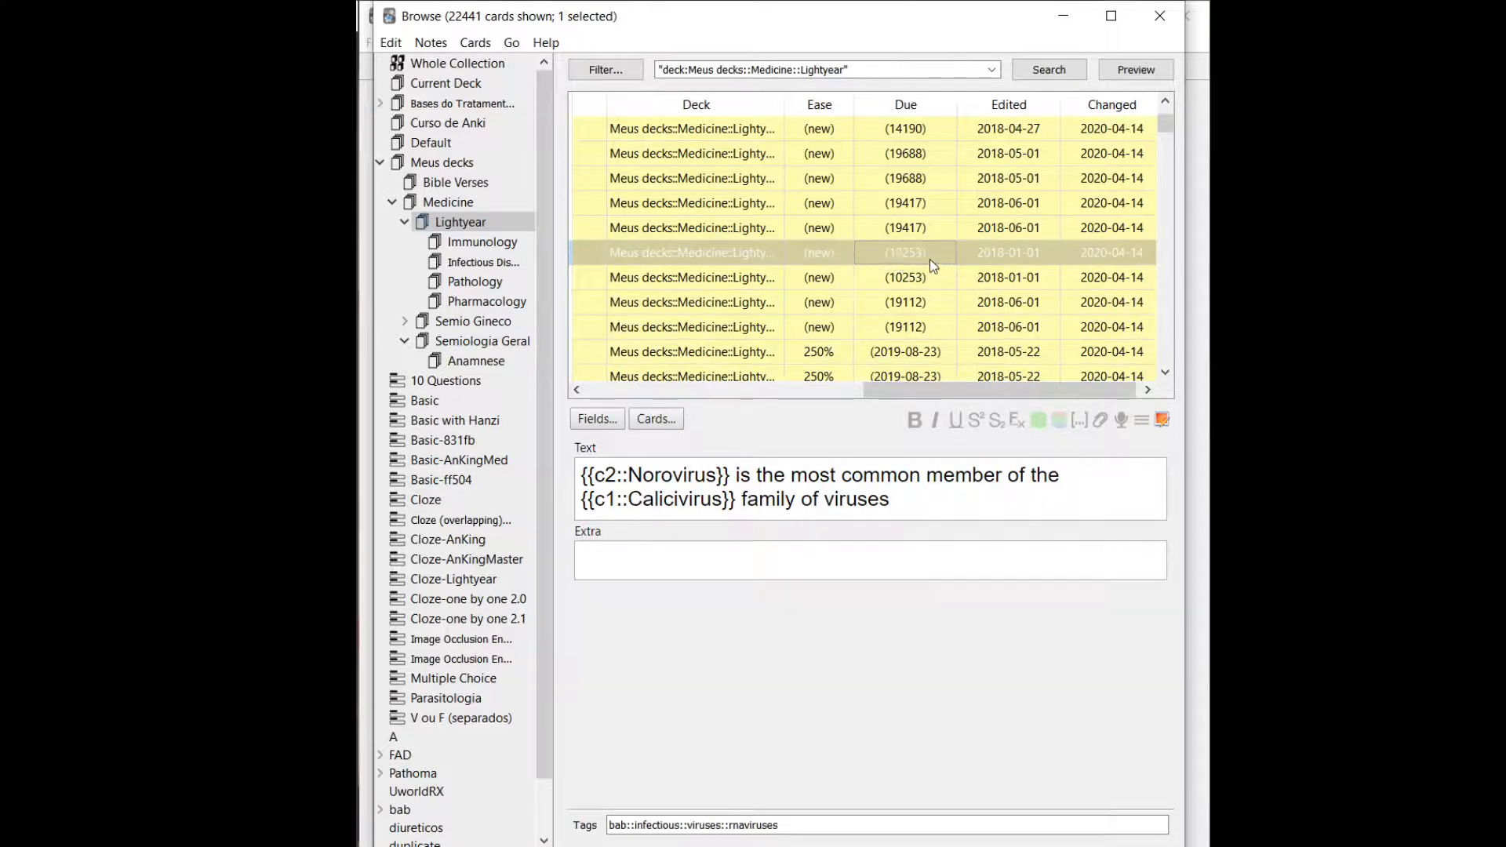
{"action": "right_click", "coordinate": [931, 261]}
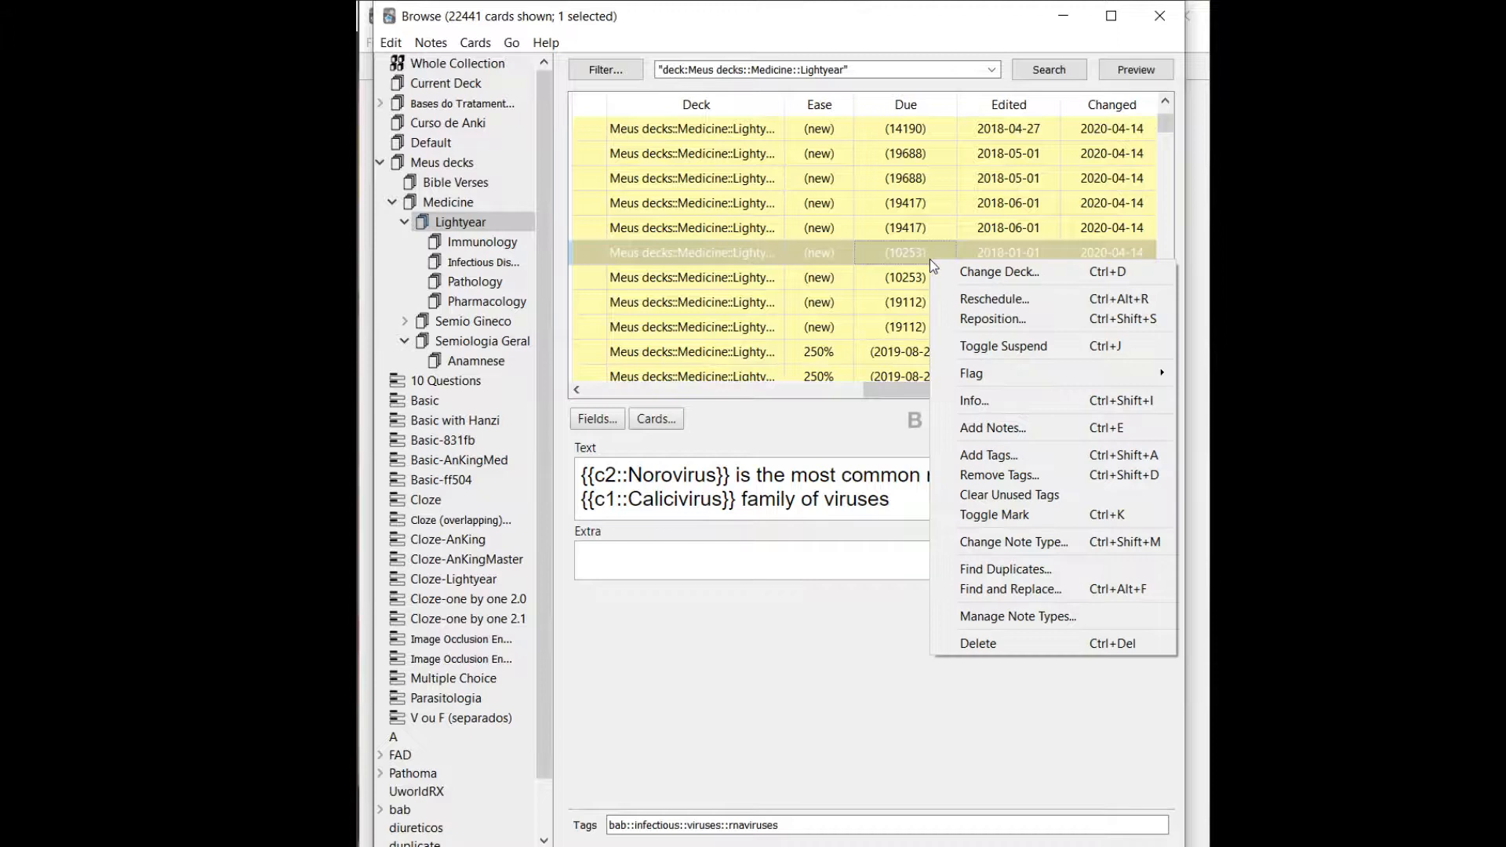
{"action": "left_click", "coordinate": [990, 319]}
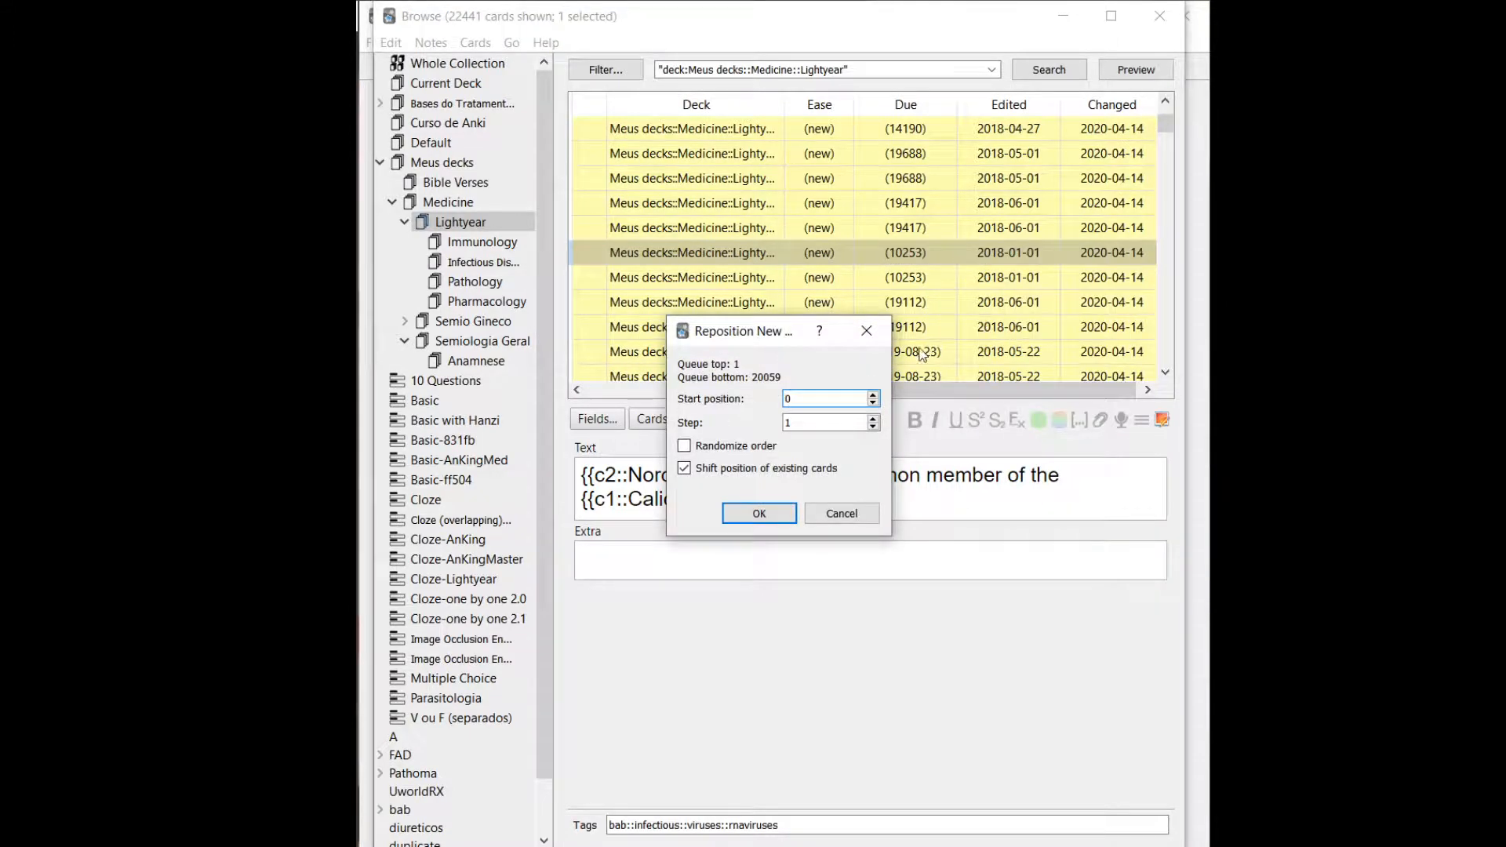
{"action": "type", "text": "1"}
{"action": "key", "text": "Return"}
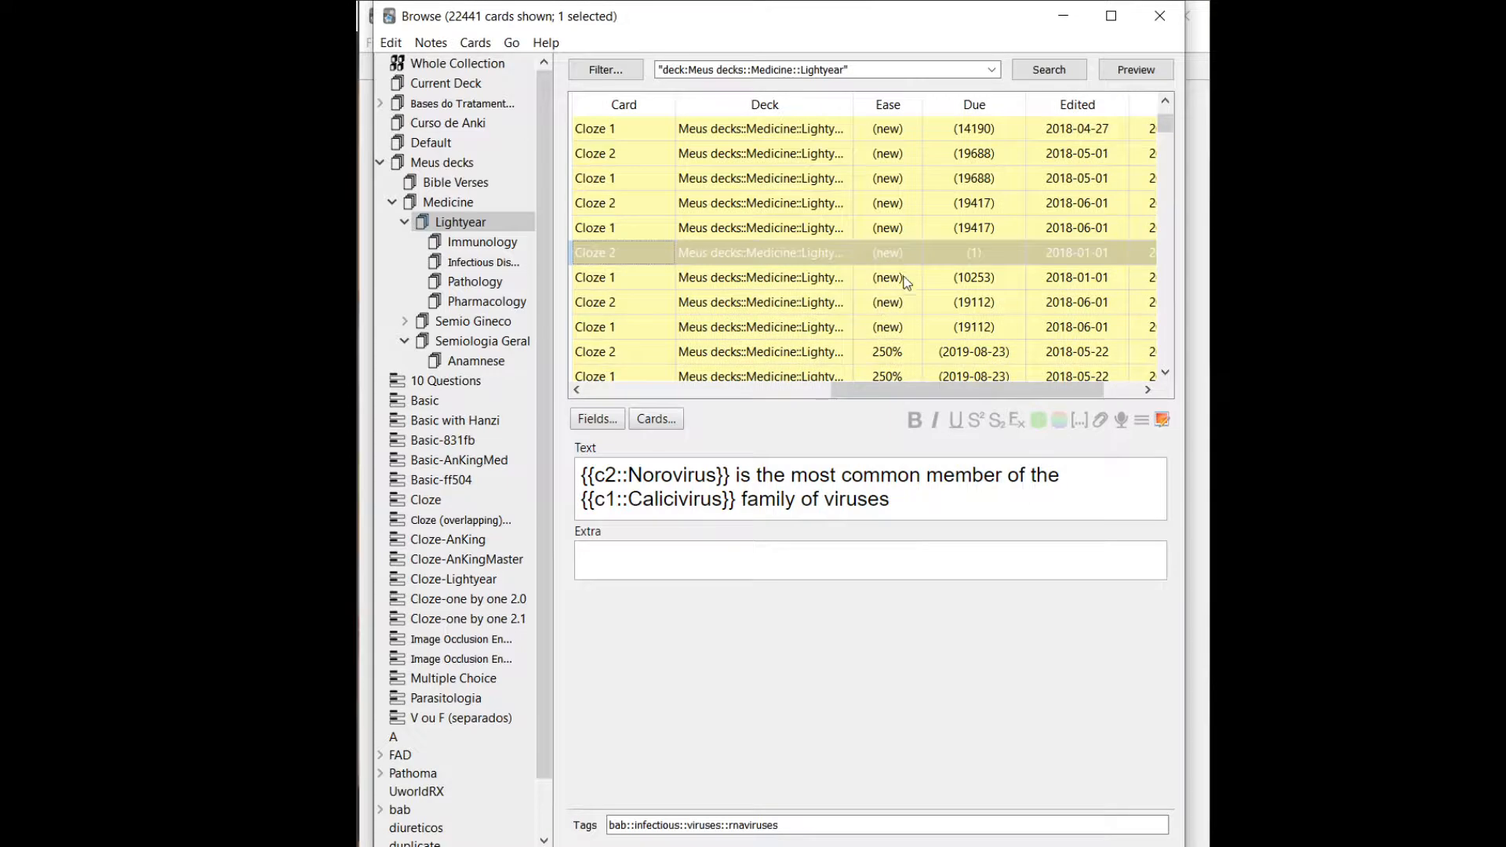
Reposition seven consecutive Lightyear cards around the Norovirus Cloze 2 card to start position 2 with step 1, shifting existing cards.
{"action": "left_click", "coordinate": [876, 206]}
{"action": "key", "text": "shift+Down"}
{"action": "key", "text": "shift+Down"}
{"action": "key", "text": "shift+Down"}
{"action": "key", "text": "shift+Down"}
{"action": "key", "text": "shift+Down"}
{"action": "key", "text": "shift+Down"}
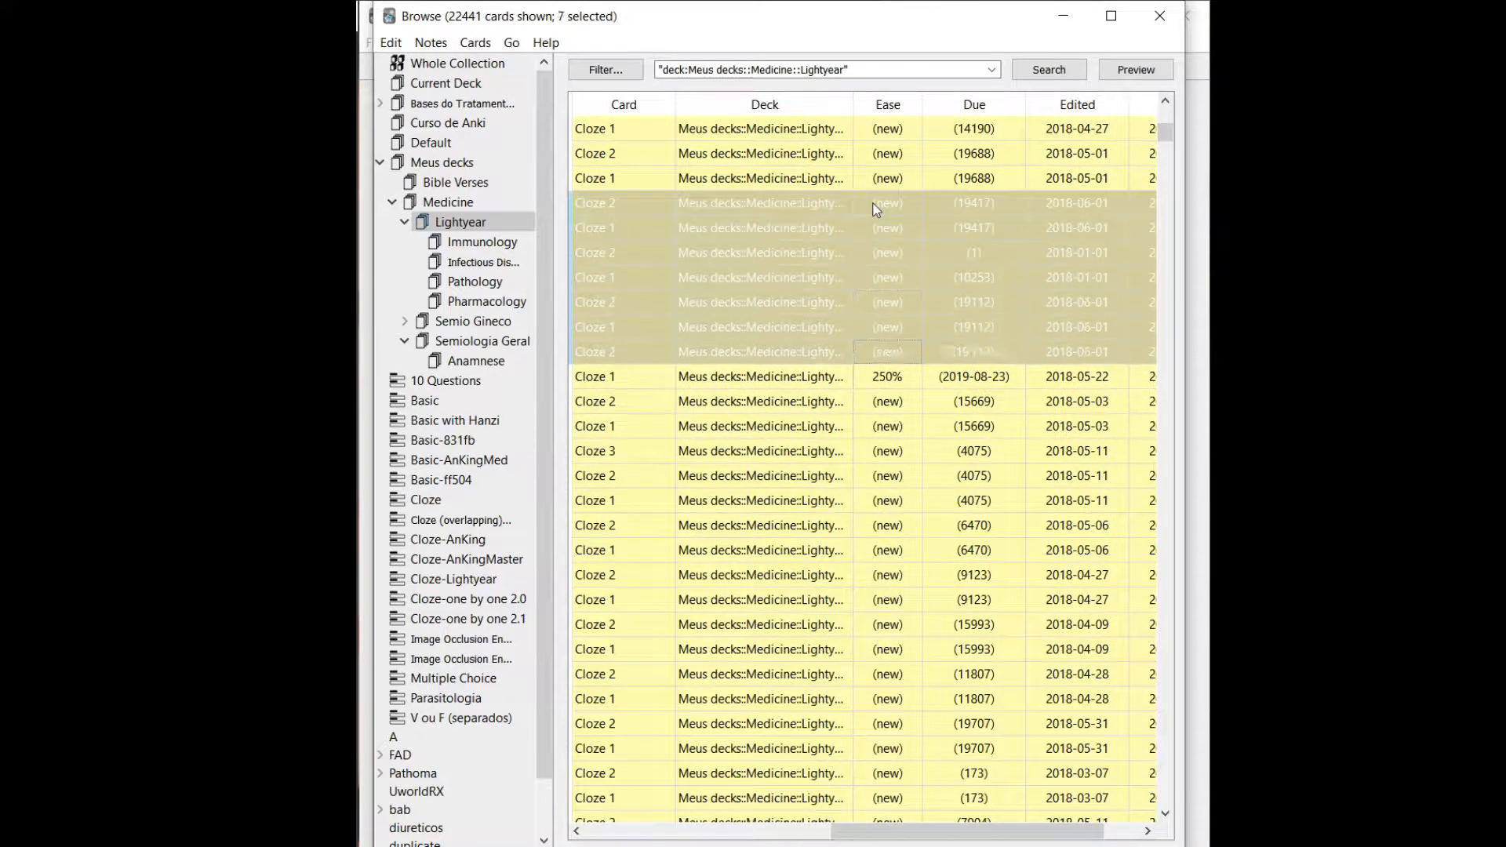
{"action": "right_click", "coordinate": [874, 204]}
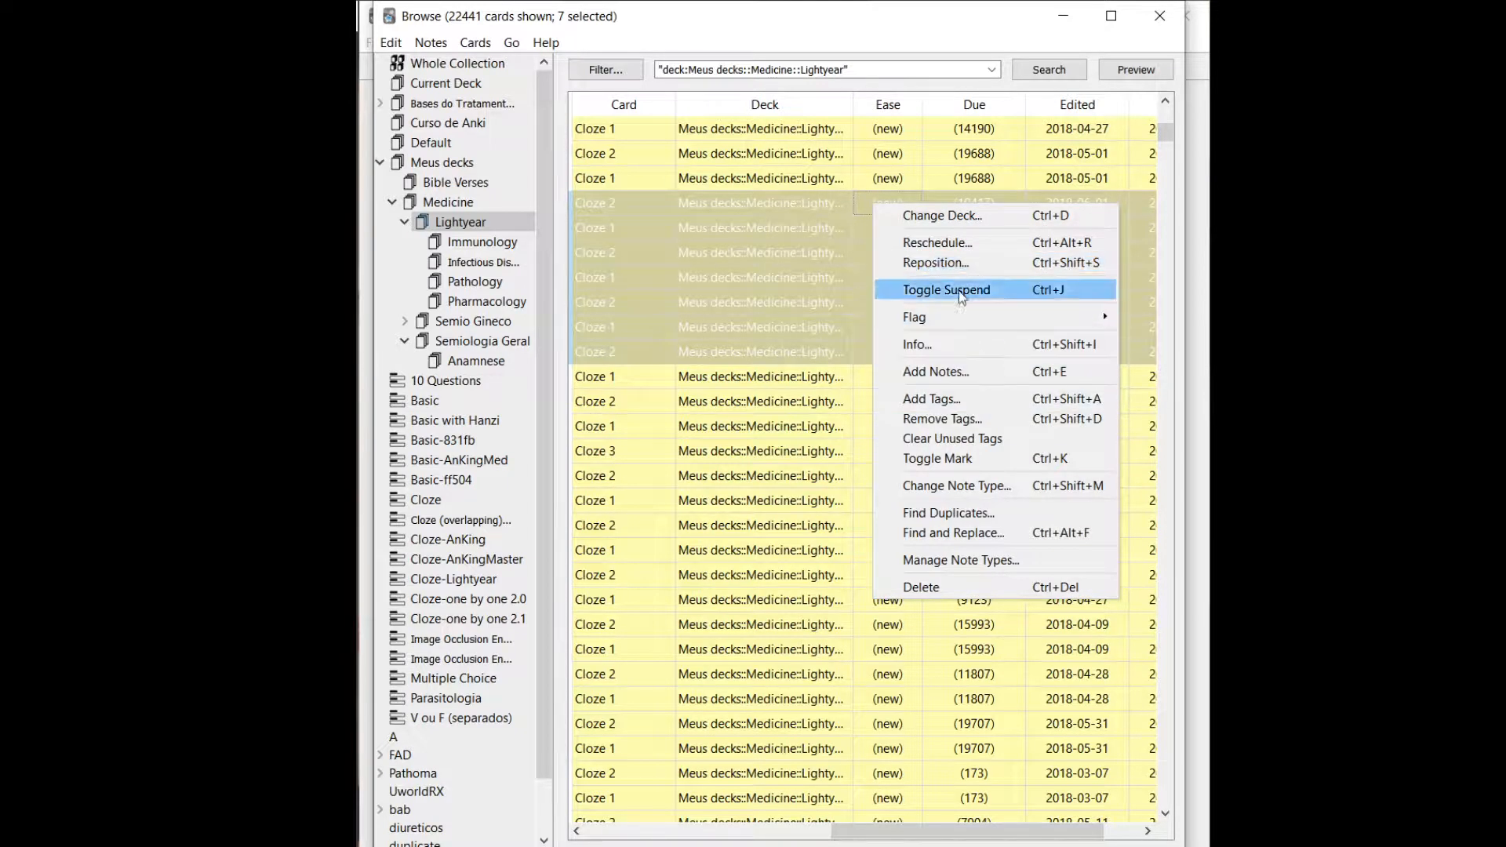
{"action": "left_click", "coordinate": [941, 264]}
{"action": "left_click", "coordinate": [810, 398]}
{"action": "left_click_drag", "start_coordinate": [810, 398], "coordinate": [782, 401]}
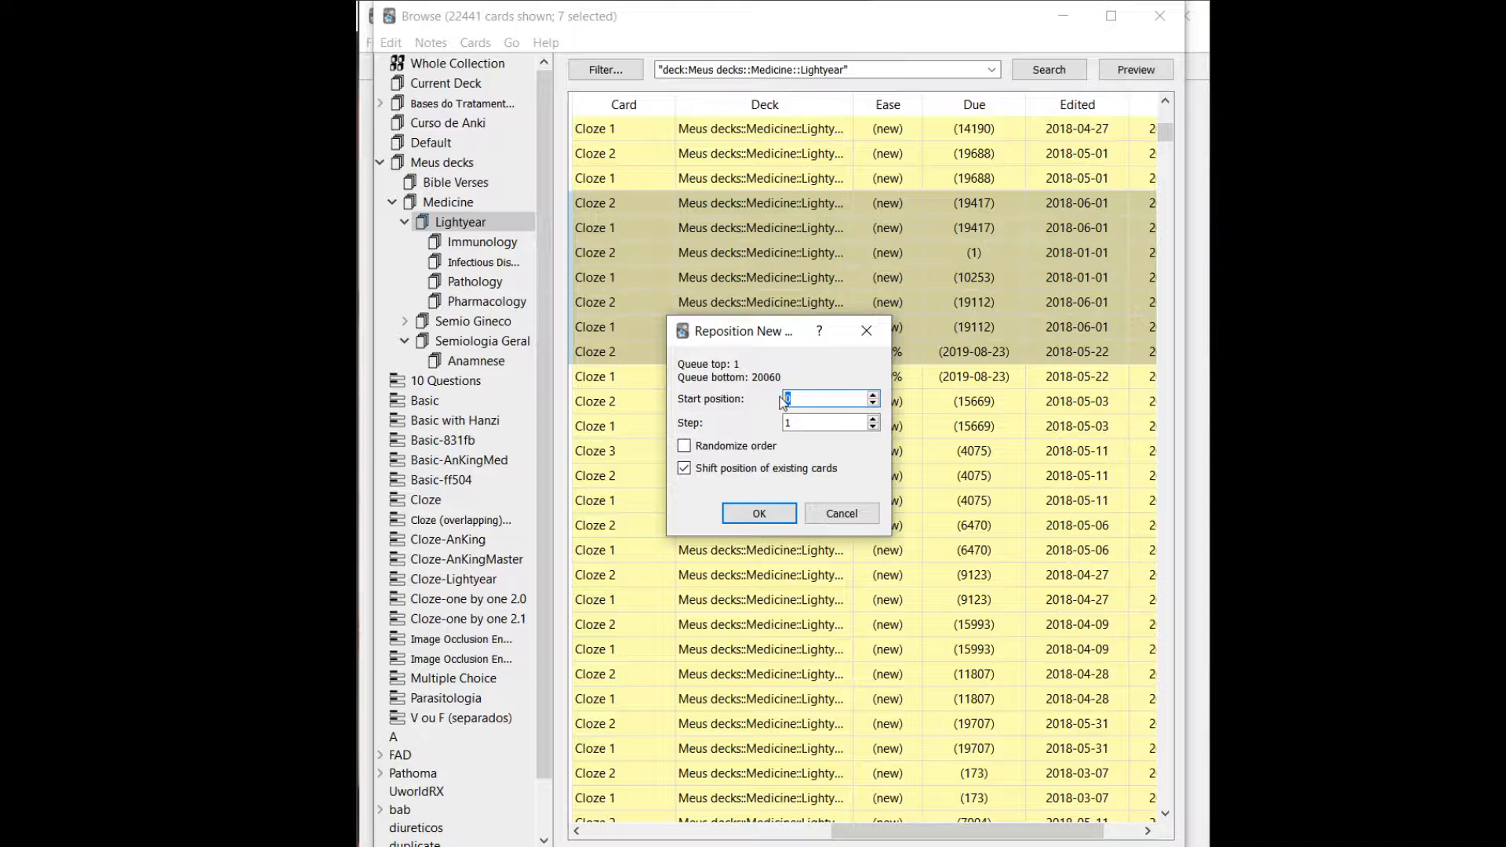
{"action": "type", "text": "2"}
{"action": "key", "text": "Return"}
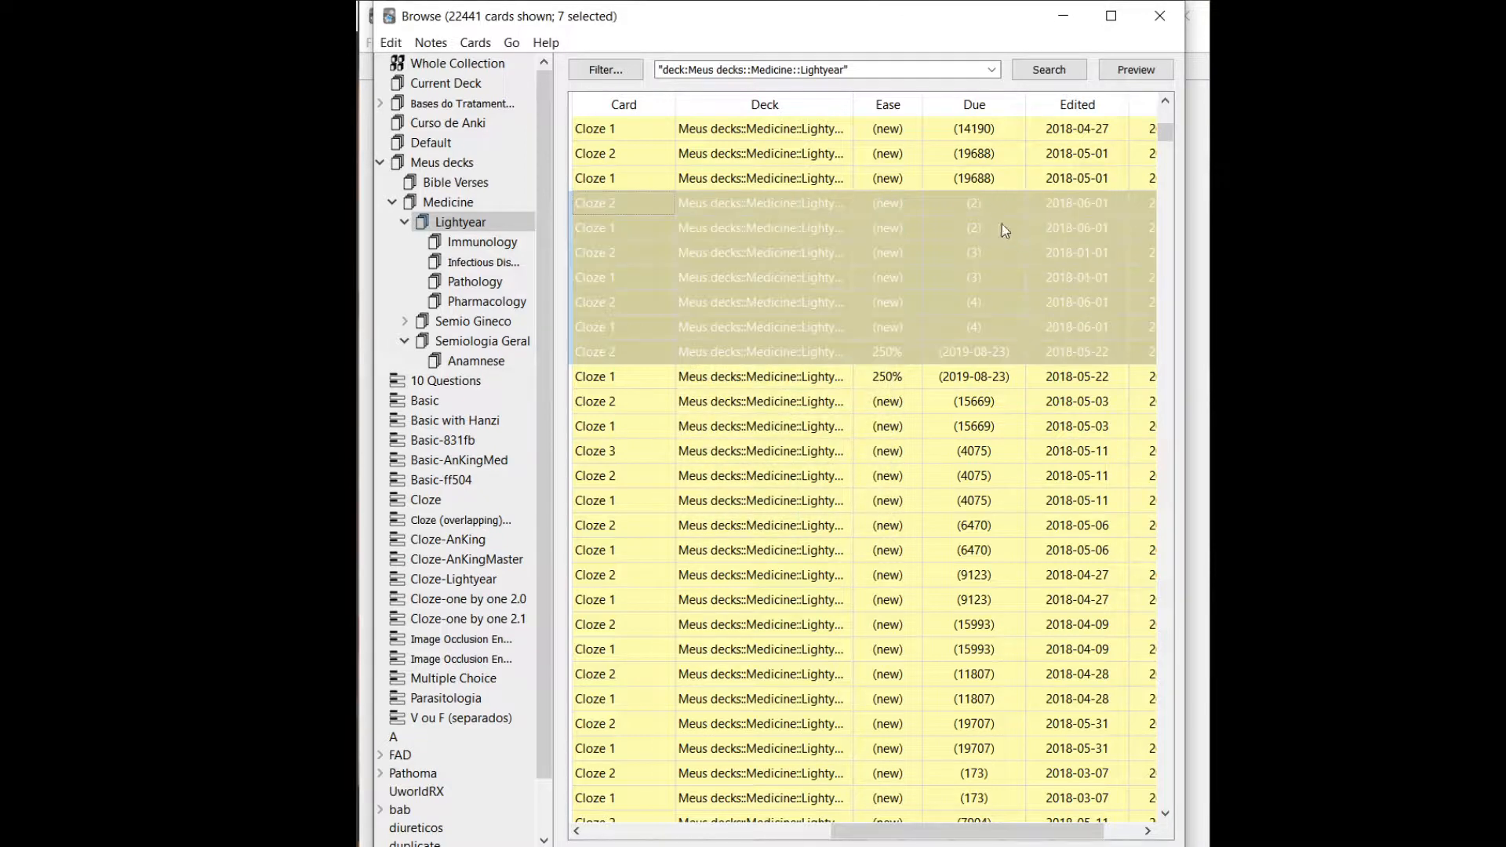
{"action": "right_click", "coordinate": [1001, 281]}
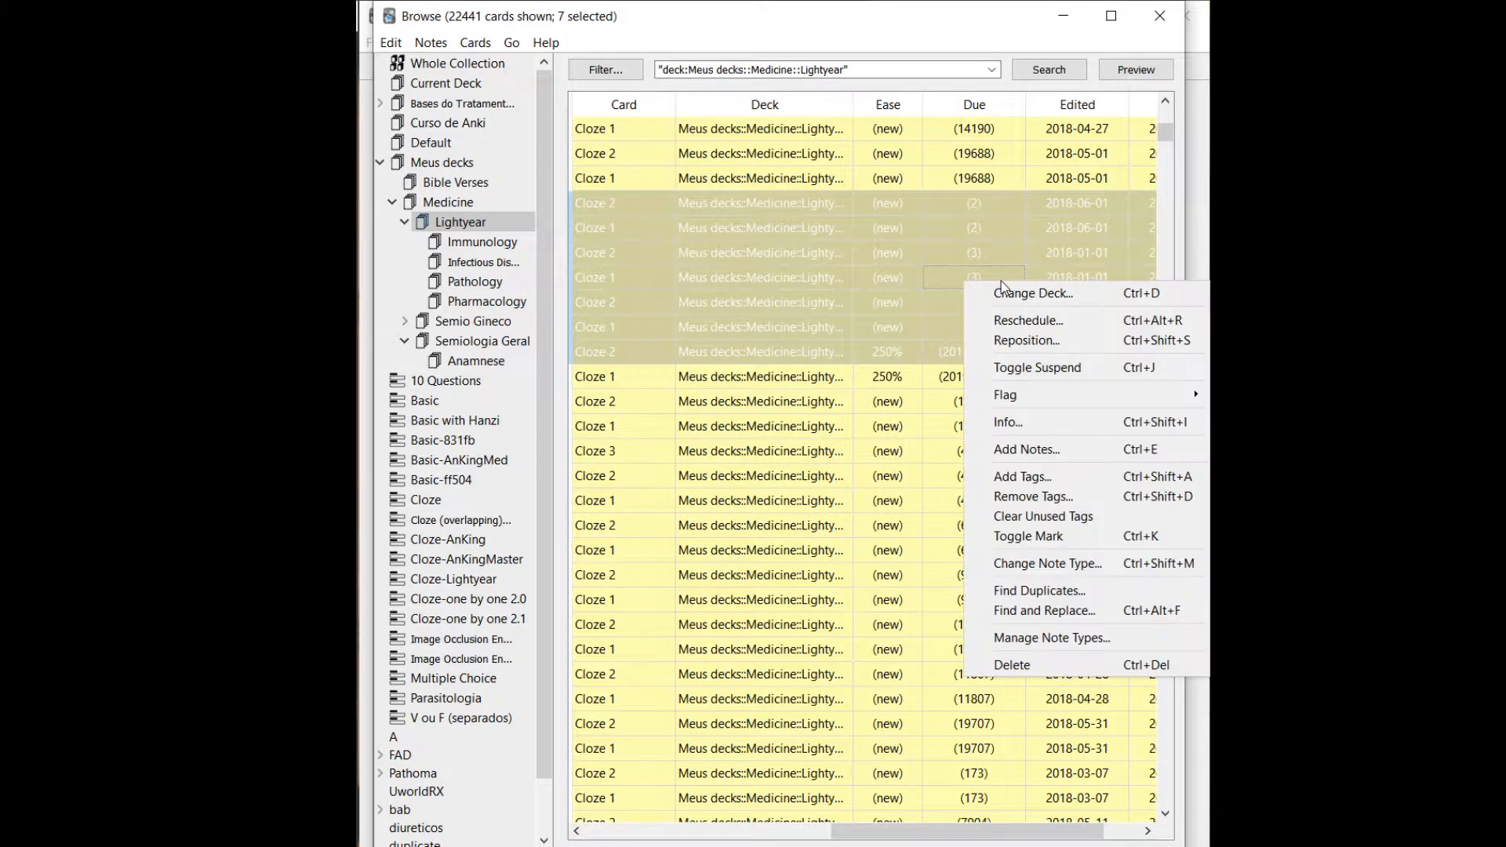
{"action": "left_click", "coordinate": [887, 499]}
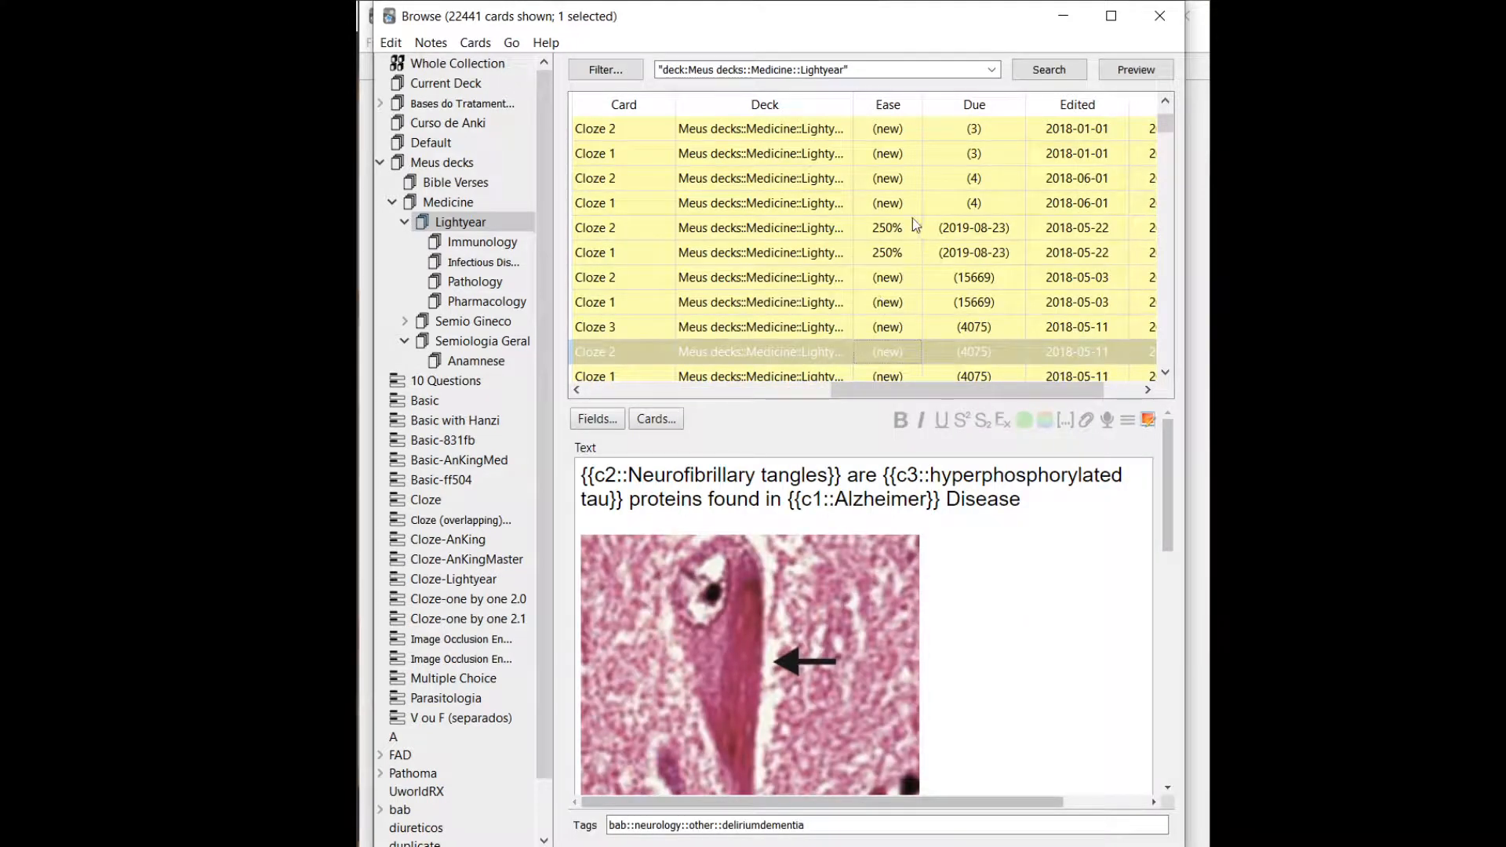
Reposition the seven Lightyear cards beginning with Oligodendrogliomas Cloze 1 to start position 4 with step 1, shifting existing cards.
{"action": "scroll", "coordinate": [912, 206], "scroll_direction": "down", "scroll_amount": 5}
{"action": "left_click", "coordinate": [897, 136]}
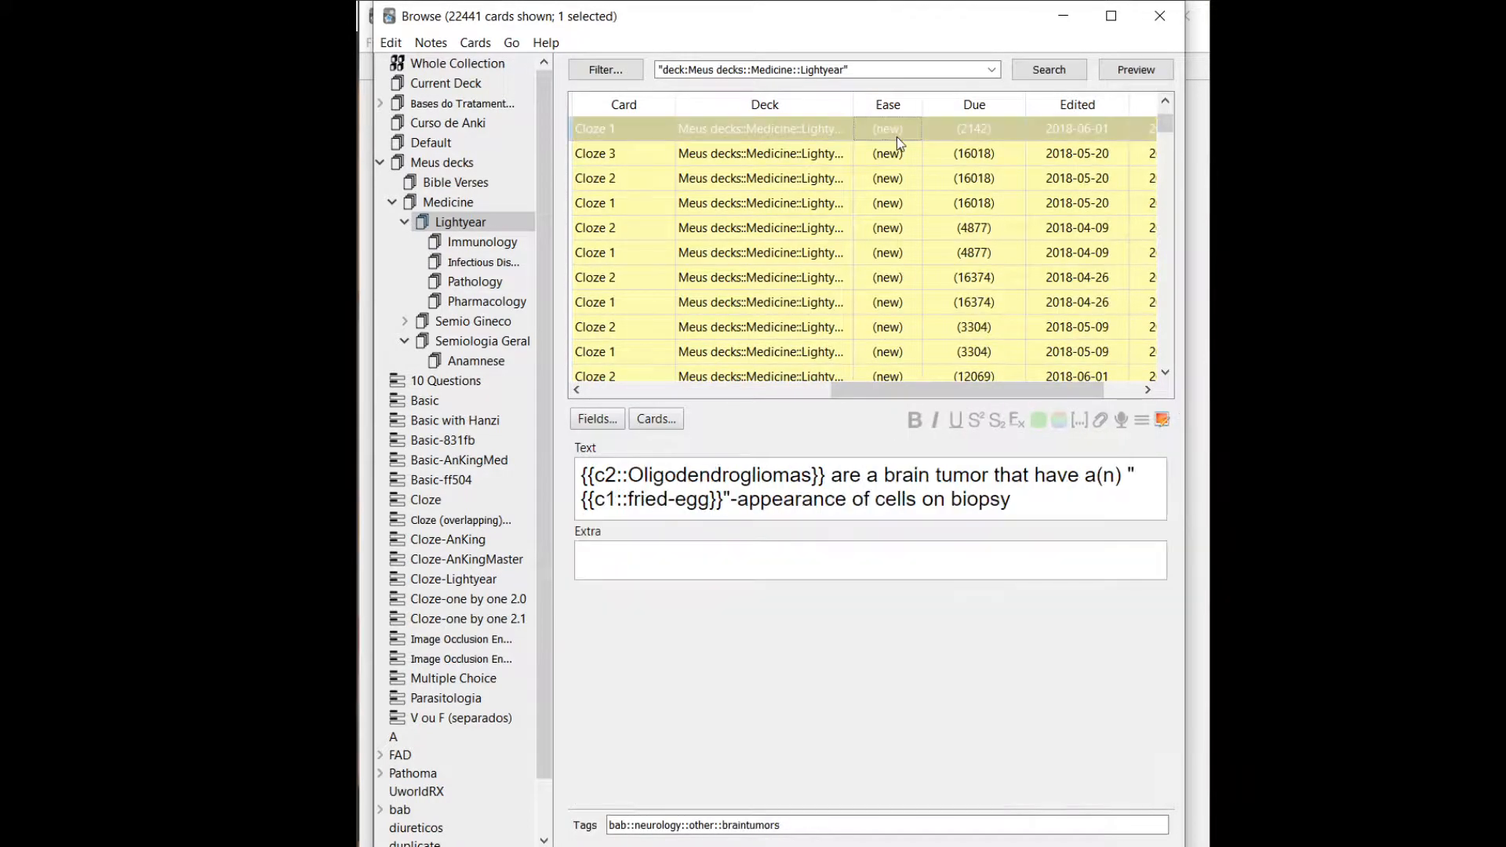
{"action": "key", "text": "shift+Down"}
{"action": "key", "text": "shift+Down"}
{"action": "key", "text": "shift+Down"}
{"action": "key", "text": "shift+Down"}
{"action": "key", "text": "shift+Down"}
{"action": "key", "text": "shift+Down"}
{"action": "right_click", "coordinate": [897, 136]}
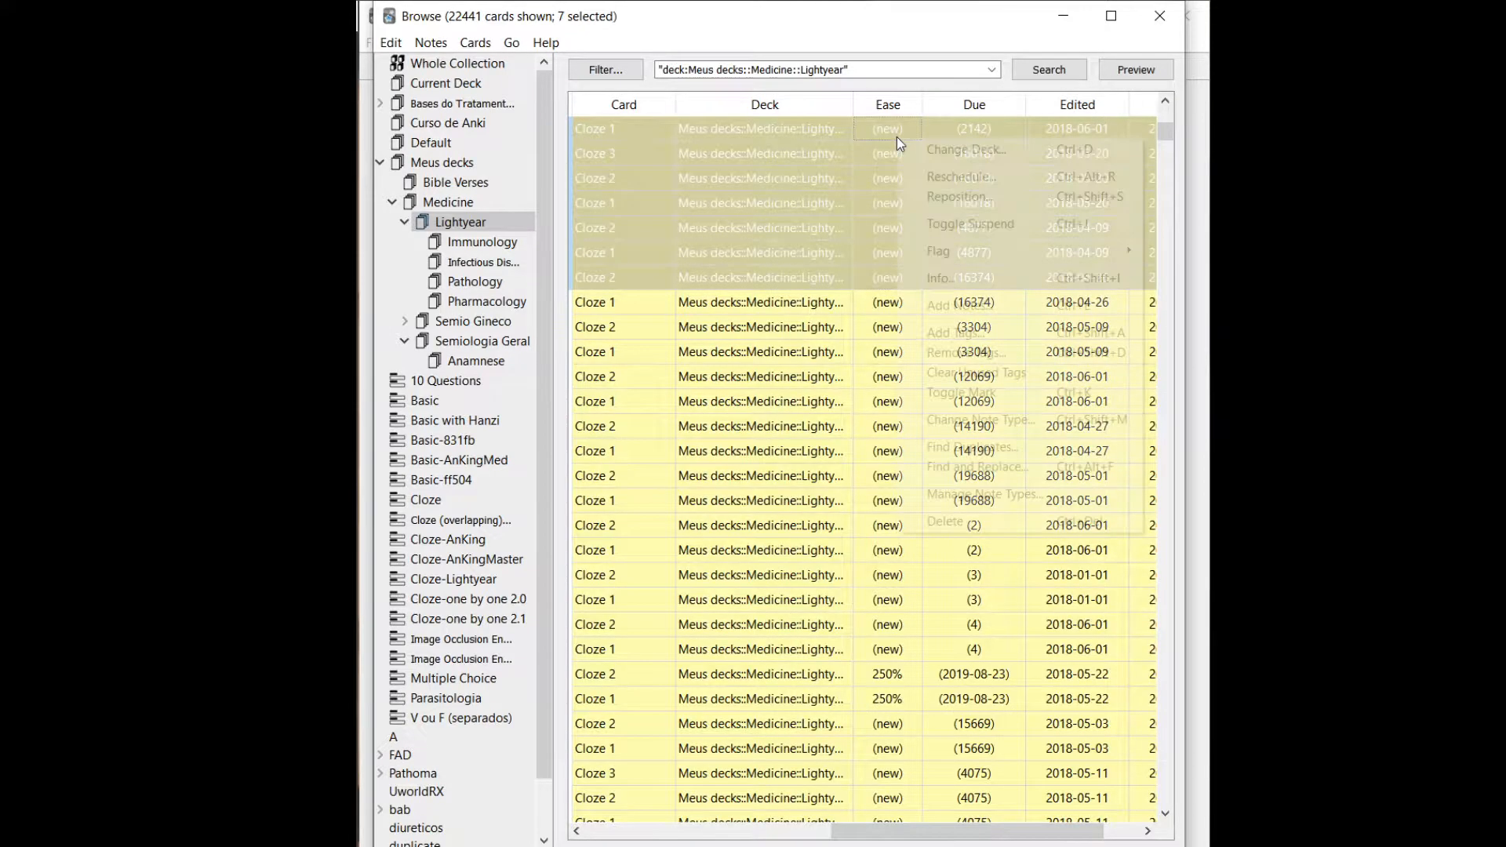
{"action": "left_click", "coordinate": [972, 197]}
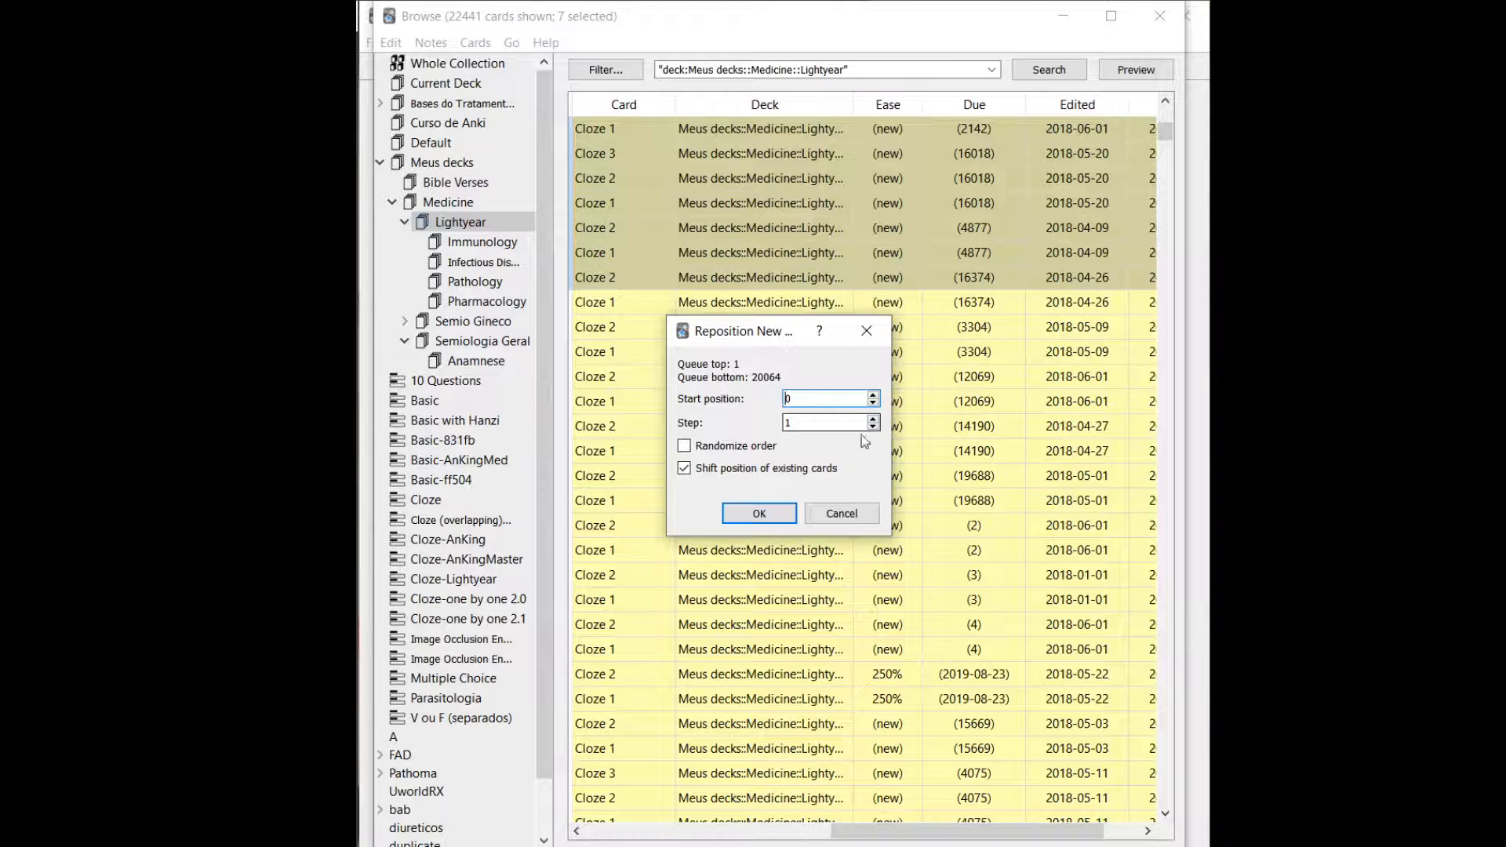
{"action": "left_click", "coordinate": [874, 396]}
{"action": "left_click", "coordinate": [874, 395]}
{"action": "left_click", "coordinate": [777, 519]}
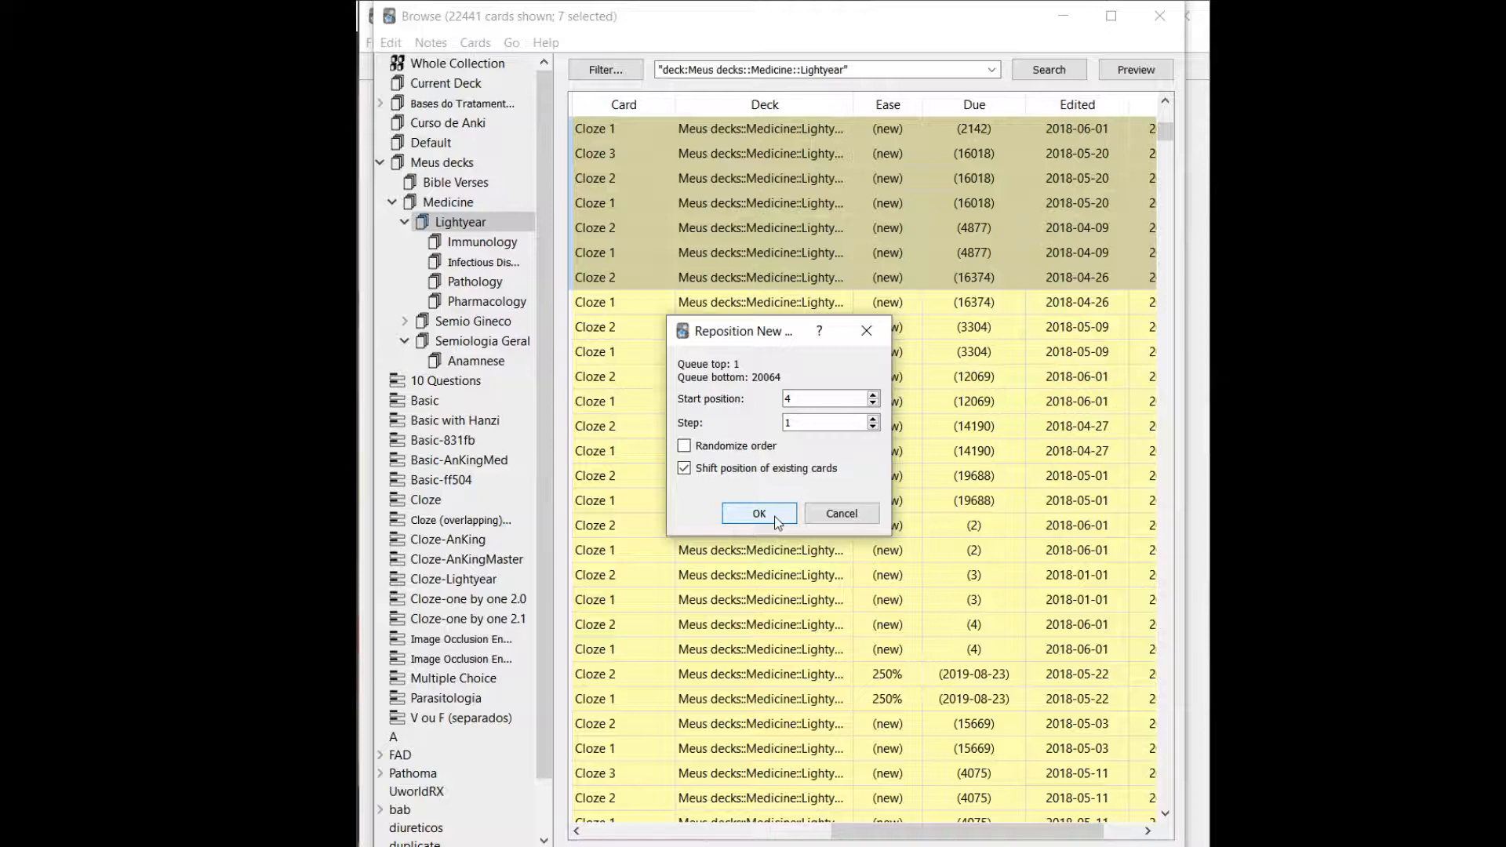
{"action": "left_click", "coordinate": [777, 521]}
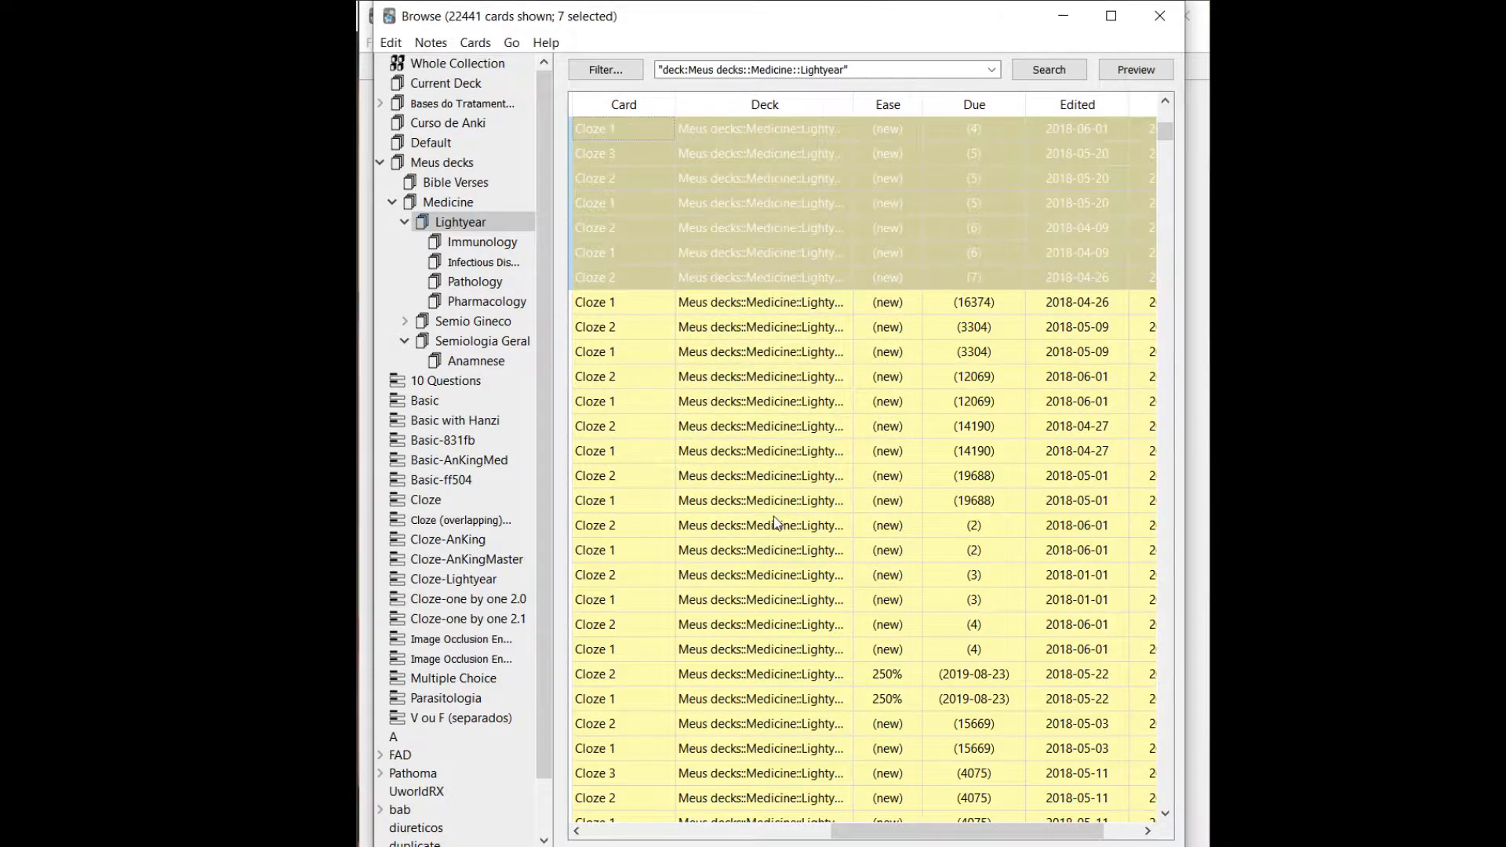
Reposition the same seven cards to start position 0 with step 1, without shifting the position of existing cards.
{"action": "right_click", "coordinate": [1001, 178]}
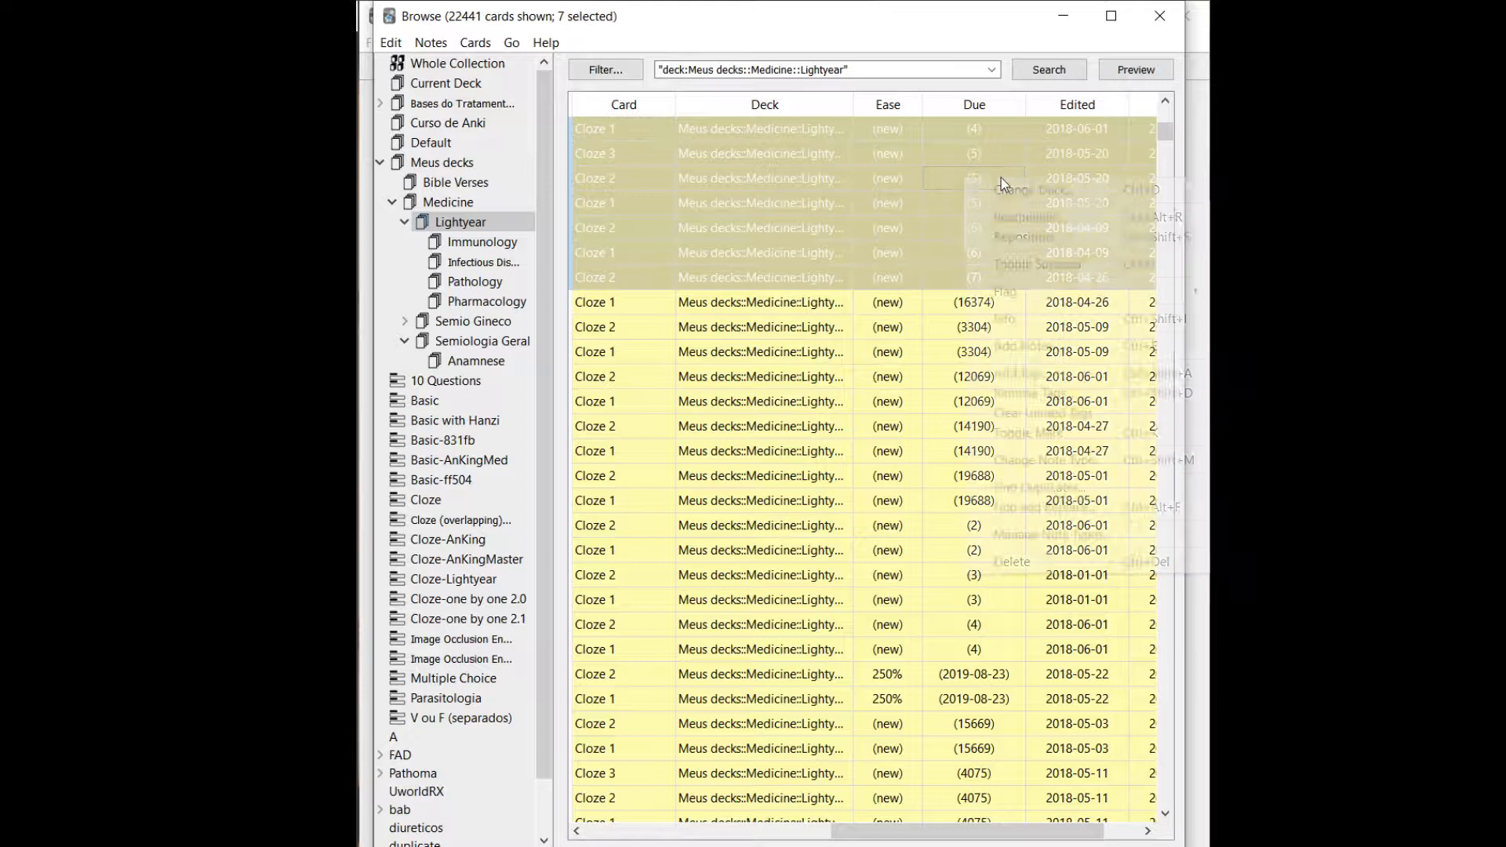
{"action": "left_click", "coordinate": [1021, 240]}
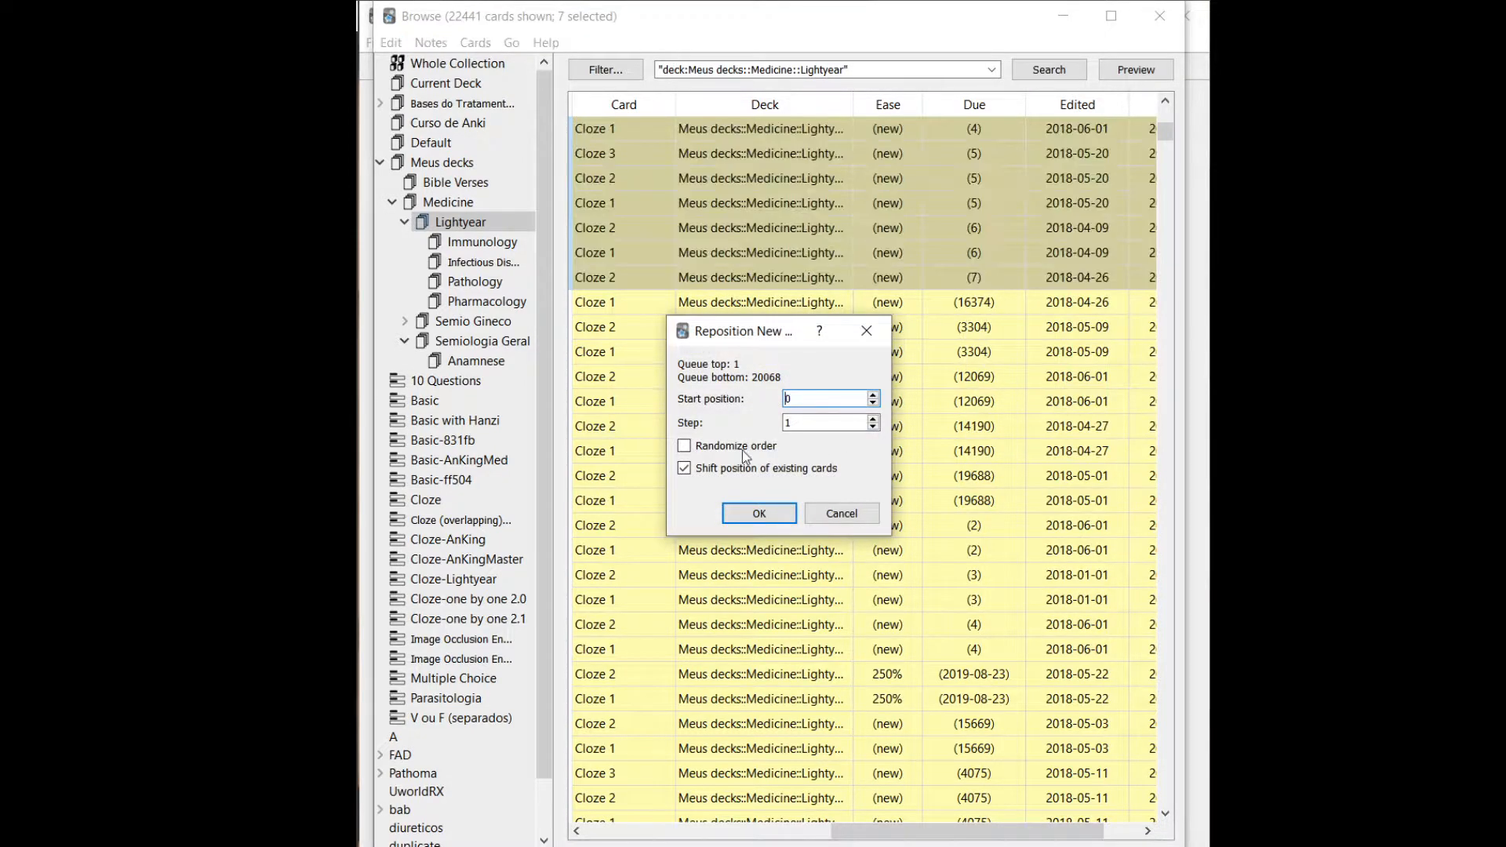
{"action": "left_click", "coordinate": [758, 470]}
{"action": "left_click", "coordinate": [771, 514]}
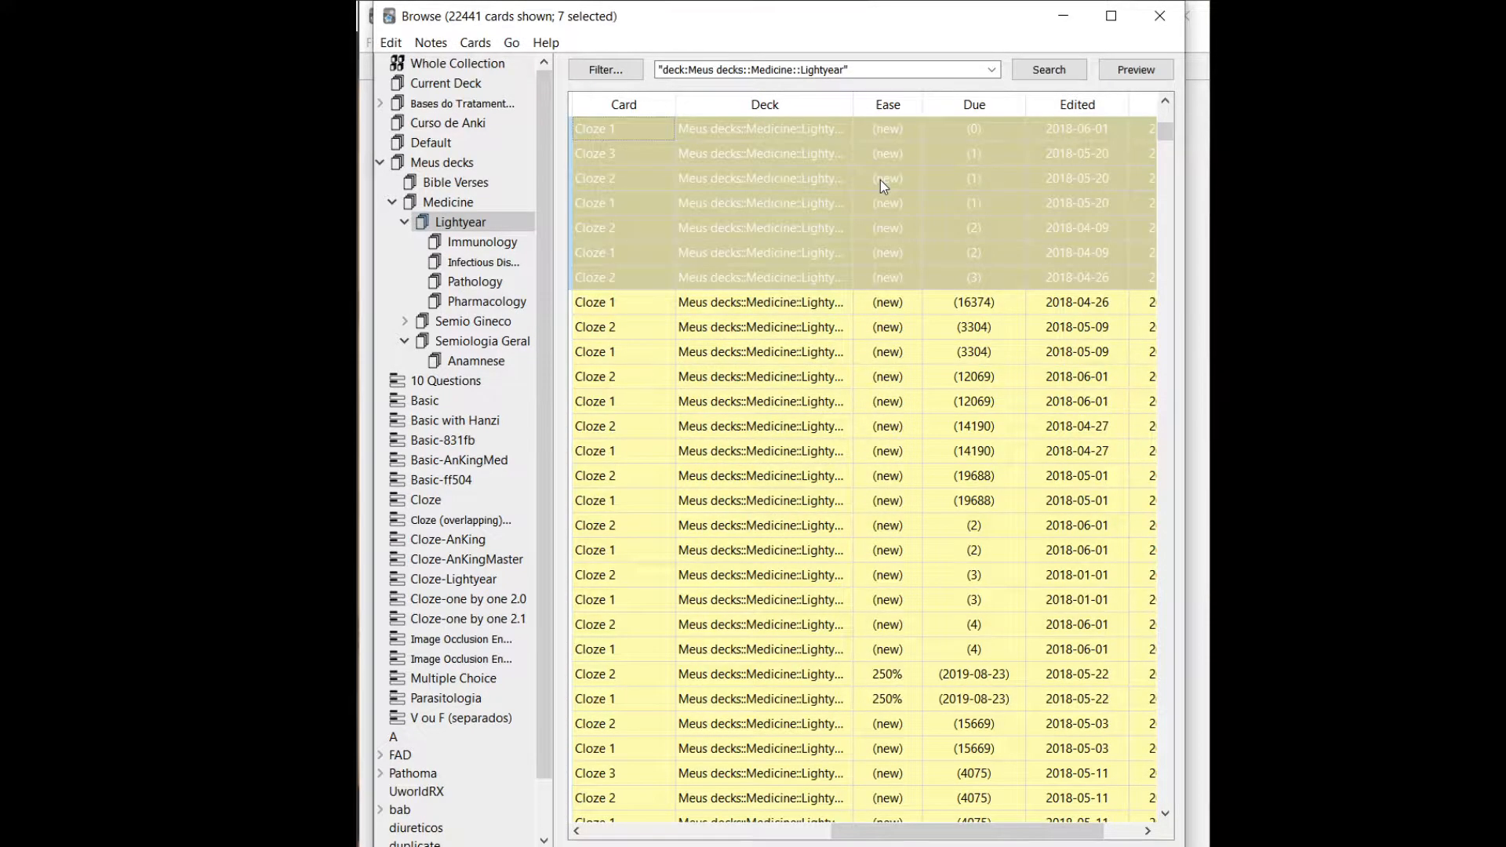
Show all cards of the Olfactory hallucinations note and compare the Due positions of its Cloze siblings.
{"action": "left_click", "coordinate": [879, 187]}
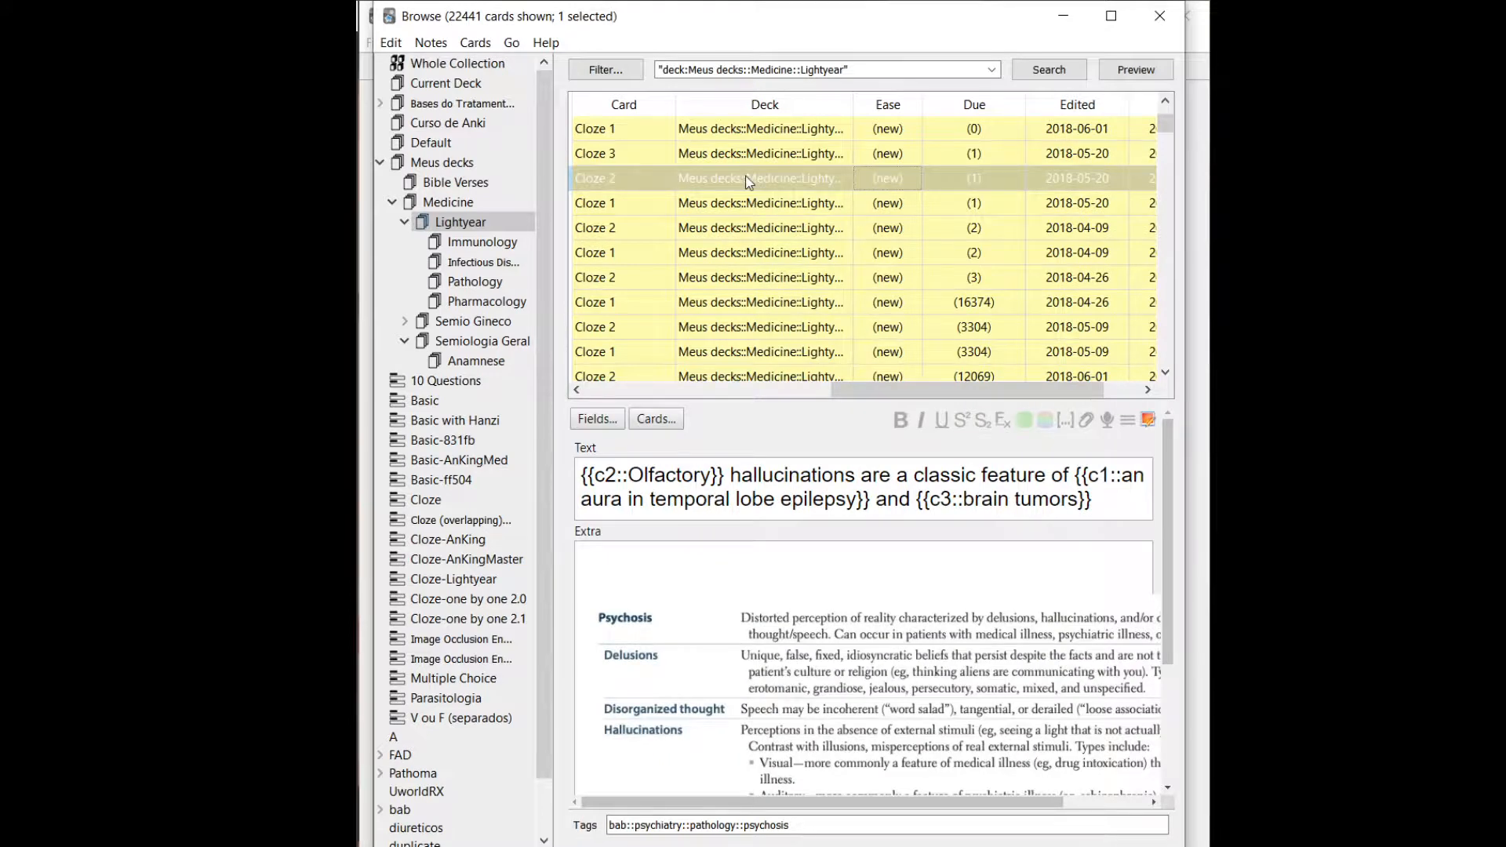
{"action": "left_click", "coordinate": [397, 41]}
{"action": "left_click", "coordinate": [436, 82]}
{"action": "left_click", "coordinate": [430, 42]}
{"action": "mouse_move", "coordinate": [391, 42]}
{"action": "left_click", "coordinate": [415, 102]}
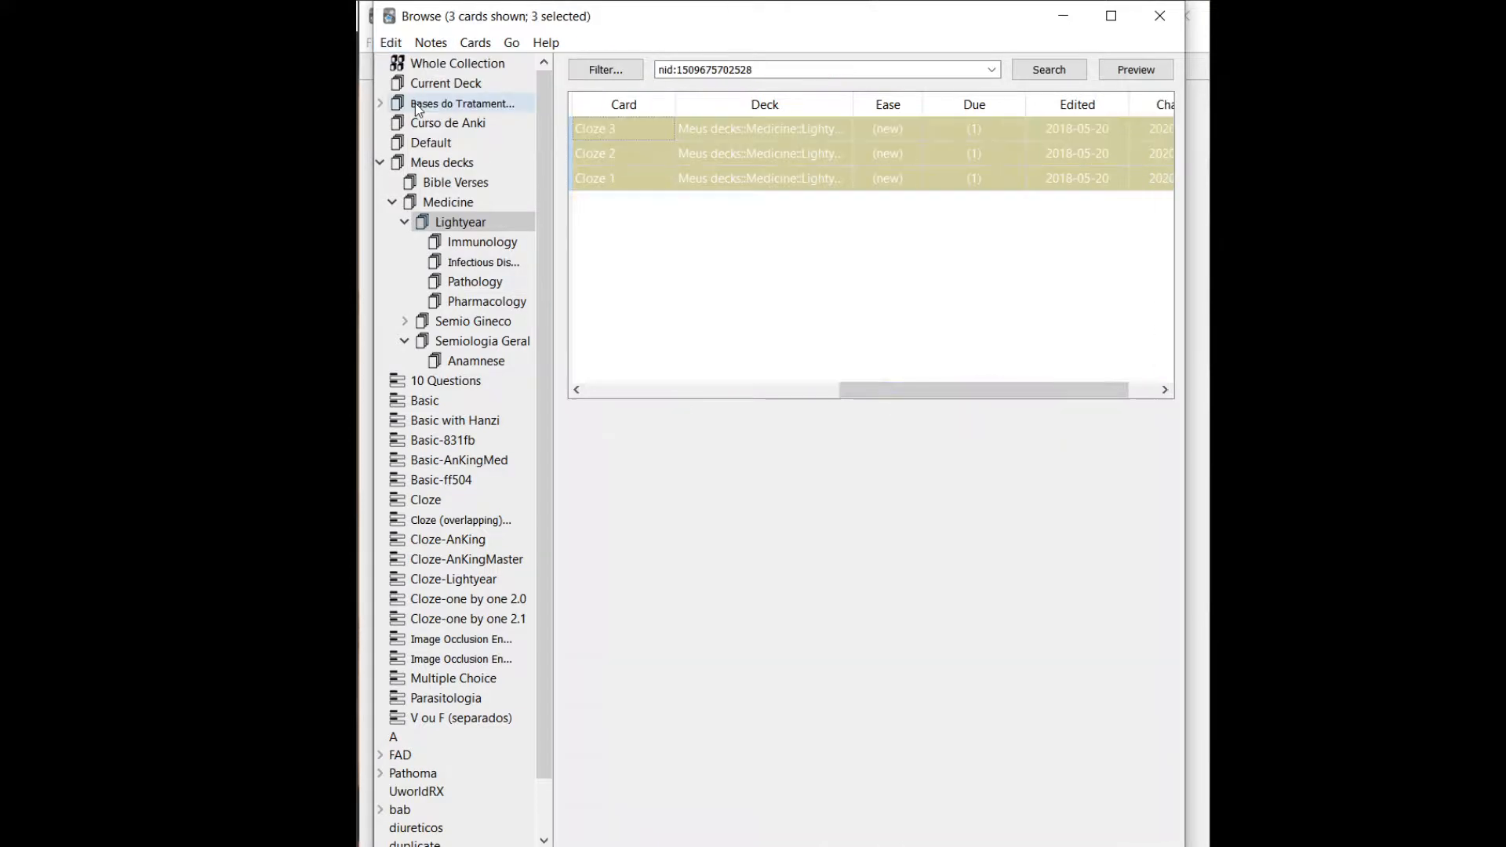
{"action": "left_click", "coordinate": [974, 130]}
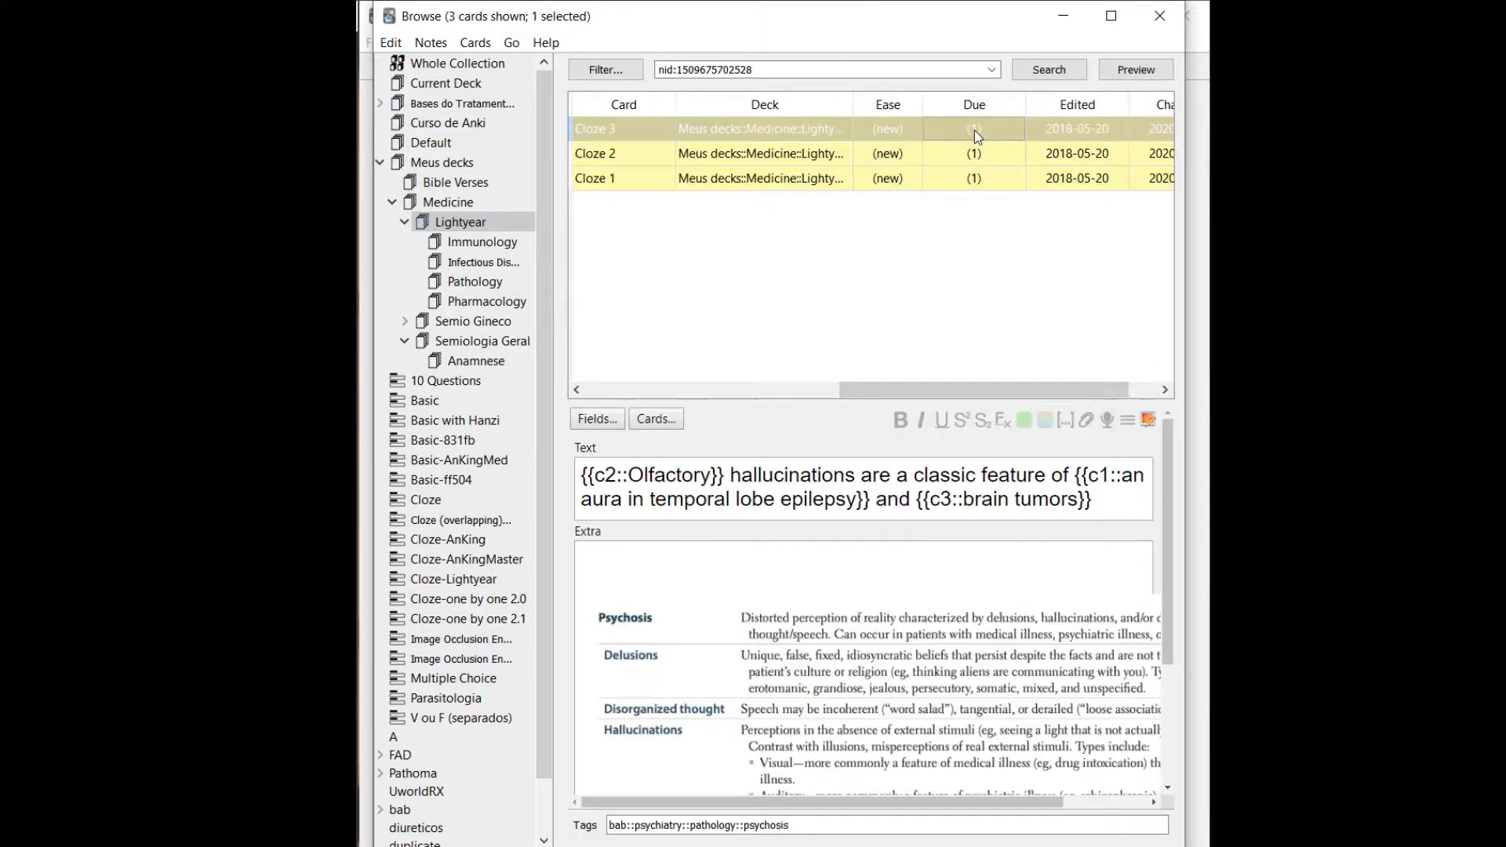
{"action": "left_click", "coordinate": [971, 173]}
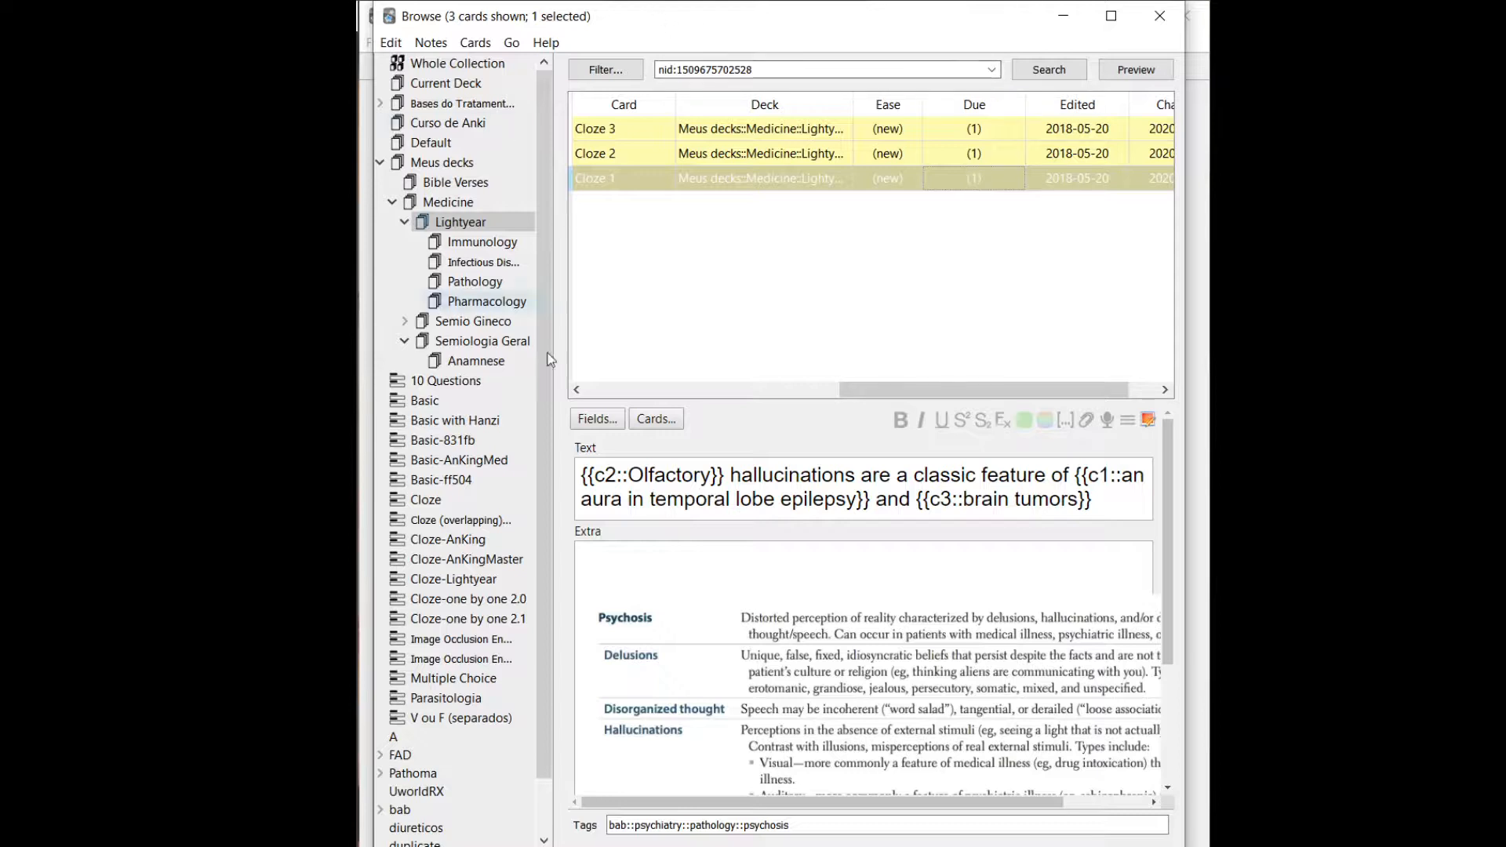
Browse the Immunology, Semio Gineco and Anamnese decks to look over their cards' Due values.
{"action": "left_click", "coordinate": [479, 244]}
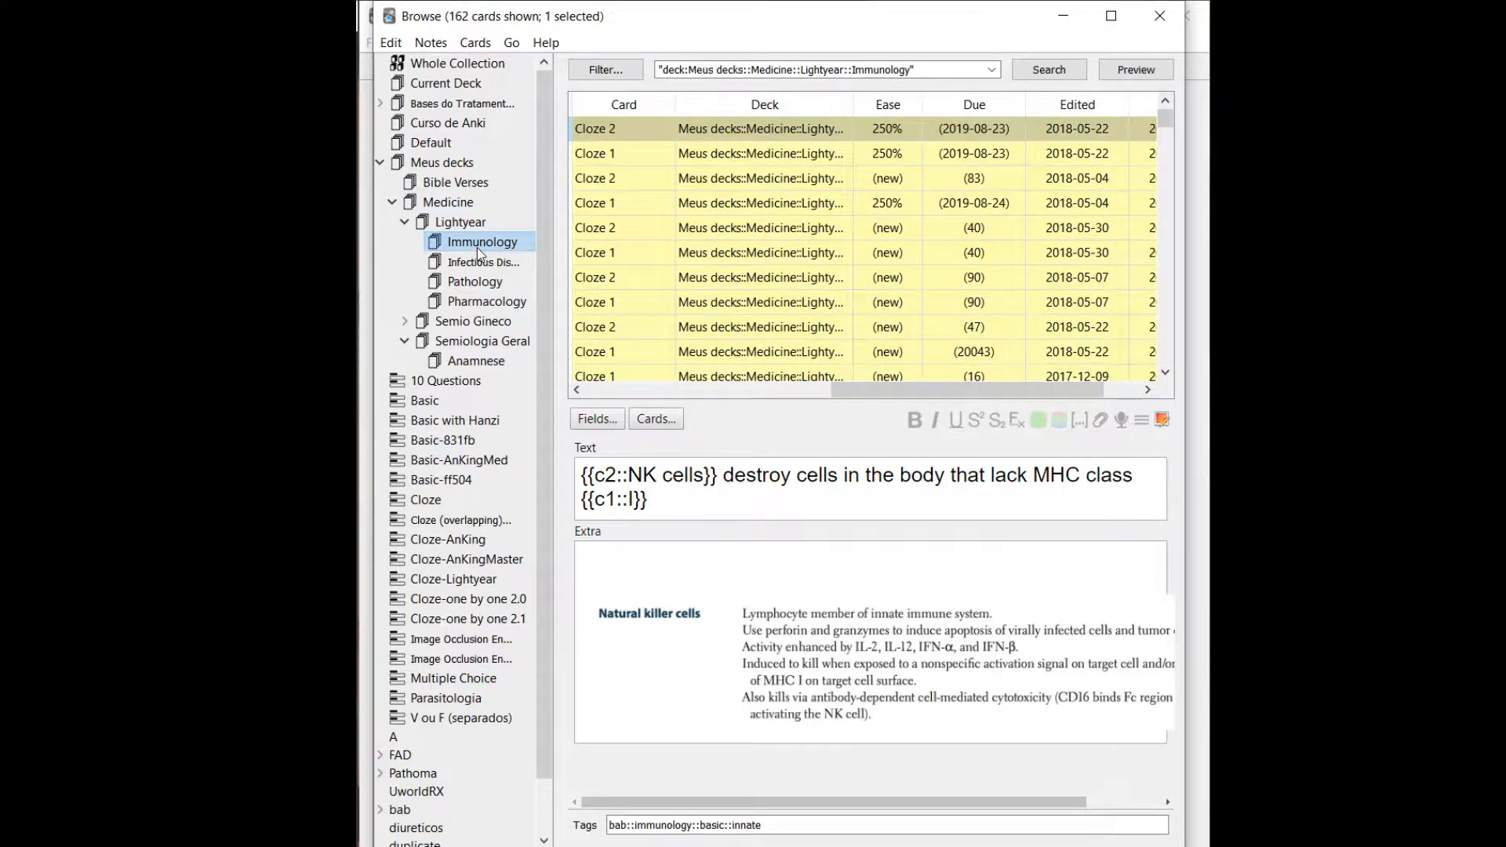
{"action": "left_click", "coordinate": [474, 319]}
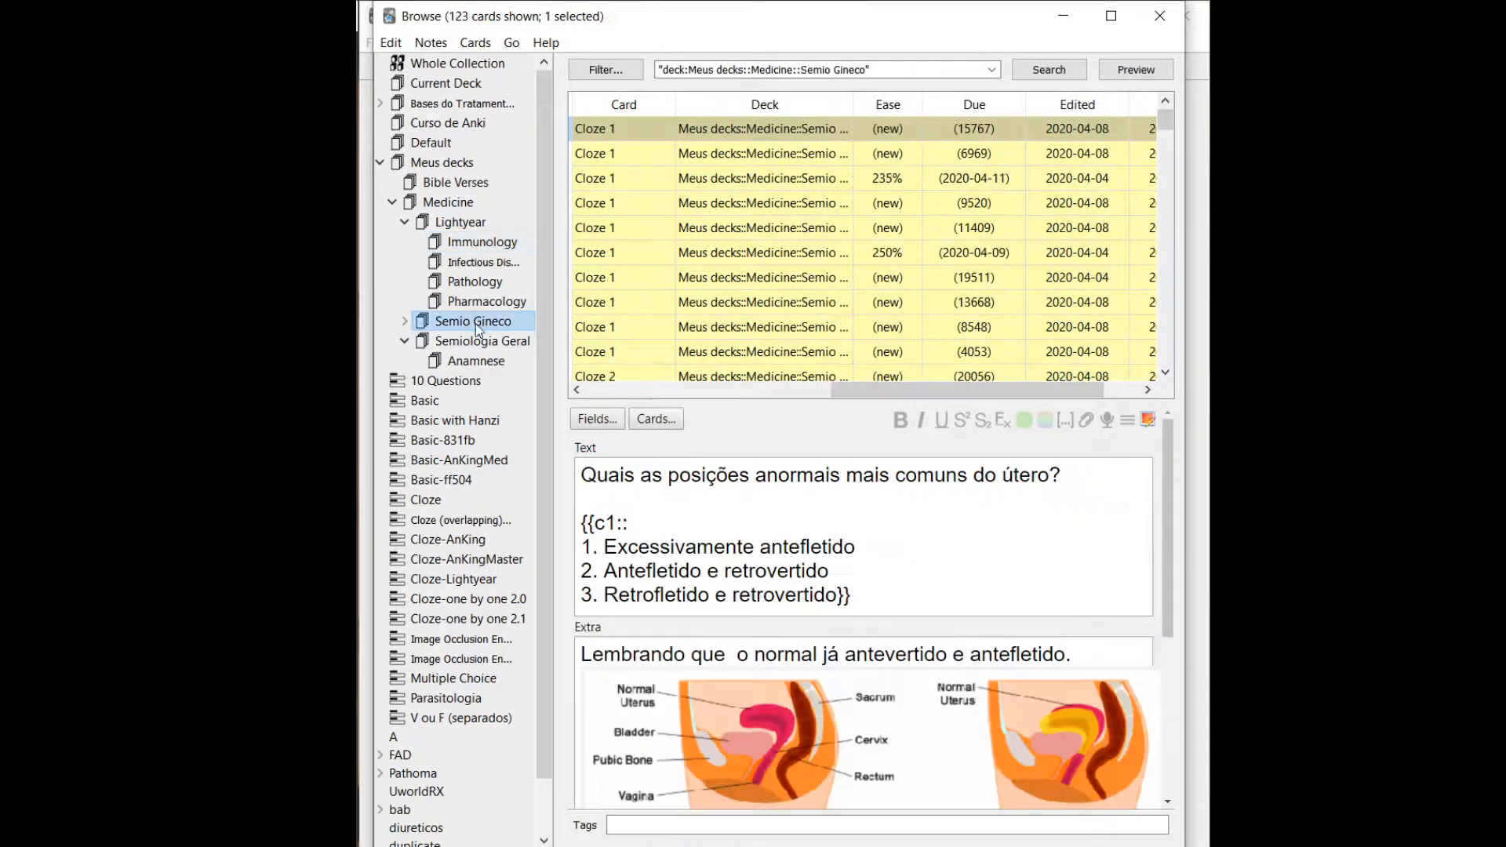
{"action": "left_click", "coordinate": [482, 357]}
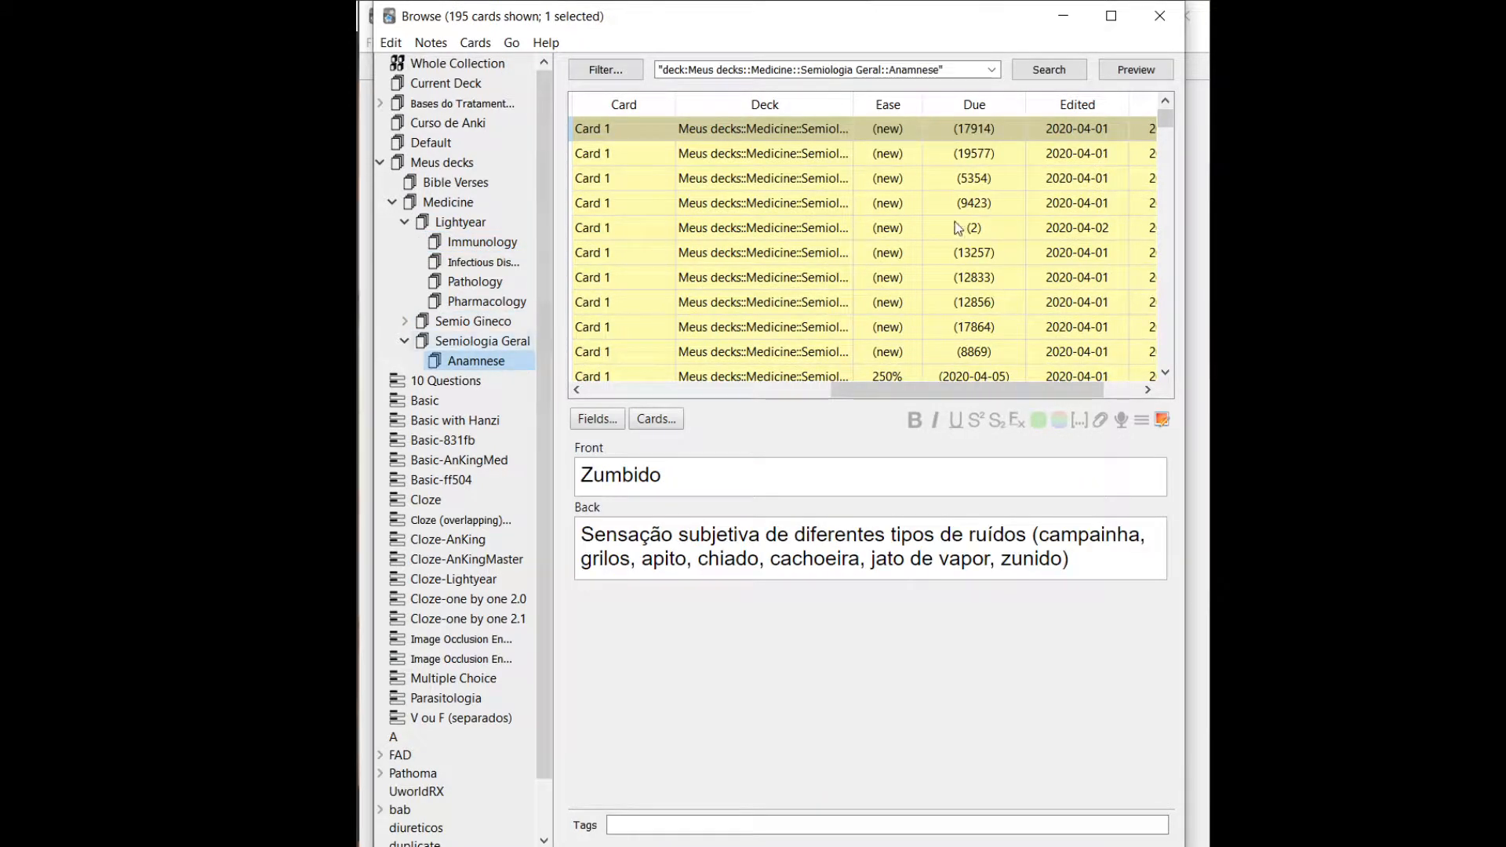
{"action": "scroll", "coordinate": [954, 227], "scroll_direction": "down", "scroll_amount": 5}
{"action": "scroll", "coordinate": [956, 227], "scroll_direction": "down", "scroll_amount": 3}
Reposition ten consecutive Anamnese cards, beginning with the one due at 5181, to start position 10 with step 5, shifting existing cards.
{"action": "left_click", "coordinate": [956, 228]}
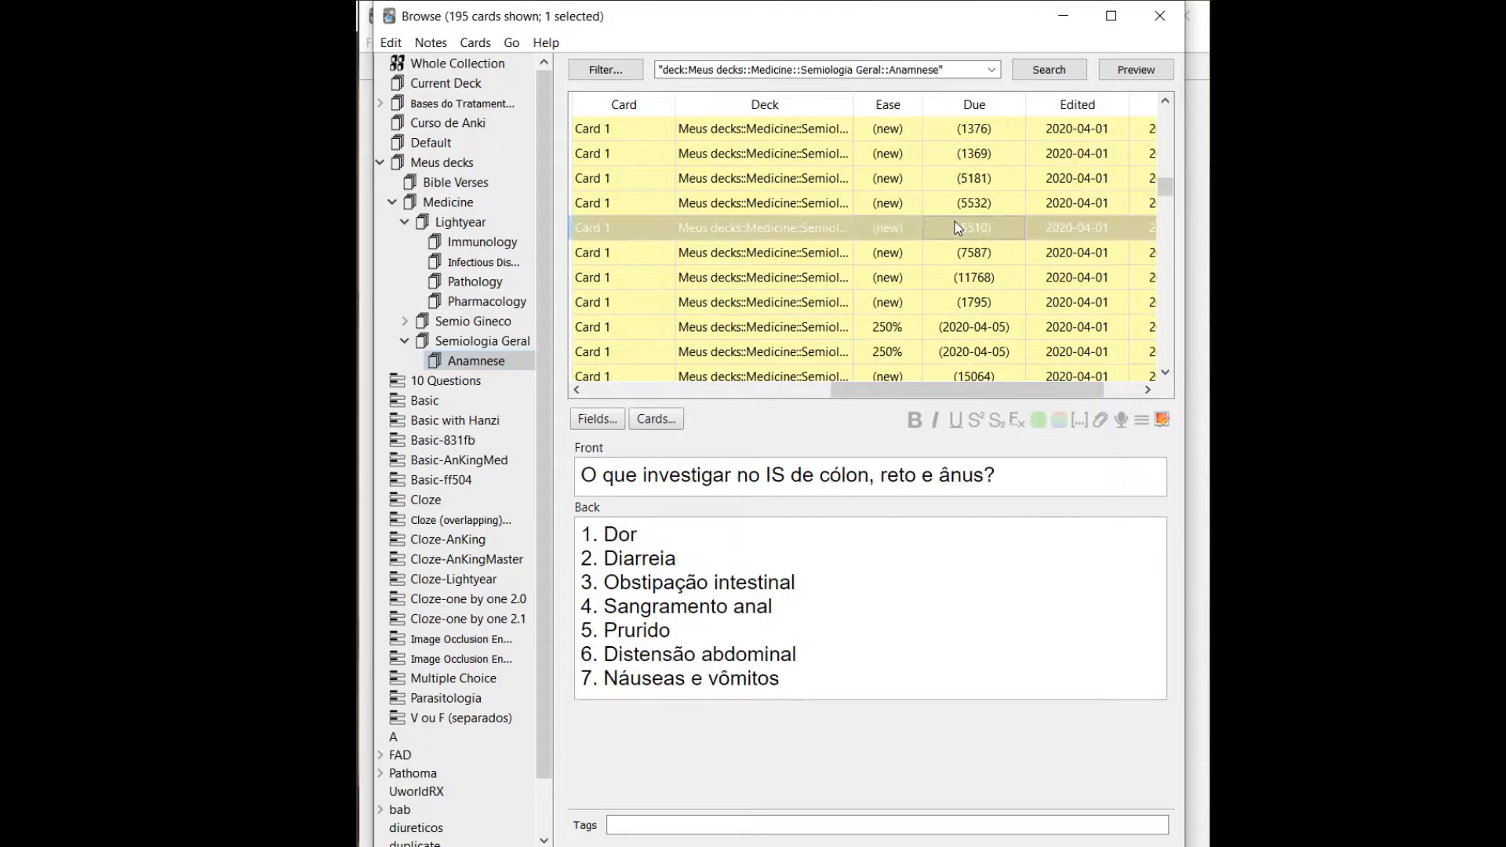
{"action": "key", "text": "Up"}
{"action": "key", "text": "Up"}
{"action": "key", "text": "shift+Down"}
{"action": "key", "text": "shift+Down"}
{"action": "key", "text": "shift+Down"}
{"action": "key", "text": "shift+Down"}
{"action": "key", "text": "shift+Down"}
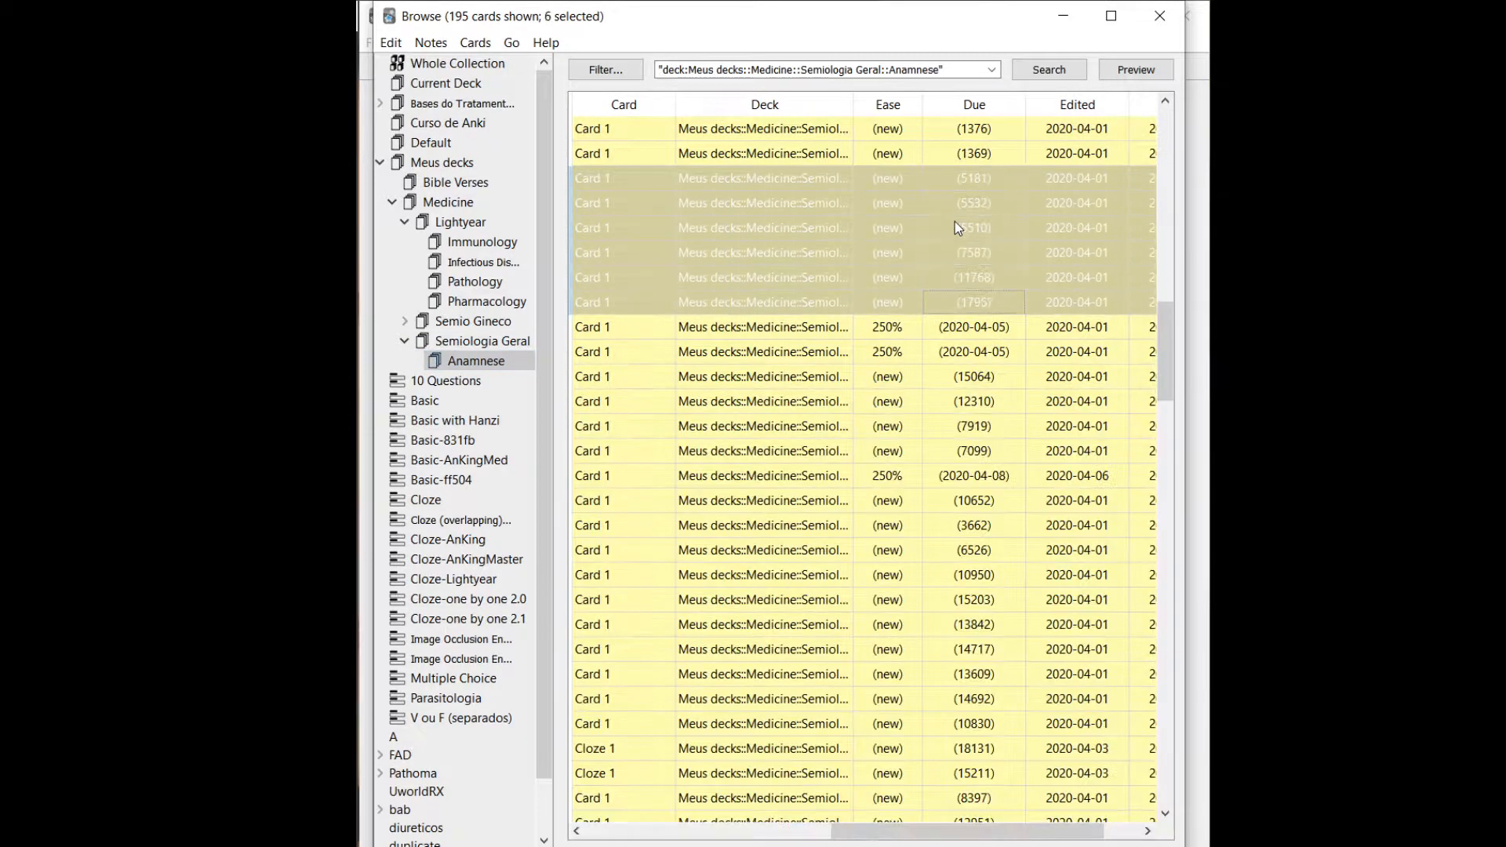
{"action": "key", "text": "shift+Down"}
{"action": "key", "text": "shift+Down"}
{"action": "key", "text": "shift+Down"}
{"action": "key", "text": "shift+Down"}
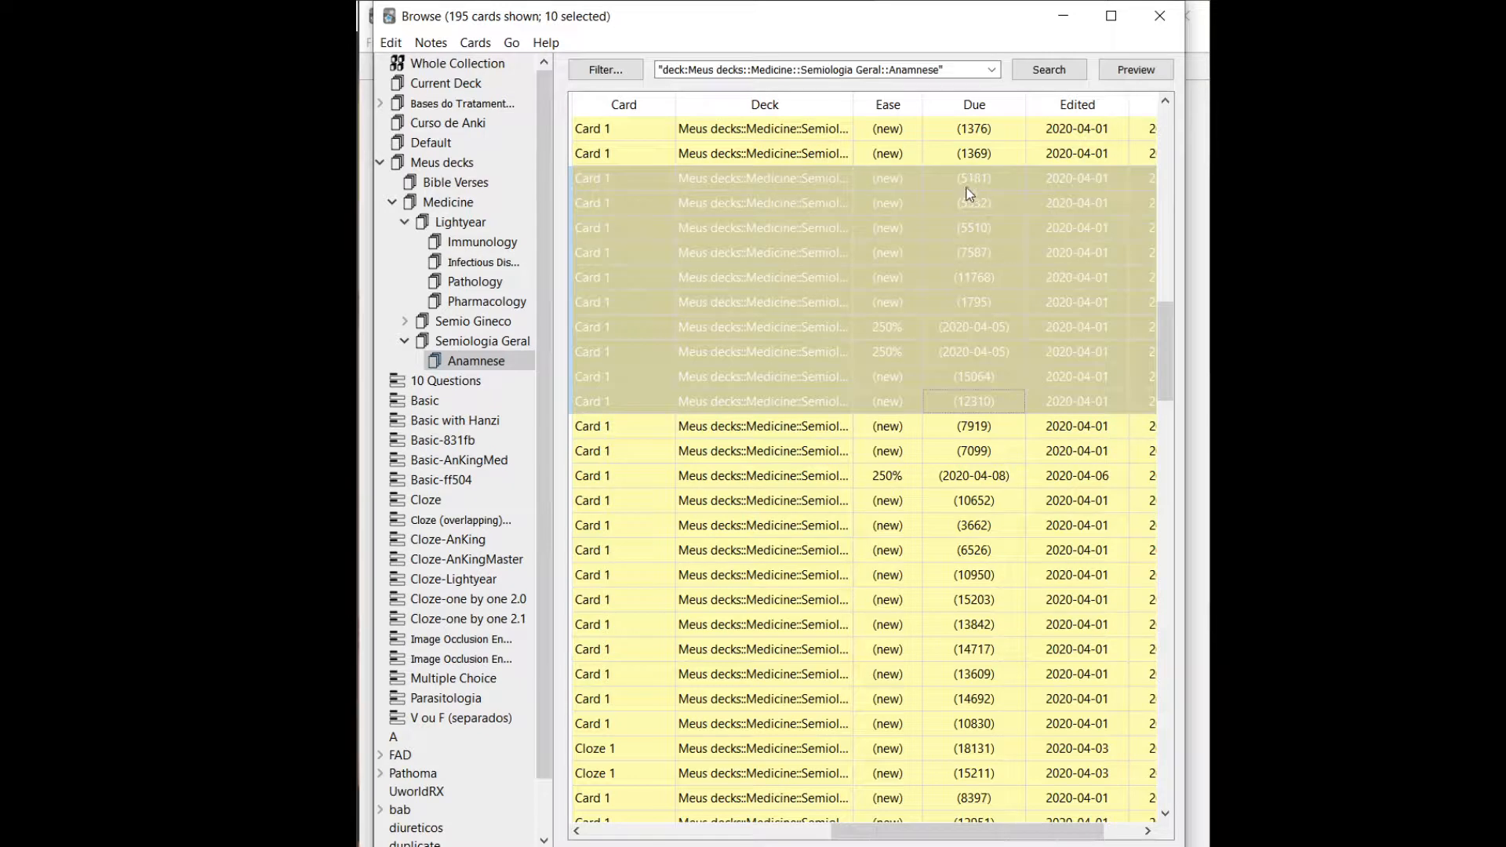
{"action": "right_click", "coordinate": [992, 247]}
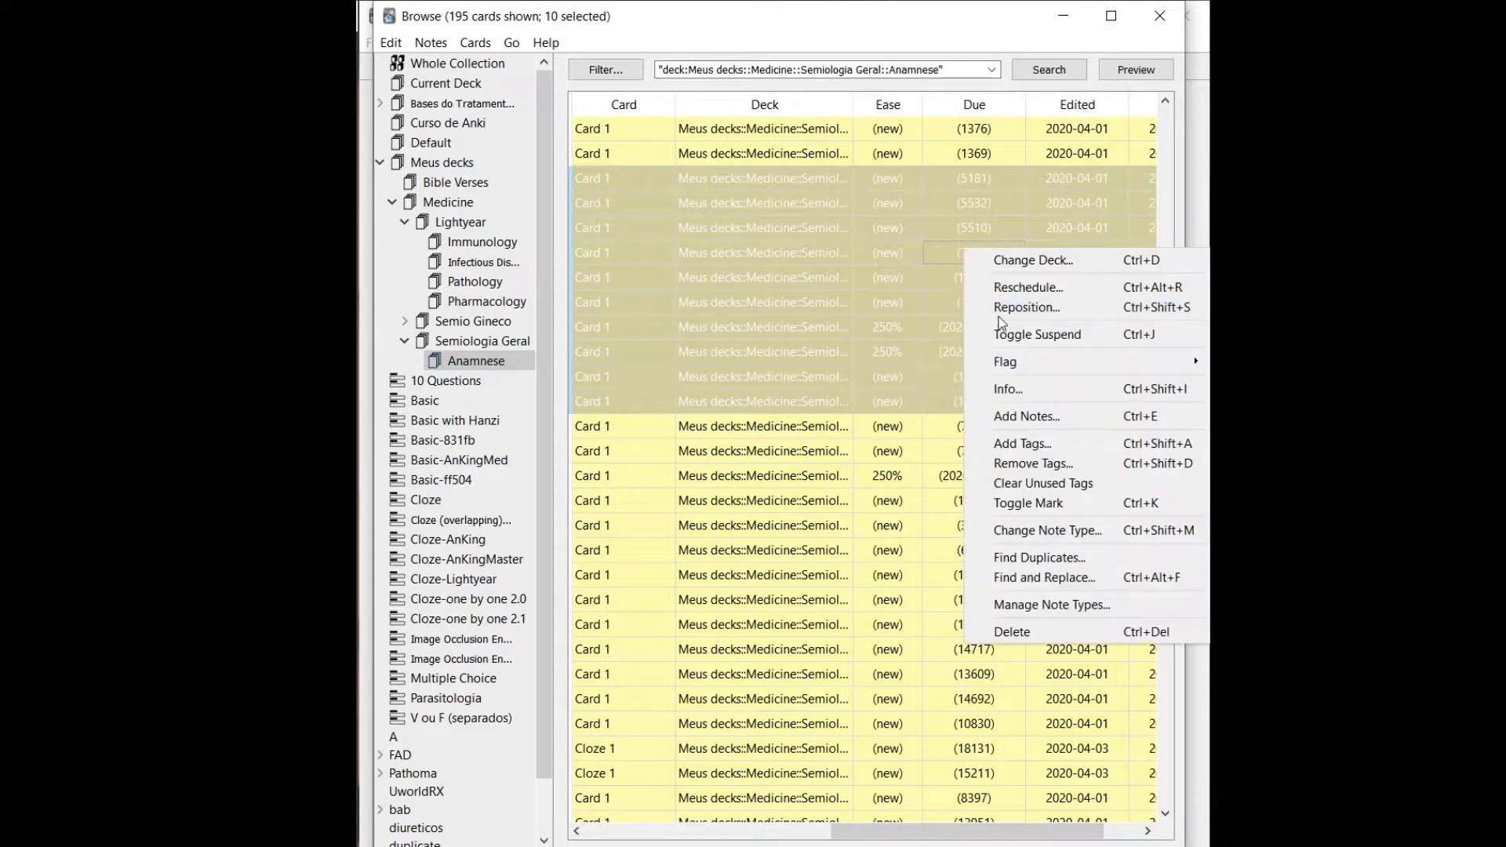
{"action": "left_click", "coordinate": [1039, 304]}
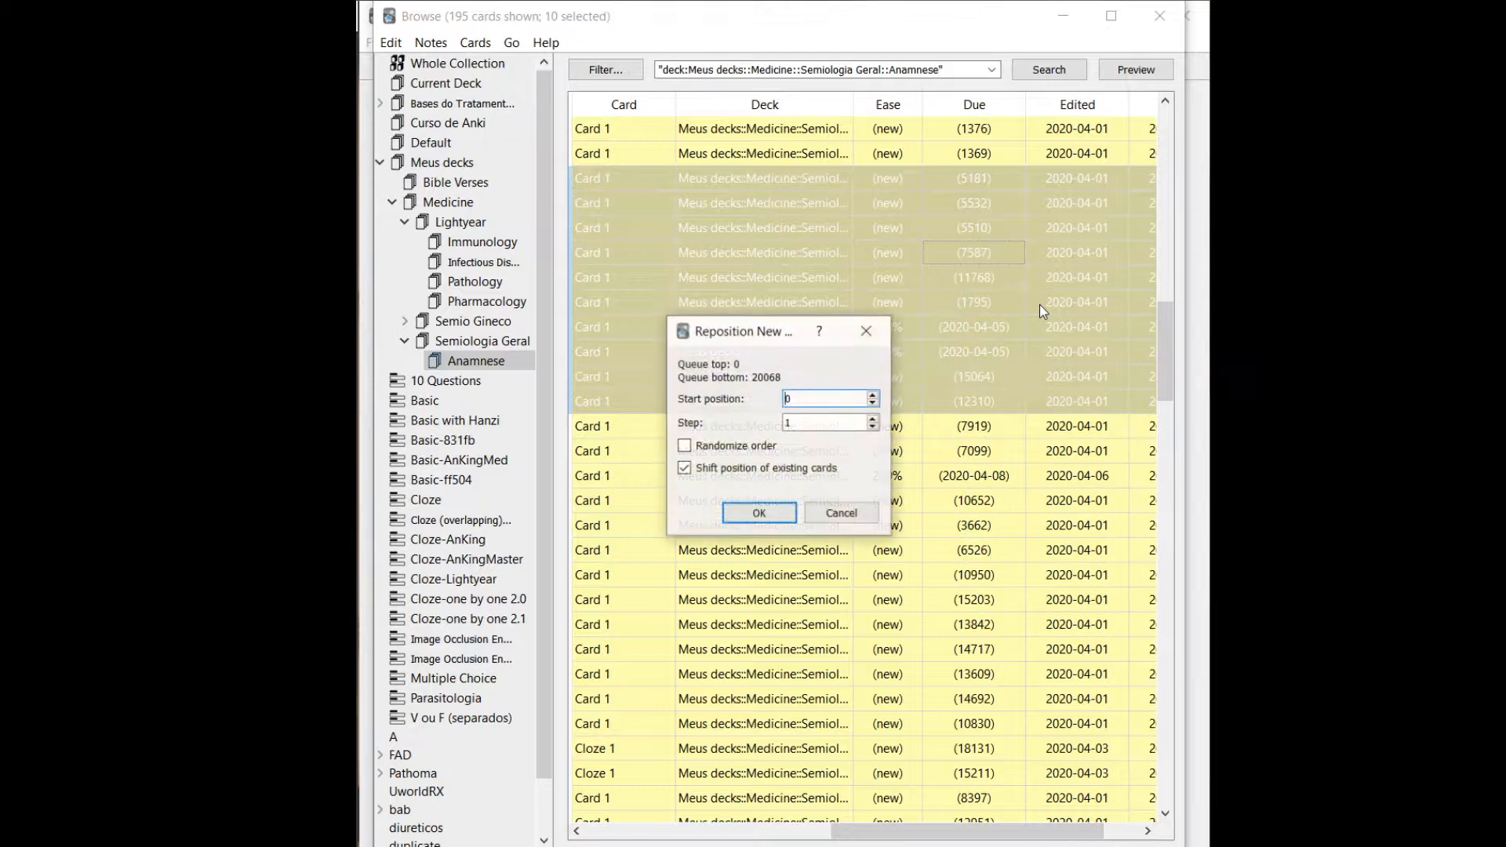
{"action": "left_click", "coordinate": [815, 422]}
{"action": "key", "text": "BackSpace"}
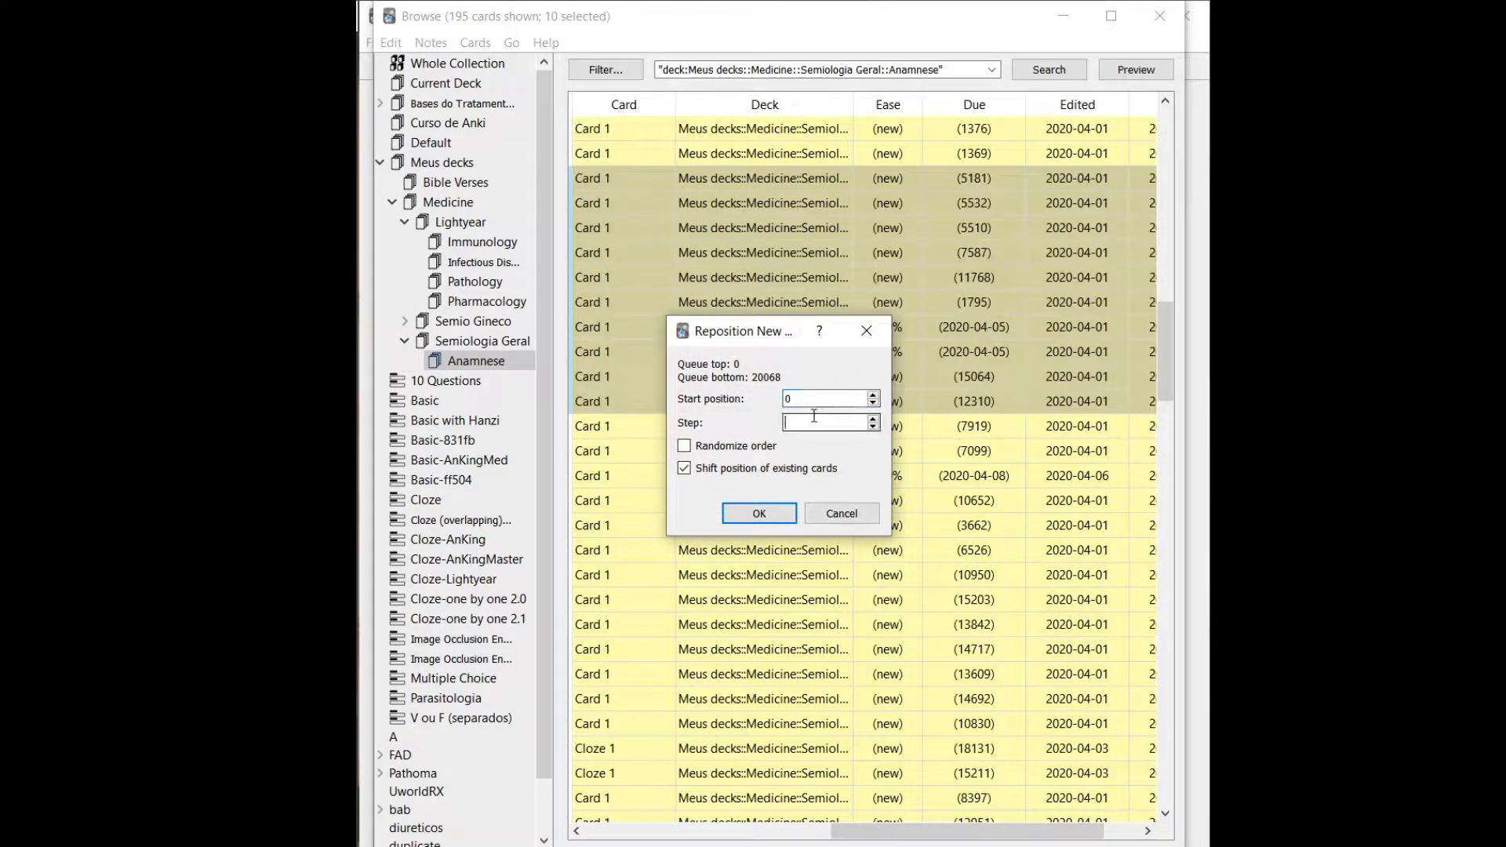
{"action": "type", "text": "5"}
{"action": "left_click", "coordinate": [833, 399]}
{"action": "key", "text": "BackSpace"}
{"action": "type", "text": "10"}
{"action": "key", "text": "Return"}
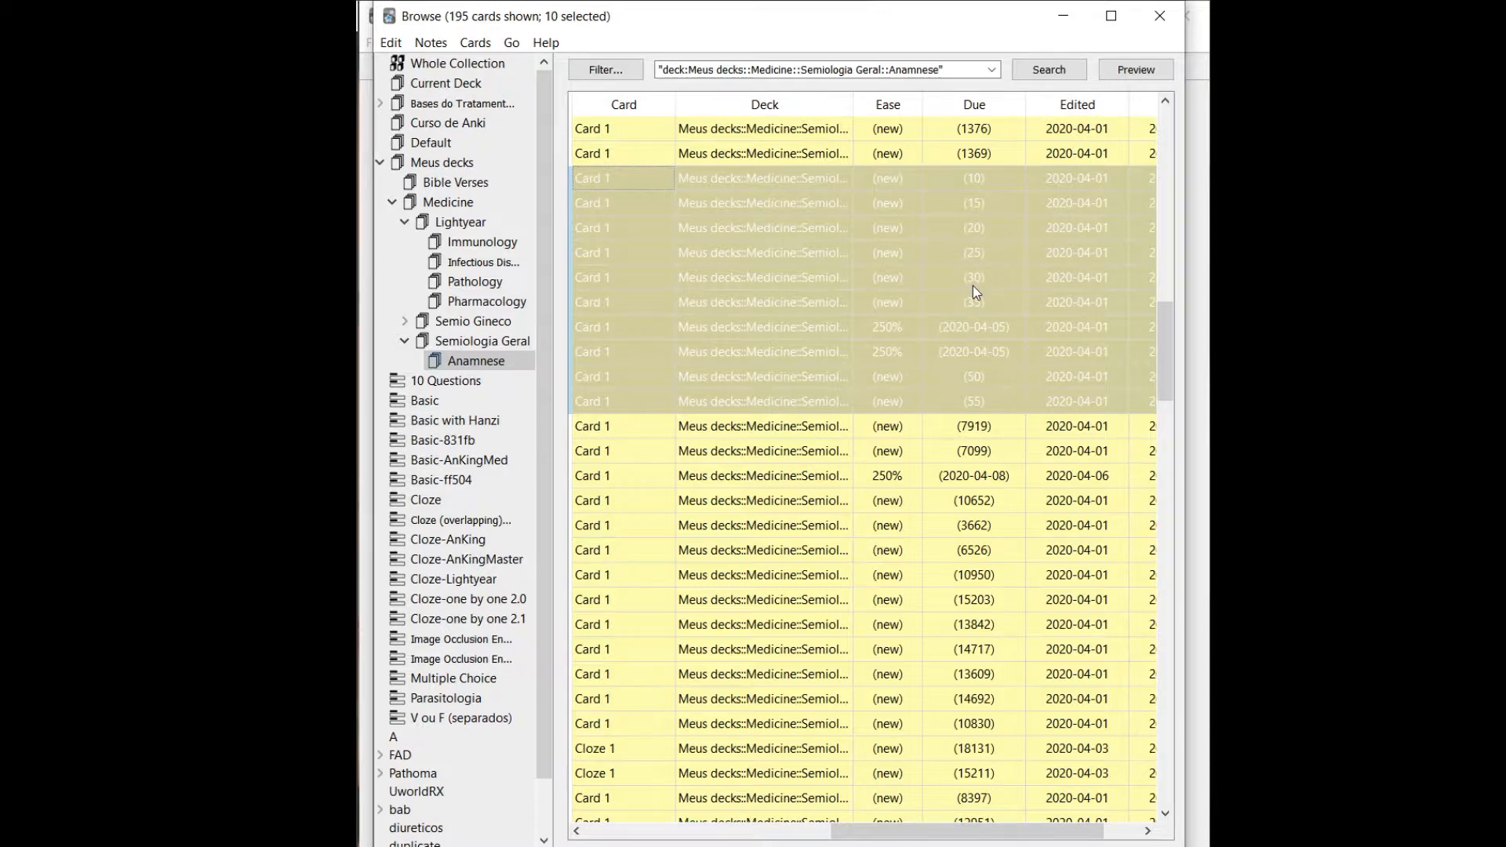
Check the Due values and contents of the repositioned Anamnese cards and look over the earlier cards in the deck.
{"action": "left_click", "coordinate": [963, 335]}
{"action": "left_click", "coordinate": [970, 377]}
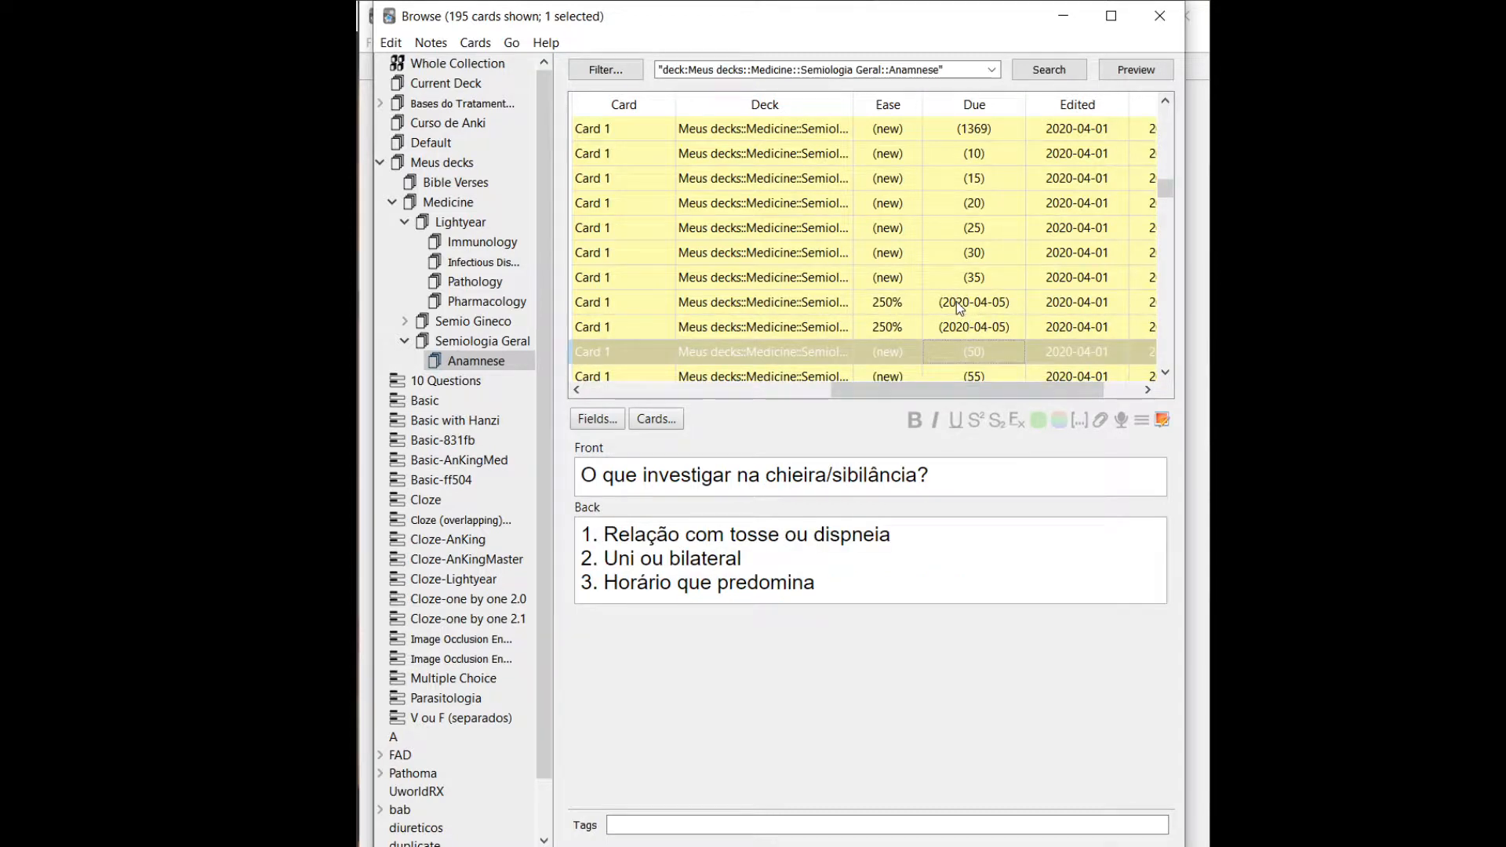
{"action": "left_click", "coordinate": [968, 236]}
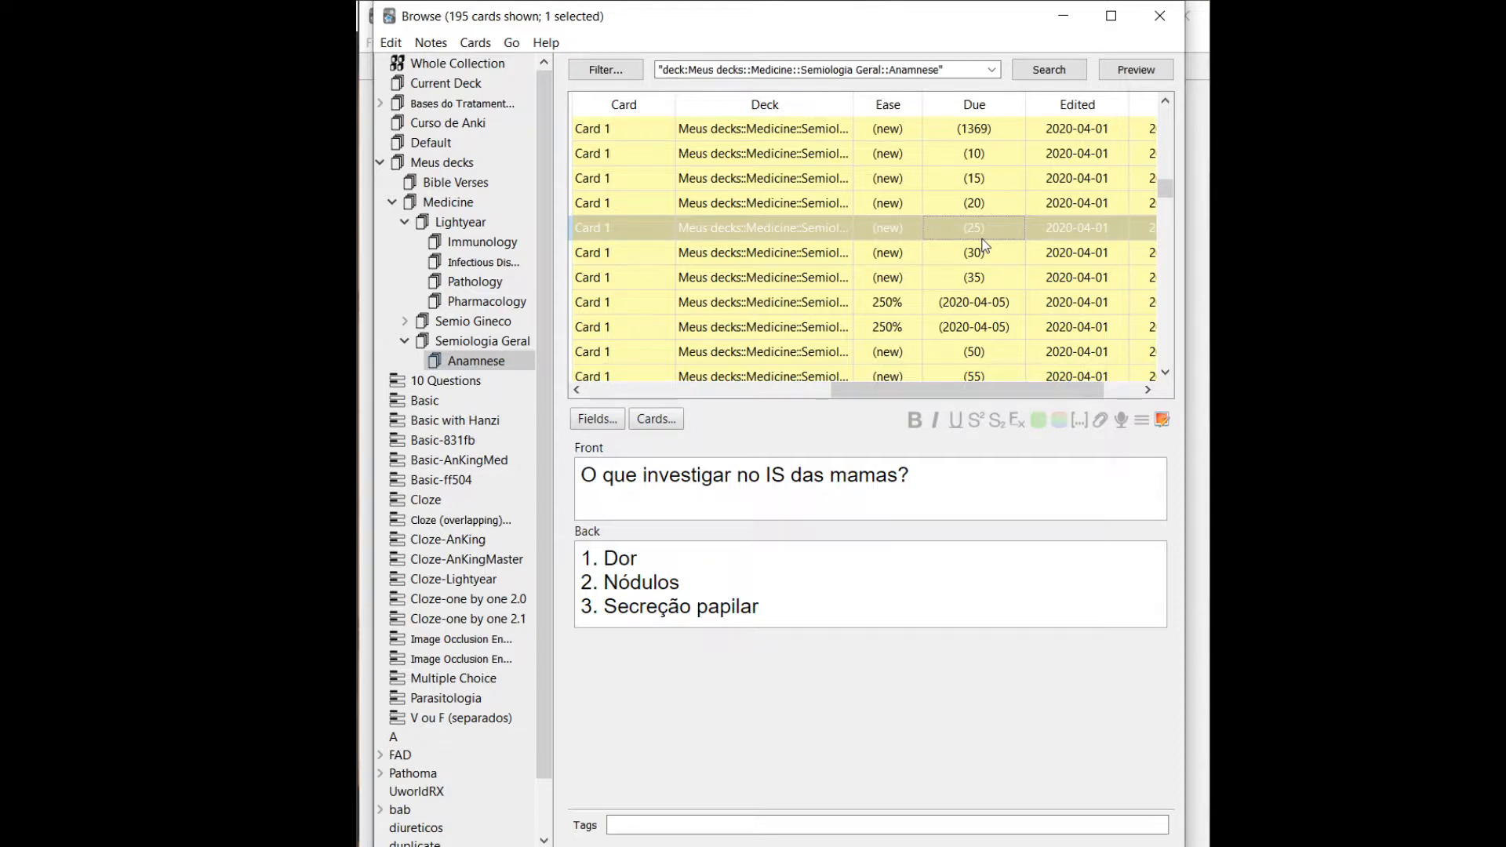
{"action": "scroll", "coordinate": [926, 185], "scroll_direction": "up", "scroll_amount": 4}
{"action": "scroll", "coordinate": [926, 185], "scroll_direction": "up", "scroll_amount": 2}
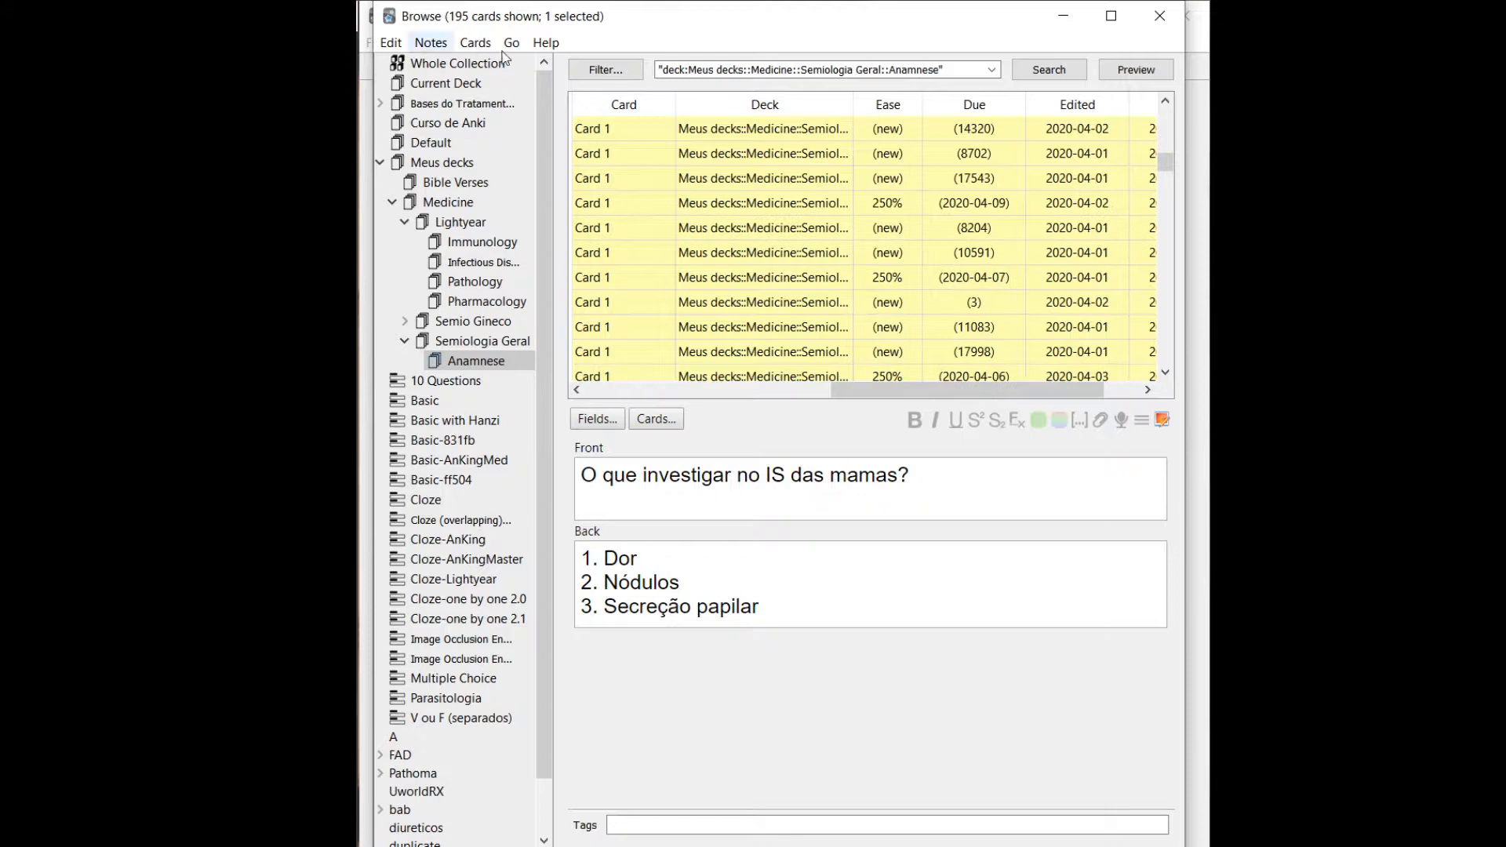
Jump to the search field with the Find navigation command and select the whole Anamnese deck query.
{"action": "left_click", "coordinate": [521, 49]}
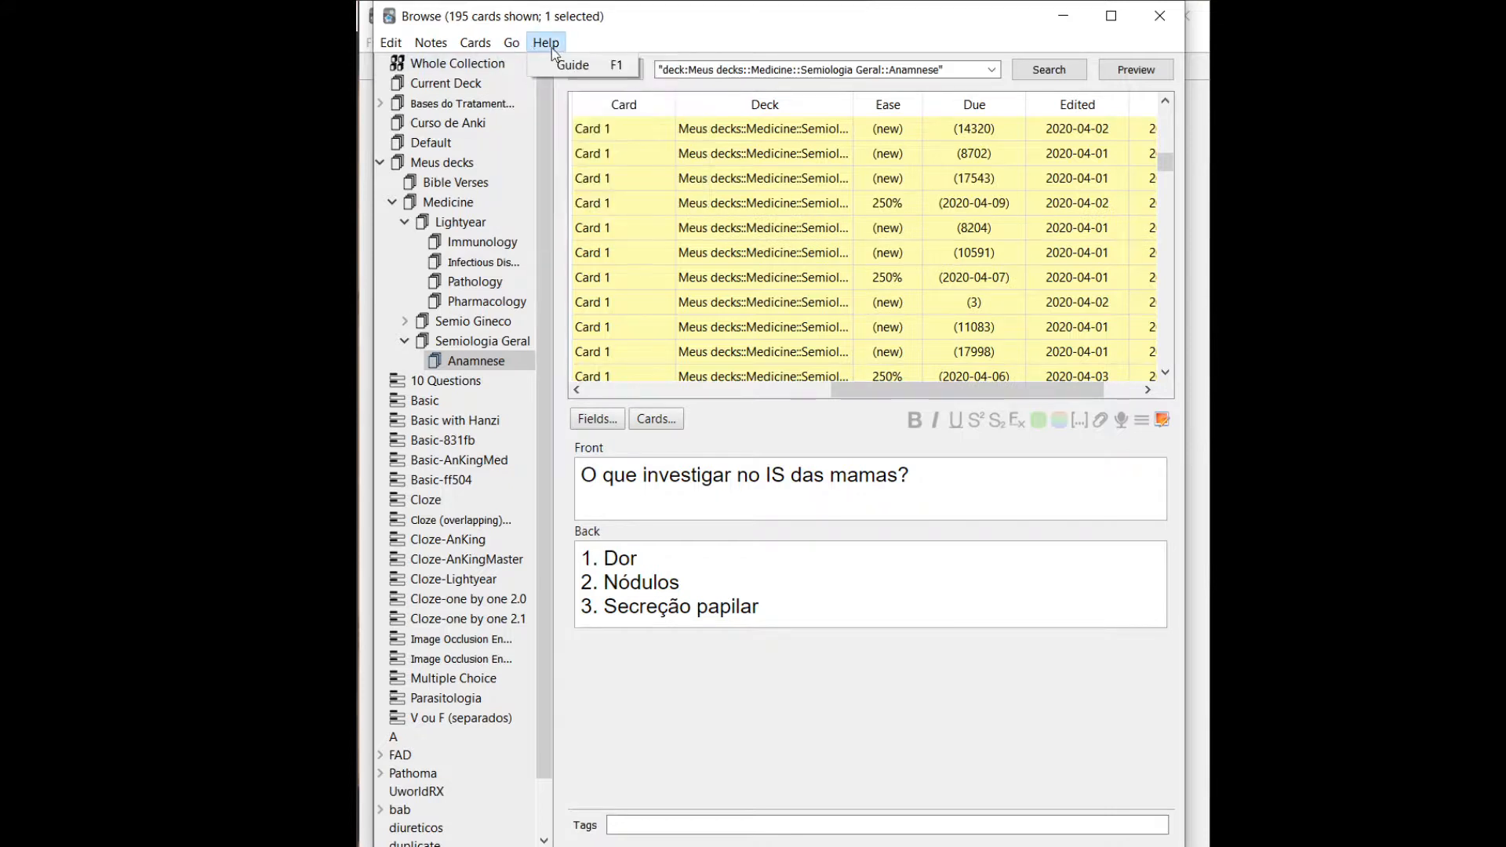
{"action": "mouse_move", "coordinate": [546, 42]}
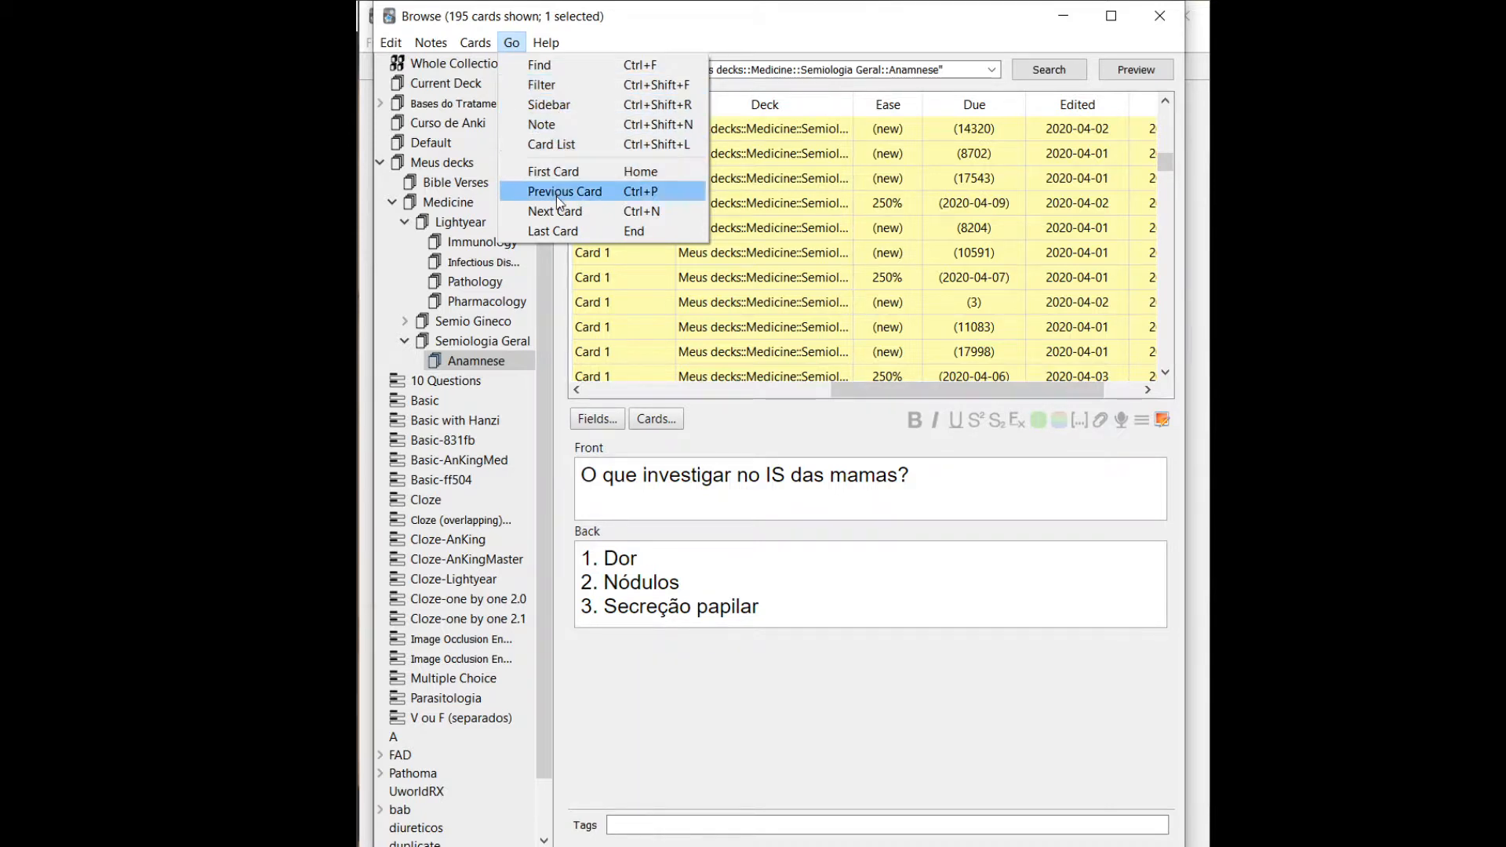
{"action": "left_click", "coordinate": [587, 84]}
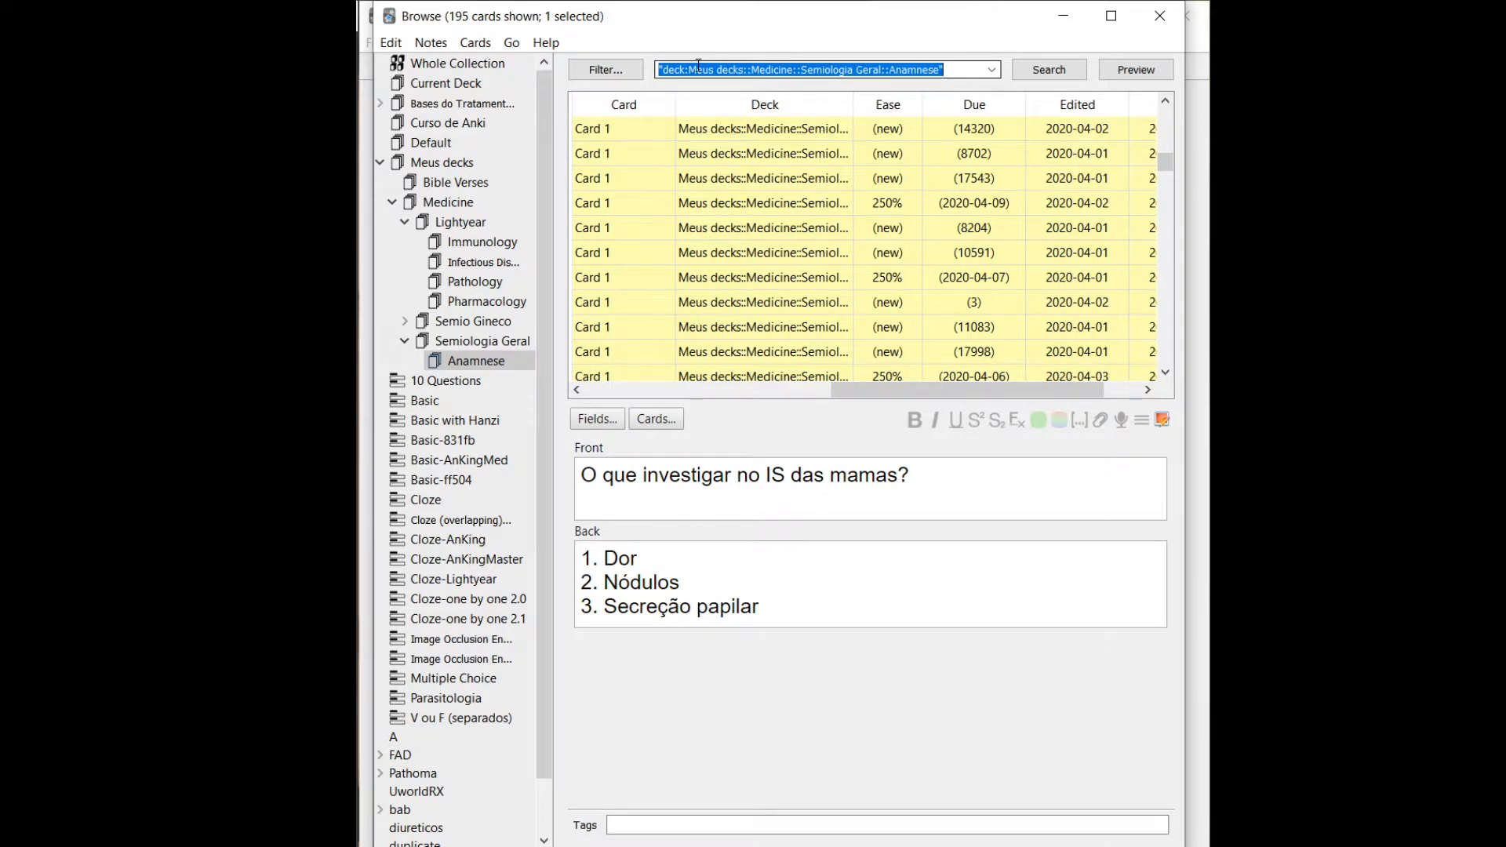
{"action": "left_click", "coordinate": [685, 68]}
{"action": "triple_click", "coordinate": [686, 69]}
Move the focus to the card list with the Card List navigation command and look further through the Anamnese cards.
{"action": "left_click", "coordinate": [512, 43]}
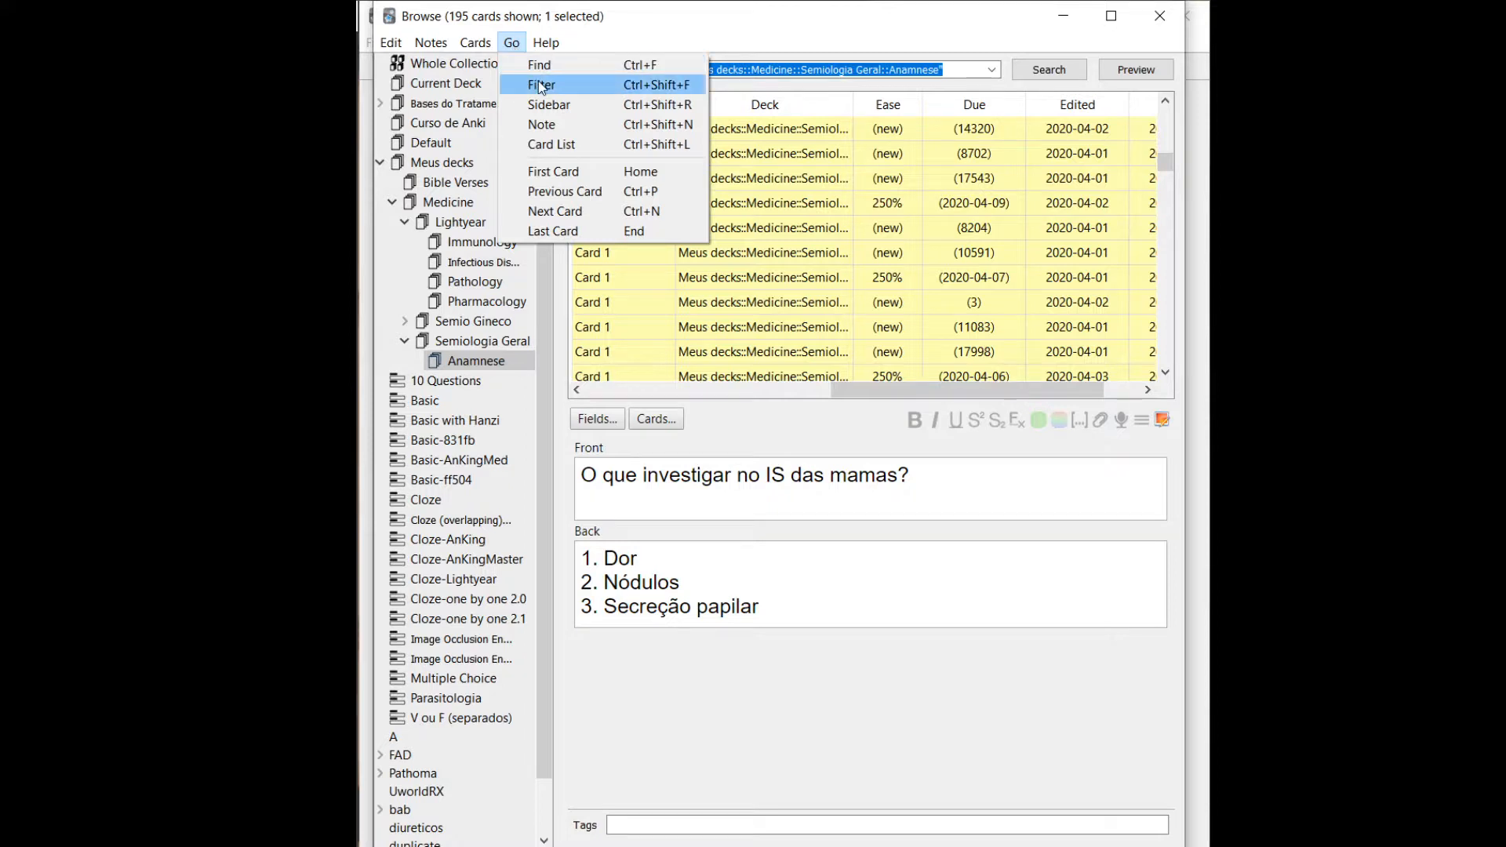
{"action": "left_click", "coordinate": [561, 150]}
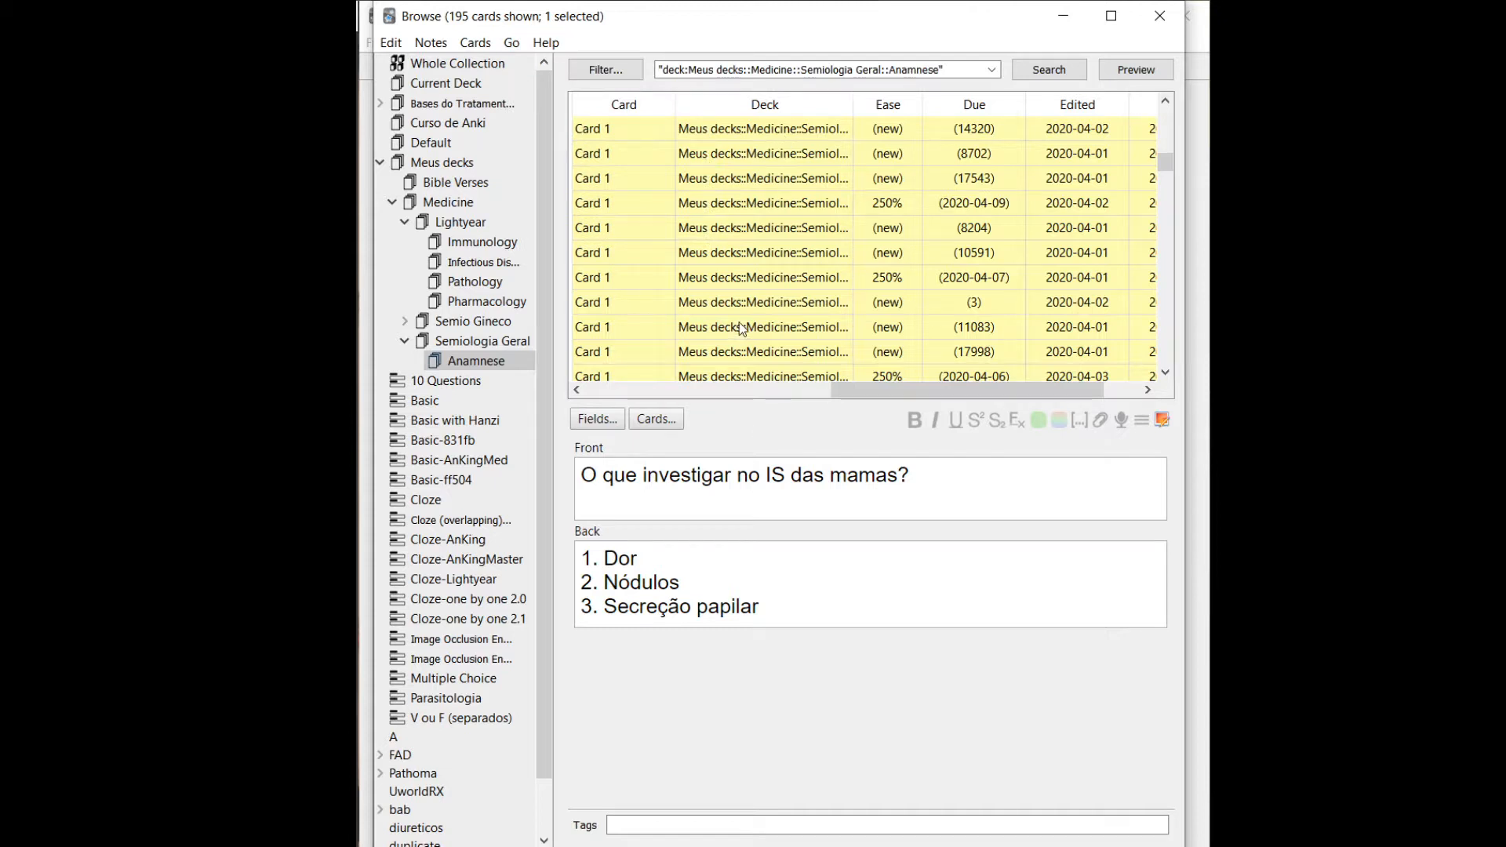
{"action": "scroll", "coordinate": [660, 325], "scroll_direction": "down", "scroll_amount": 3}
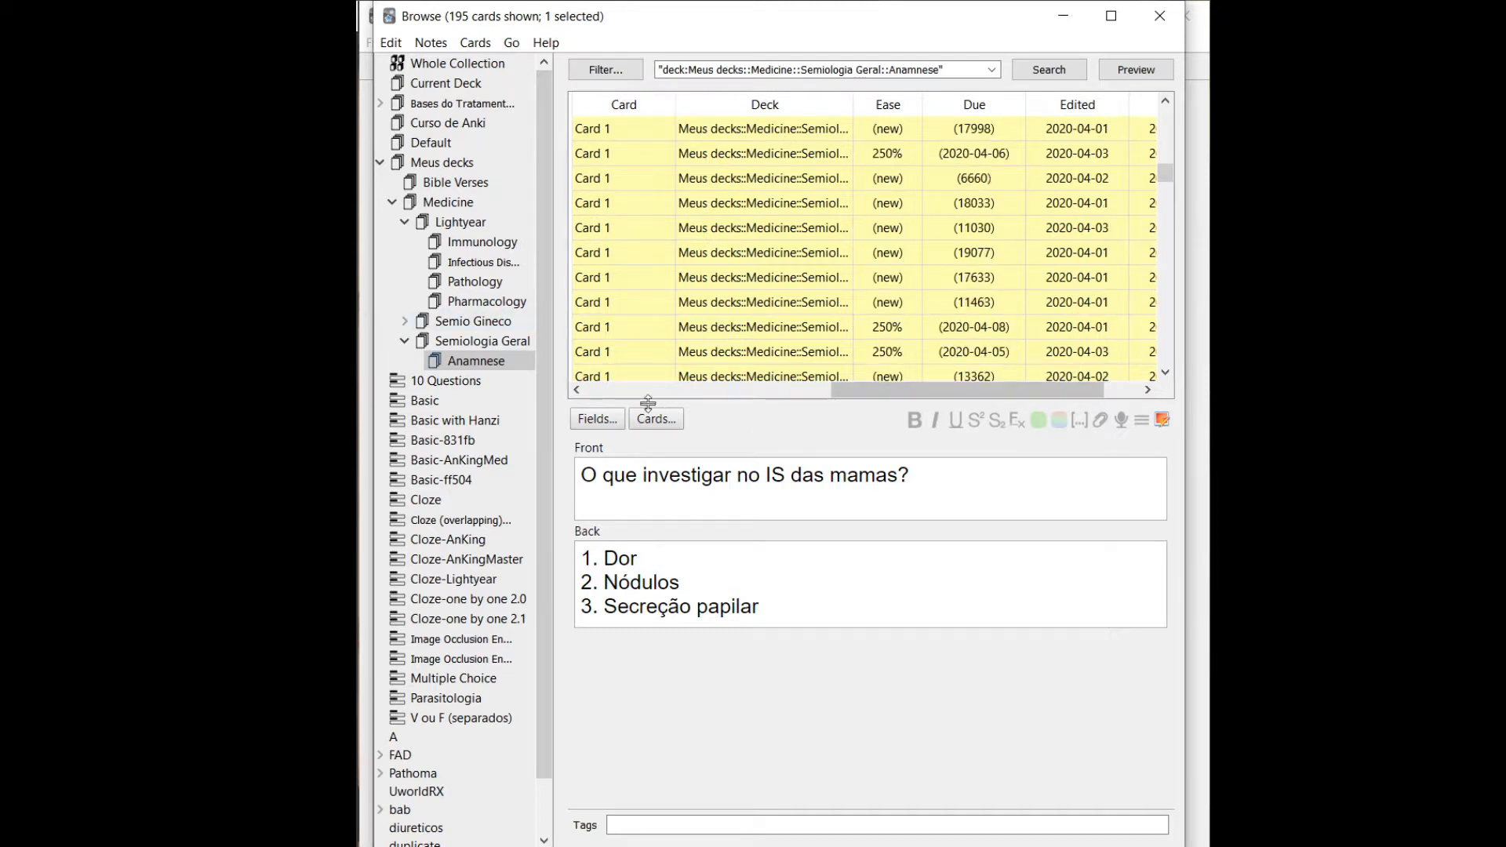
Filter the browser to the Basic with Hanzi note type and move the focus to its card list.
{"action": "left_click", "coordinate": [460, 421]}
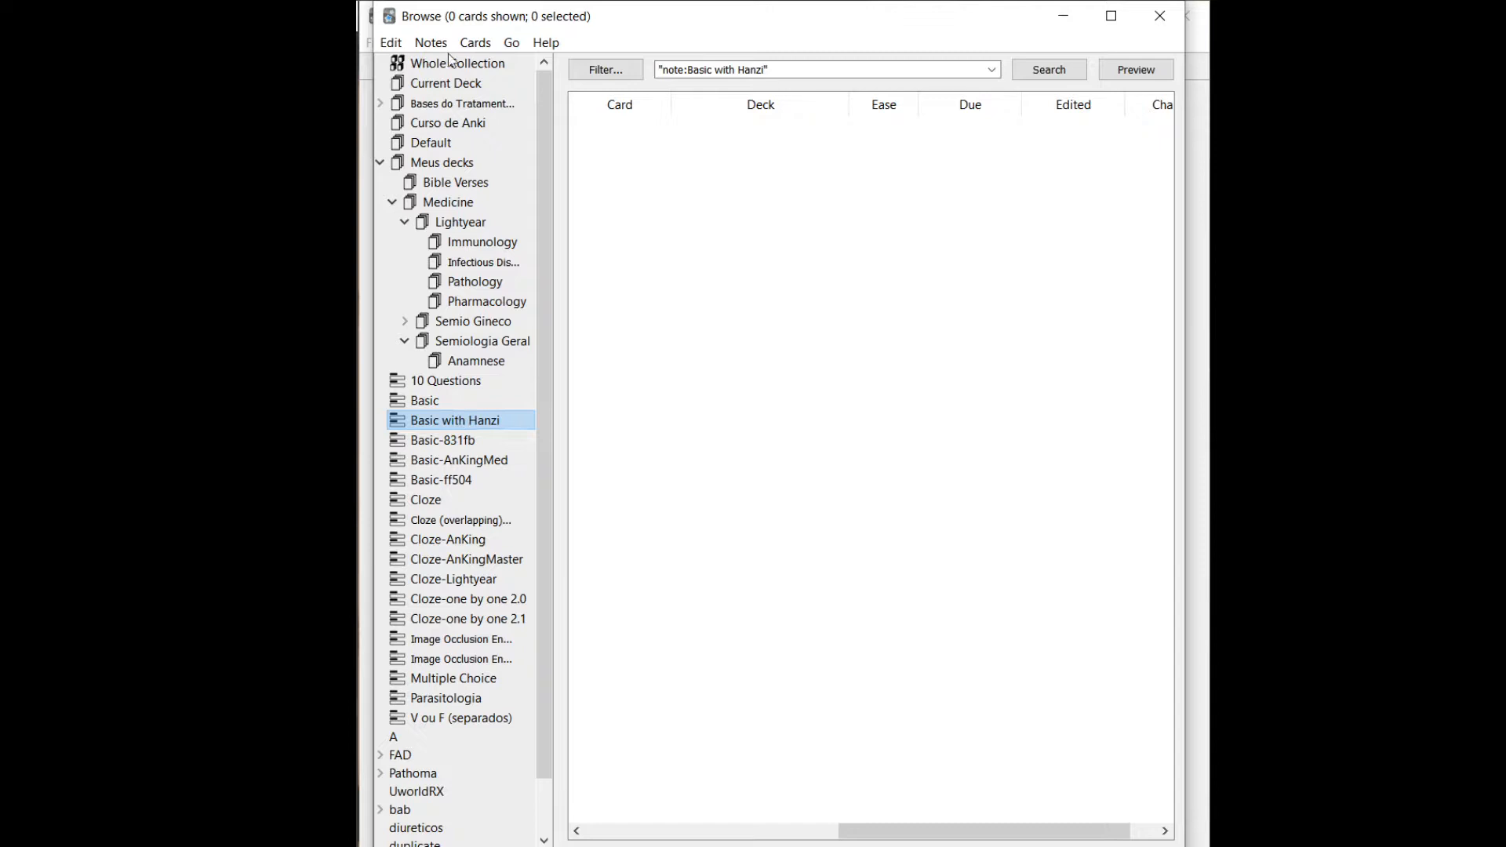
{"action": "left_click", "coordinate": [510, 43]}
{"action": "left_click", "coordinate": [549, 149]}
Jump to the search field with the Find navigation command, replace the query with arbitrary text, and empty the field.
{"action": "left_click", "coordinate": [510, 42]}
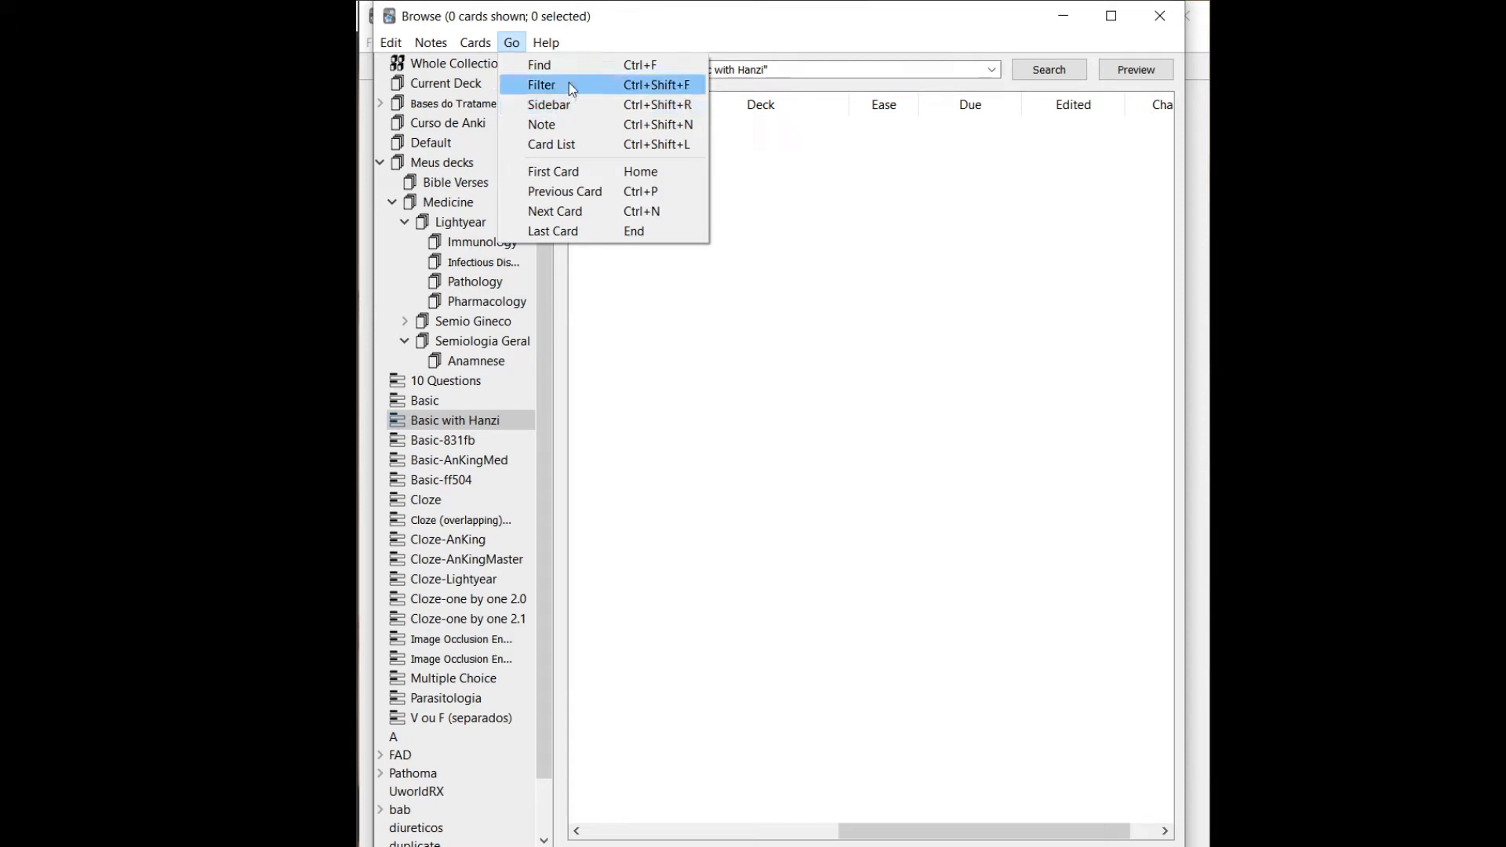
{"action": "left_click", "coordinate": [640, 70]}
{"action": "type", "text": "dyhj"}
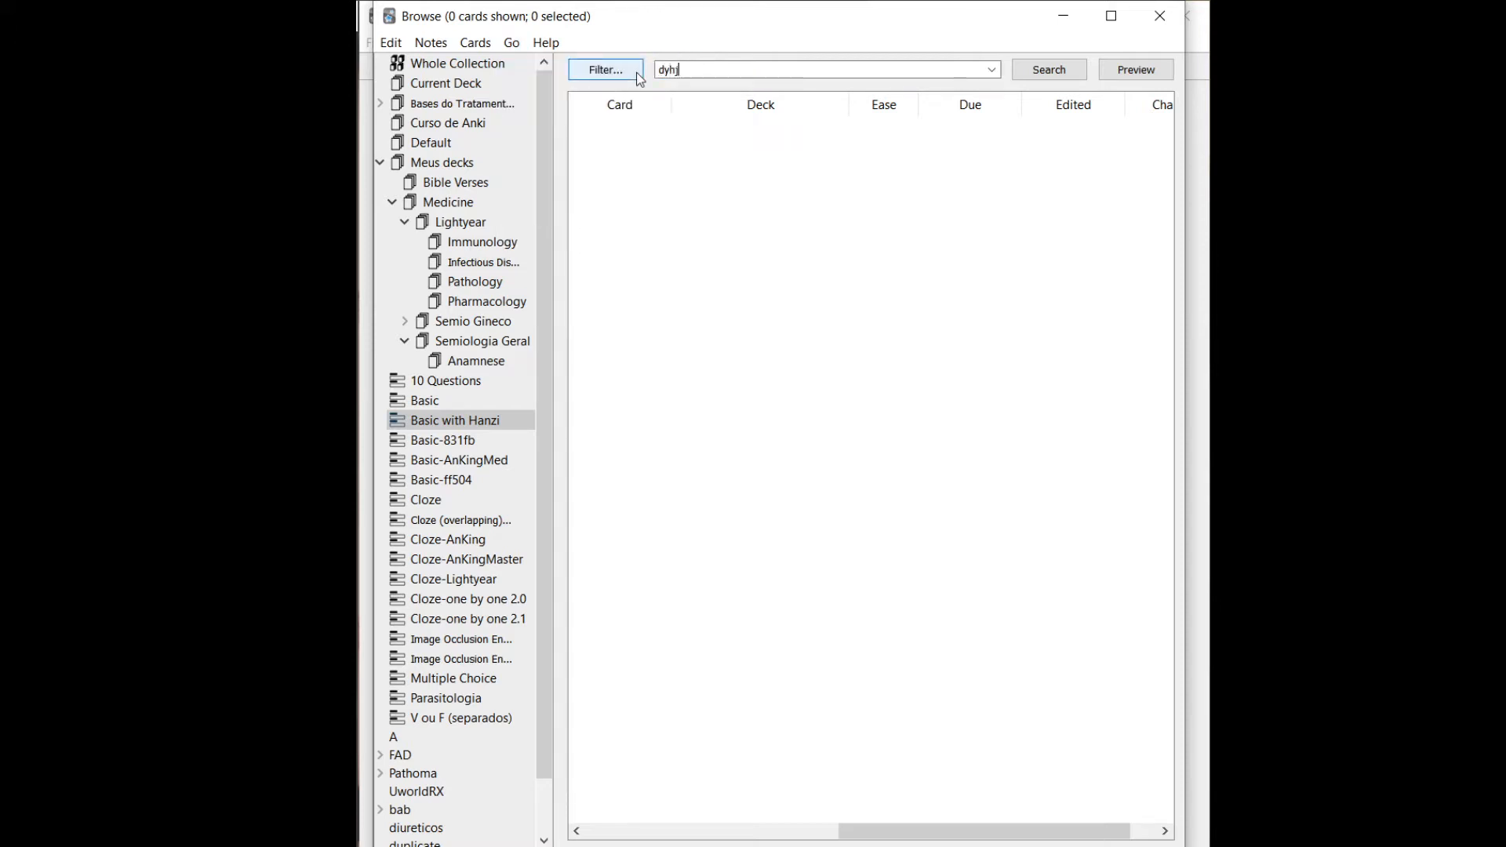
{"action": "type", "text": "ghsfbfg"}
{"action": "key", "text": "BackSpace"}
{"action": "key", "text": "BackSpace"}
{"action": "key", "text": "BackSpace"}
{"action": "key", "text": "BackSpace"}
{"action": "key", "text": "BackSpace"}
{"action": "key", "text": "BackSpace"}
{"action": "key", "text": "BackSpace"}
{"action": "key", "text": "BackSpace"}
{"action": "key", "text": "BackSpace"}
{"action": "key", "text": "BackSpace"}
{"action": "key", "text": "BackSpace"}
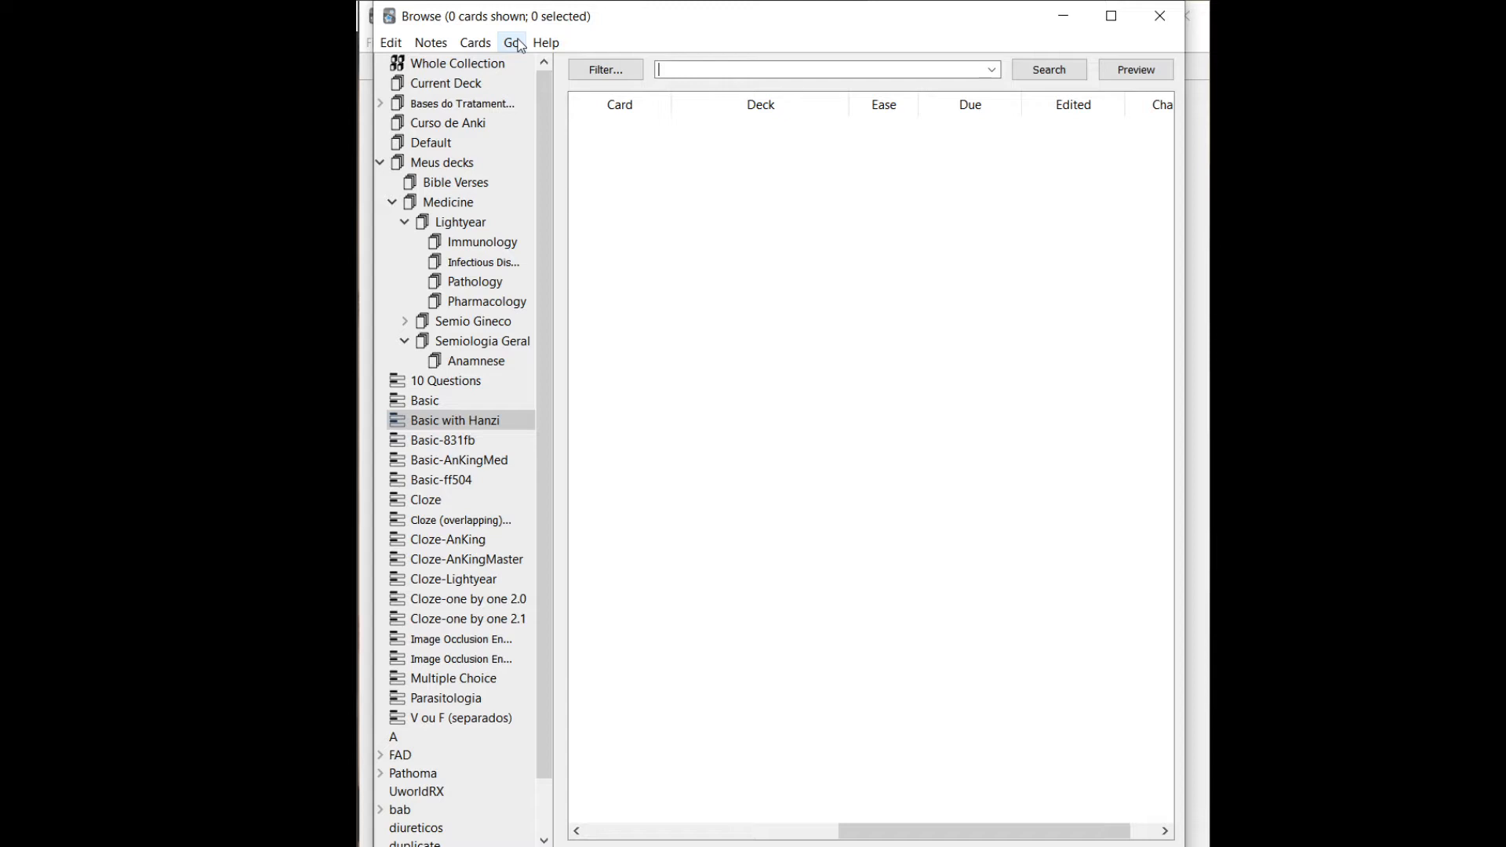
{"action": "left_click", "coordinate": [511, 42]}
{"action": "mouse_move", "coordinate": [546, 43]}
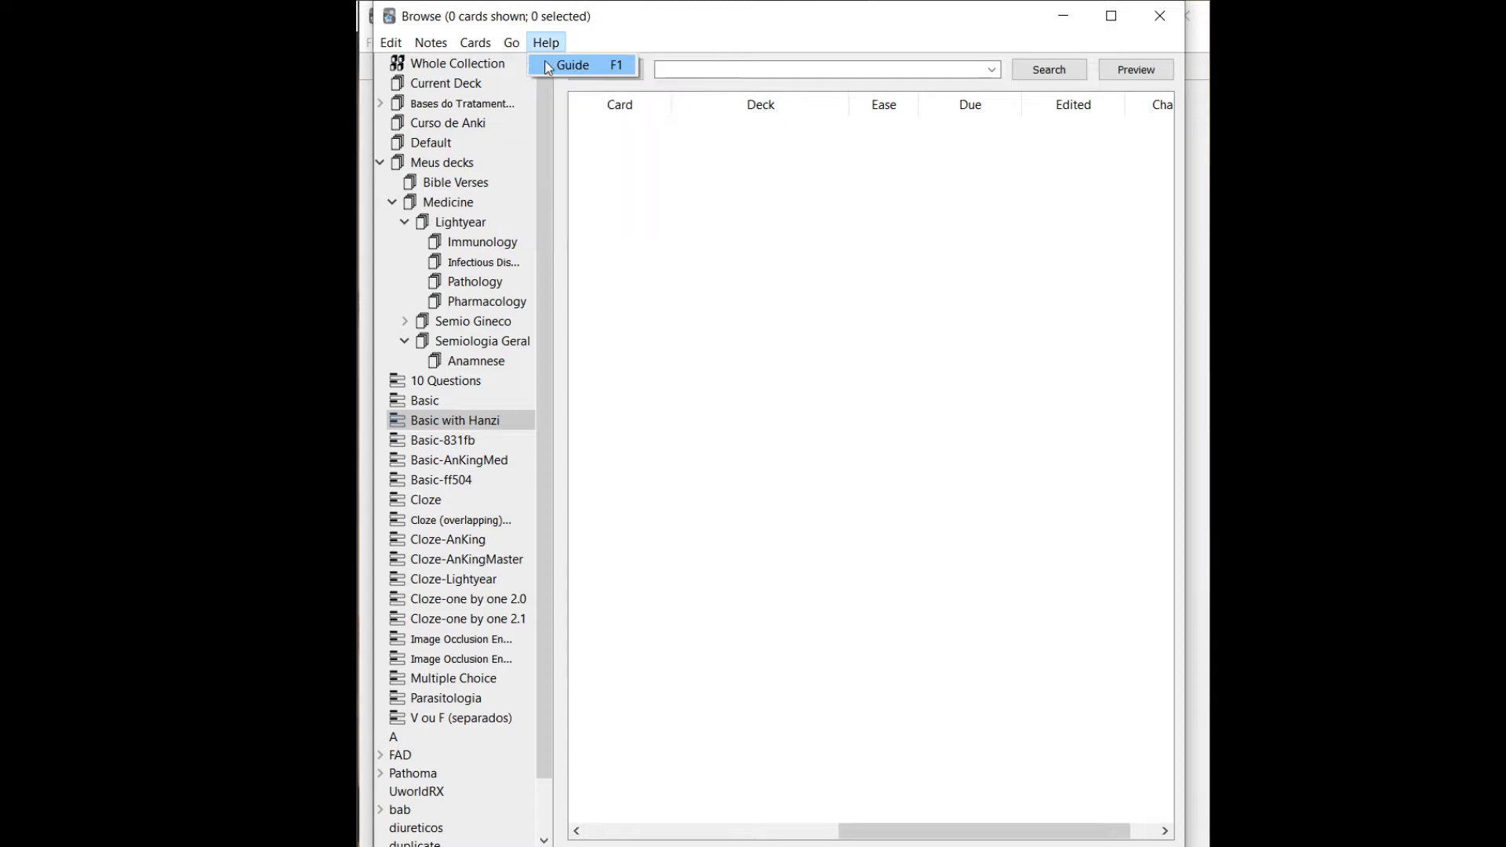
{"action": "left_click", "coordinate": [758, 82]}
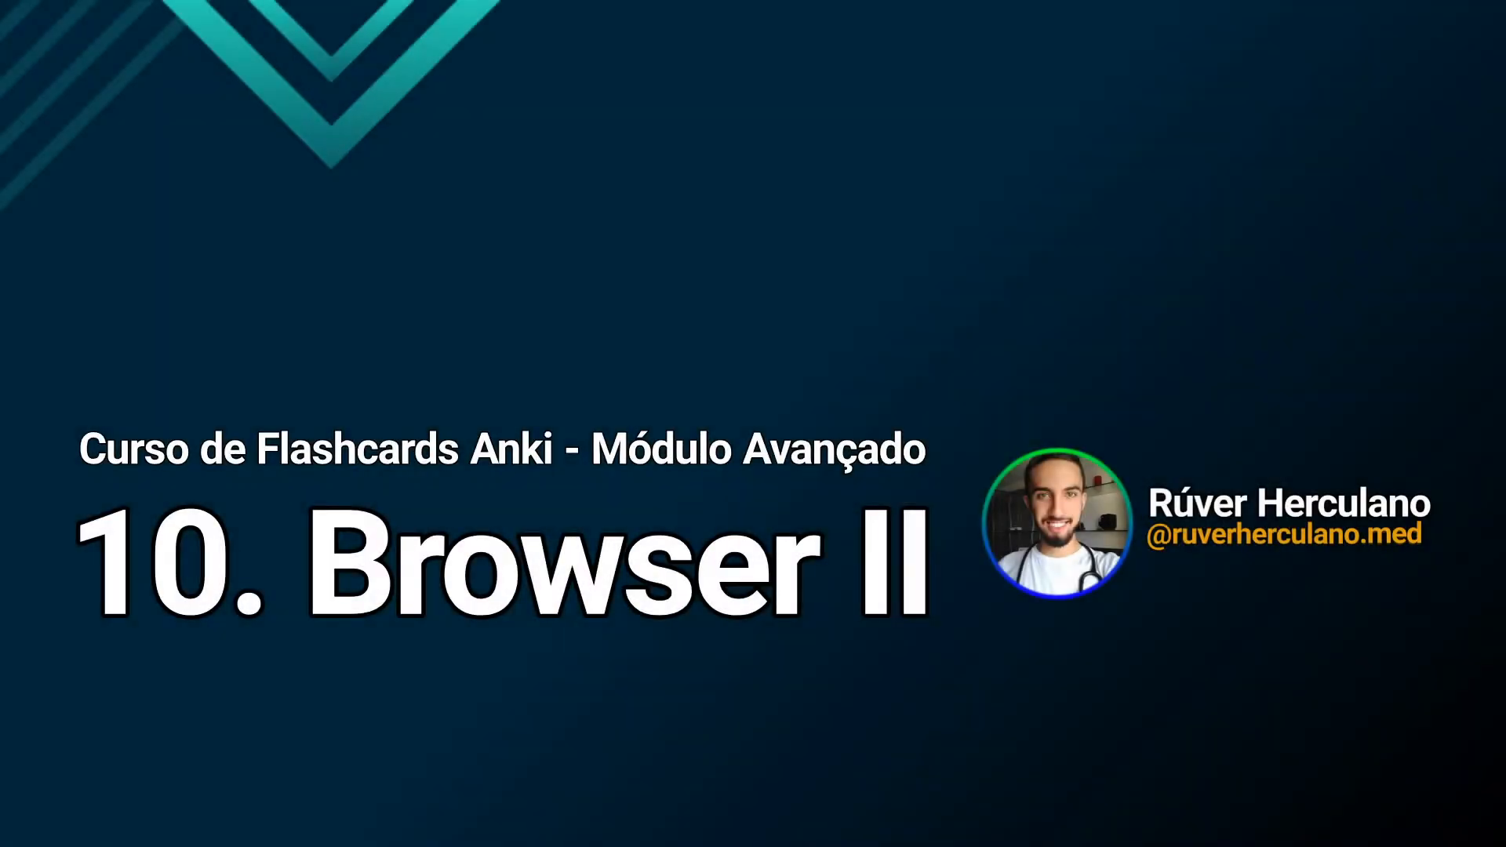